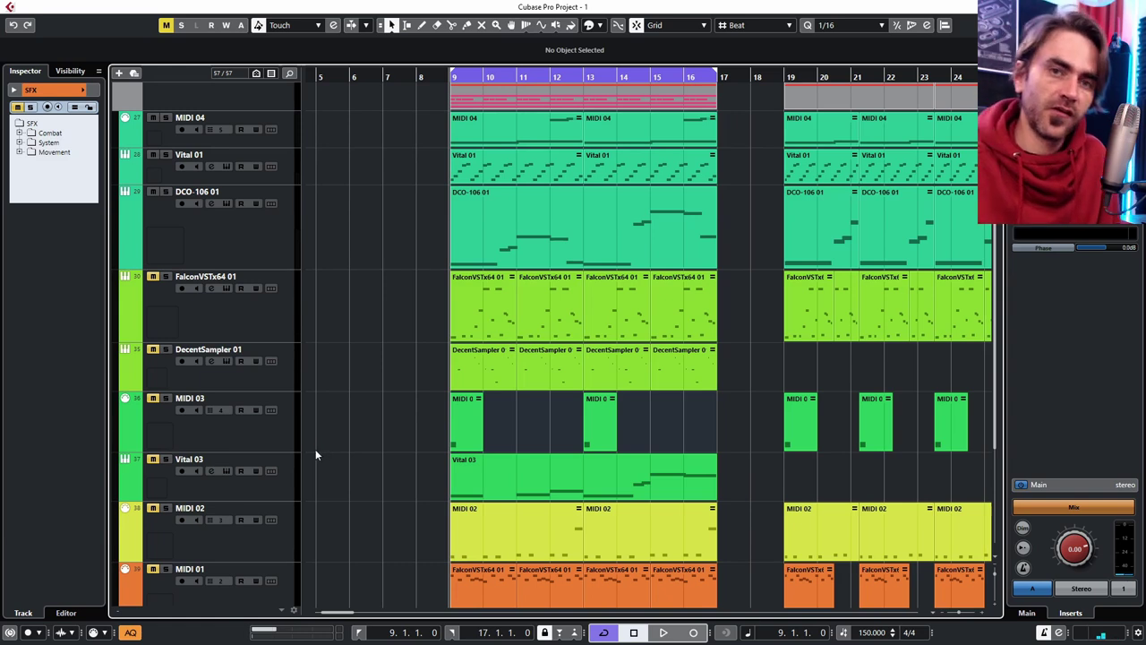
scroll(315, 450, up, 3)
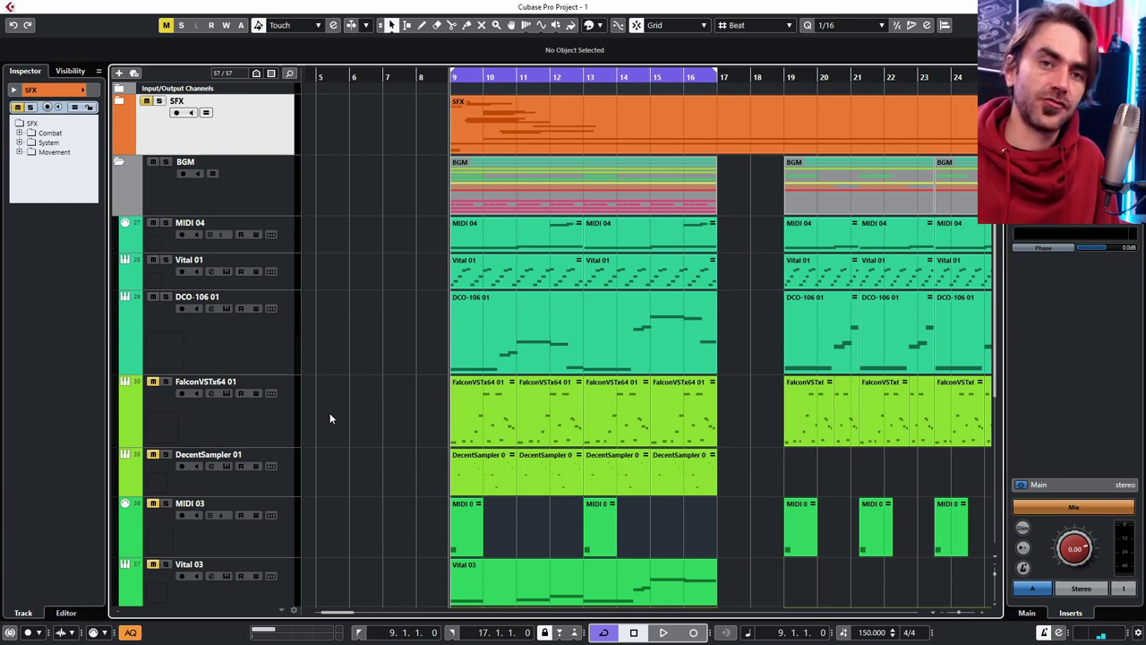
scroll(378, 424, down, 2)
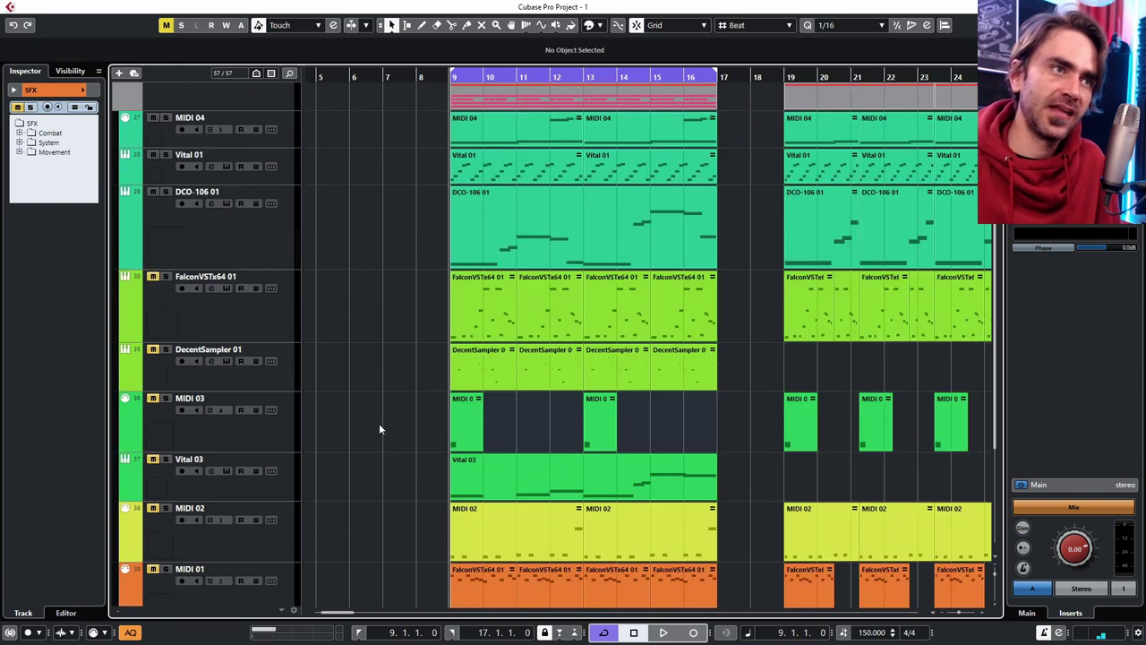
scroll(380, 426, up, 2)
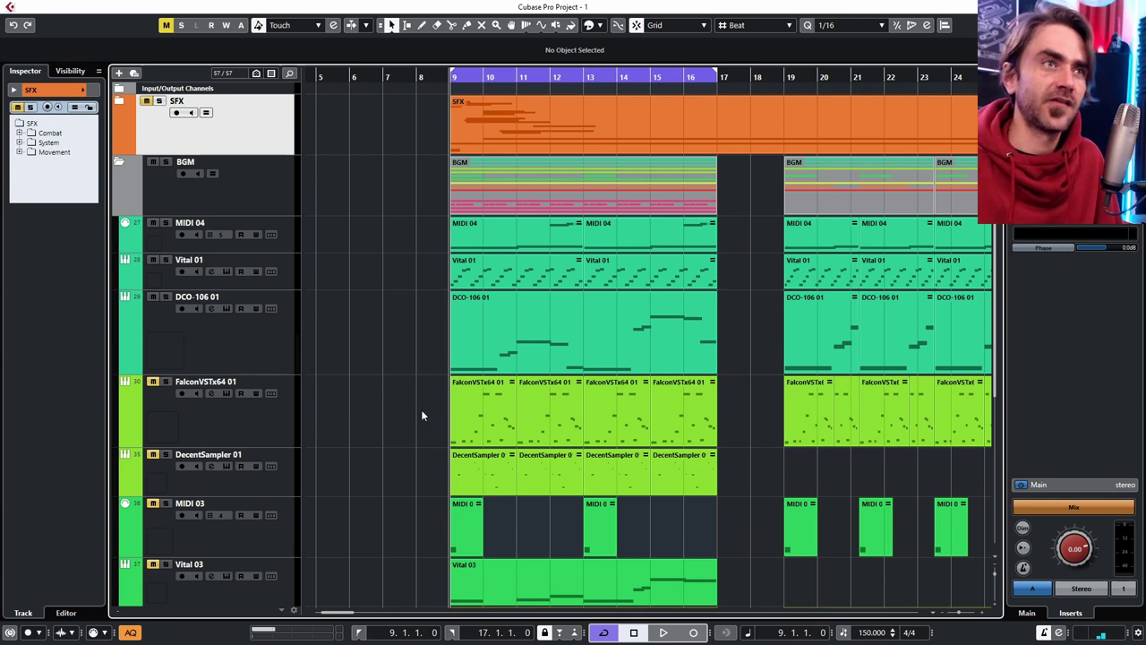
Open the Falcon instrument of the MIDI 04 track, view its first Taiko part, and close the instrument
click(292, 242)
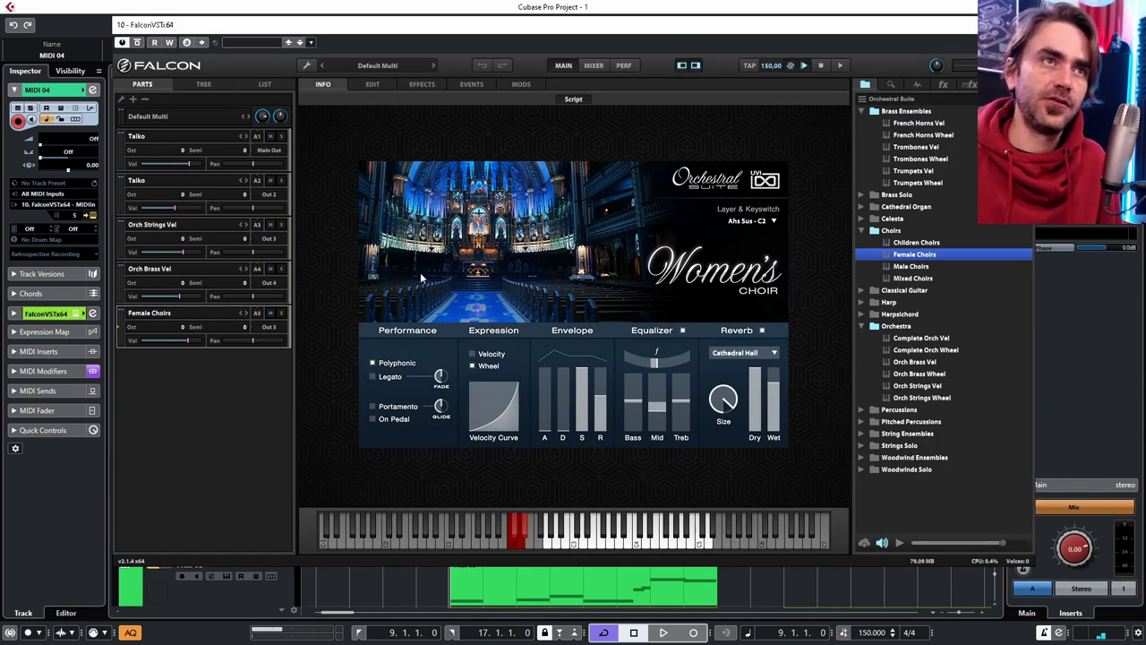
click(145, 140)
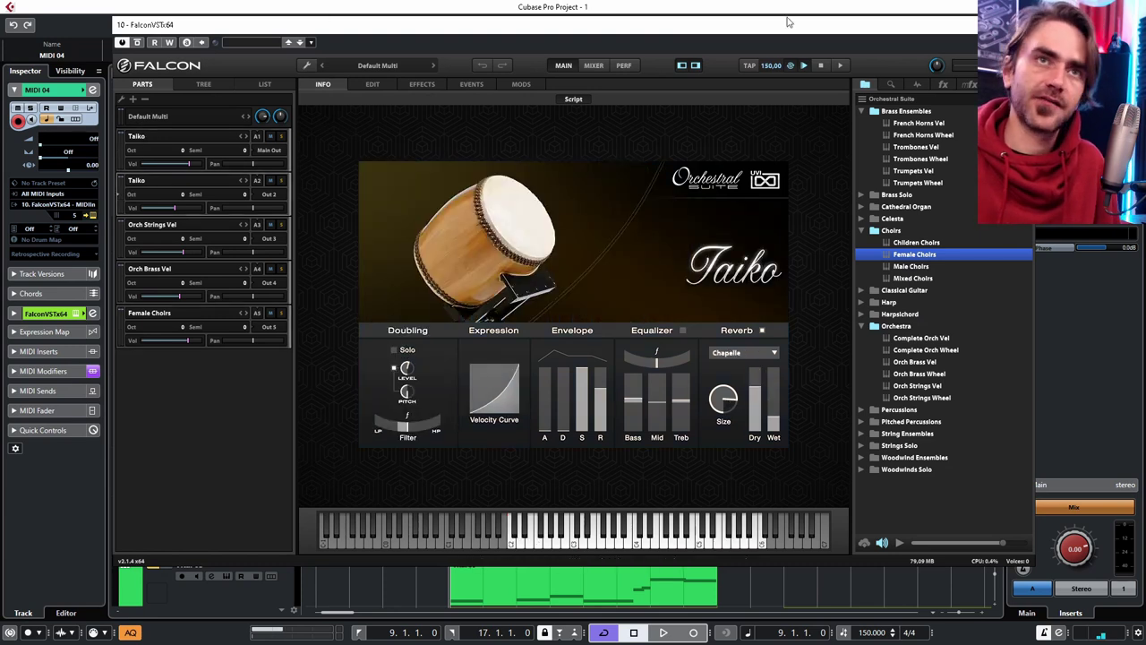
key(ctrl+w)
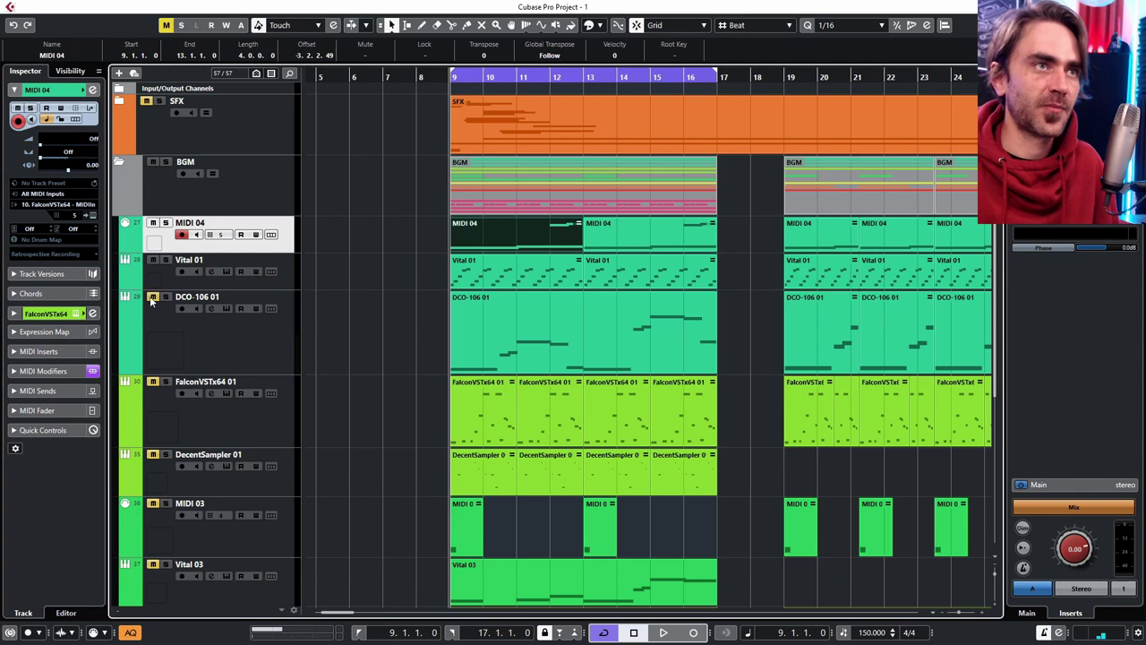
Unmute and select the MIDI 01 track and the FalconVSTx64 01 track
scroll(387, 312, down, 4)
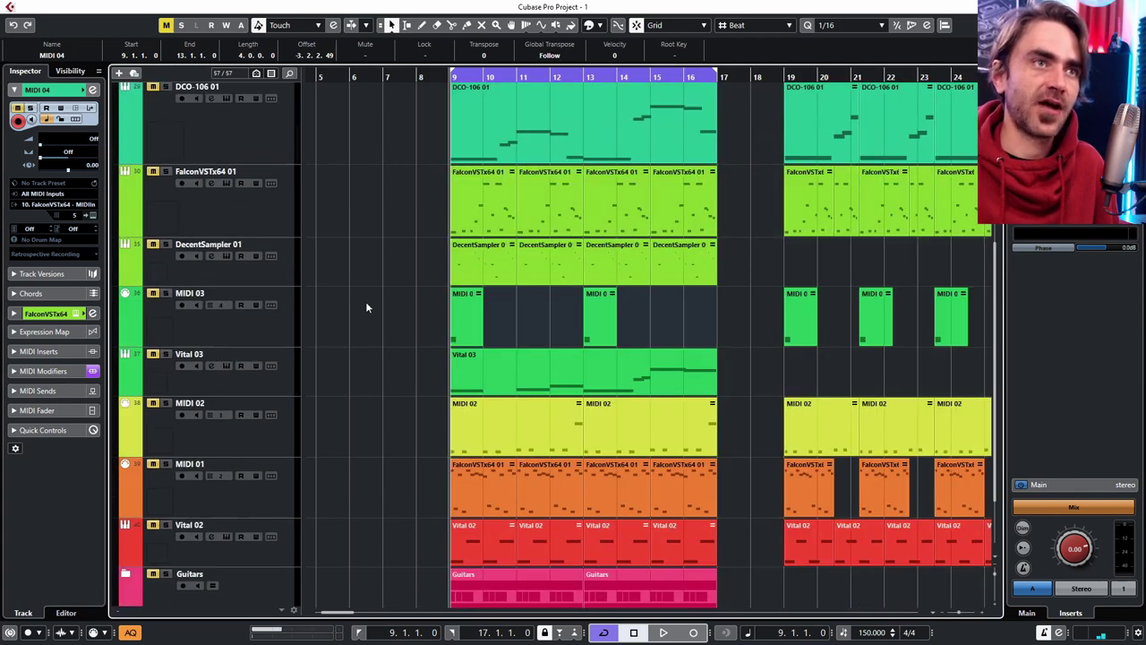
click(254, 514)
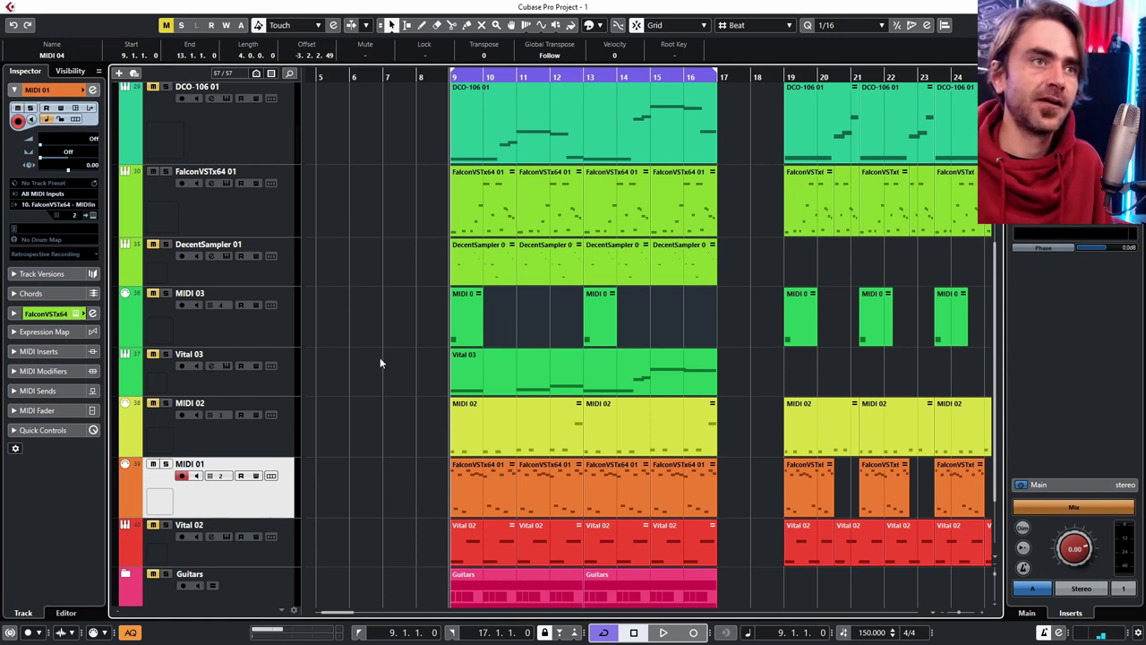
scroll(380, 358, up, 2)
click(260, 318)
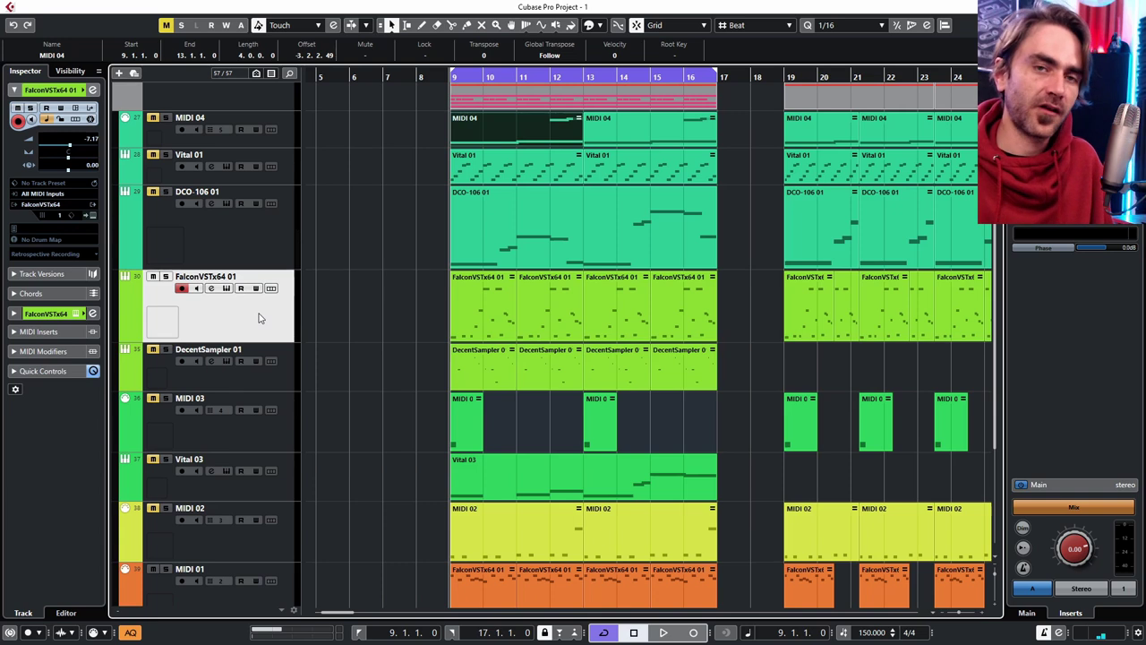
scroll(364, 302, down, 4)
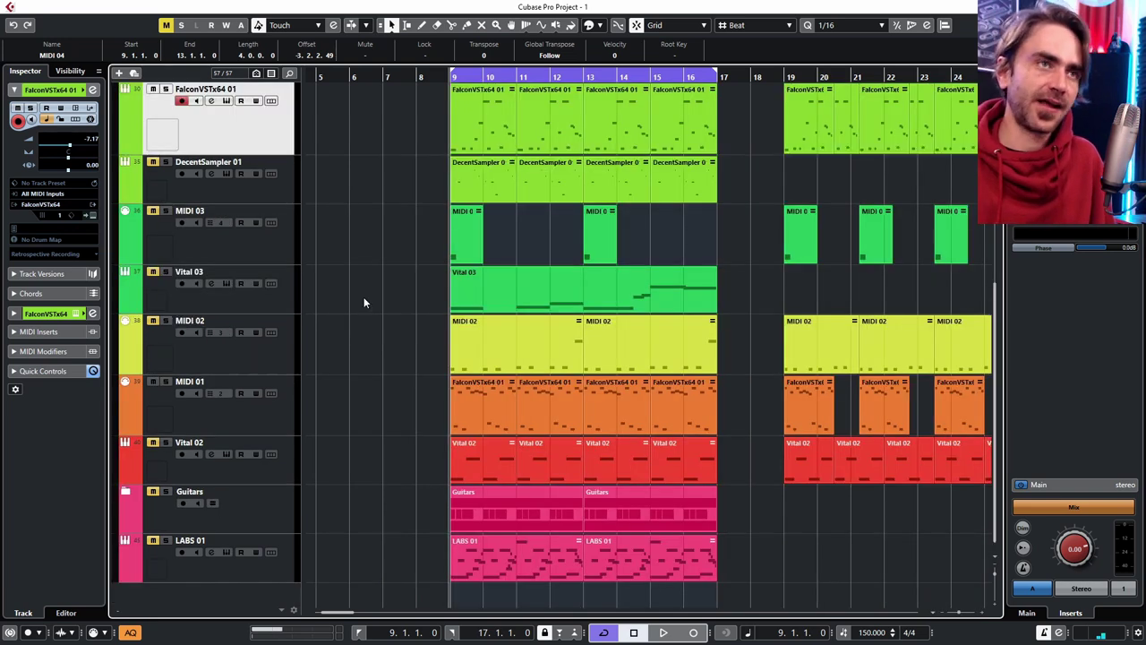
Play the looped section from bar 9 to listen to the FalconVSTx64 01 and MIDI 01 parts, then stop playback
scroll(363, 302, up, 2)
key(h)
key(space)
key(p)
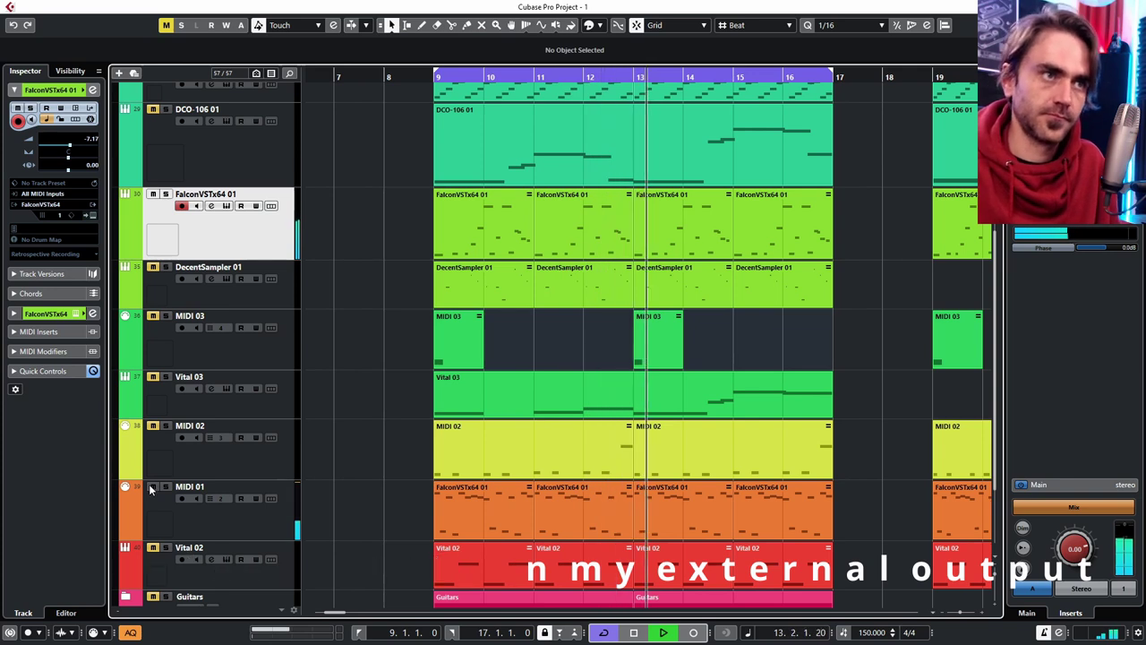
key(space)
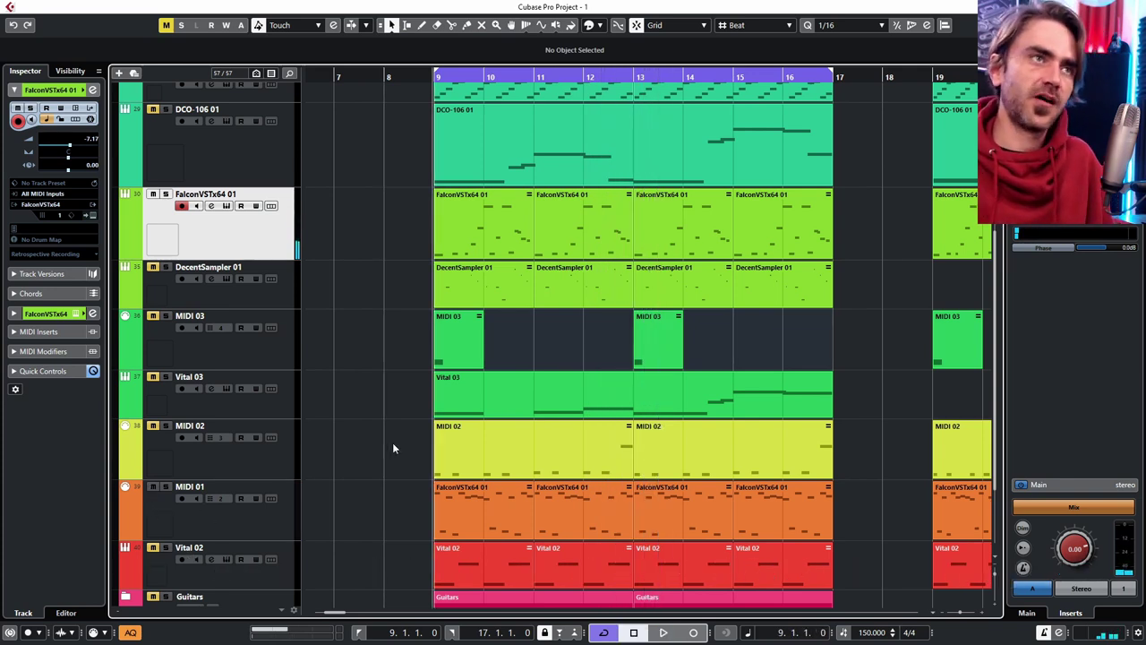
Unmute and select the Vital 02 track
click(463, 237)
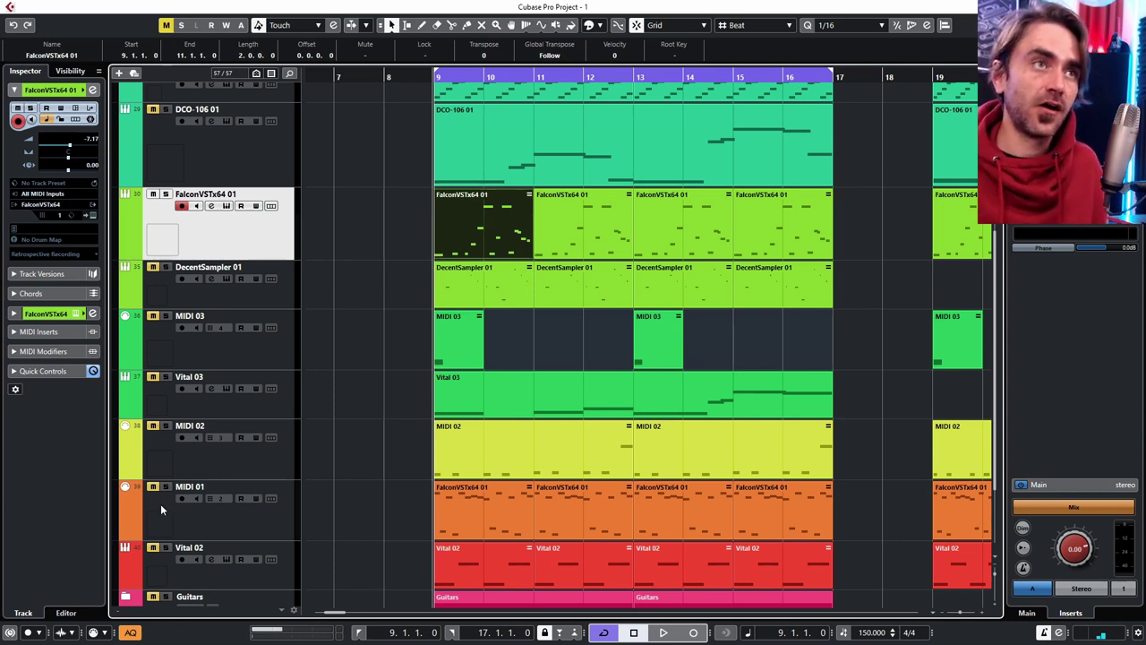
scroll(340, 420, down, 2)
scroll(513, 332, up, 2)
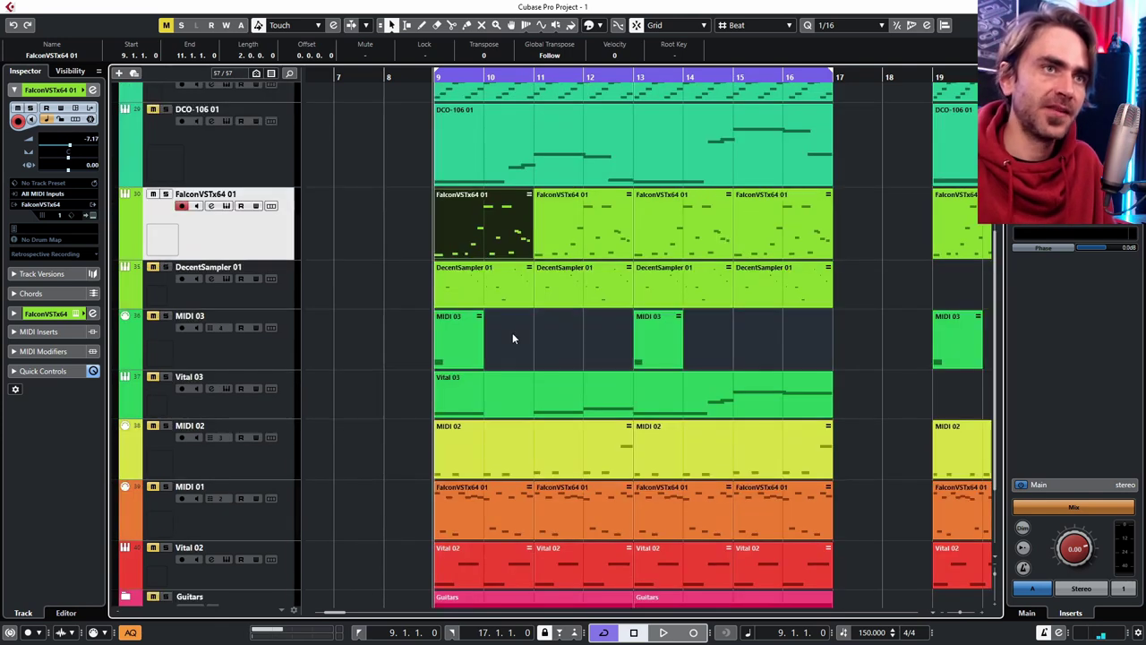
click(160, 570)
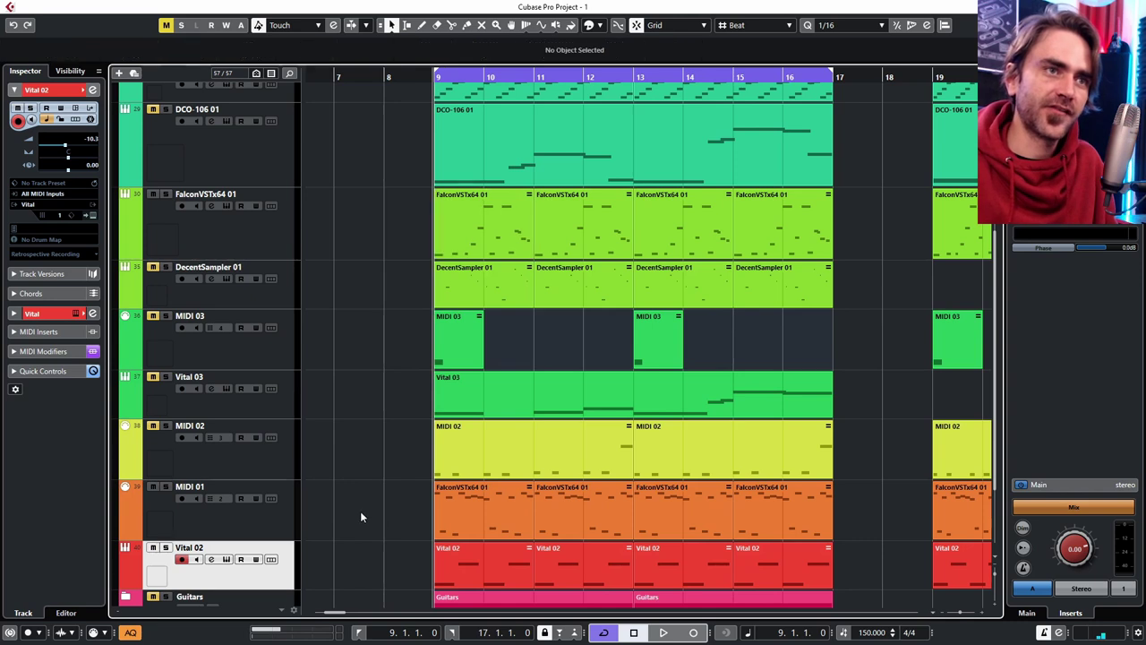
click(362, 513)
Open the Vital synth of the Vital 02 track to examine its oscillator, filter and glide settings, and close it
scroll(332, 502, down, 2)
click(93, 216)
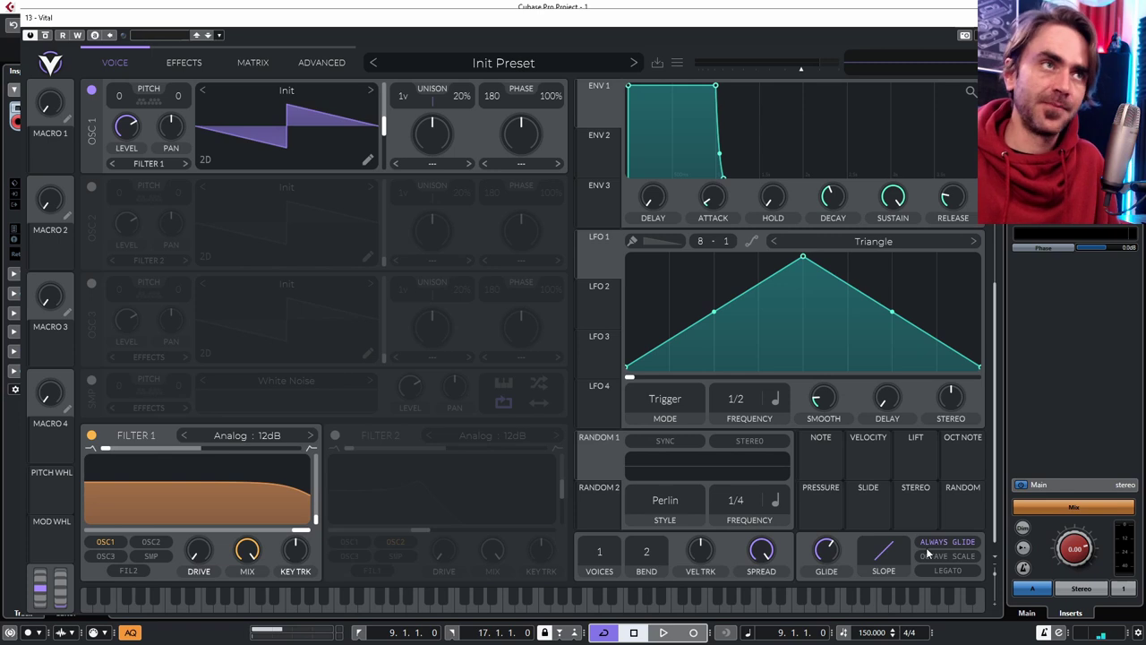
key(Escape)
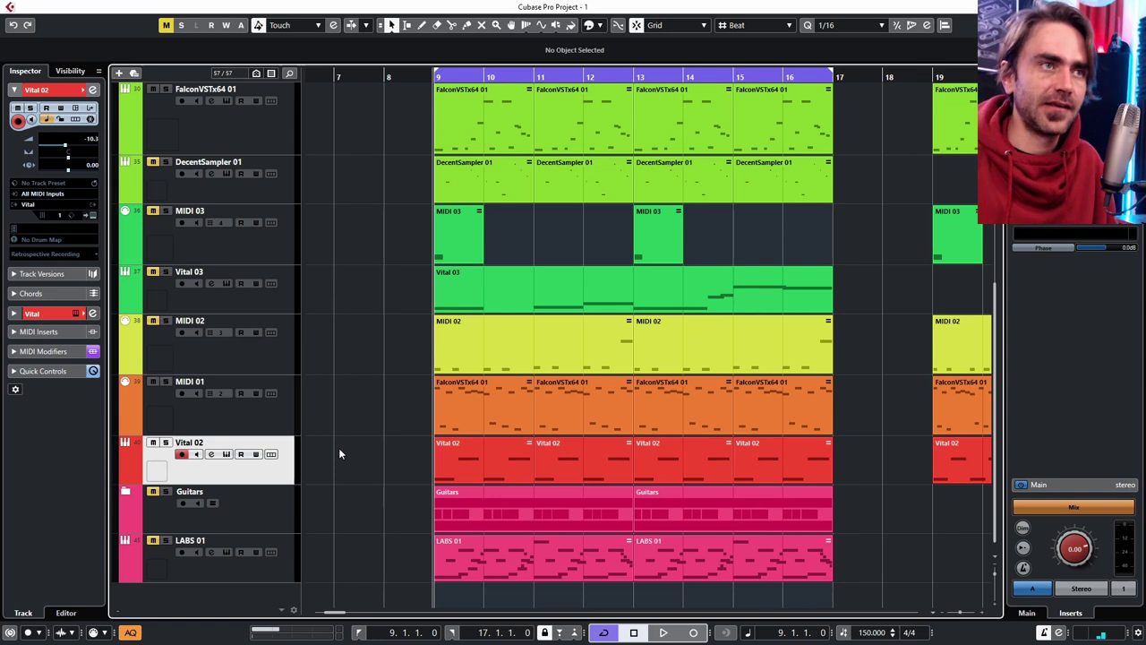
Play the looped section with the Vital 02 track added, then stop playback
key(space)
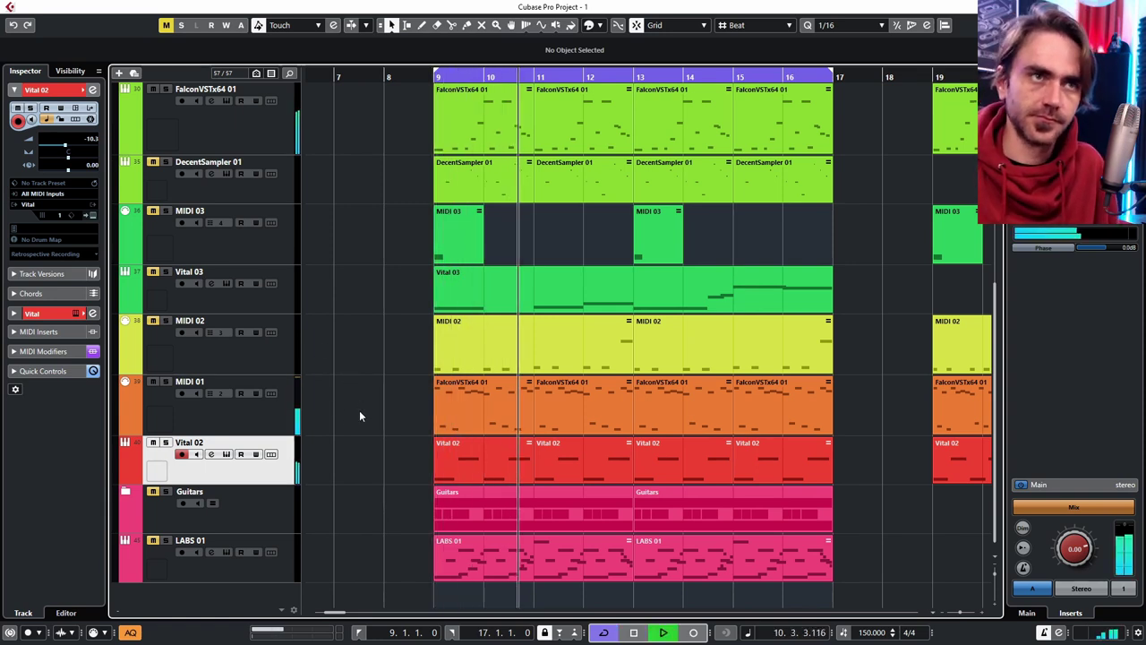
ctrl+scroll(359, 410, down, 2)
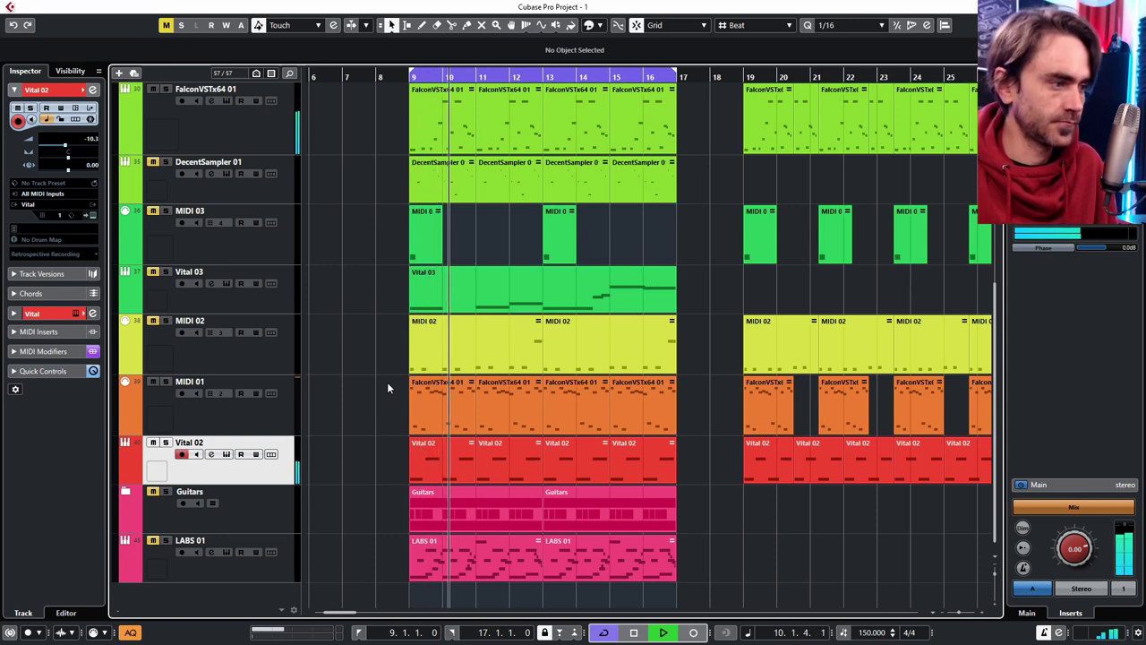
key(space)
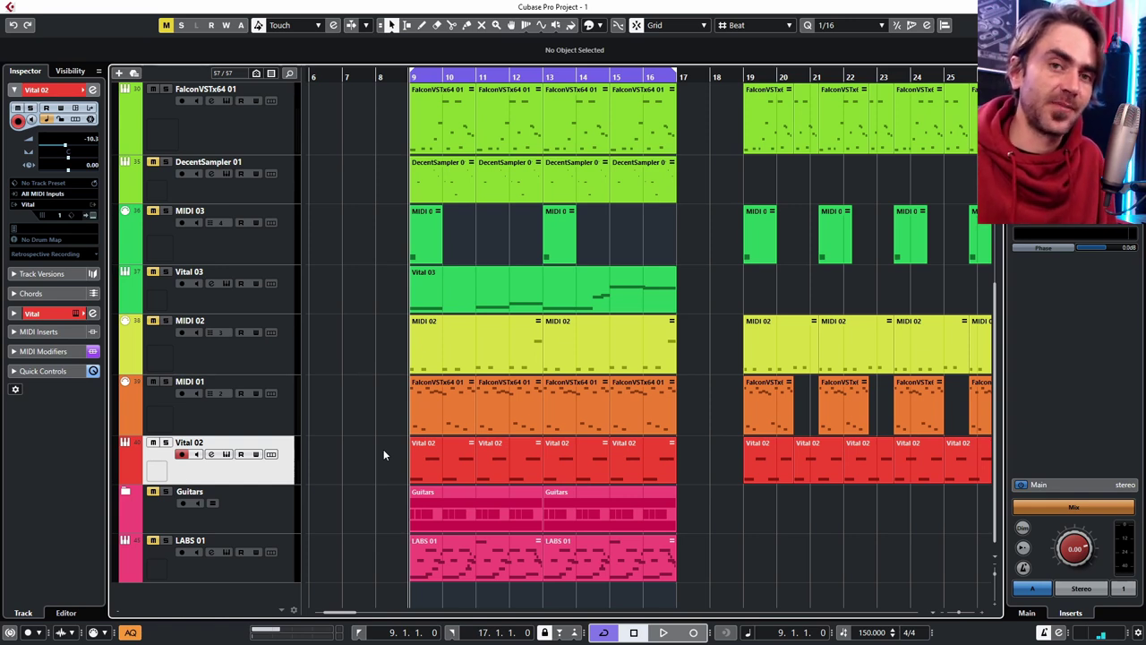
Select the first Vital 02 clip at bar 9 and show the track's MIDI Modifiers settings
scroll(472, 336, up, 3)
scroll(448, 327, down, 2)
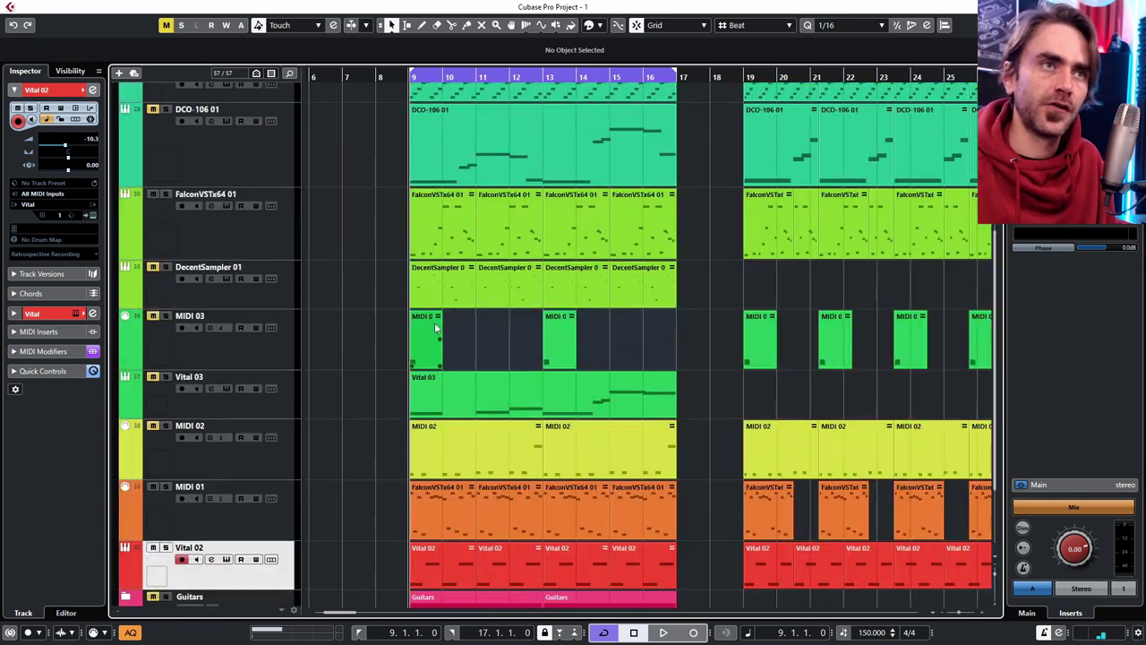
scroll(385, 325, down, 2)
click(419, 460)
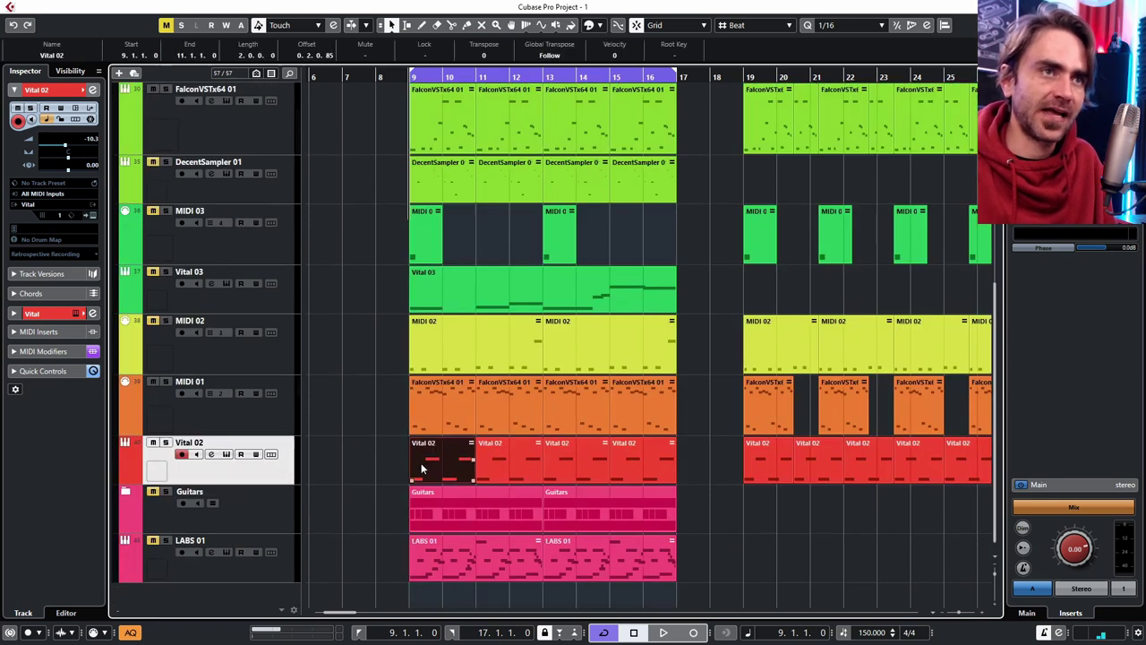
key(ctrl+e)
key(ctrl+e)
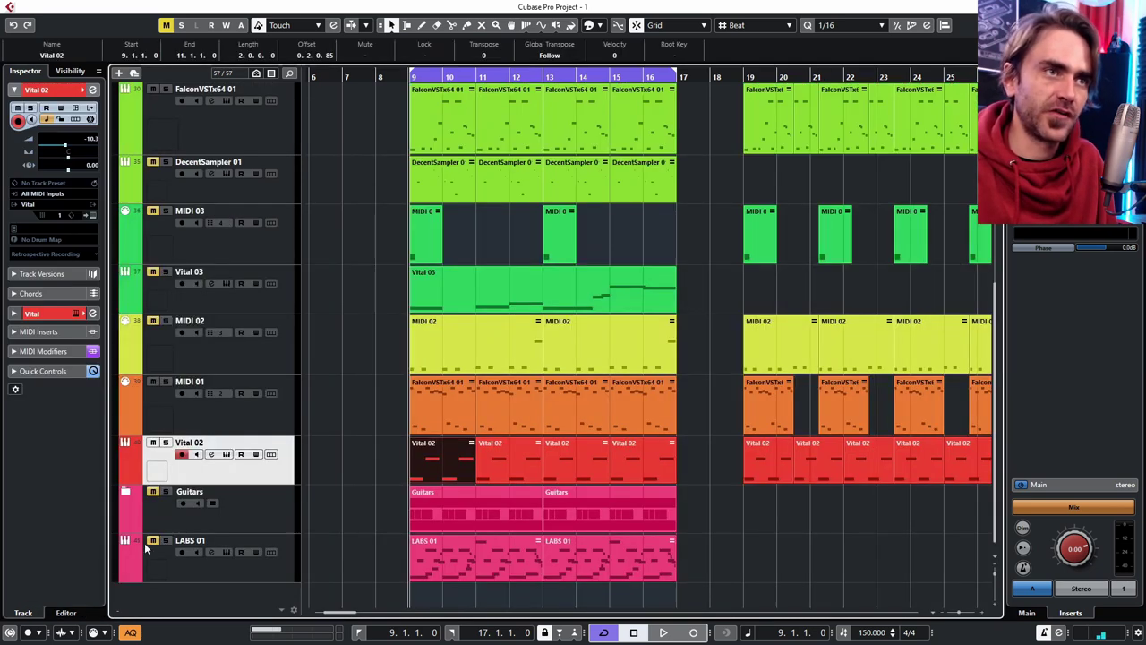
click(13, 350)
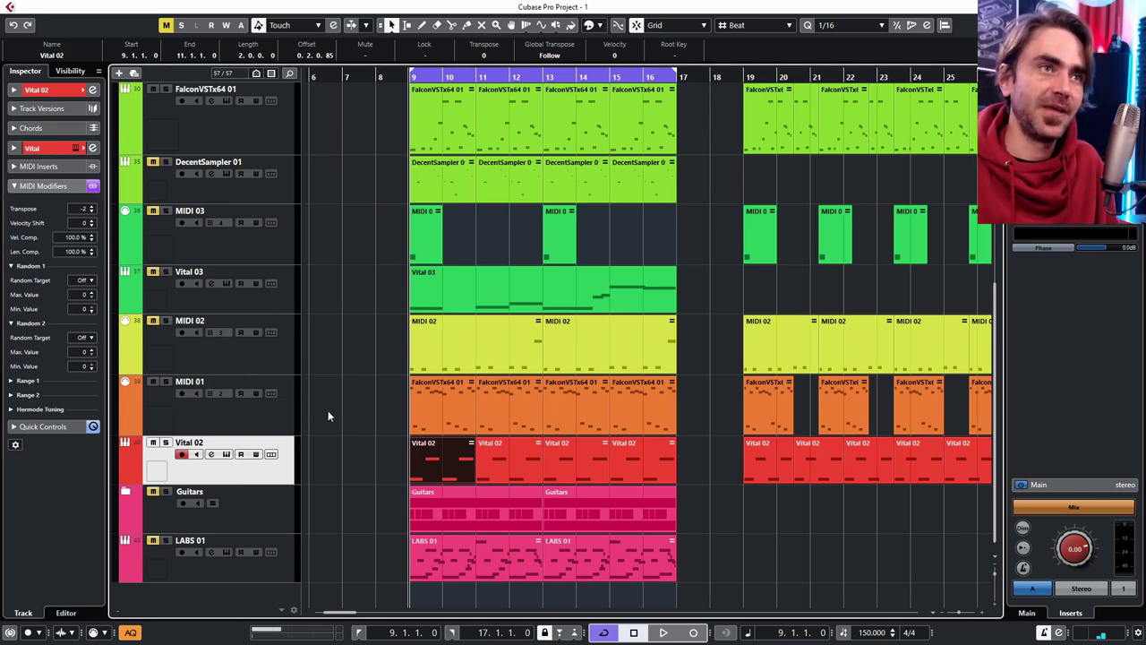
Open the first Vital 02 clip in the note editor to examine its notes, and close the editor
scroll(358, 430, up, 3)
scroll(385, 430, down, 4)
double_click(428, 470)
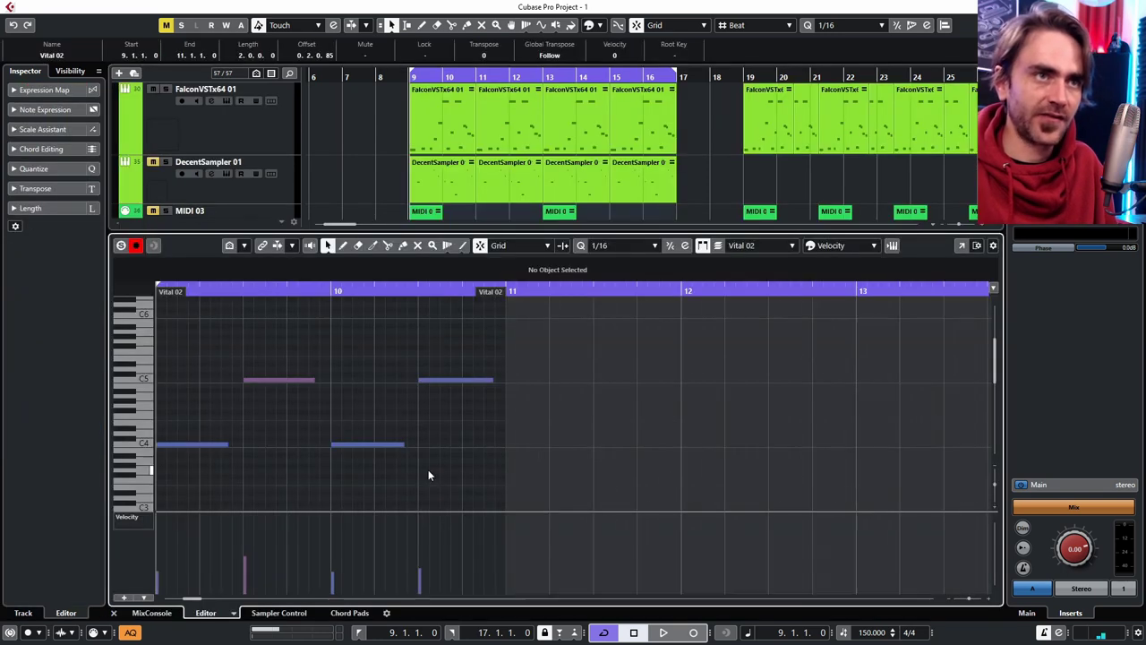
click(114, 613)
scroll(340, 434, up, 1)
click(372, 449)
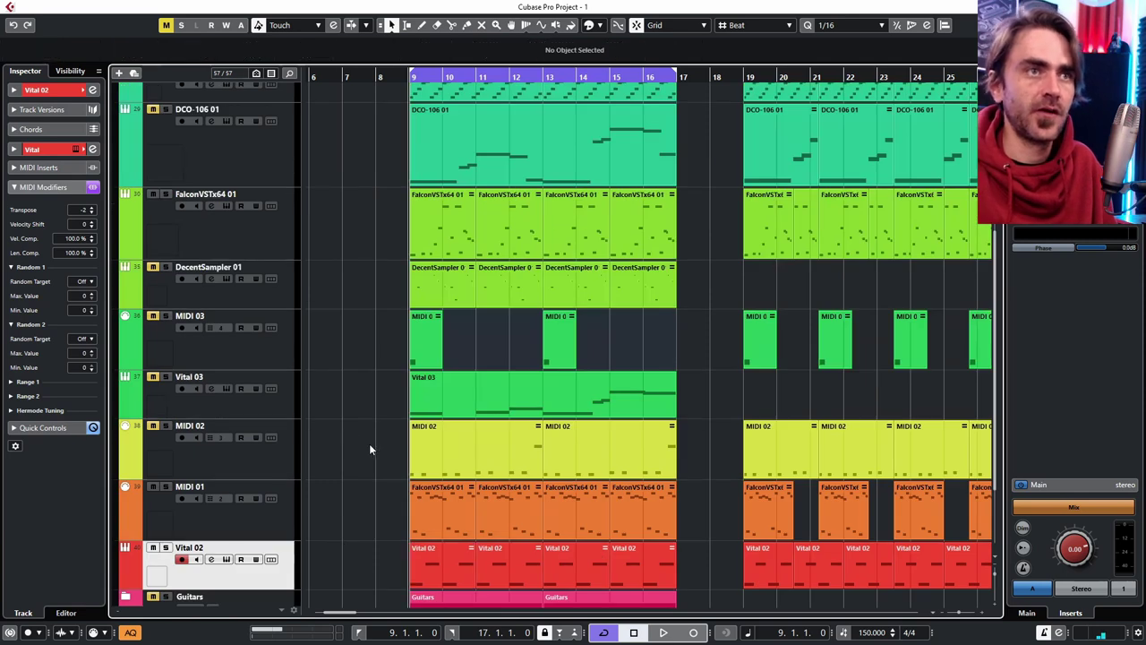
Select the MIDI 04 track, examine the Female Choirs part in its Falcon instrument, and close the instrument
scroll(385, 461, up, 2)
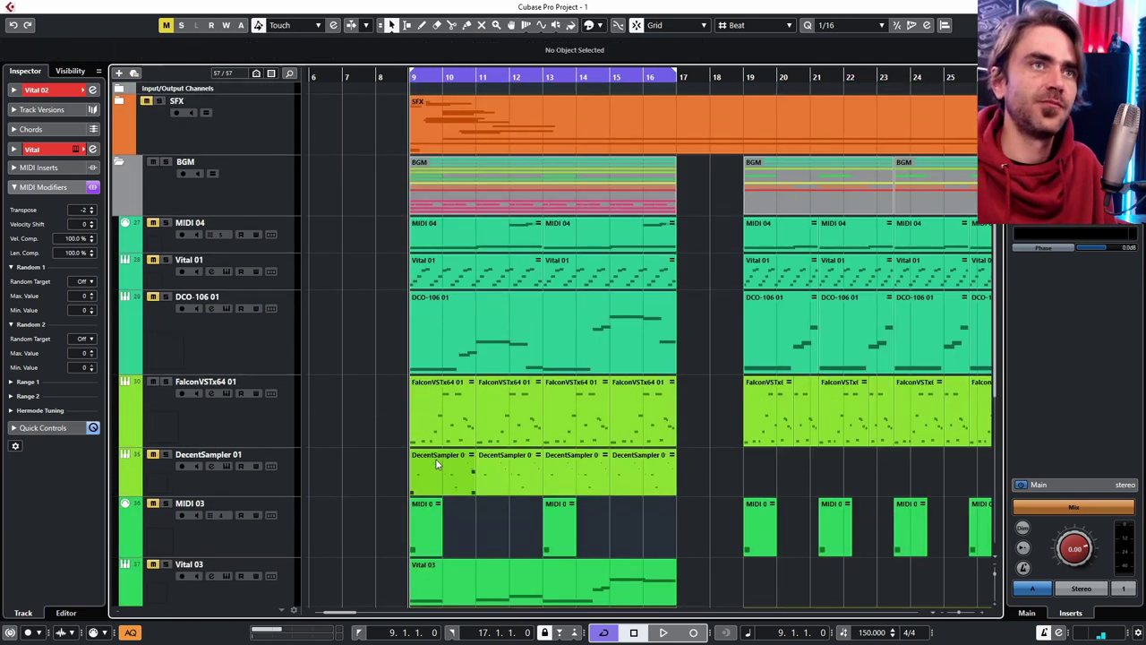
click(284, 234)
click(89, 216)
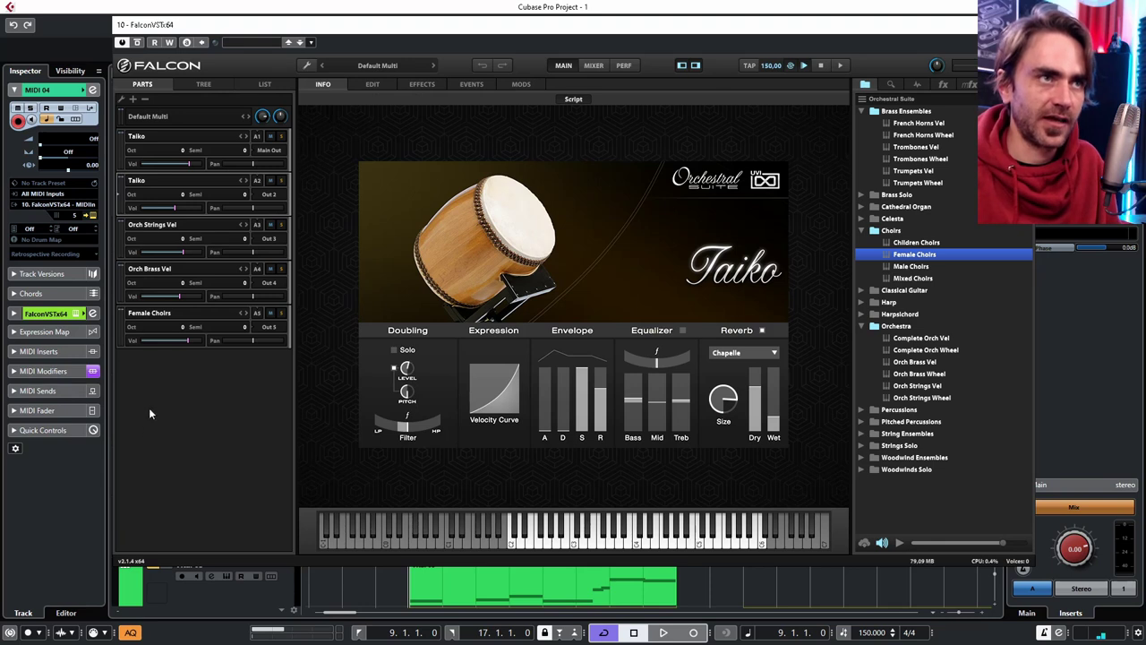
click(141, 313)
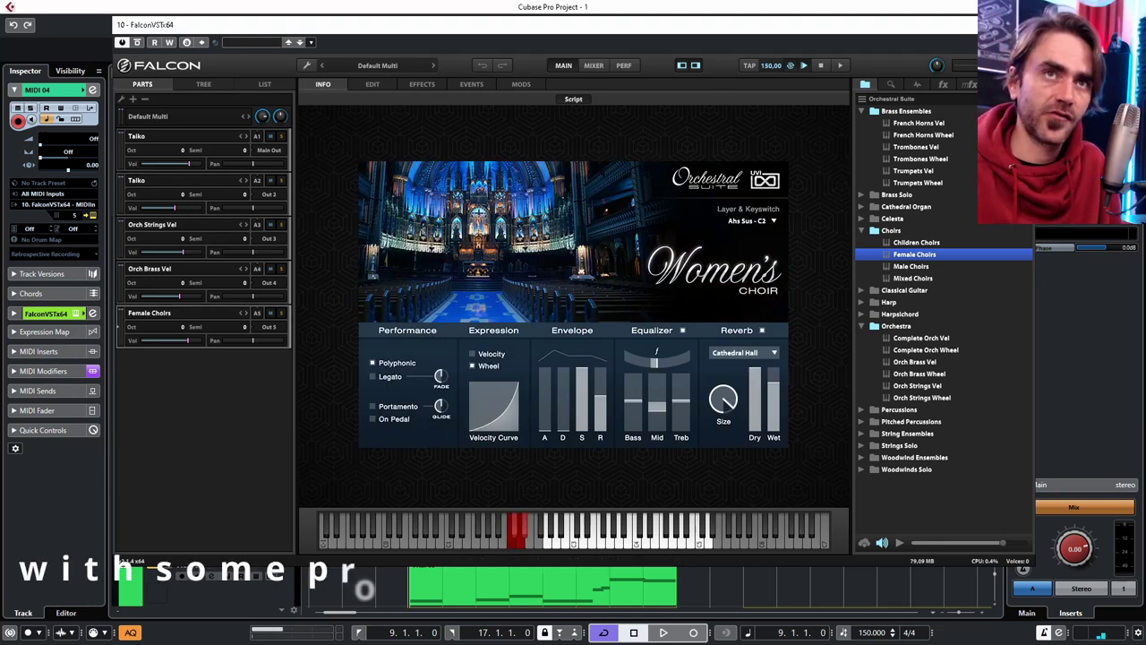
key(Escape)
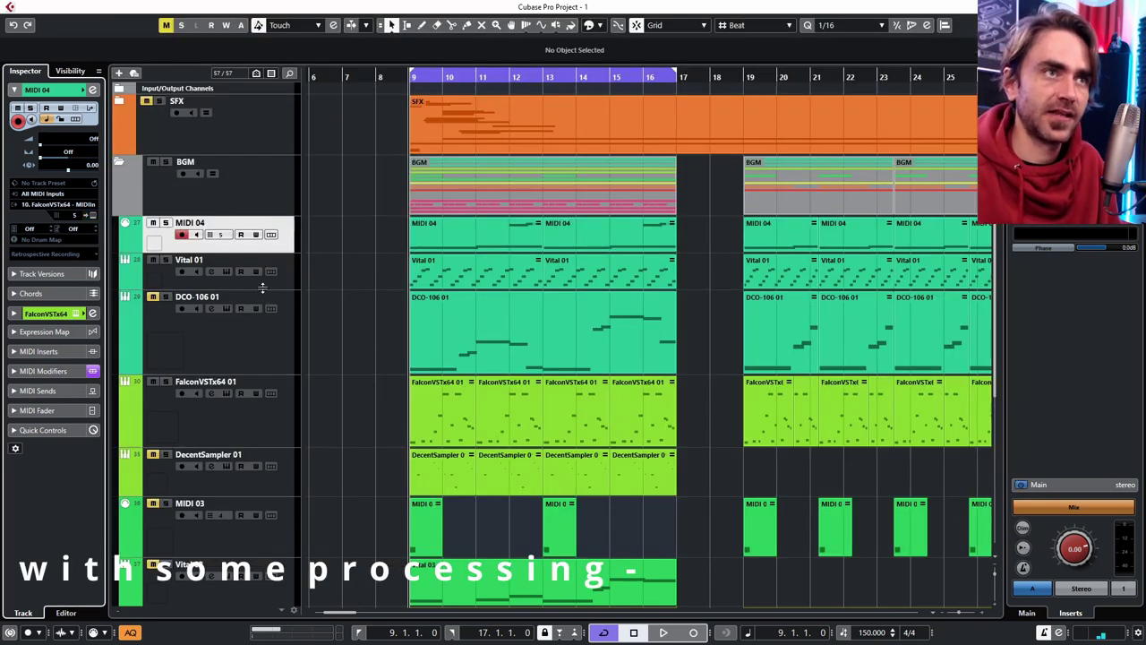
Open the Vital synth of the Vital 01 track, examine its voice and effects settings, and close it
click(263, 285)
click(14, 90)
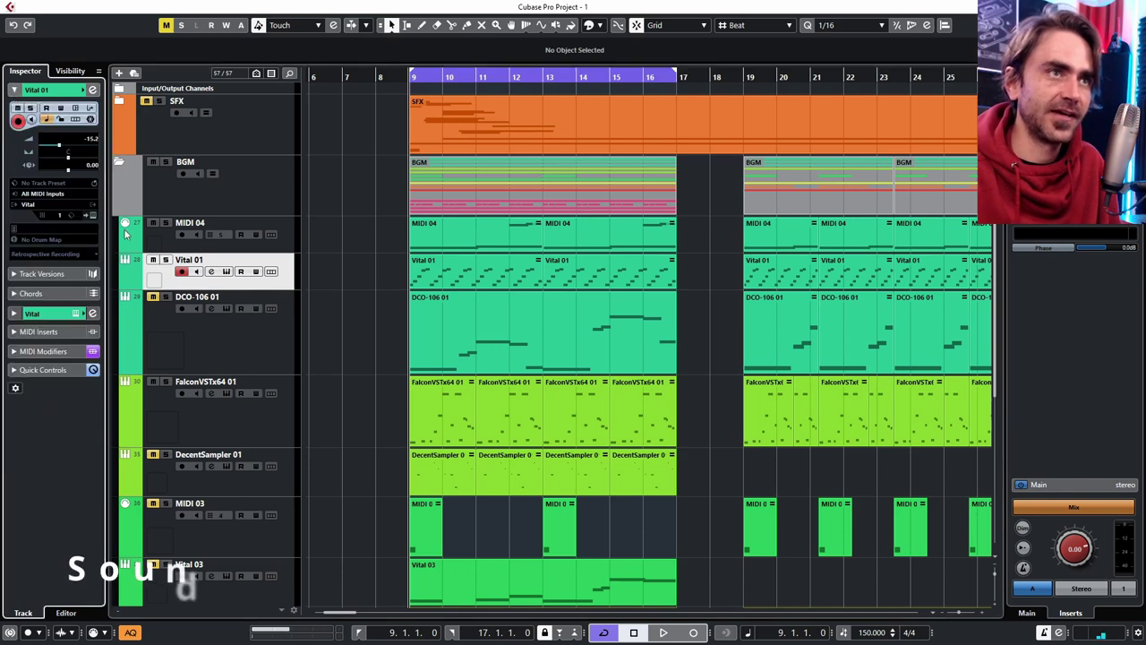
click(88, 217)
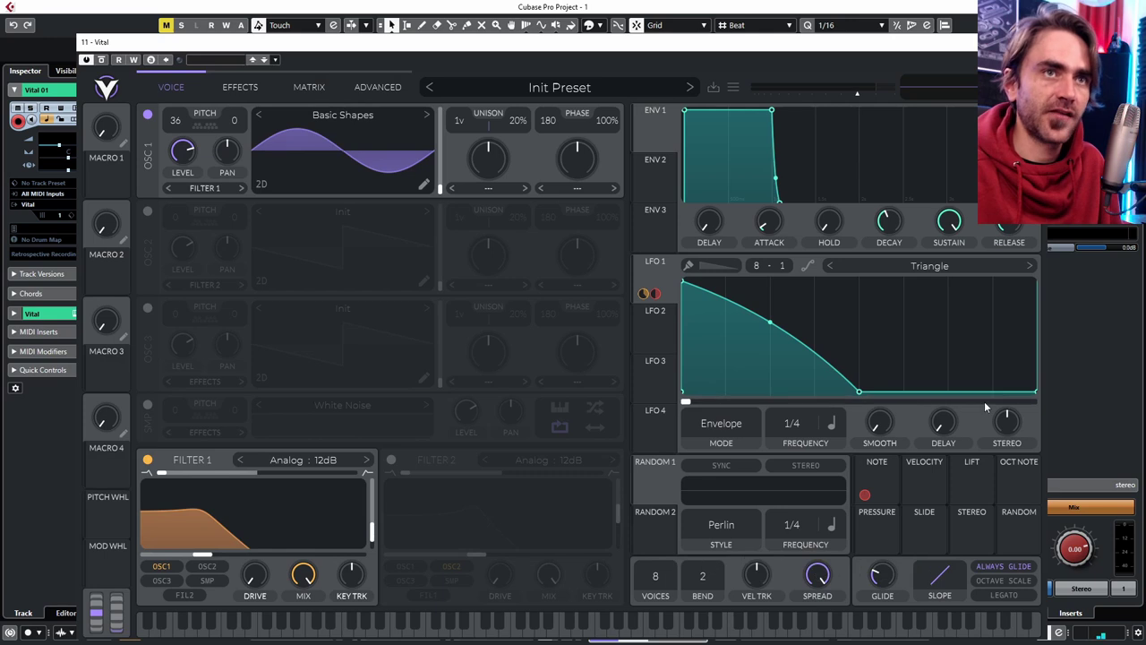
click(229, 88)
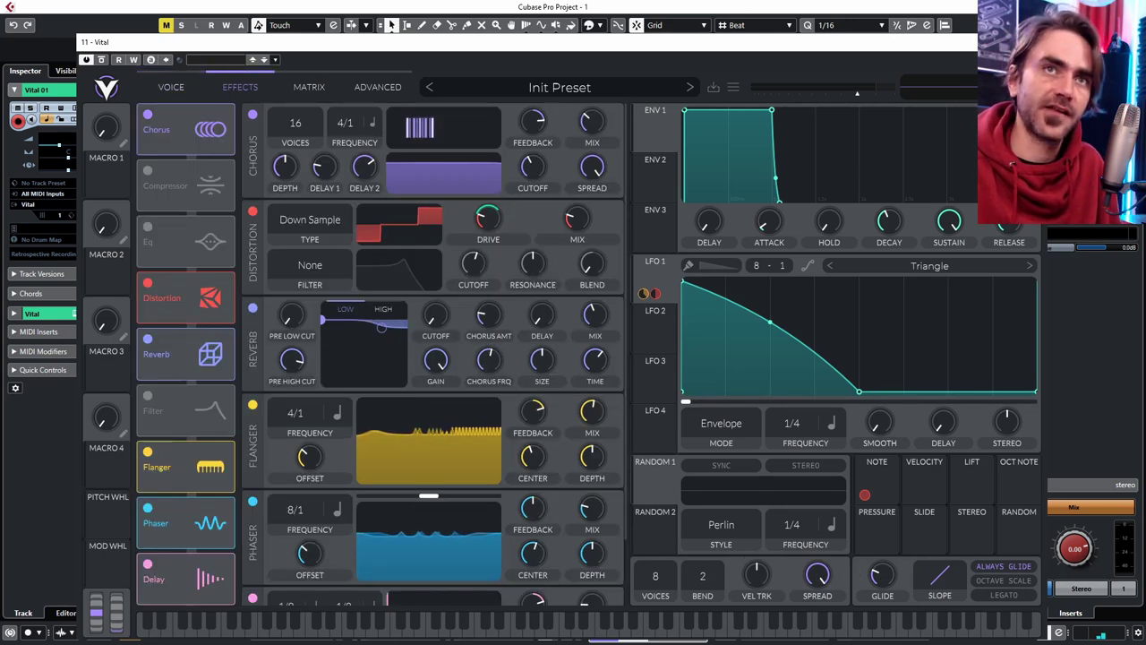
key(ctrl+w)
Play the looped section from bar 9 to 17 while looking over the background music tracks, and stop playback
scroll(349, 280, down, 5)
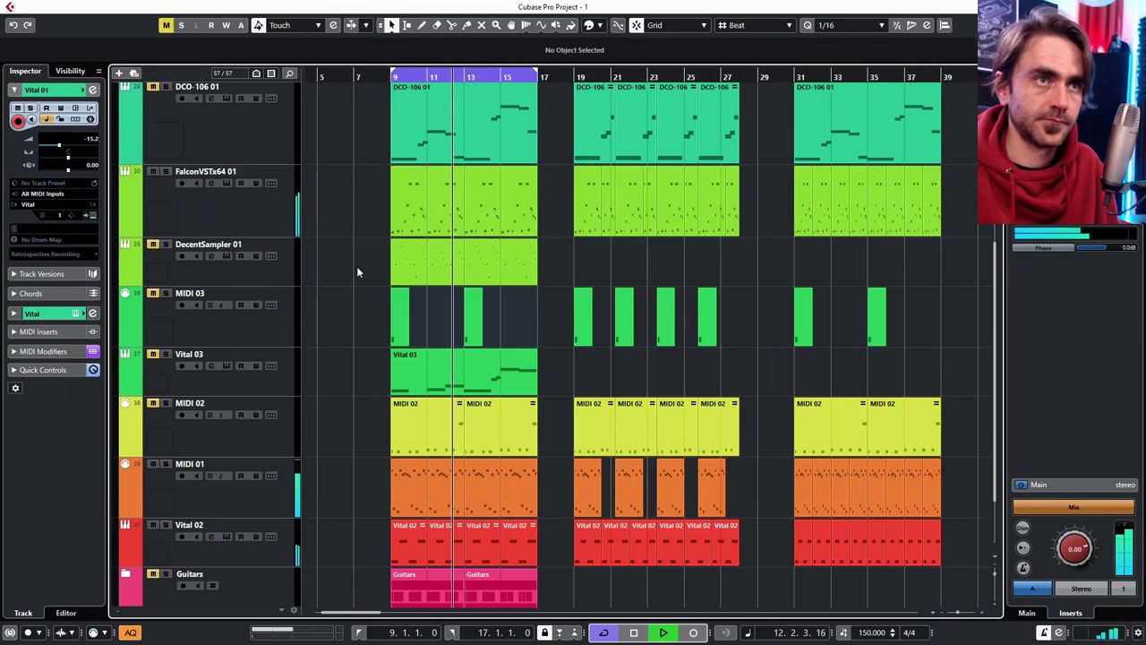
scroll(358, 266, left, 2)
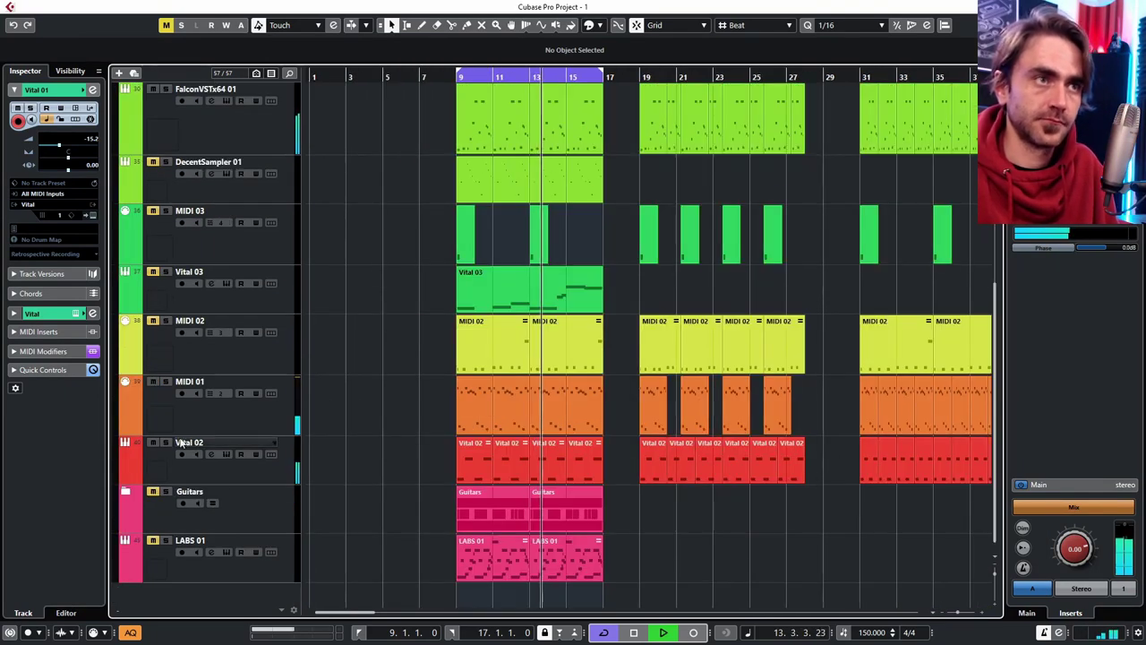
scroll(434, 417, up, 8)
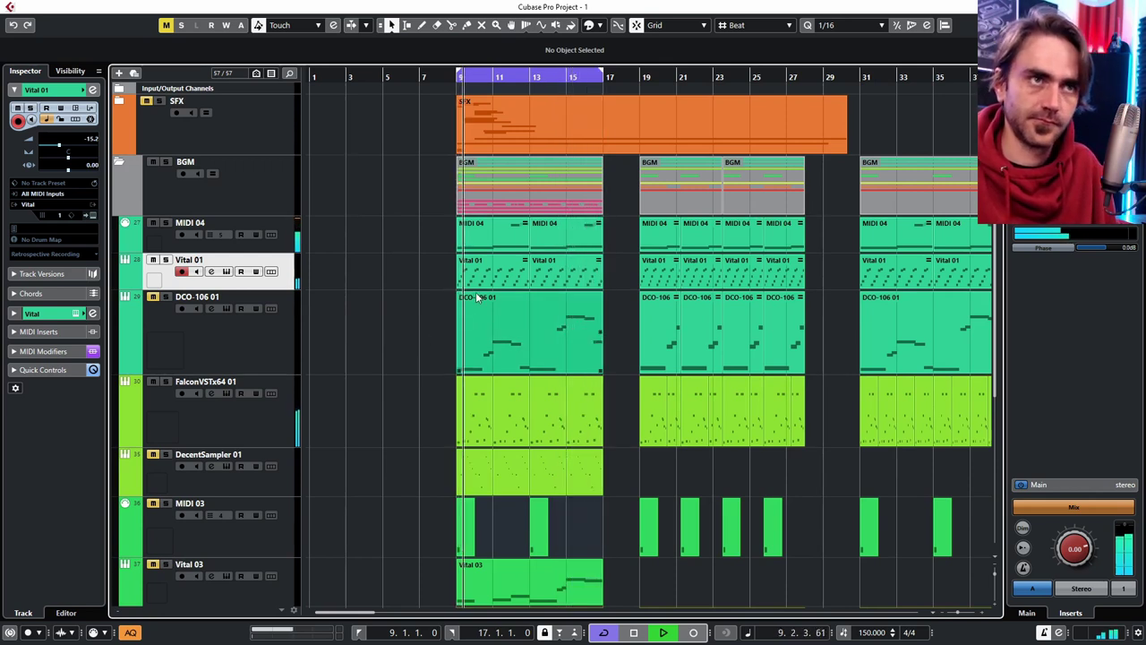
key(space)
Select the DCO-106 01 track, examine its DCO-106 synthesizer settings, and close the instrument
click(381, 331)
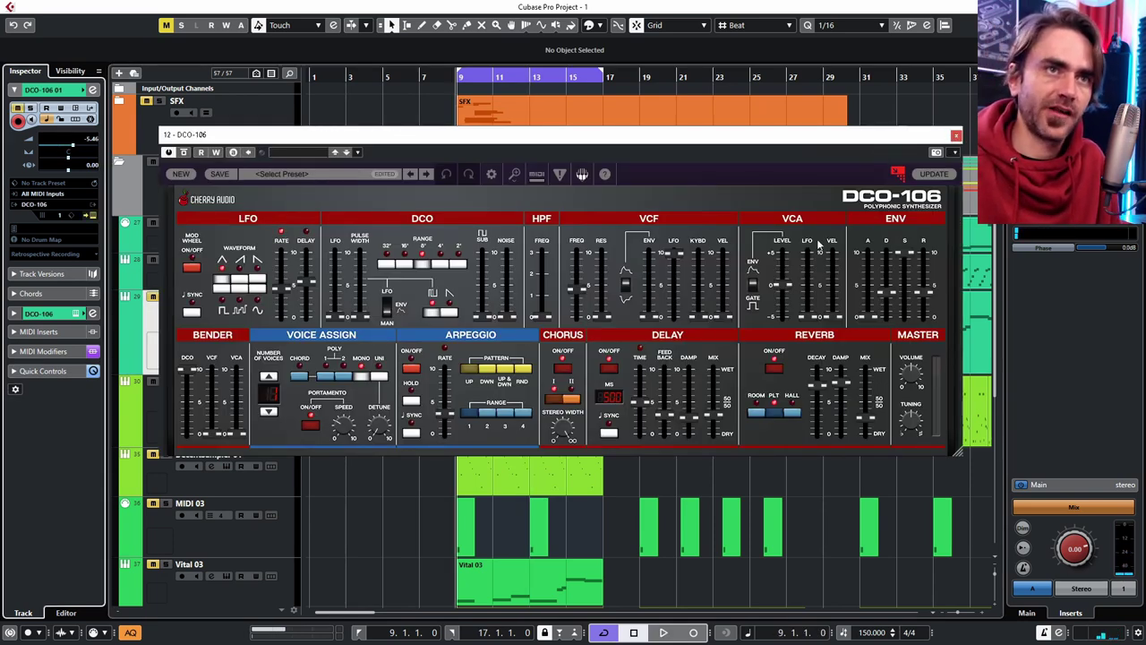
click(956, 136)
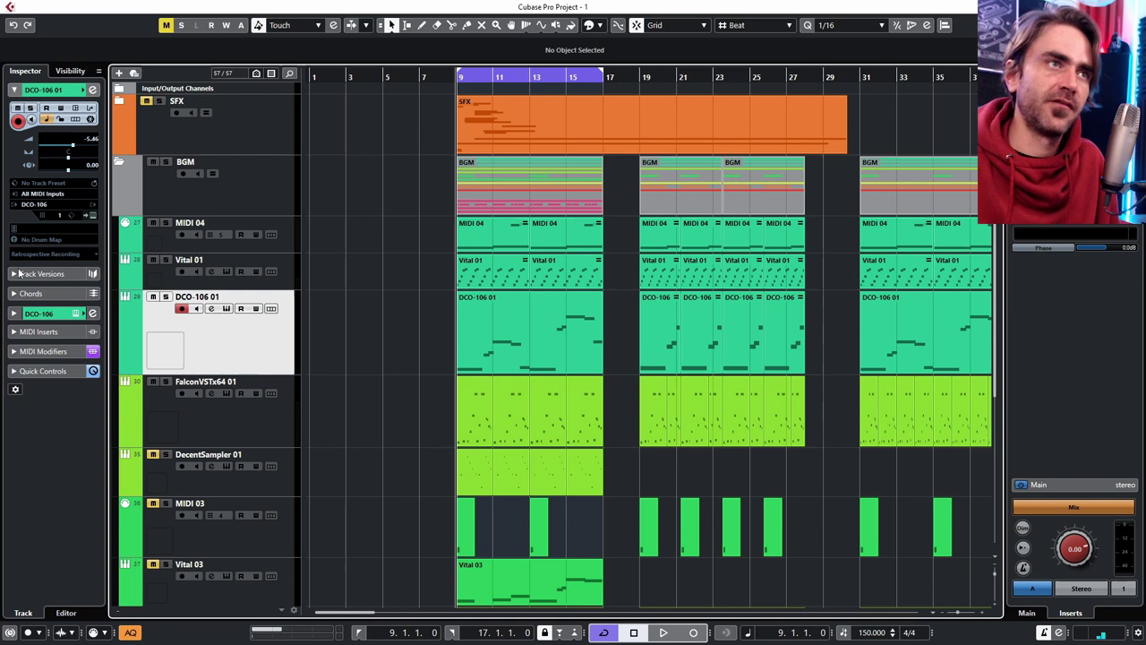
click(90, 217)
click(89, 218)
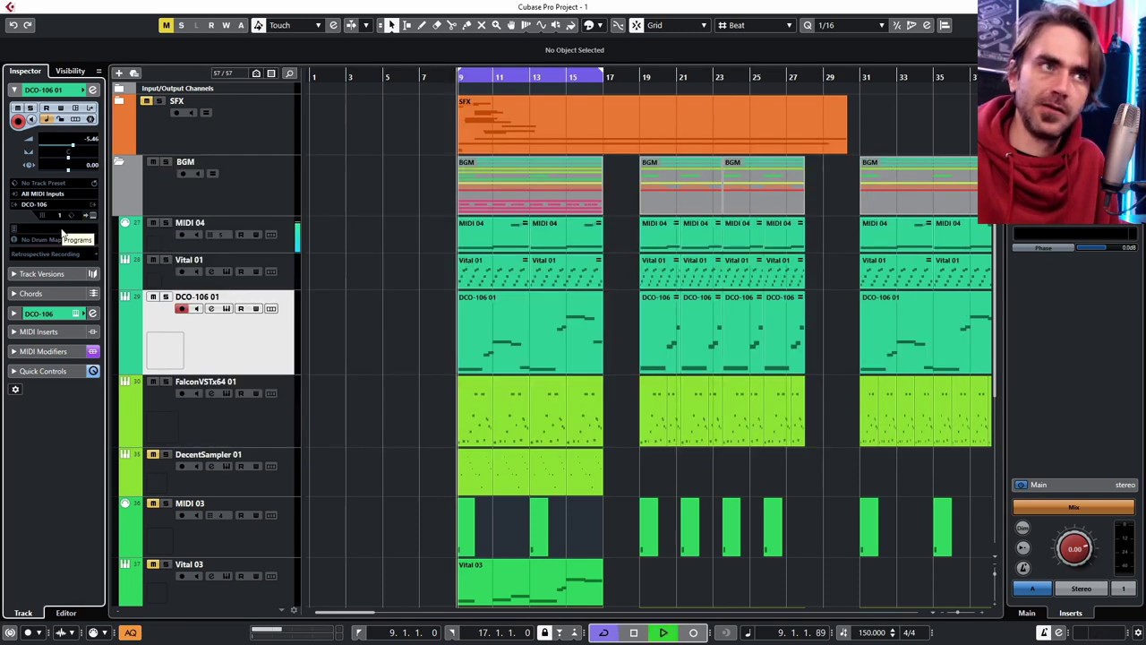
Play the loop again to hear the DCO-106 01 part with the other unmuted layers, and stop playback
key(space)
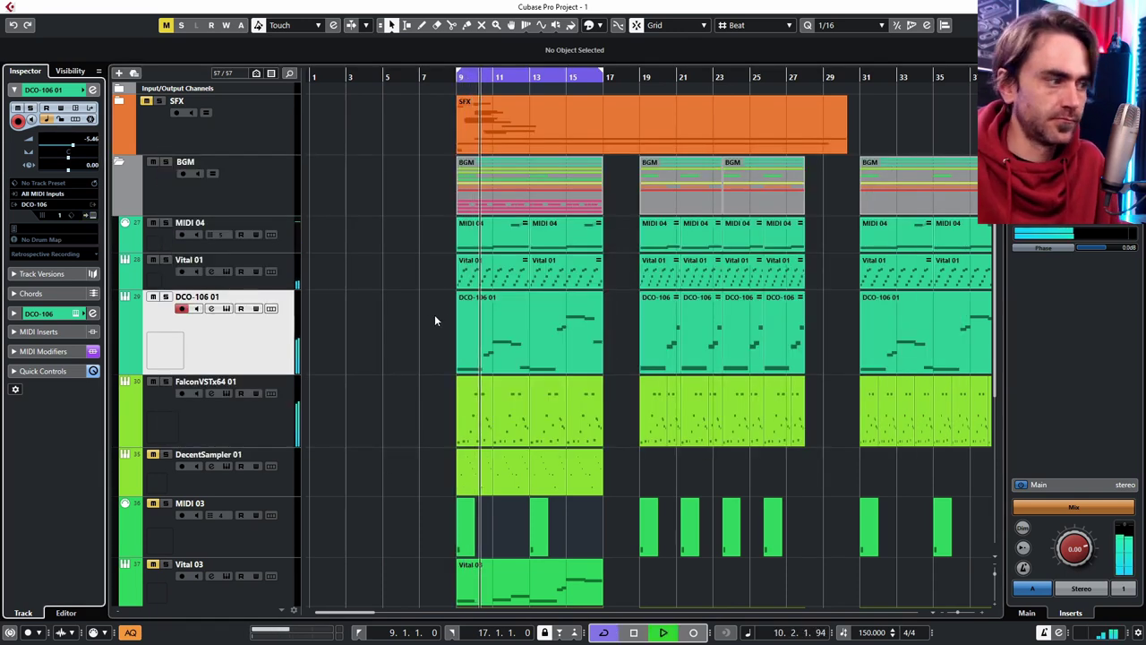
scroll(394, 317, down, 4)
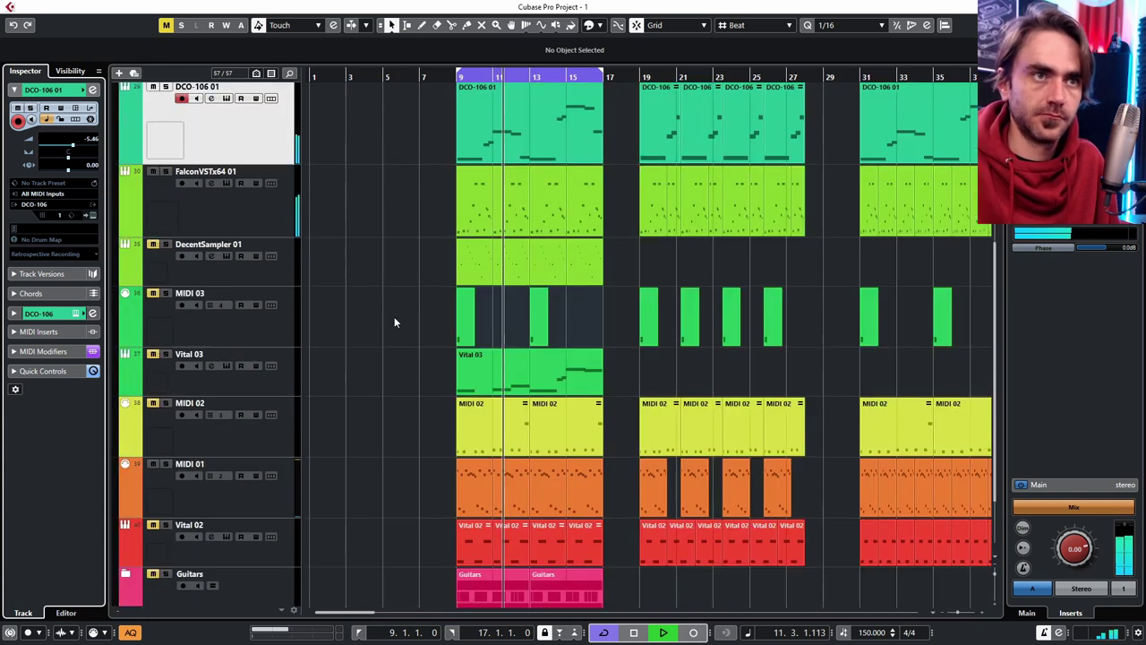
scroll(394, 317, up, 2)
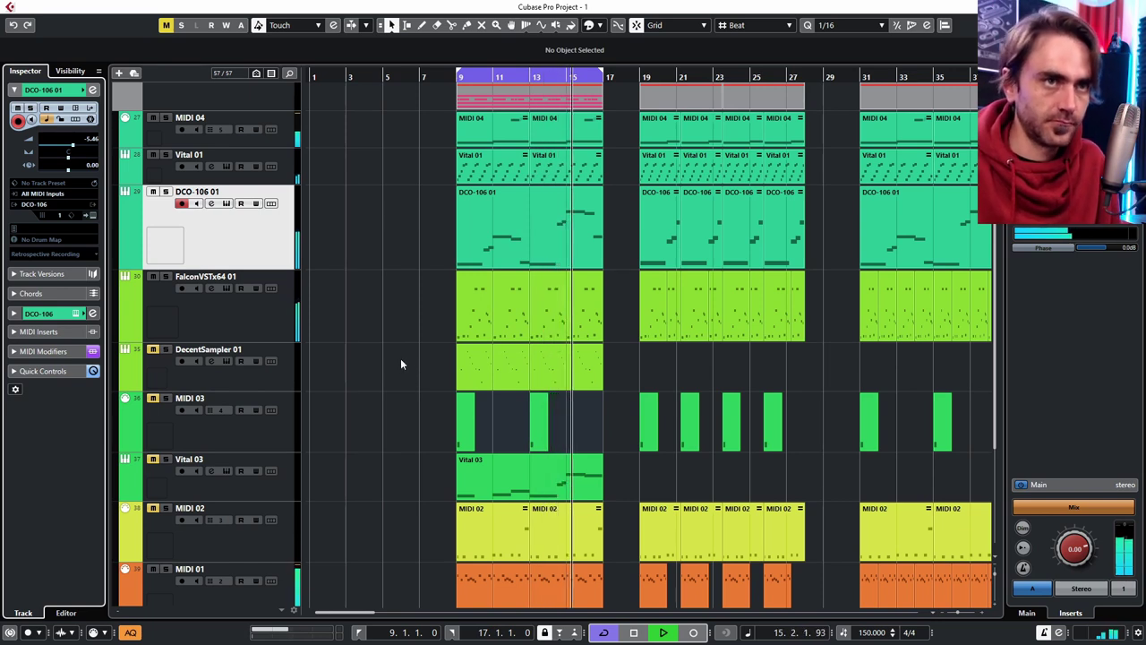
key(space)
scroll(373, 473, down, 2)
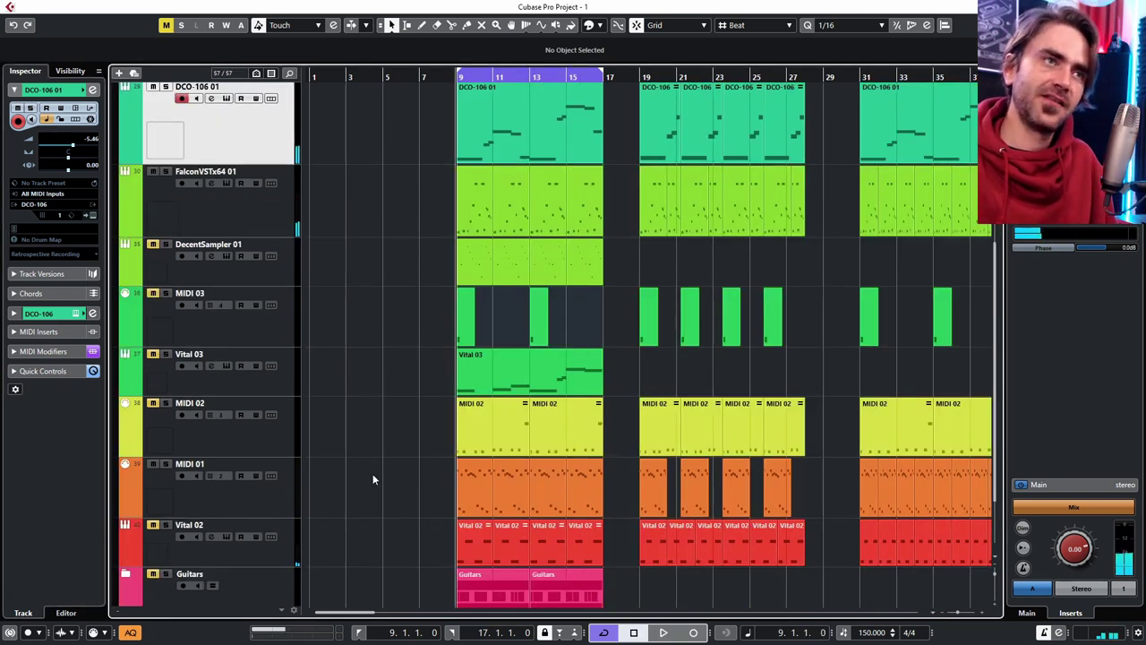
Select the MIDI 04, Vital 01 and DCO-106 01 clips between bars 9 and 17 to point out the first layer group
scroll(372, 474, up, 3)
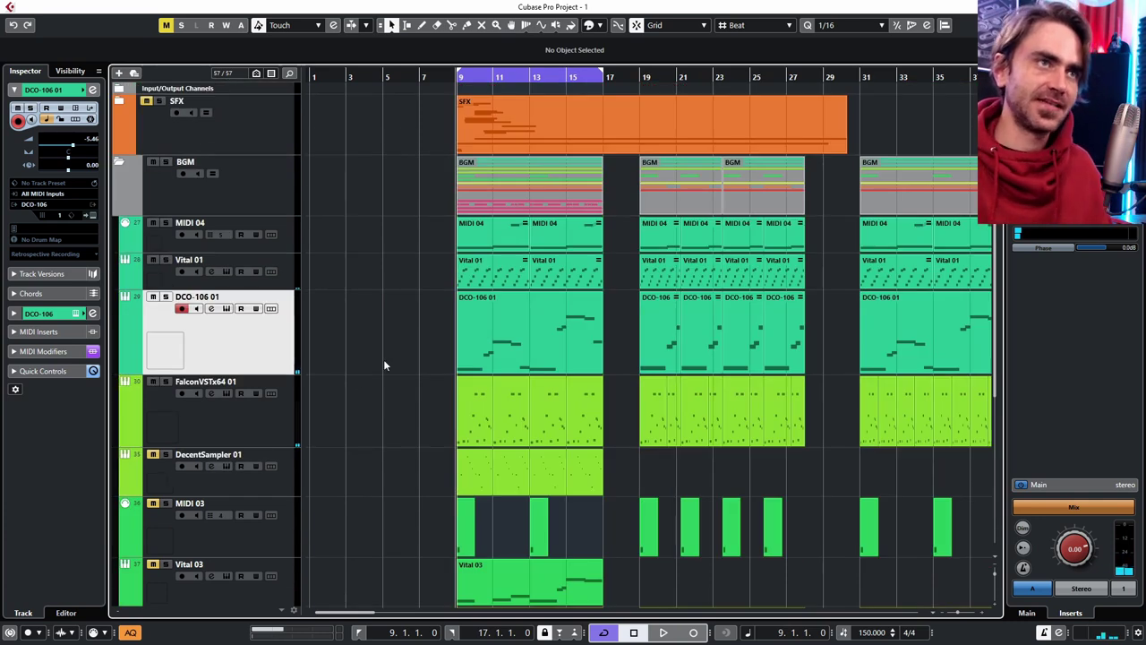
drag(445, 284, 506, 315)
click(392, 326)
scroll(378, 351, down, 3)
scroll(397, 322, up, 3)
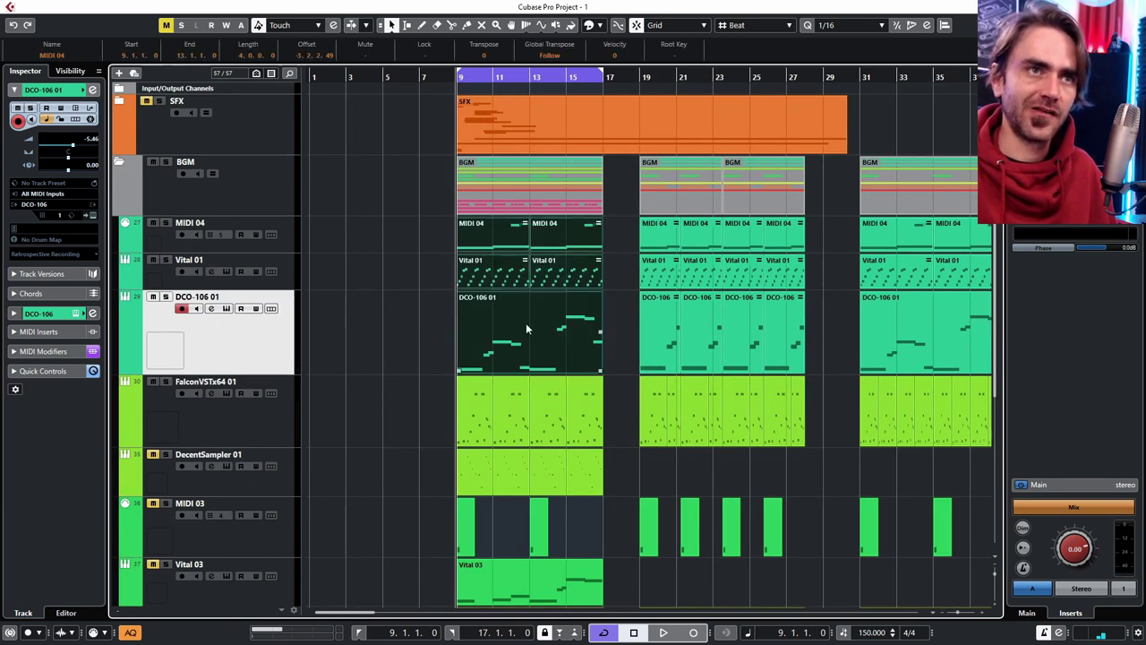
scroll(416, 390, down, 2)
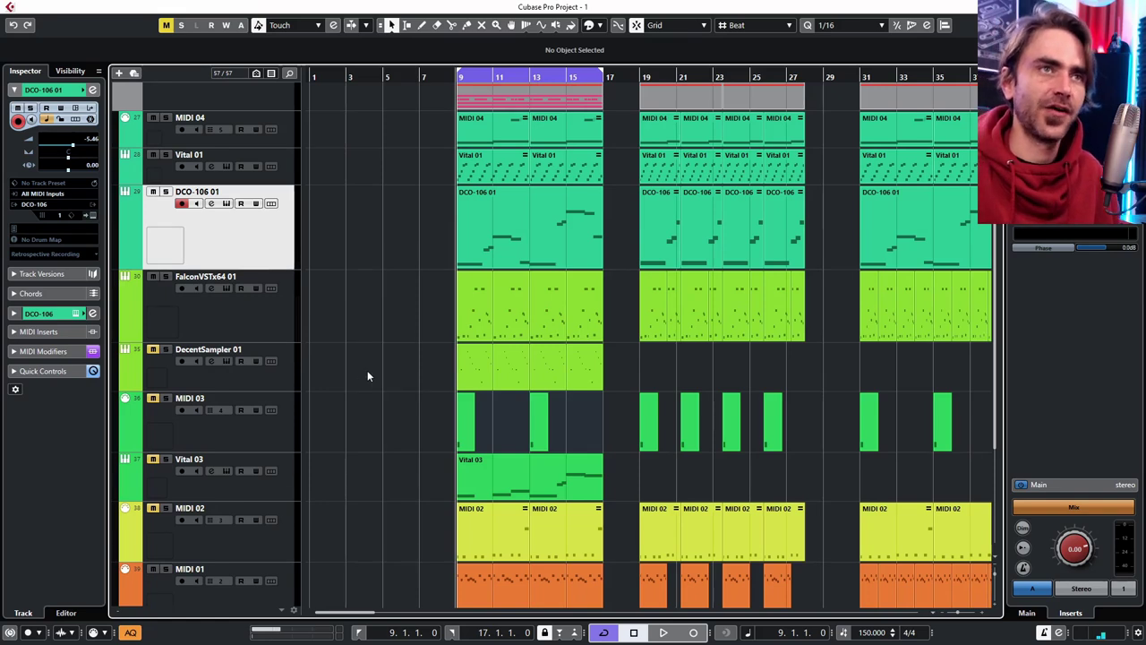
drag(399, 231, 488, 139)
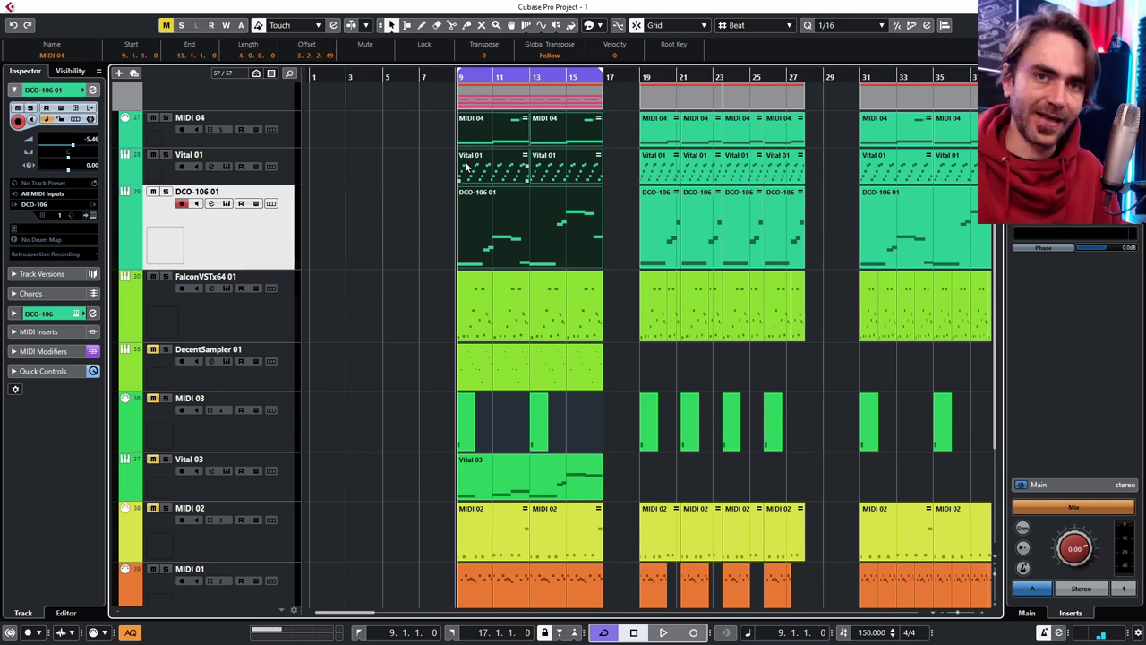
Select the clips between bars 9 and 17 group by group, from FalconVSTx64 01 down to LABS 01, and clear the selection
drag(430, 298, 571, 369)
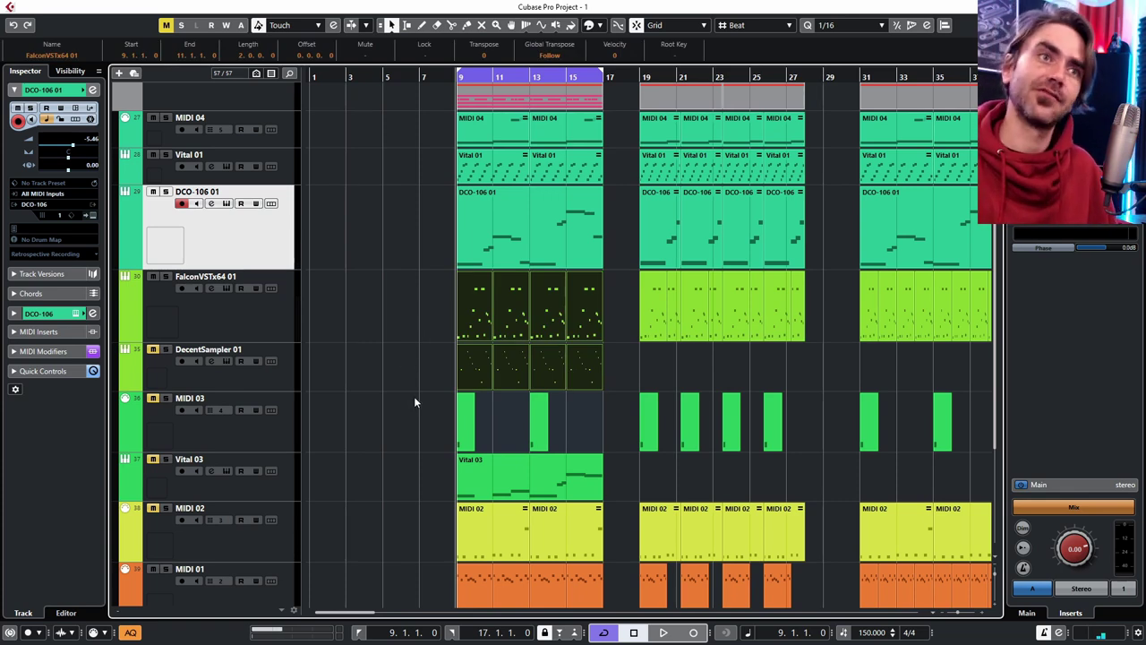
drag(433, 402, 573, 493)
scroll(474, 394, down, 2)
drag(376, 418, 475, 484)
scroll(474, 483, down, 2)
click(387, 477)
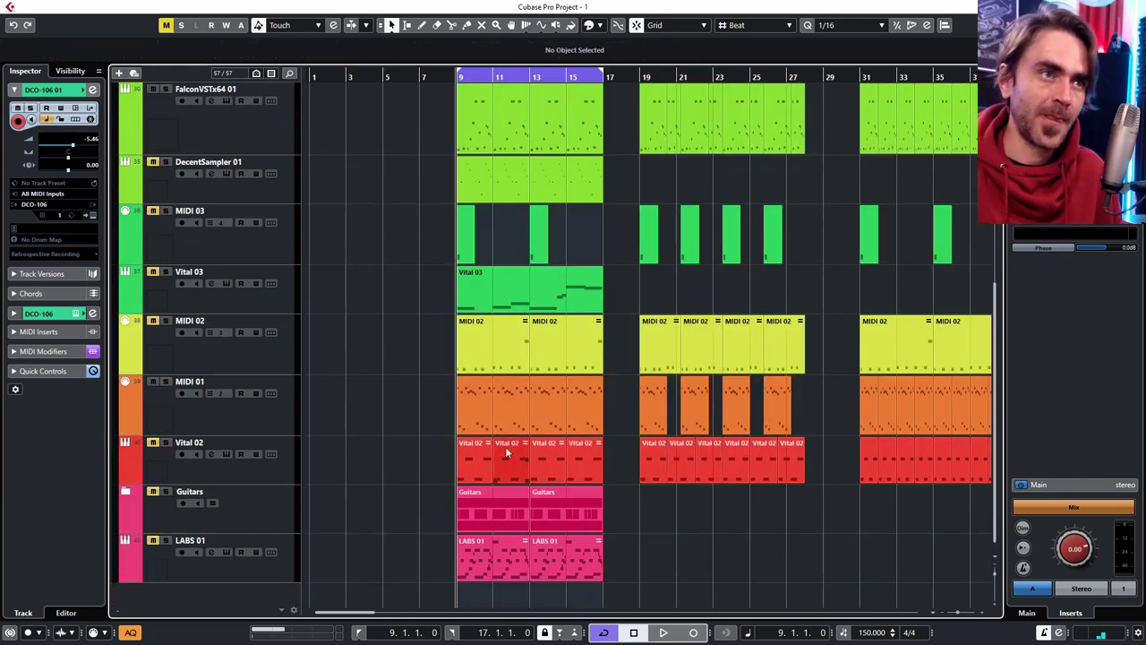
drag(425, 518, 635, 576)
click(679, 541)
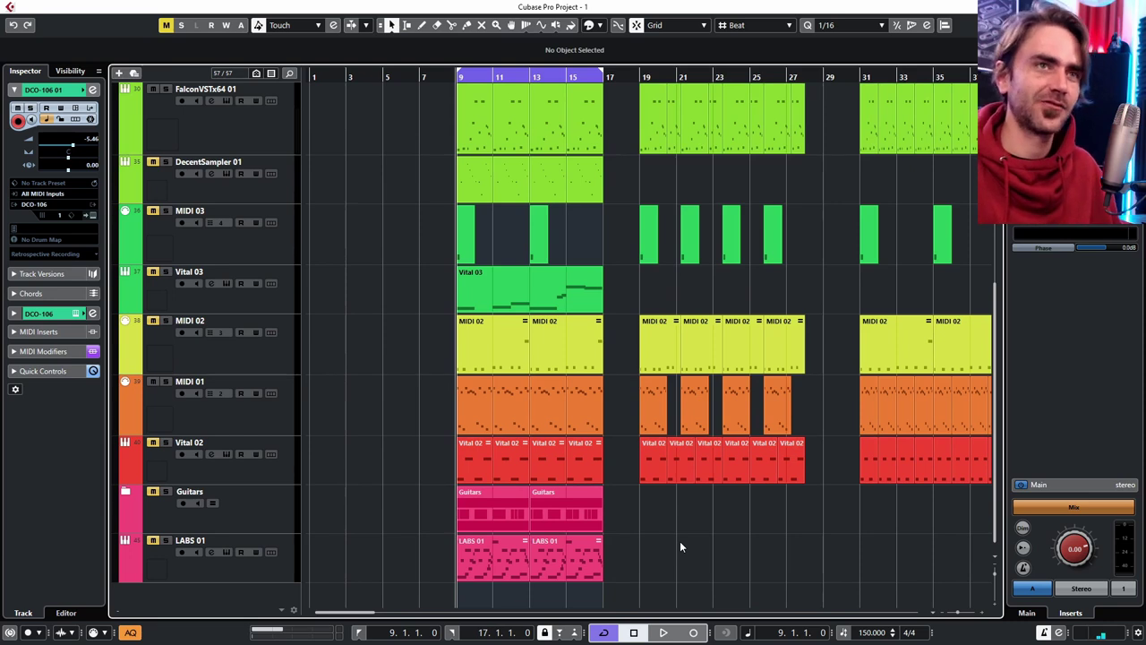
scroll(443, 483, up, 2)
scroll(412, 460, down, 2)
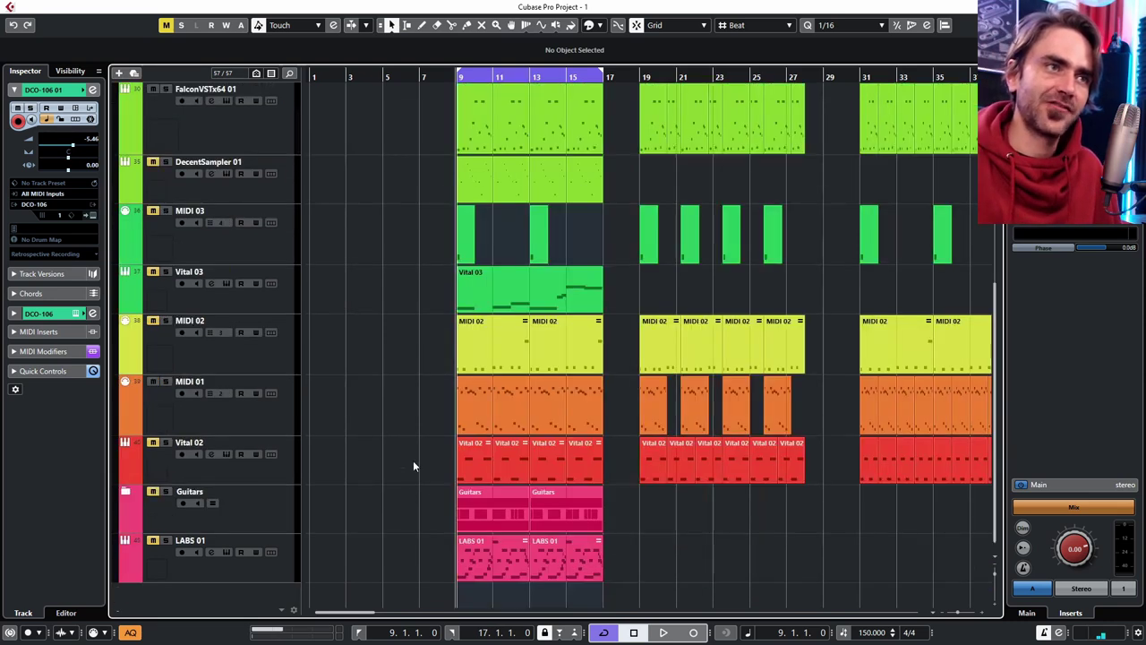
scroll(402, 470, up, 2)
scroll(442, 494, down, 2)
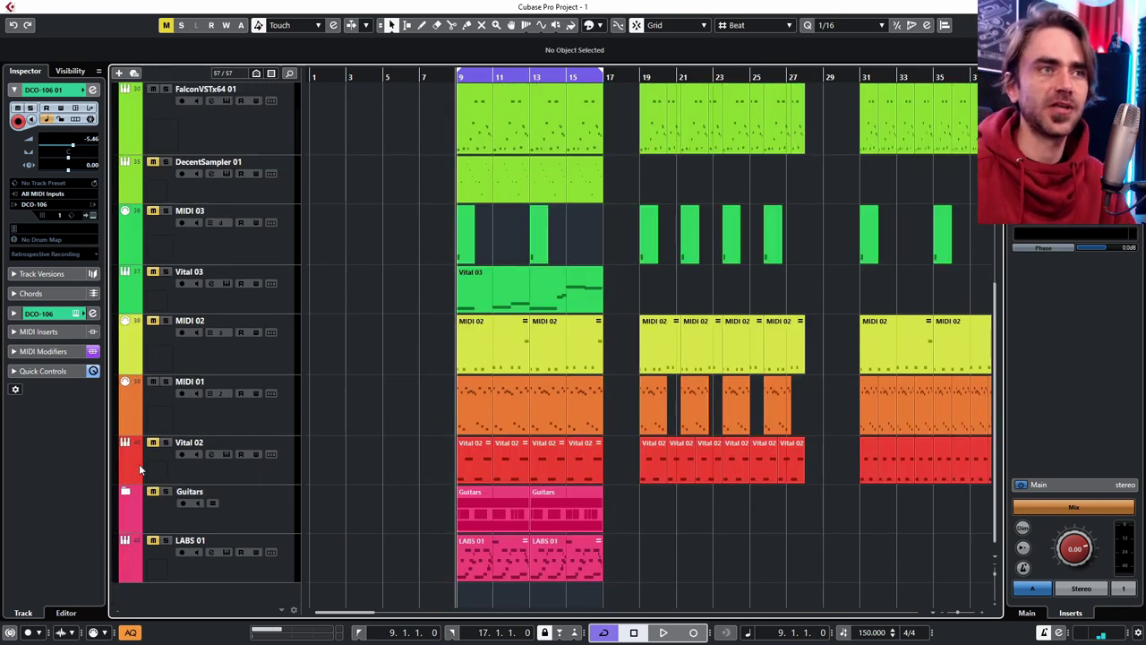
Expand the Guitars folder, examine the Kontakt 01 track's Shreddage 3 Stratus FREE instrument, and close Kontakt
click(126, 492)
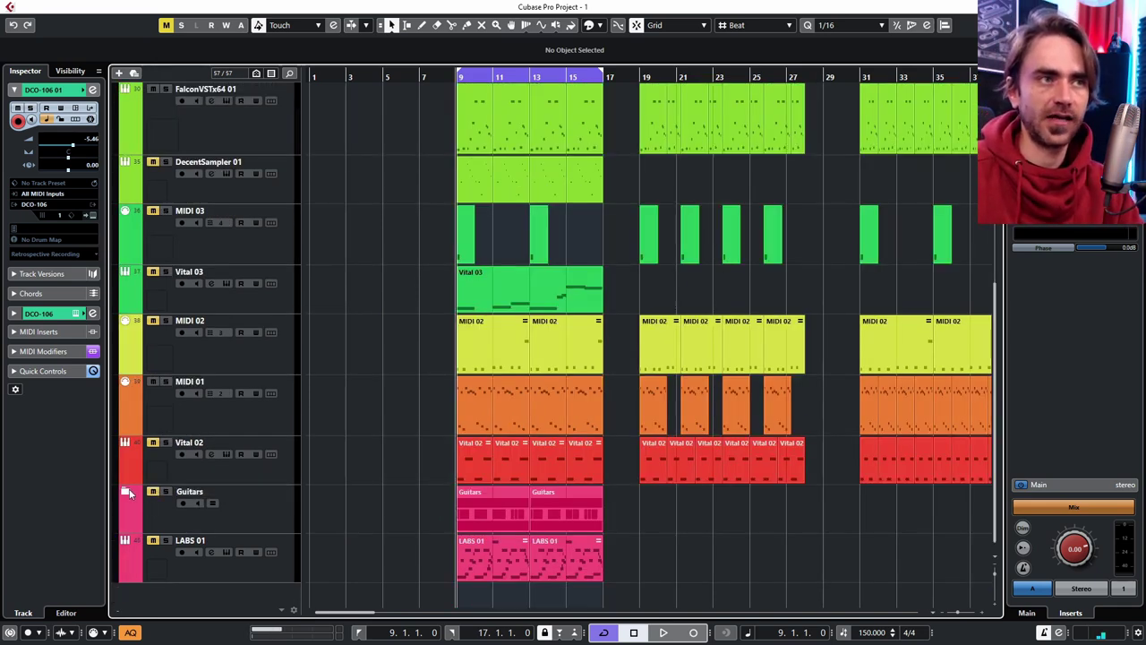
scroll(334, 499, down, 4)
click(283, 383)
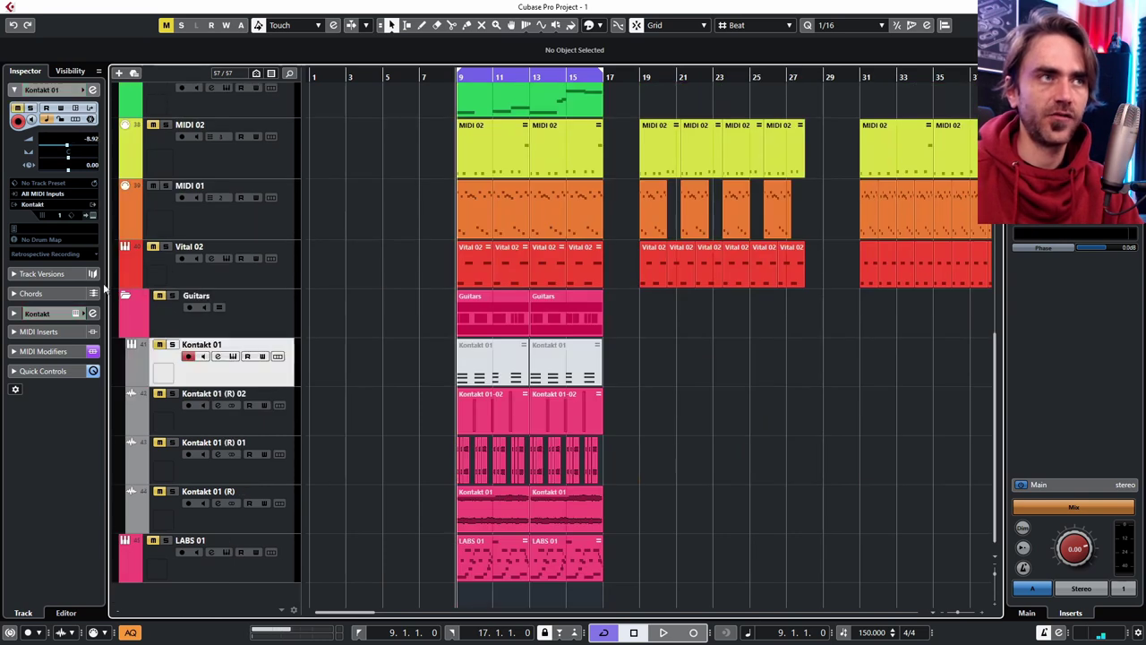
click(93, 215)
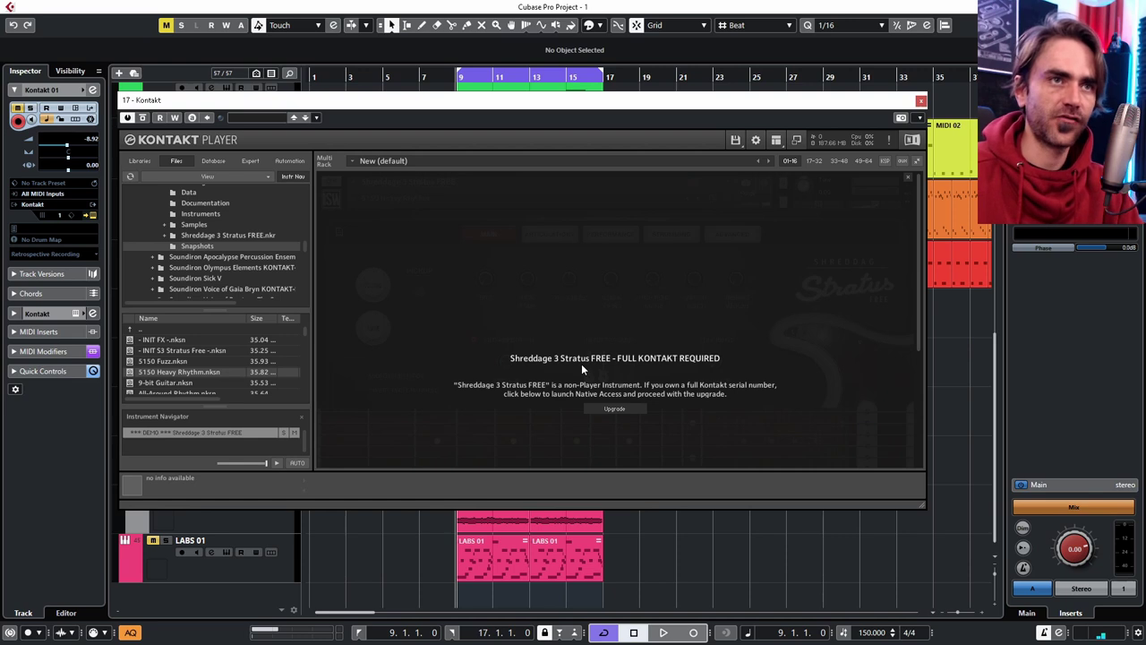
click(921, 100)
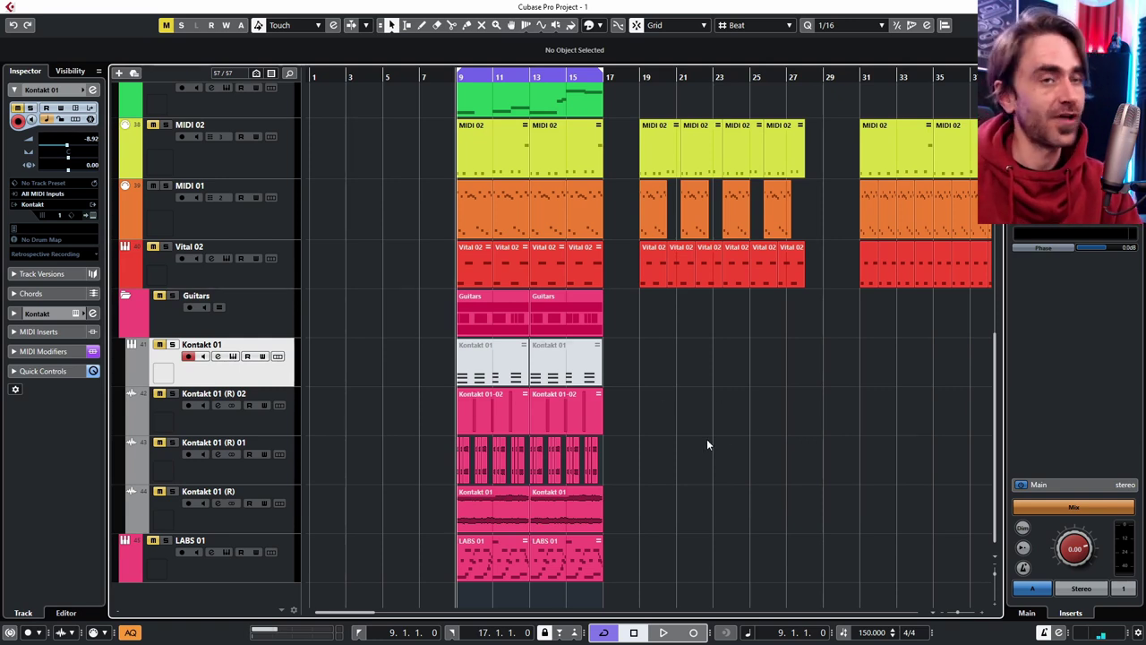
Examine the rendered Kontakt 01 (R) guitar audio clips from bar 9 onward in close-up and across the whole loop
key(h)
key(h)
key(h)
key(h)
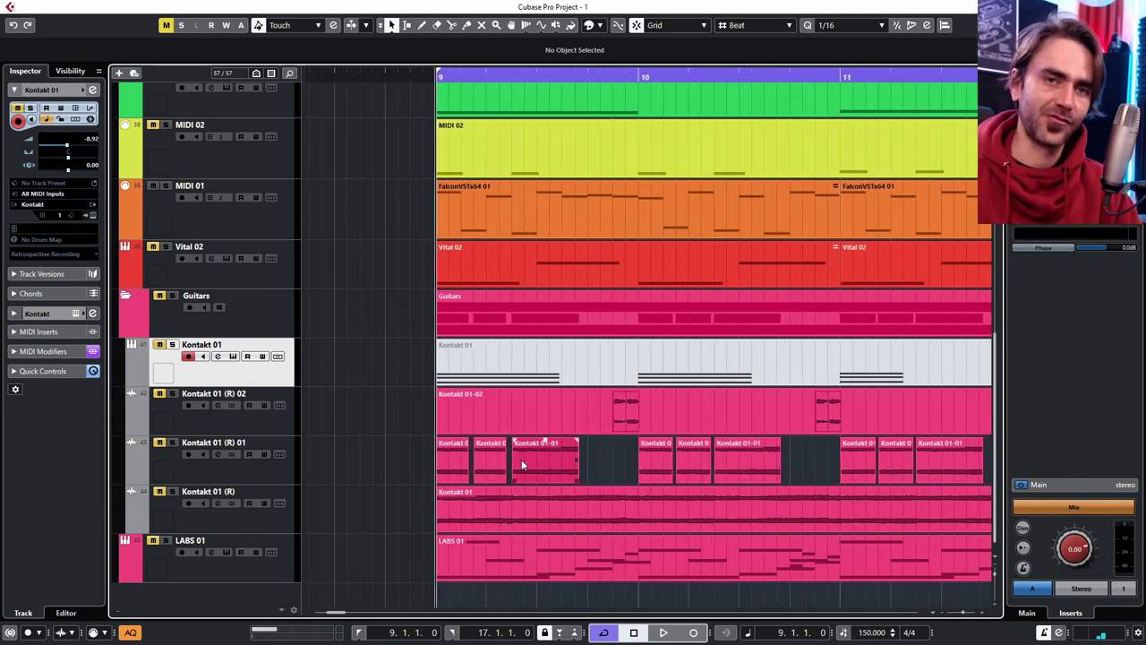
scroll(522, 459, down, 5)
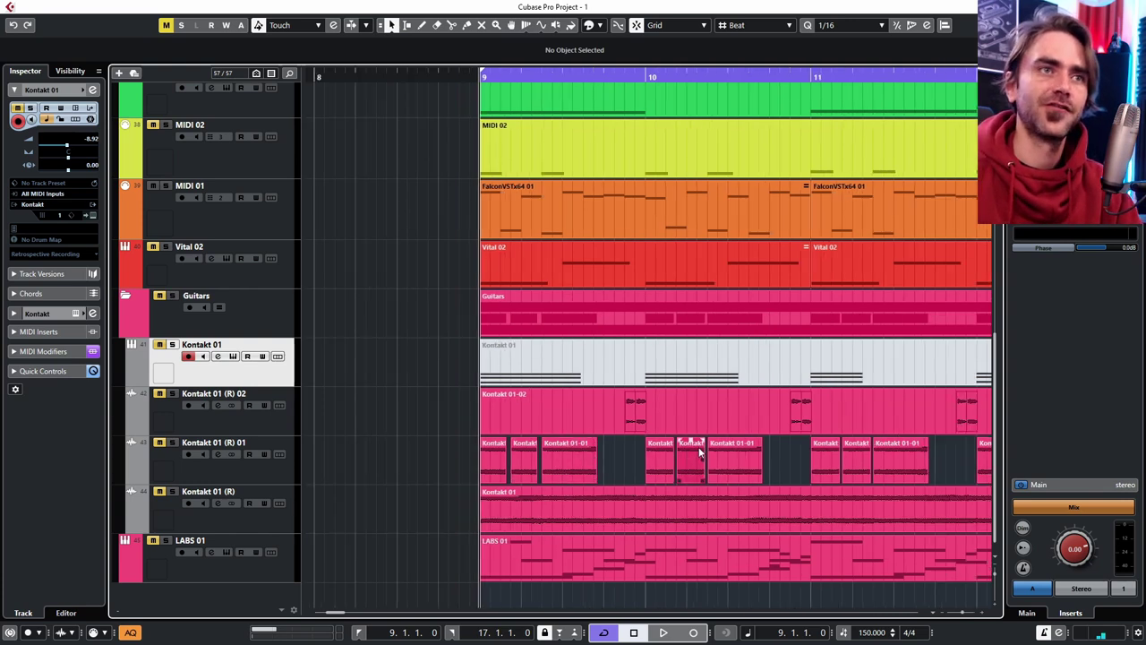
scroll(637, 394, up, 2)
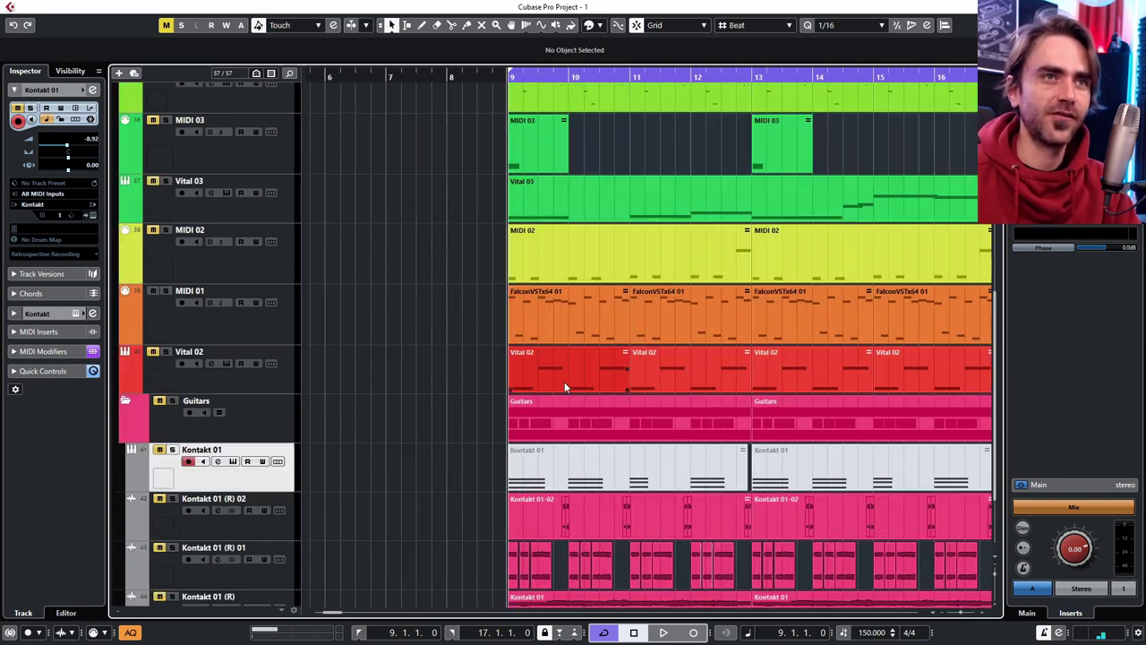
scroll(573, 382, down, 2)
scroll(626, 380, right, 1)
Shrink the Kontakt 01 track with the muted MIDI clips to minimum height and collapse the Guitars folder
click(468, 354)
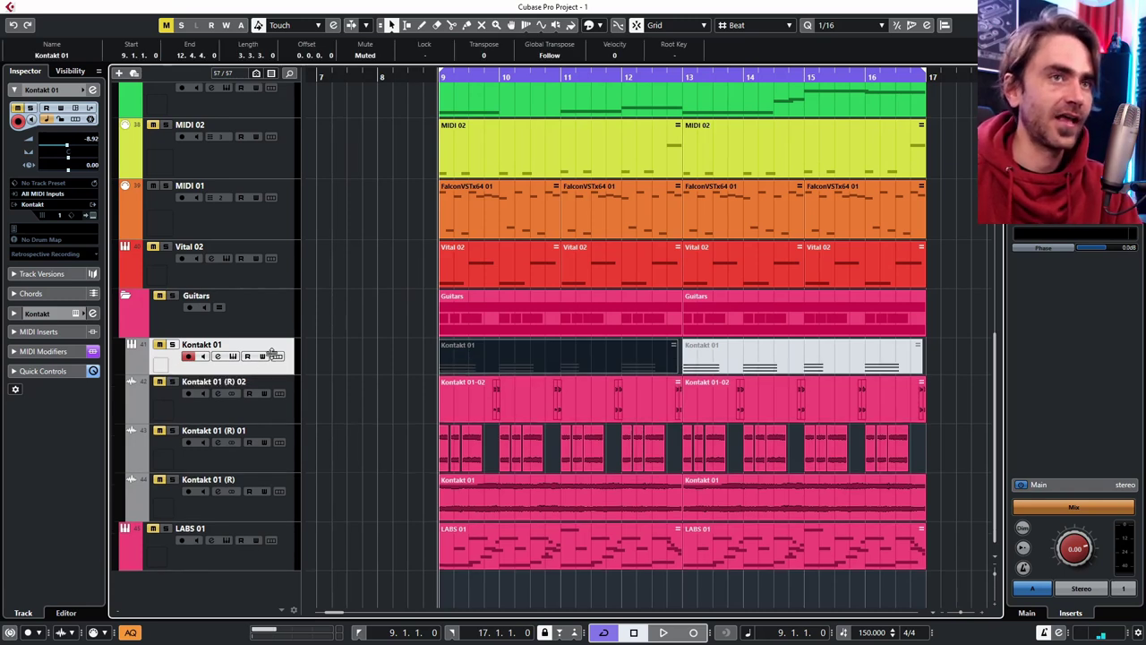
drag(257, 385, 260, 348)
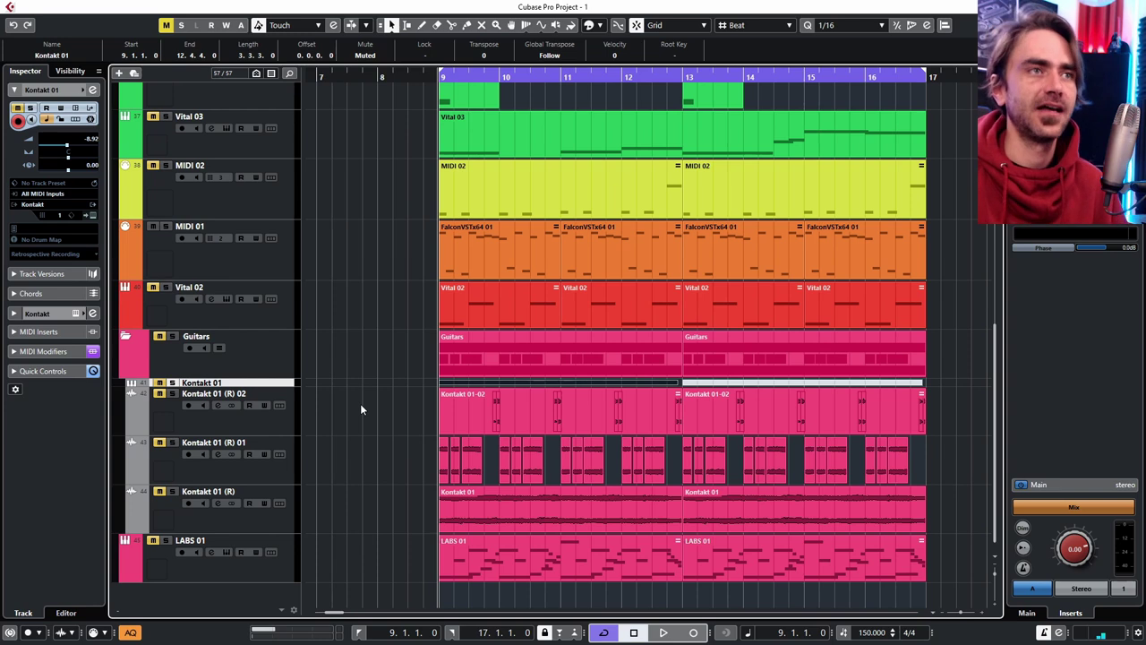
key(Up)
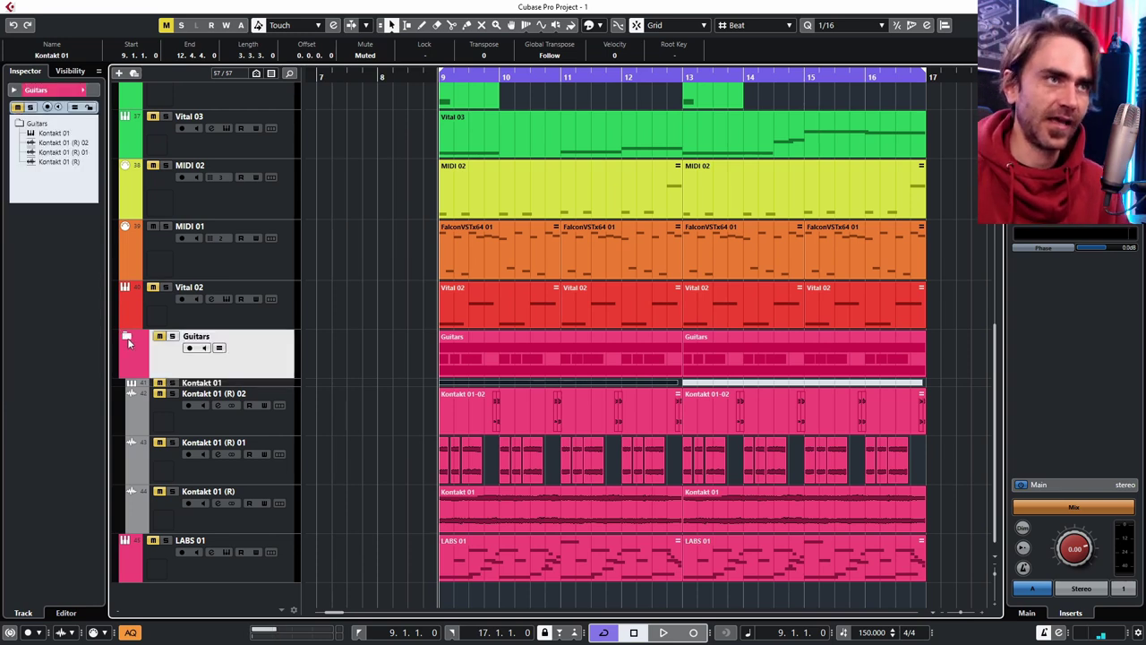
key(Left)
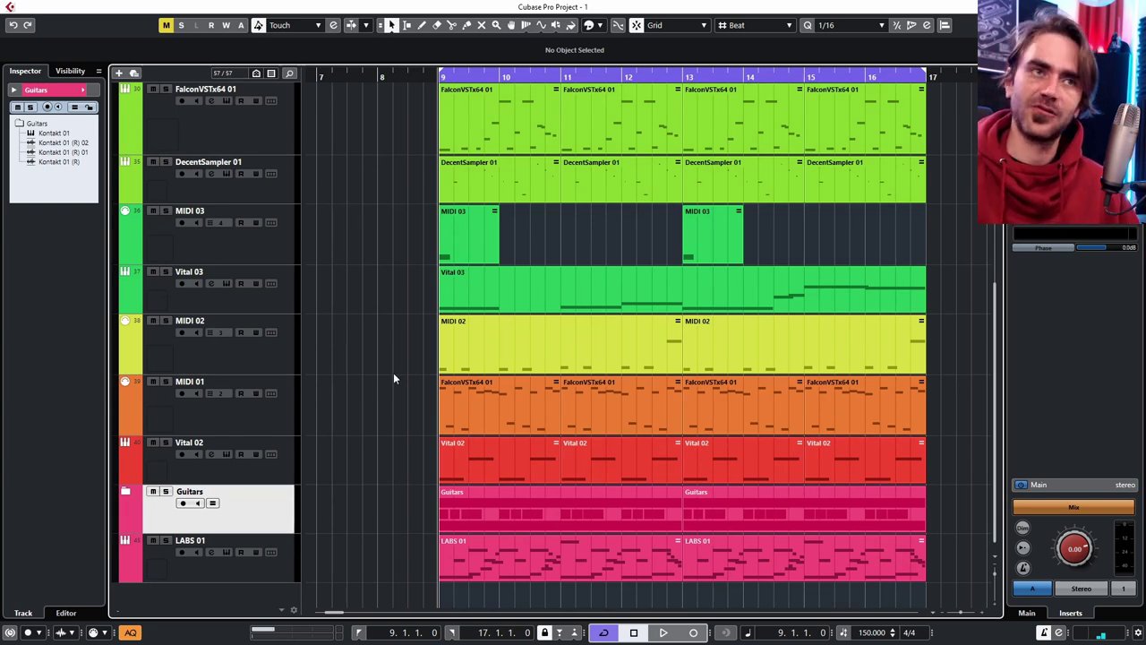
Play the loop with all layers unmuted, including Guitars and LABS 01, and stop playback
key(space)
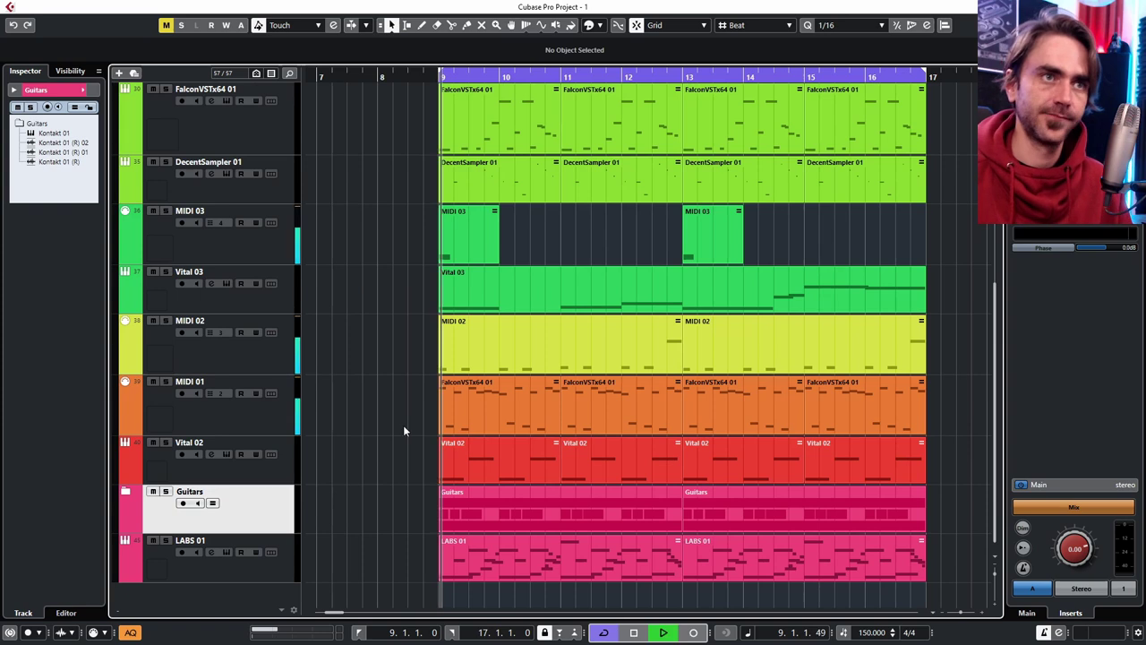
scroll(395, 427, down, 3)
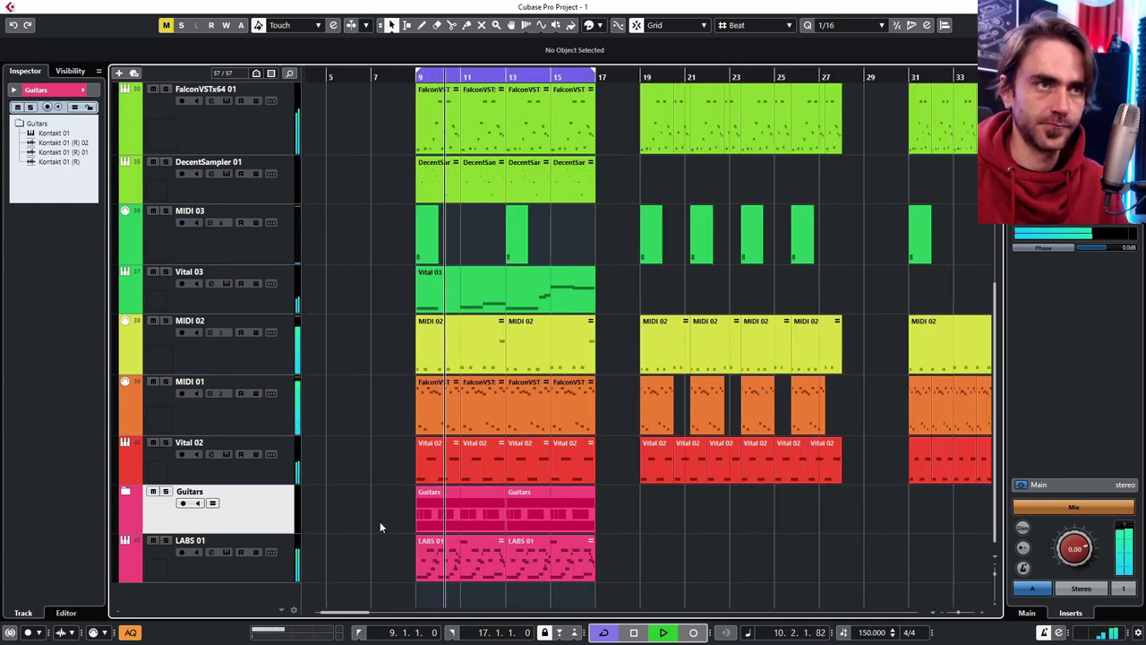
scroll(378, 507, up, 2)
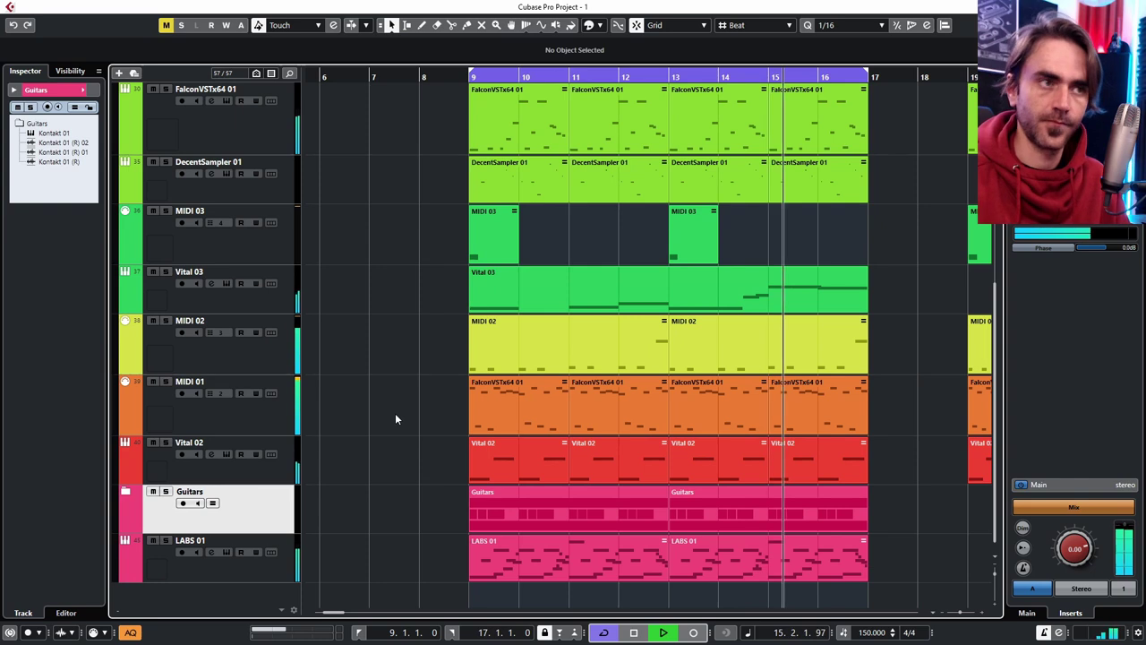
key(space)
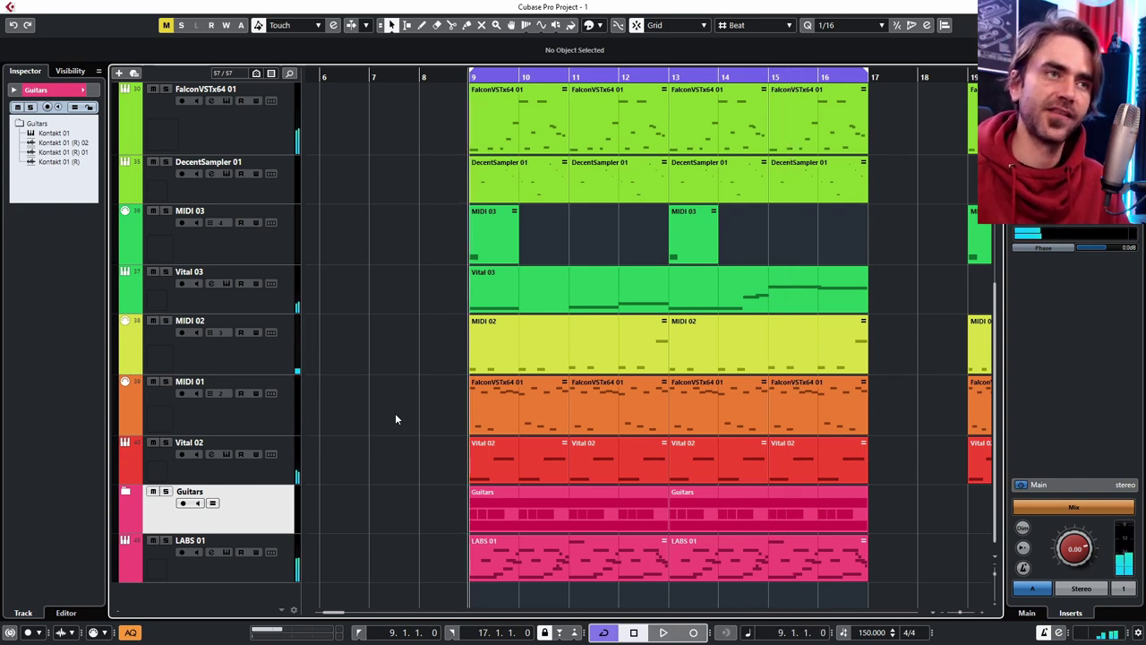
Mute the MIDI 01, DecentSampler 01 and FalconVSTx64 01 tracks, and clear the selection of the MIDI 01 clips
click(165, 407)
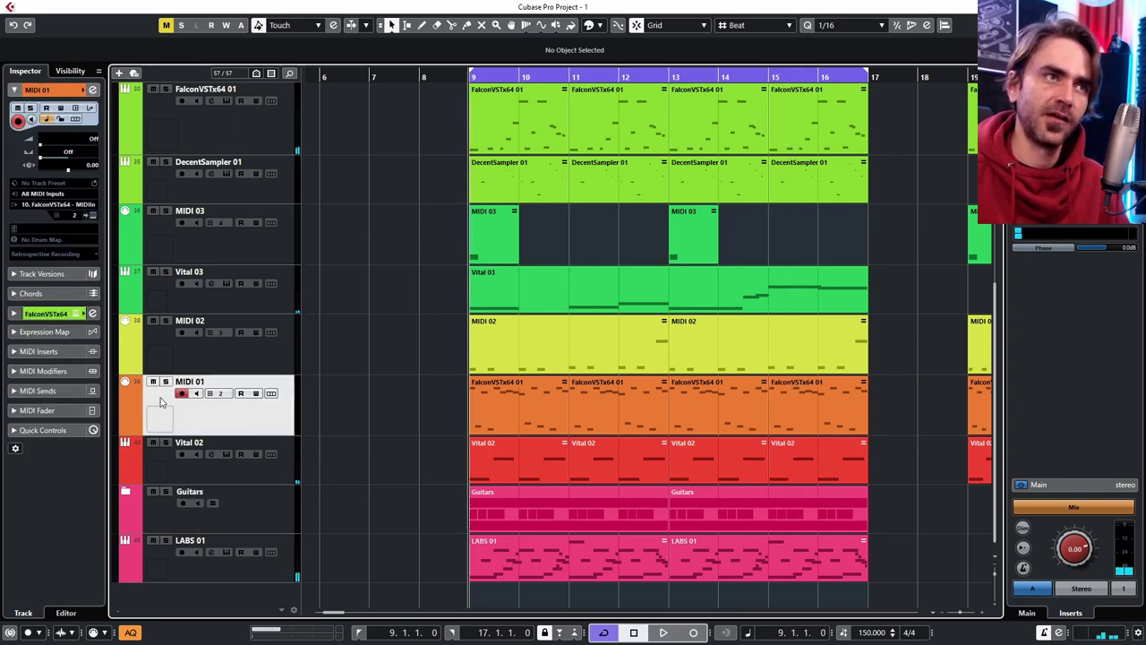
drag(503, 408, 788, 399)
scroll(270, 220, up, 2)
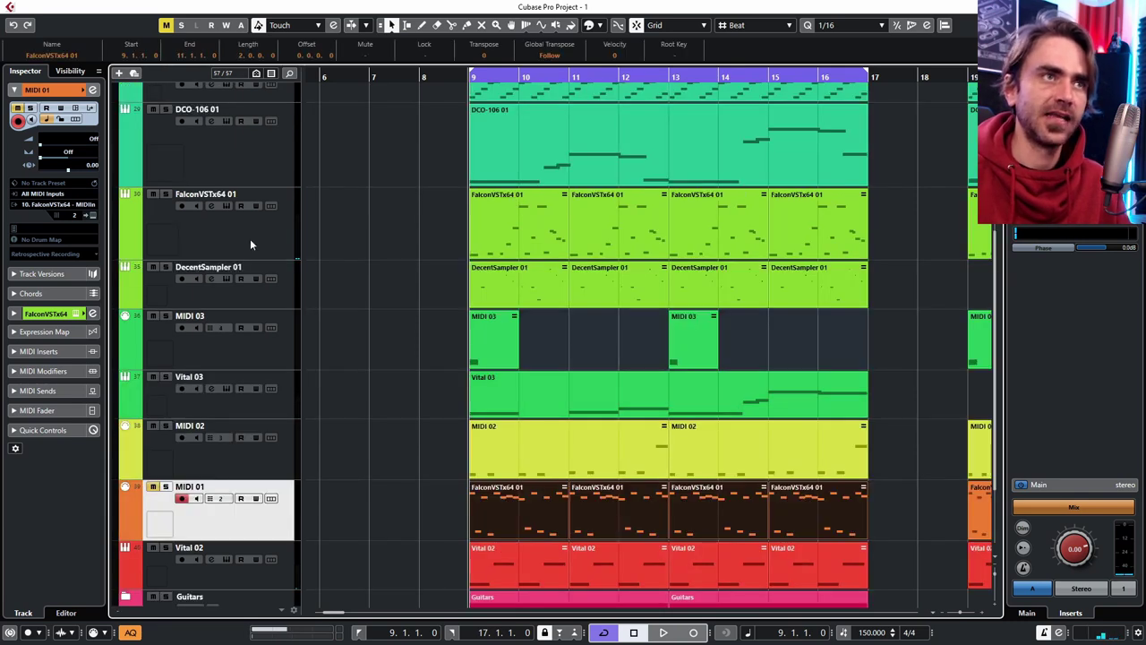
click(249, 238)
click(153, 267)
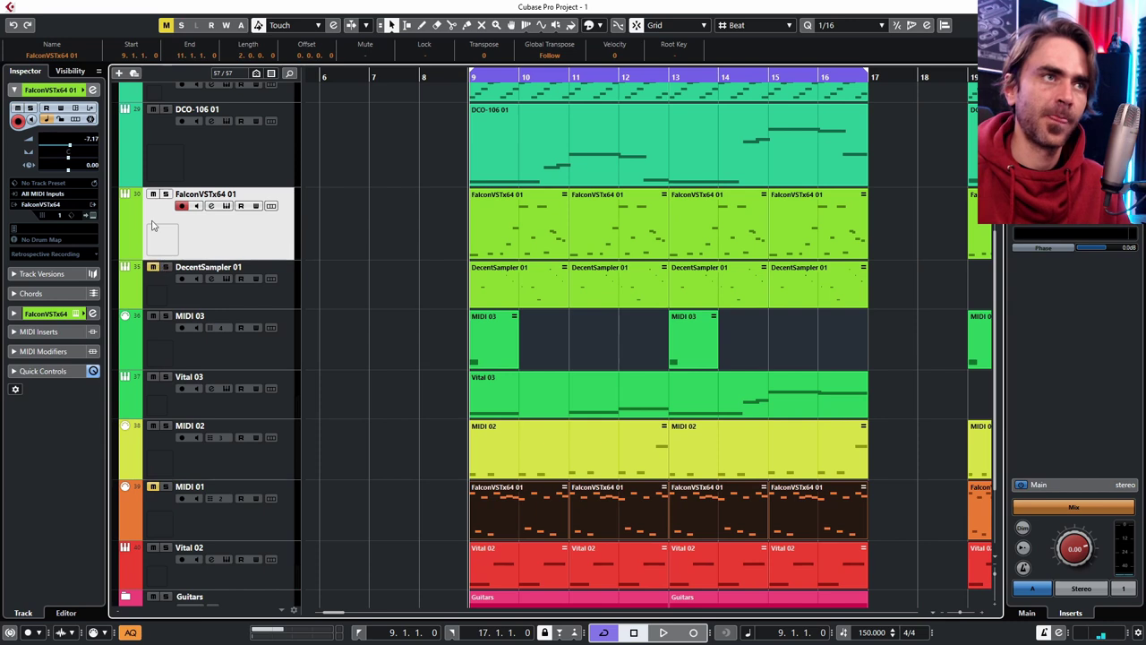
click(394, 251)
scroll(426, 332, down, 3)
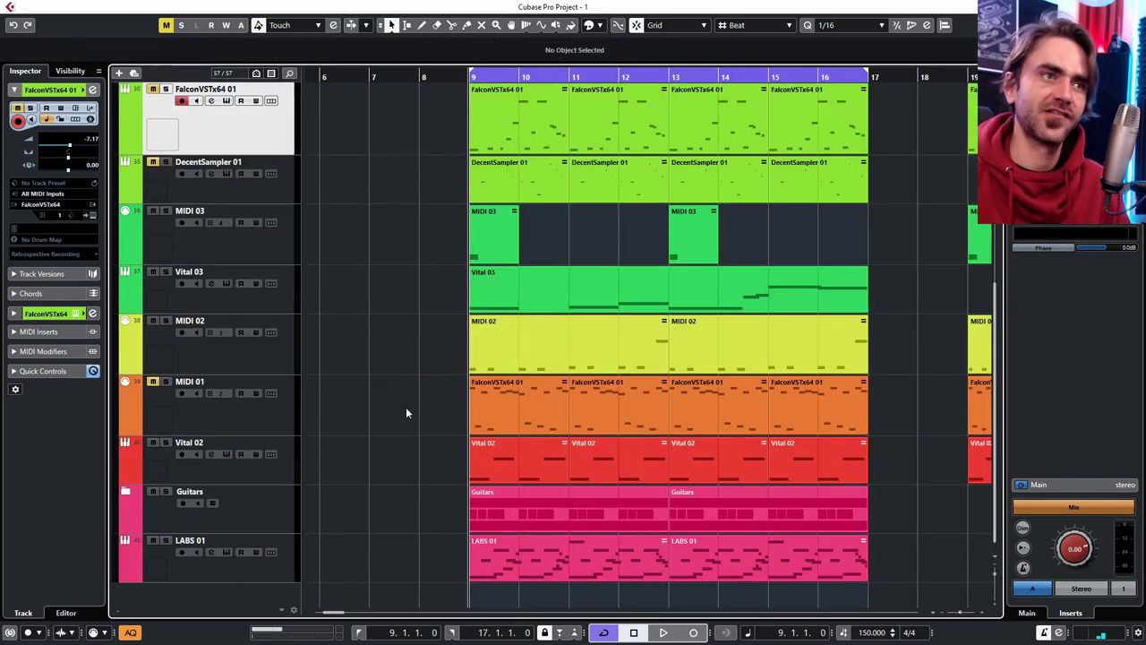
Examine the Guitars and LABS 01 clips within the loop and survey the full stack of BGM layers
drag(428, 517, 816, 540)
click(423, 502)
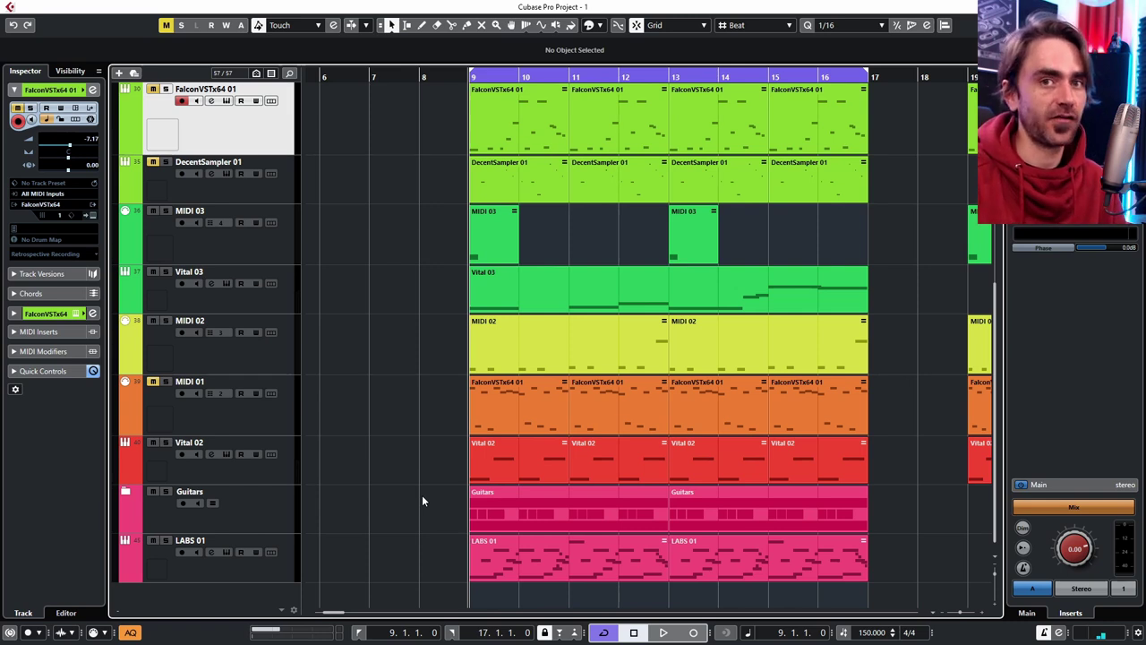
scroll(443, 488, down, 3)
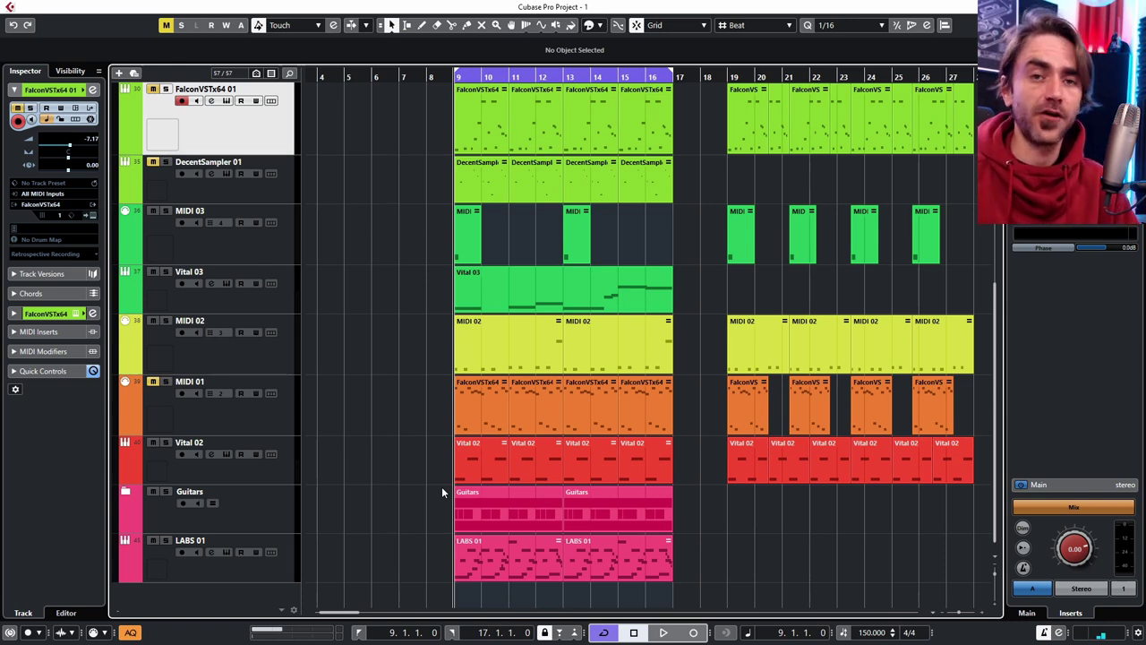
scroll(441, 486, up, 5)
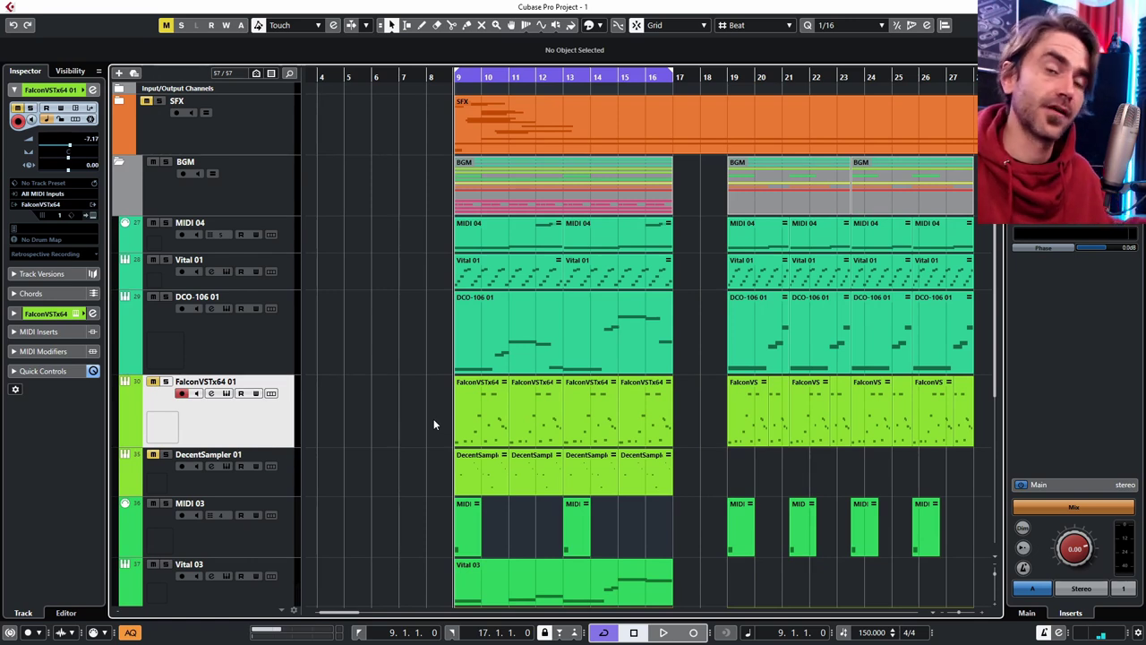
scroll(434, 419, down, 5)
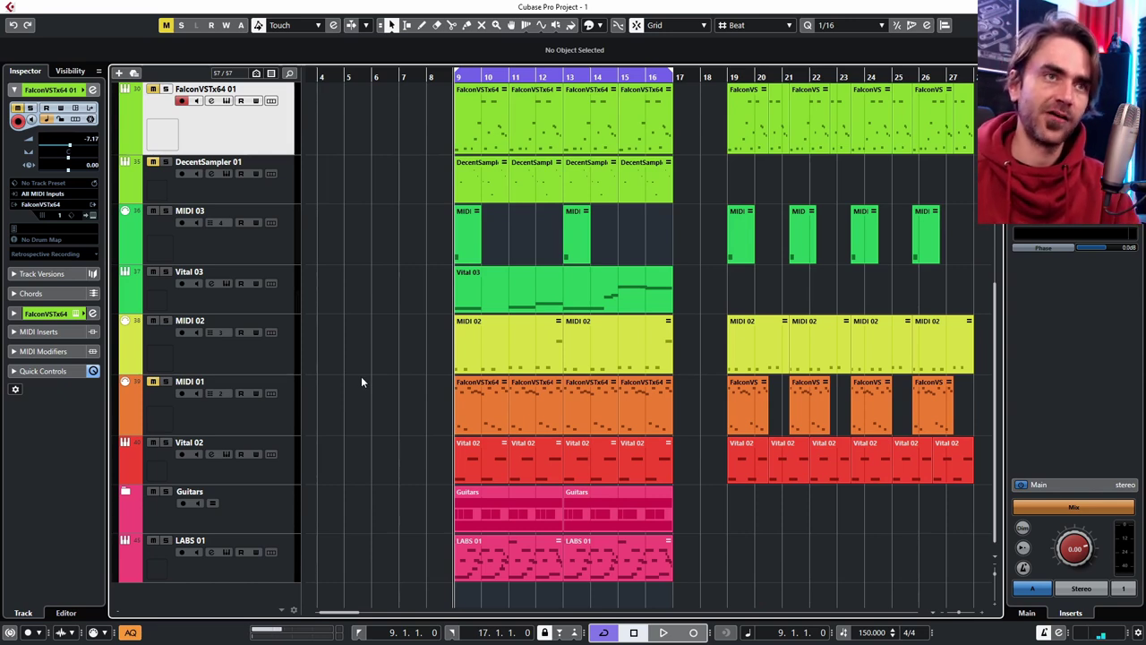
scroll(361, 376, up, 3)
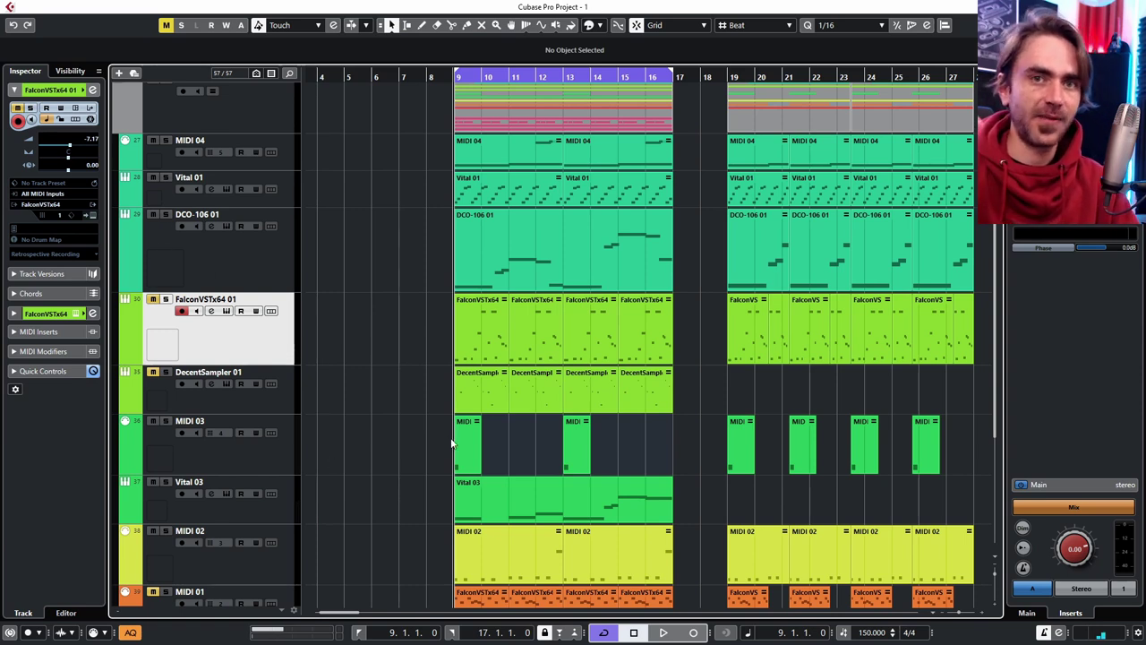
scroll(452, 442, down, 5)
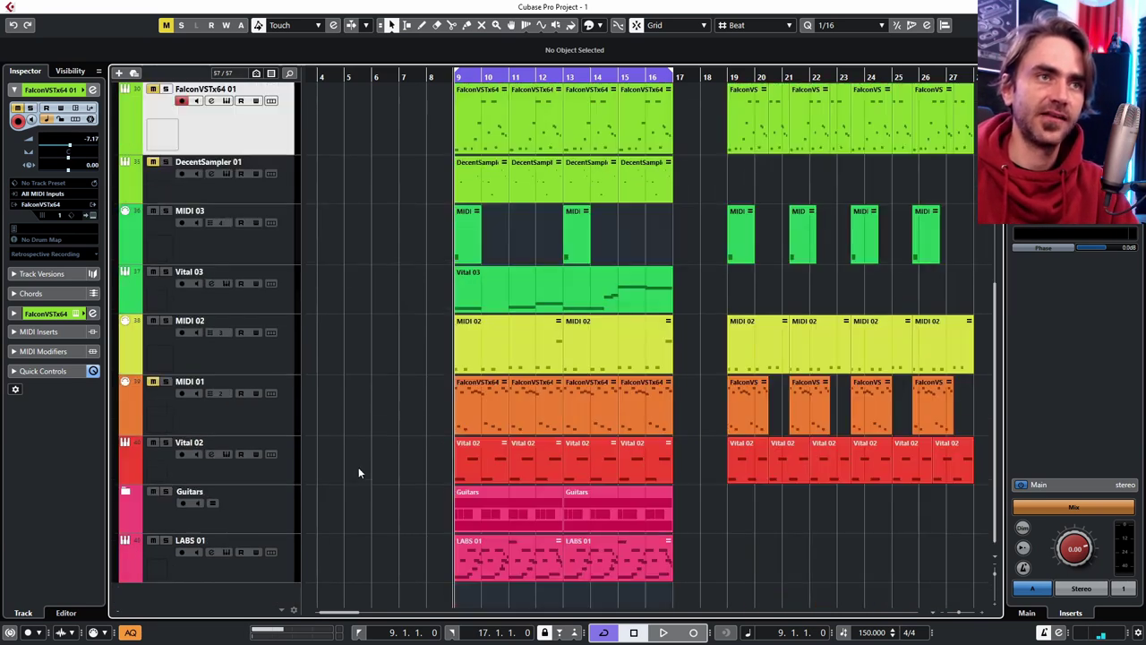
Mute the remaining layers, including Guitars, DCO-106 01, MIDI 03 and Vital 02, and play the loop briefly with LABS 01 alone
click(152, 492)
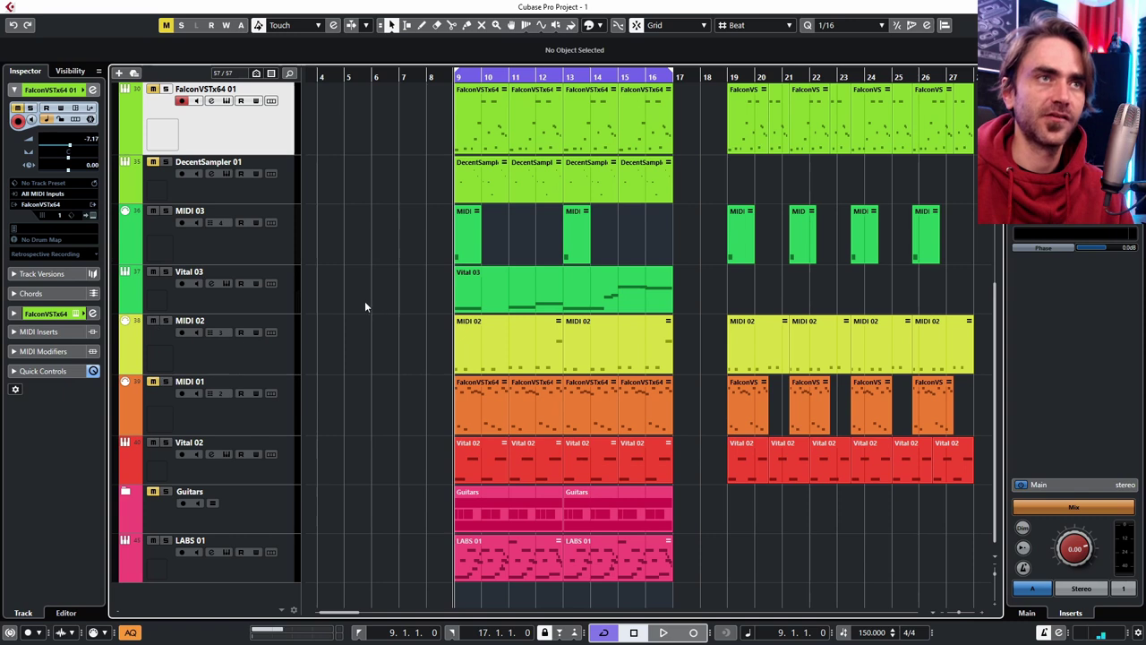
scroll(367, 301, up, 5)
click(152, 214)
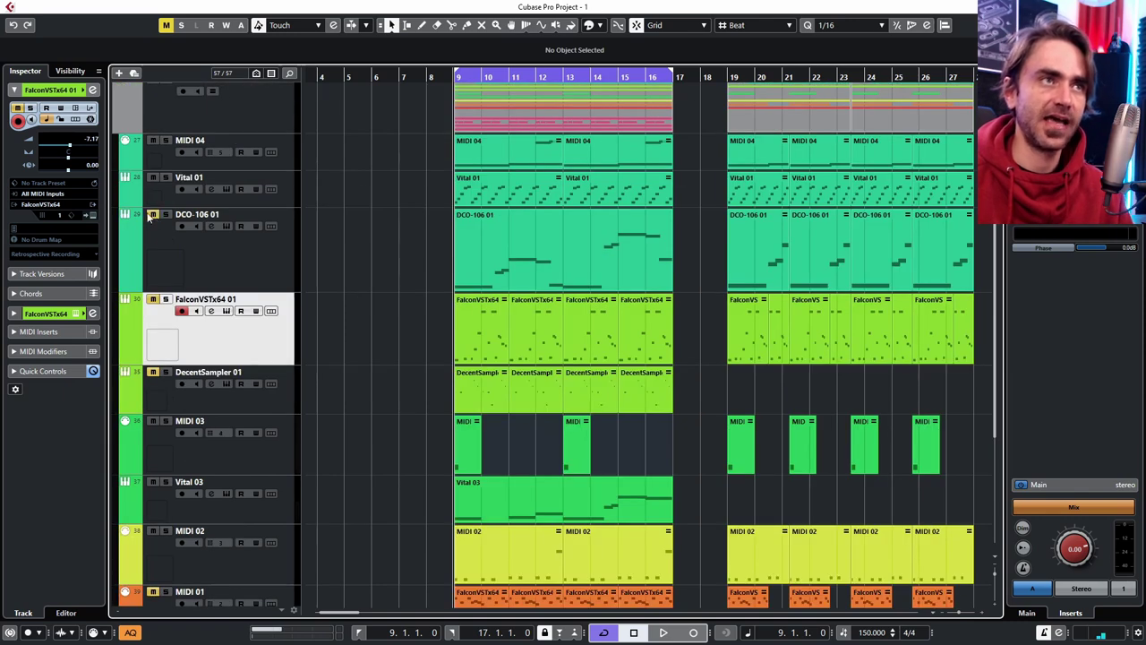
click(152, 421)
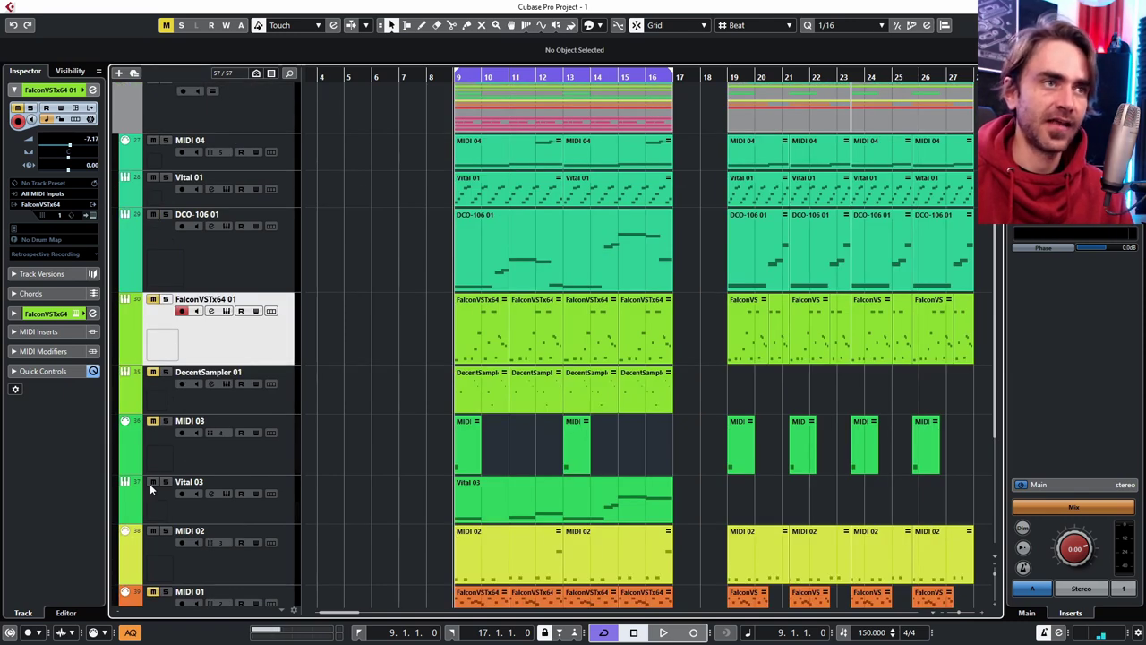
scroll(304, 493, down, 5)
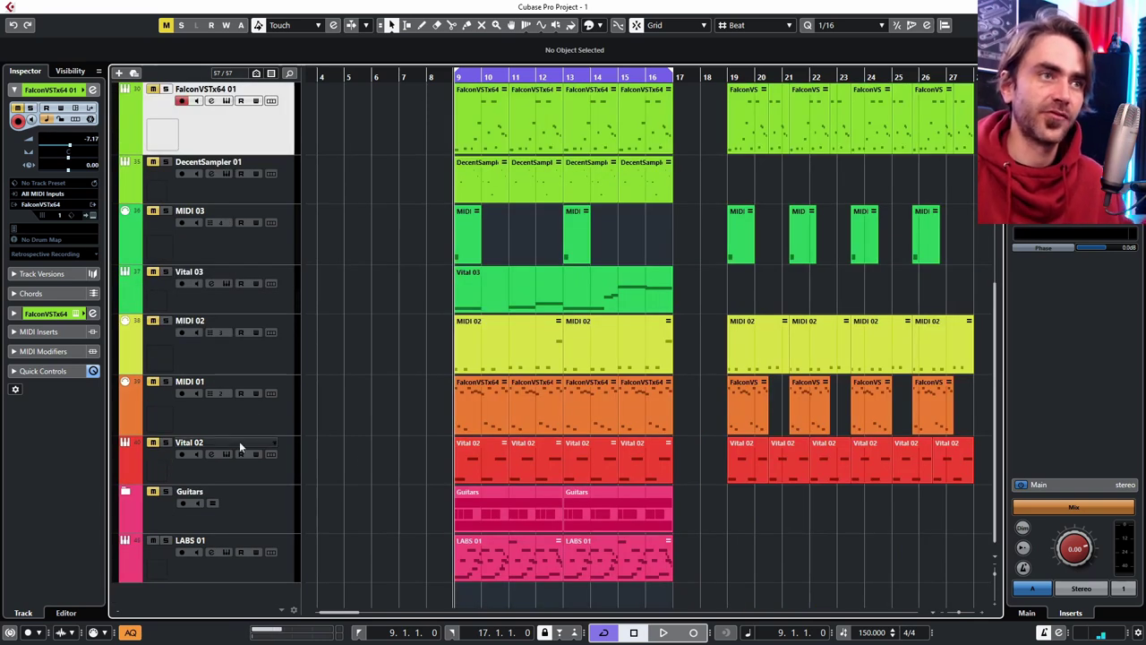
key(space)
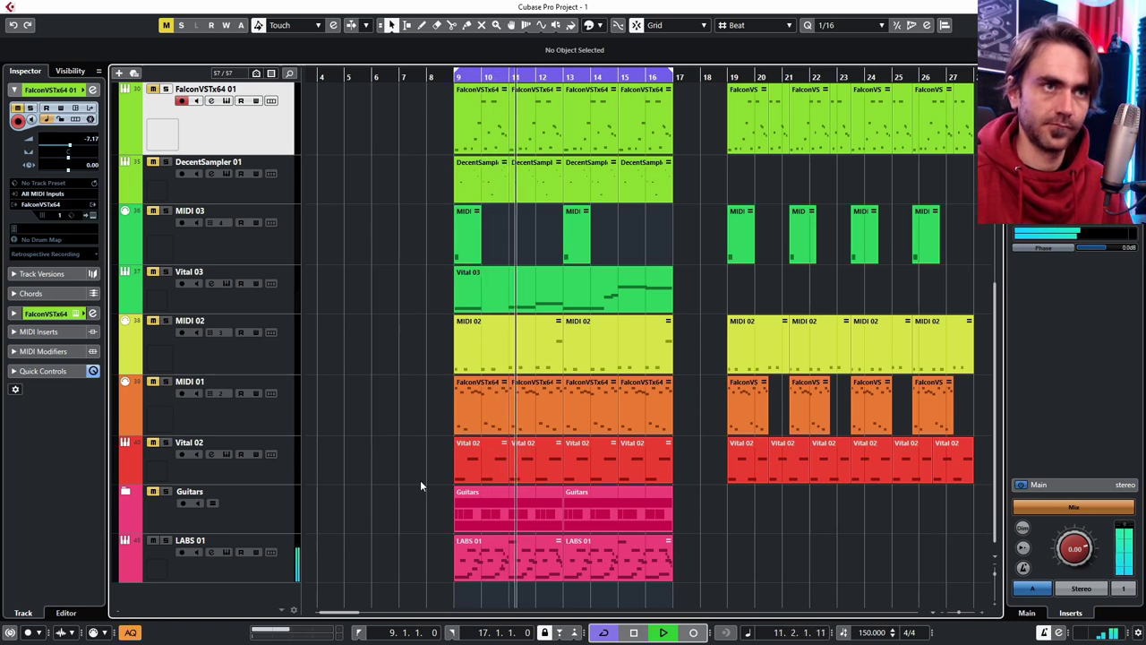
key(space)
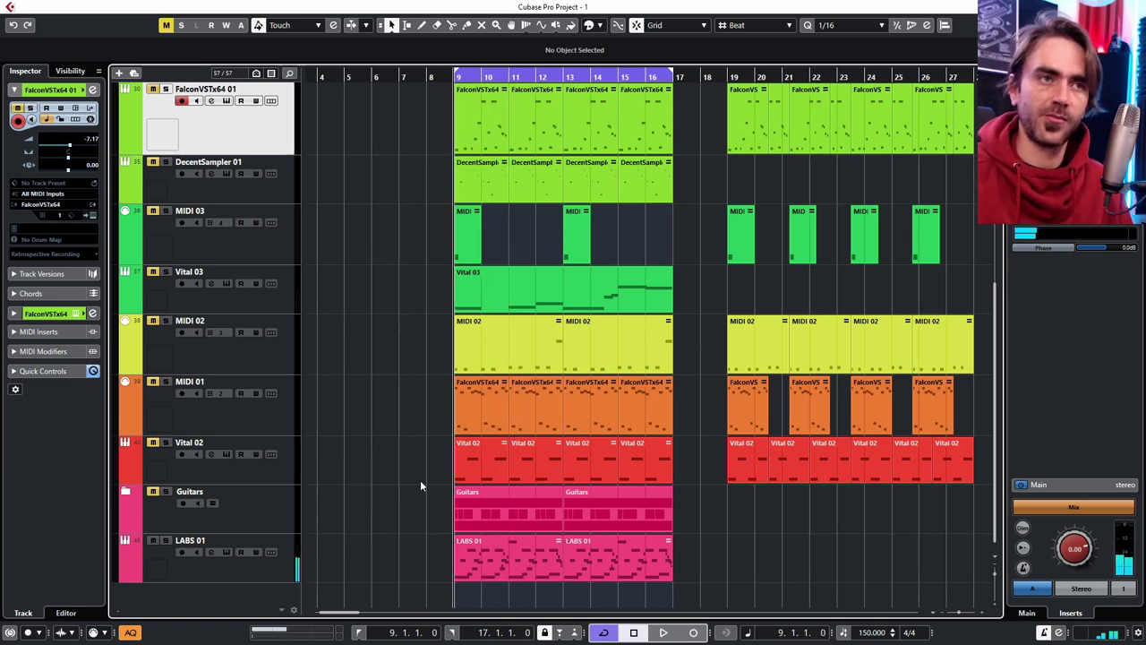
Unmute Vital 02, MIDI 01, MIDI 02, Vital 03, MIDI 03, DecentSampler 01 and the DCO-106 01 layer
click(152, 443)
click(152, 381)
click(152, 321)
click(153, 272)
click(152, 210)
click(153, 161)
scroll(286, 358, up, 5)
scroll(287, 359, down, 5)
Examine the LD Burnt Matches preset in the Vital 03 track's instrument and close Vital
click(282, 370)
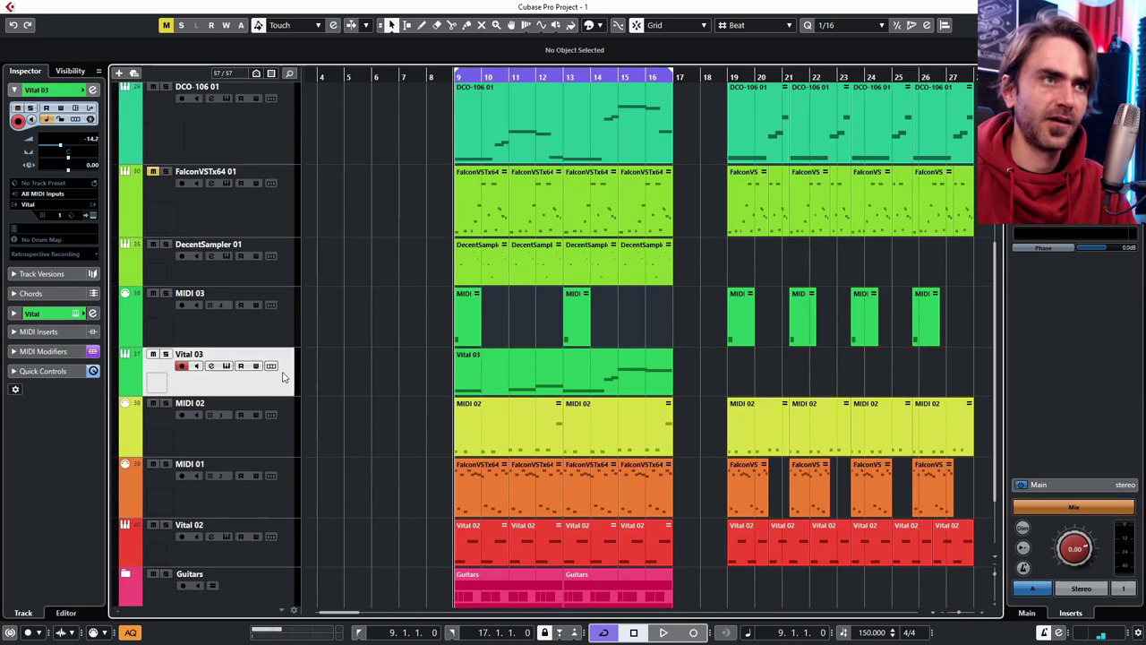
click(93, 215)
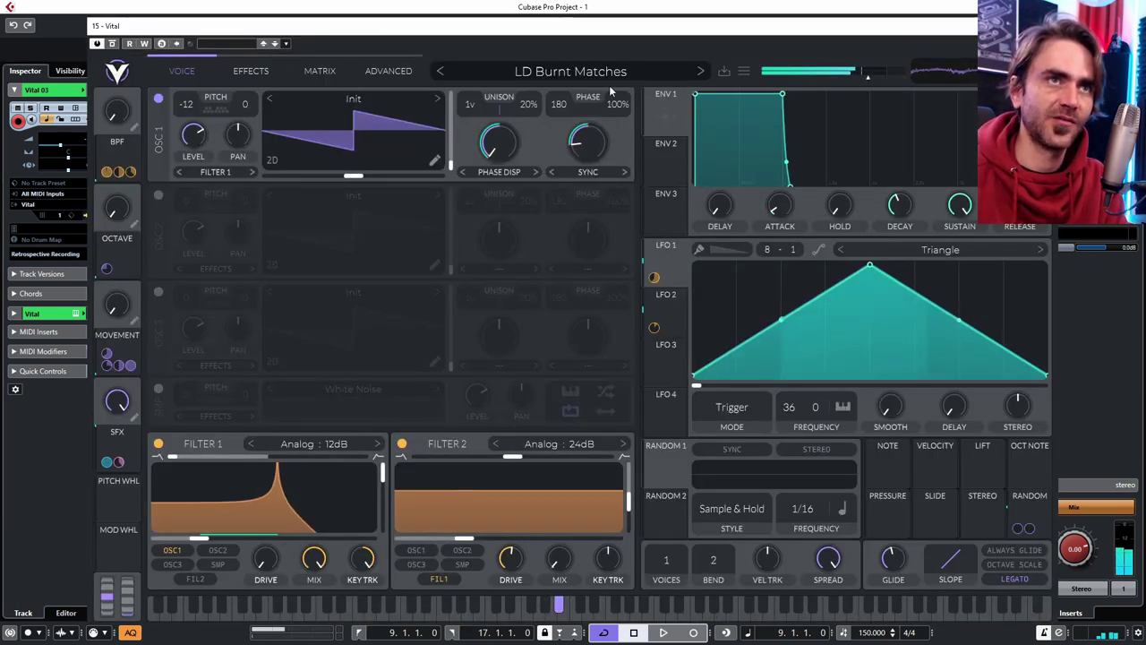
key(ctrl+w)
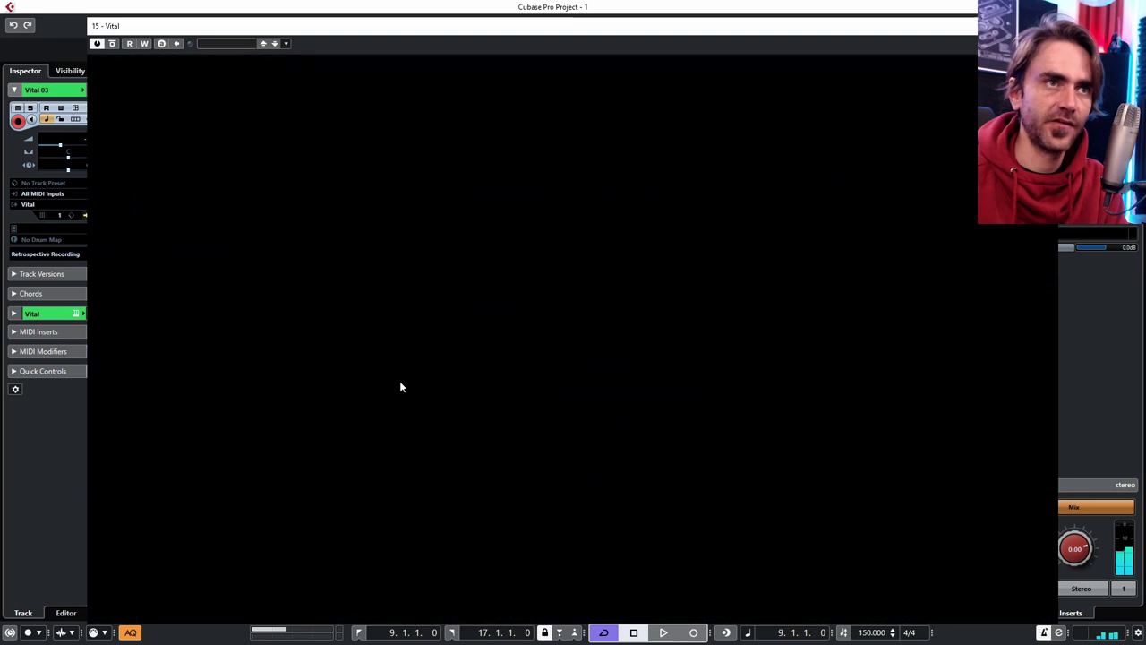
Review the DecentSampler 01 track, examine the Falcon instrument with the Female Choirs part from the MIDI 02 track, and close Falcon
scroll(325, 450, up, 3)
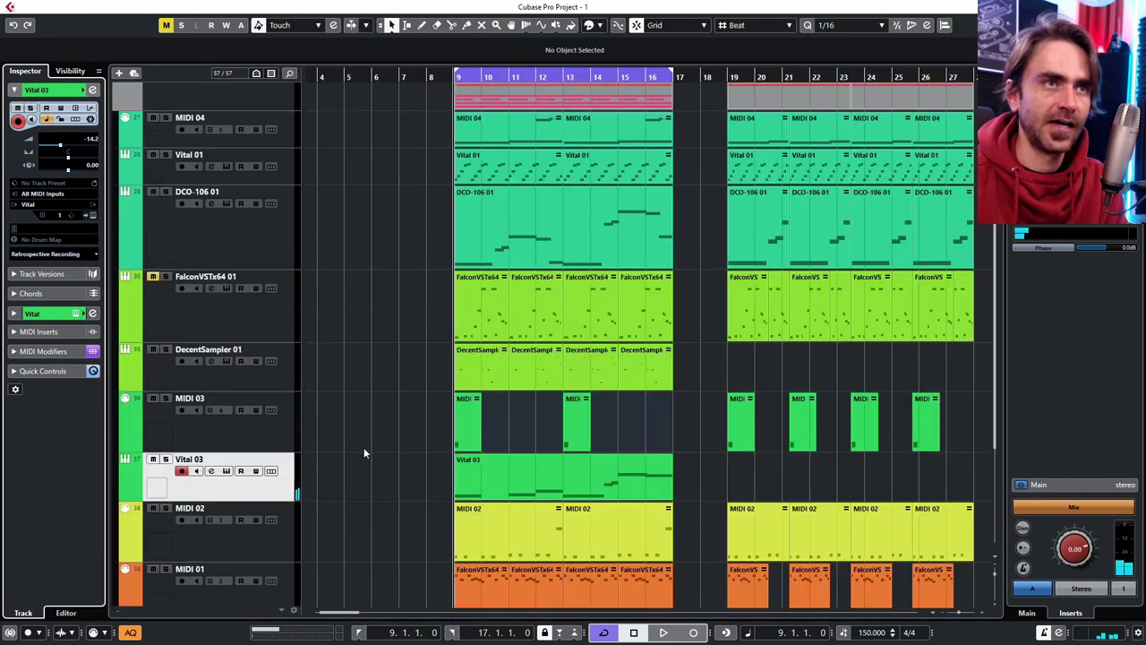
click(309, 387)
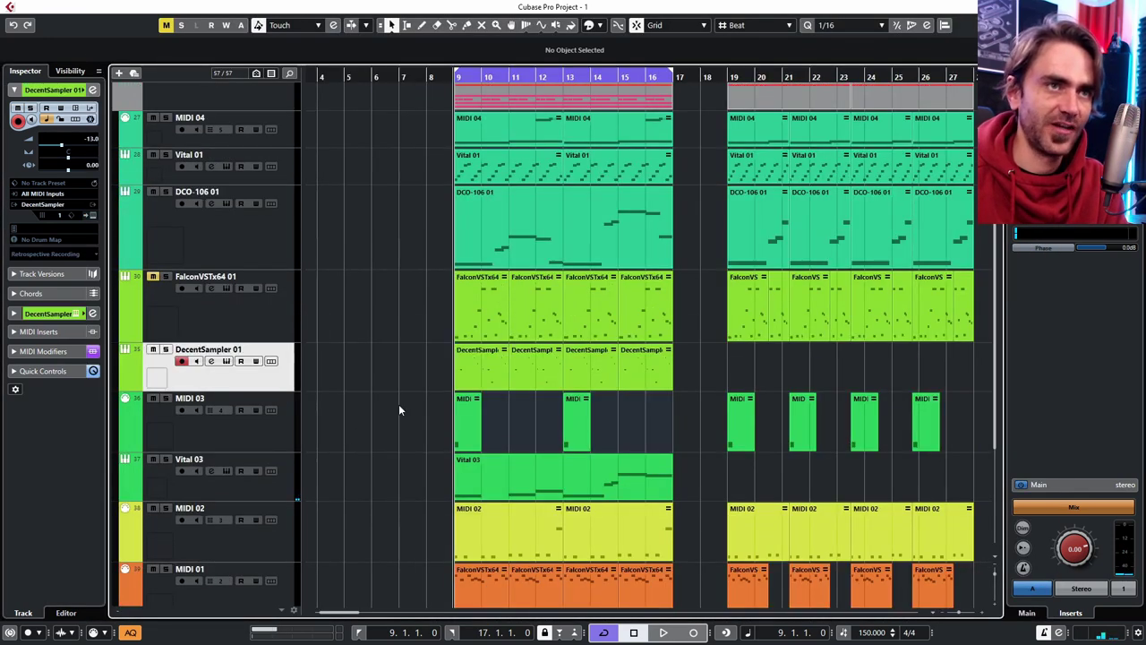
scroll(403, 403, down, 5)
click(379, 356)
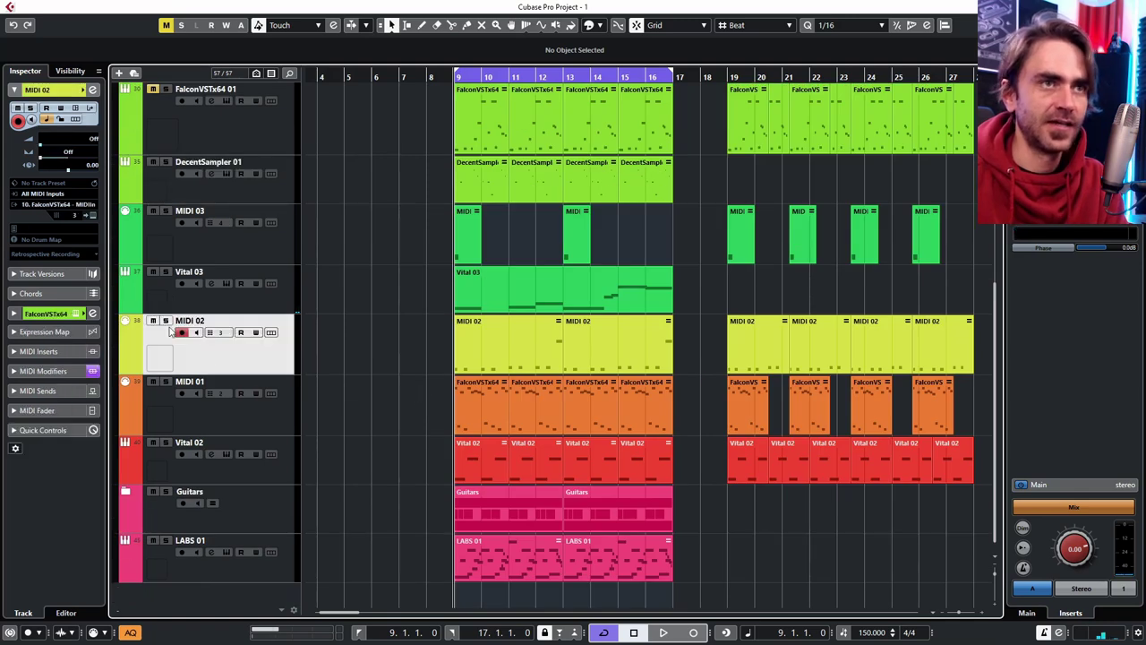
click(93, 216)
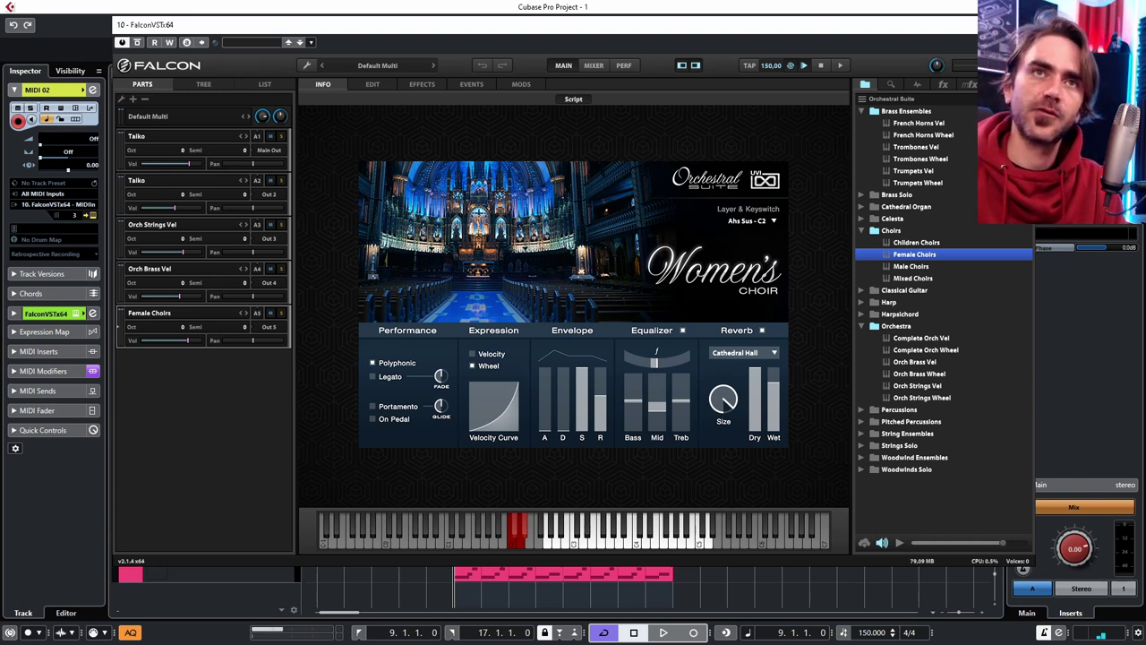
click(743, 331)
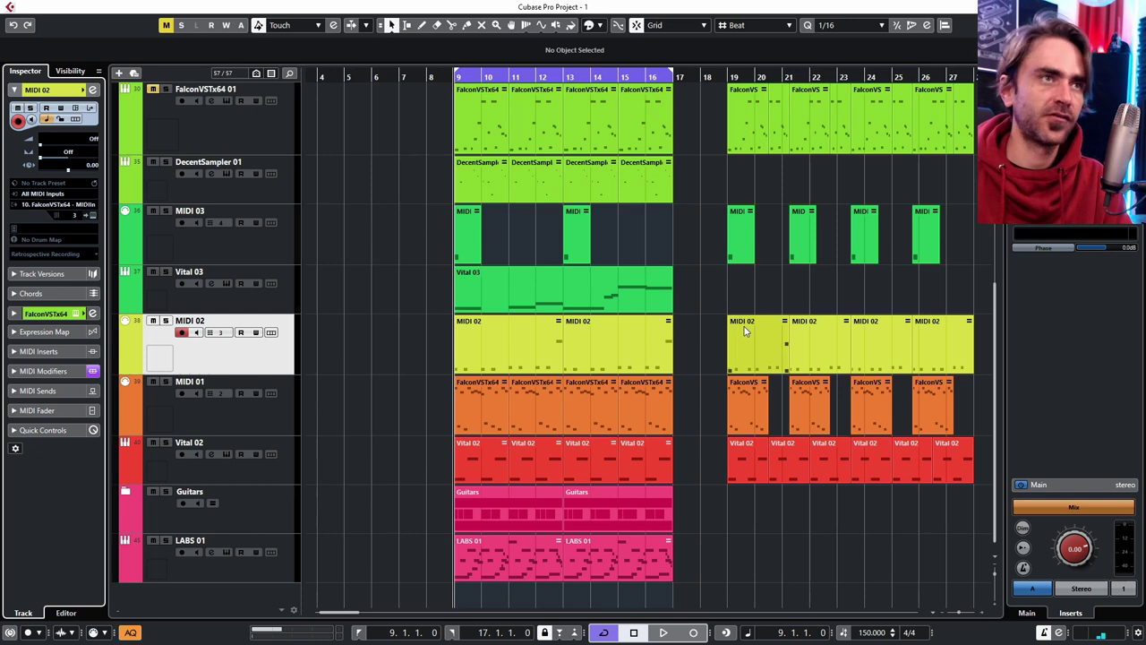
Unmute FalconVSTx64 01 and select the MIDI 04, Vital 01 and DCO-106 01 tracks together
scroll(743, 331, up, 5)
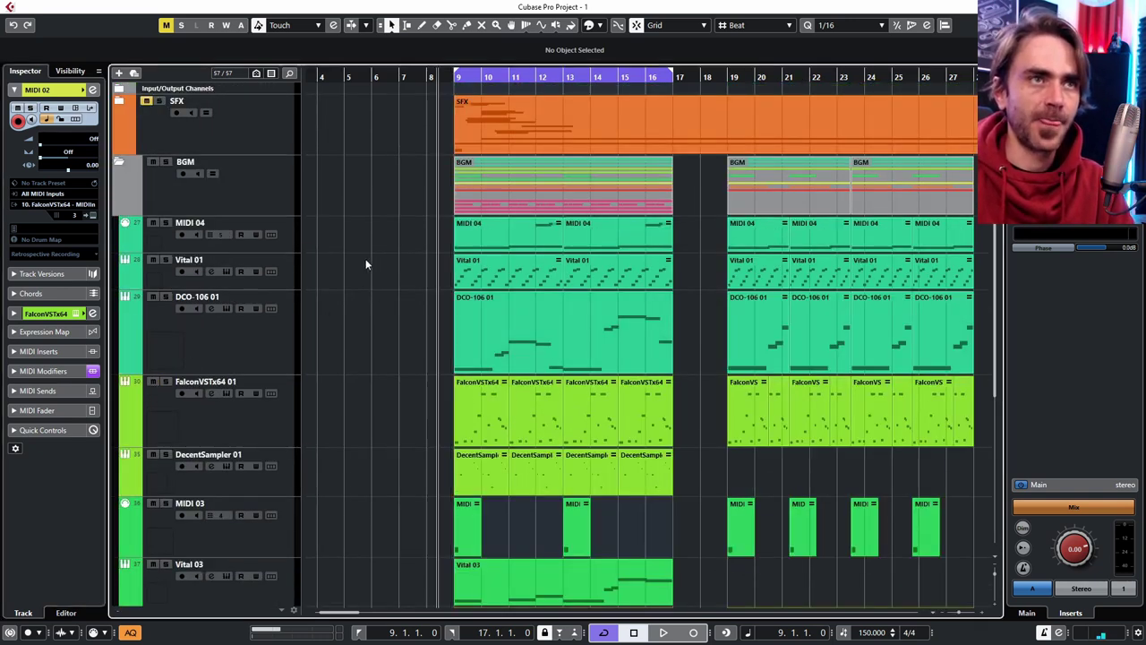
key(g)
scroll(353, 304, down, 5)
scroll(349, 322, up, 5)
click(277, 327)
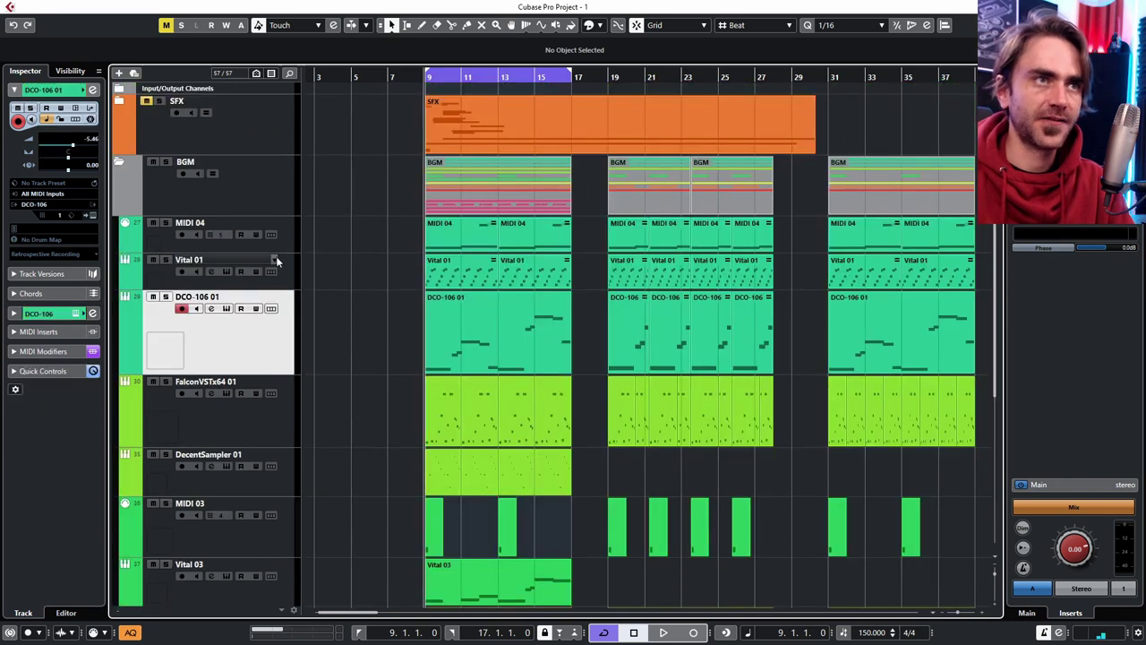
shift+click(287, 244)
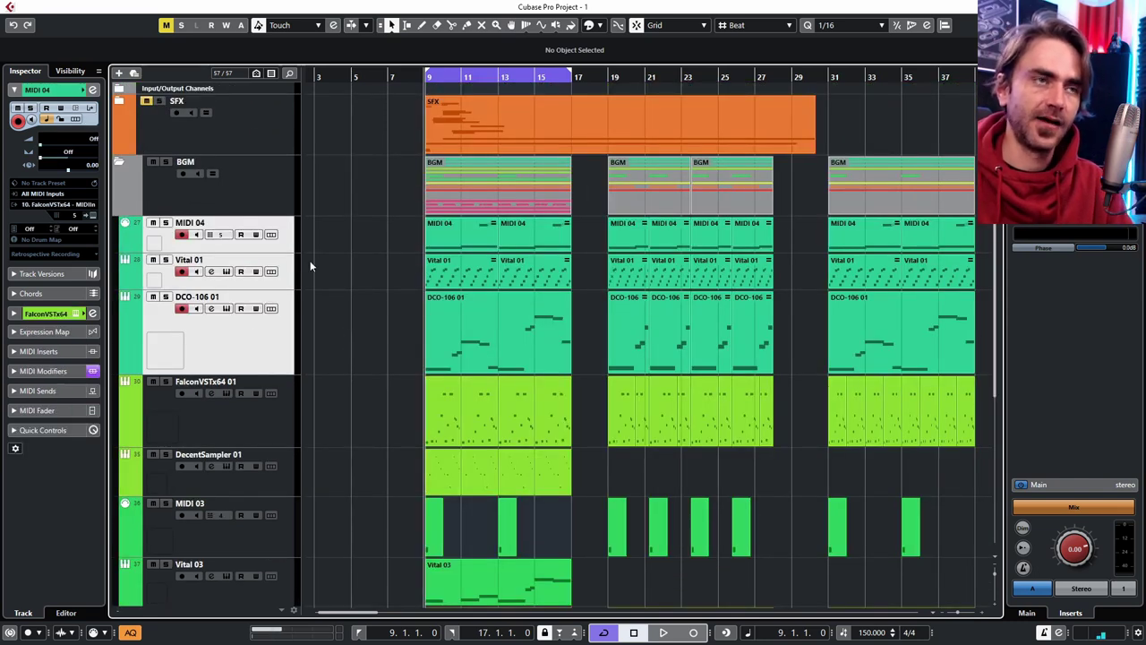
Examine the clips of the sections starting at bars 19 and 31 in comparison with the looped section at bar 9
scroll(361, 318, down, 5)
scroll(645, 520, up, 4)
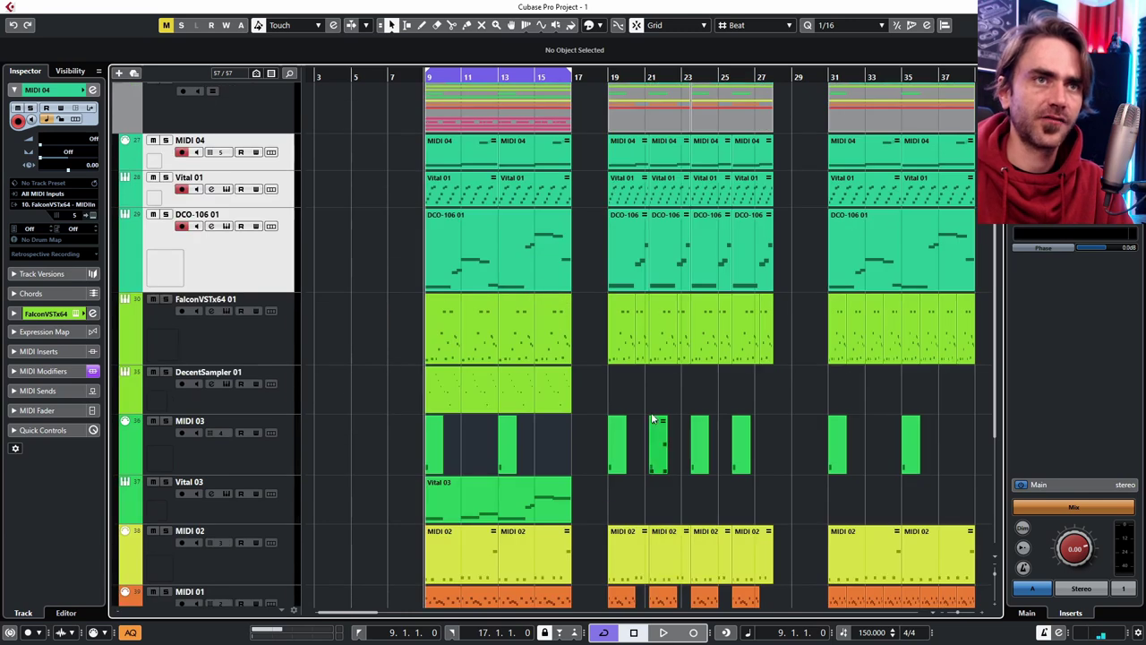
drag(602, 136, 806, 580)
scroll(744, 376, right, 3)
drag(670, 169, 888, 460)
click(889, 459)
scroll(712, 403, left, 4)
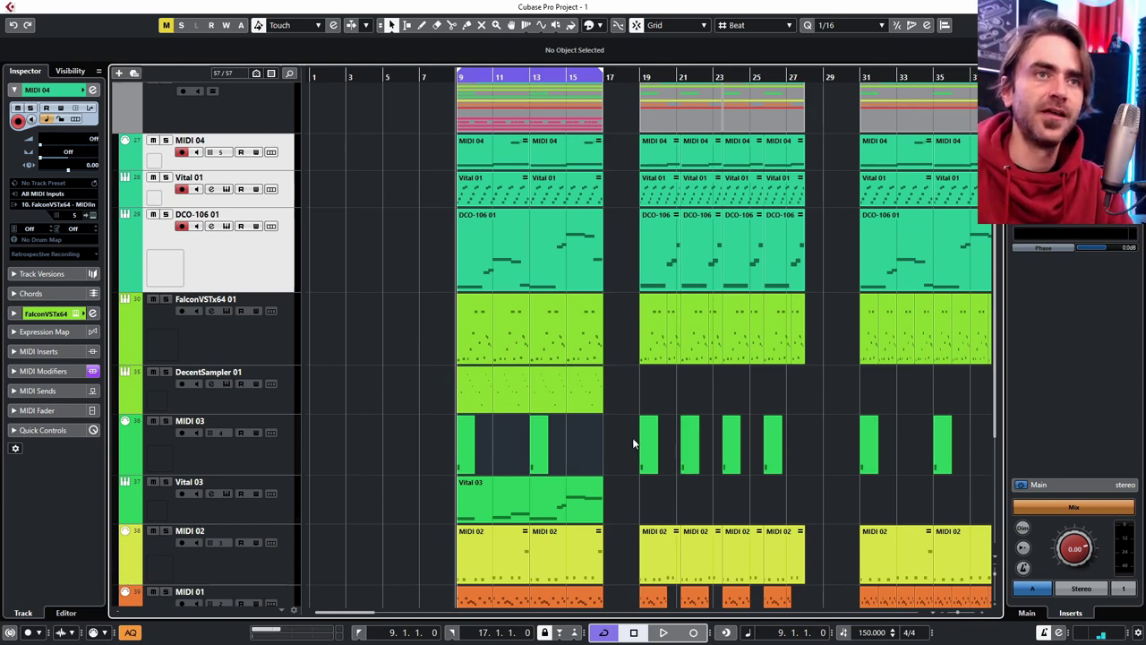
scroll(632, 438, up, 3)
scroll(614, 370, down, 2)
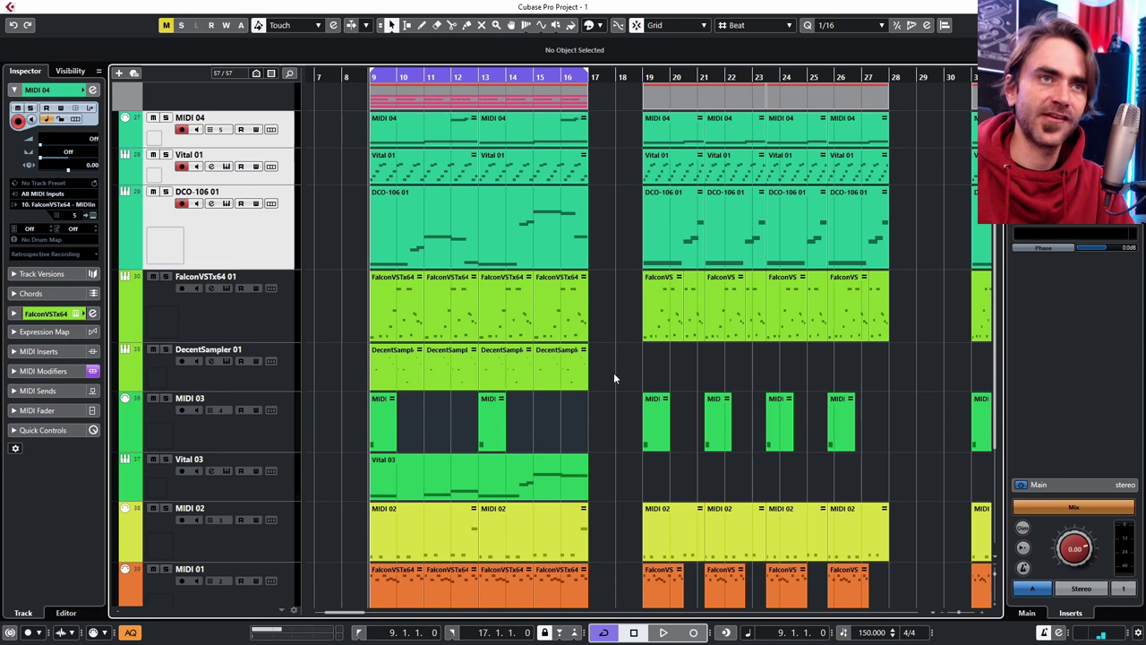
Place the playhead at bar 19 and examine which layers have clips in that section, down to LABS 01
click(639, 78)
scroll(663, 365, down, 2)
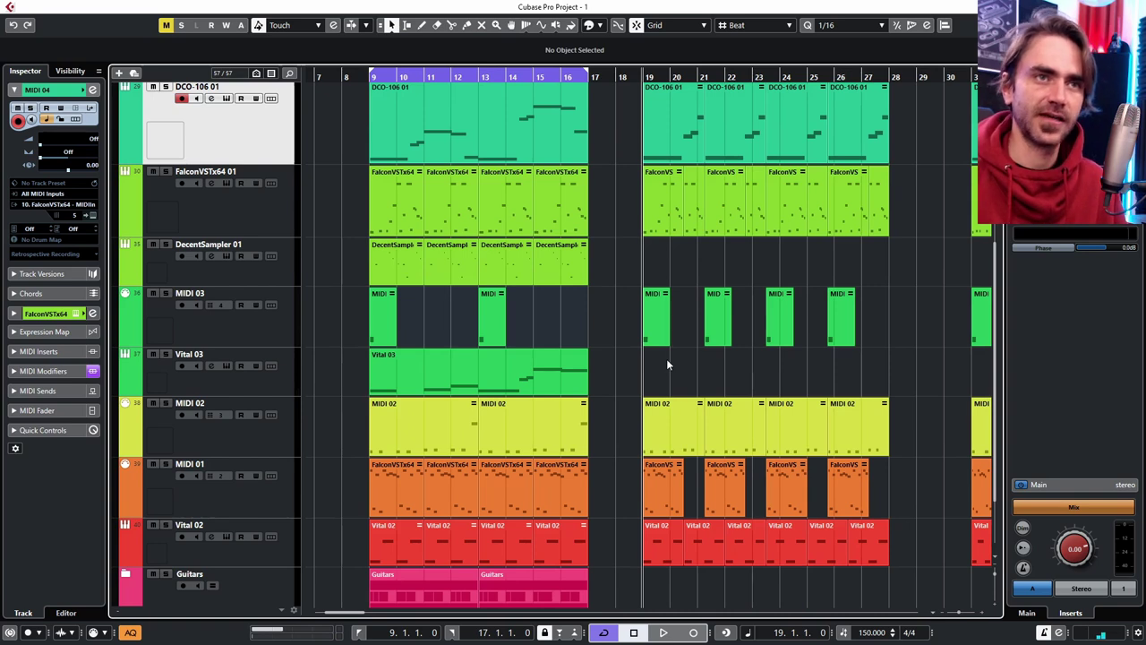
scroll(798, 508, down, 2)
key(g)
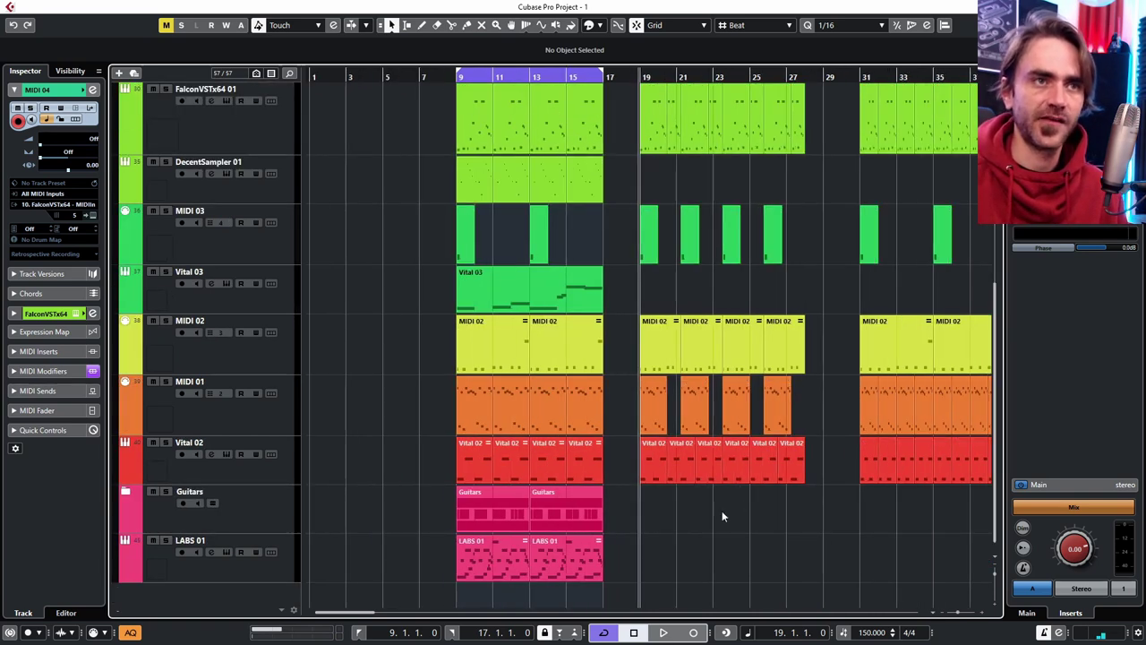
Move the playhead between the section starts at bars 31 and 19 and examine the layout of all three BGM sections
scroll(712, 524, right, 2)
scroll(686, 538, up, 6)
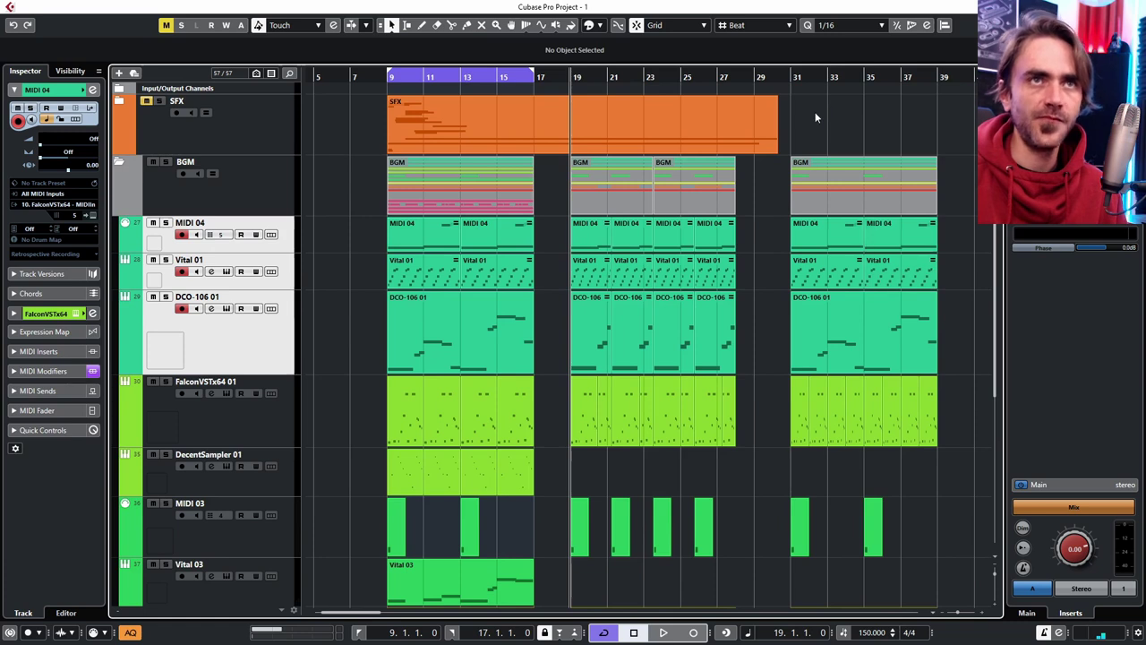
click(791, 78)
click(570, 78)
key(g)
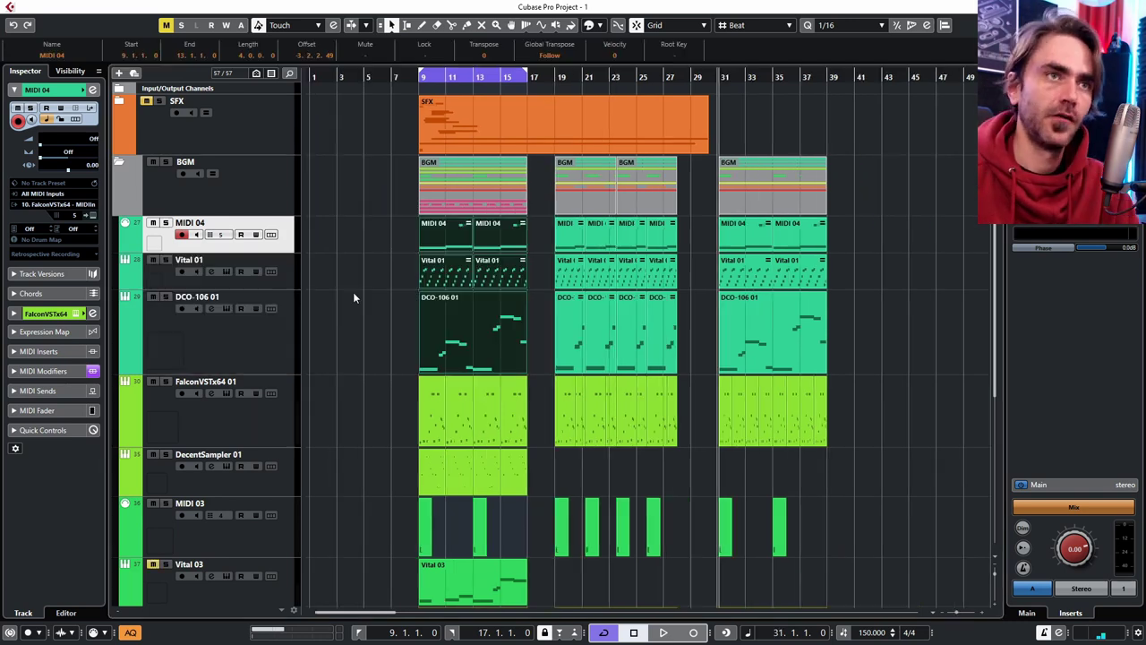
scroll(352, 292, up, 4)
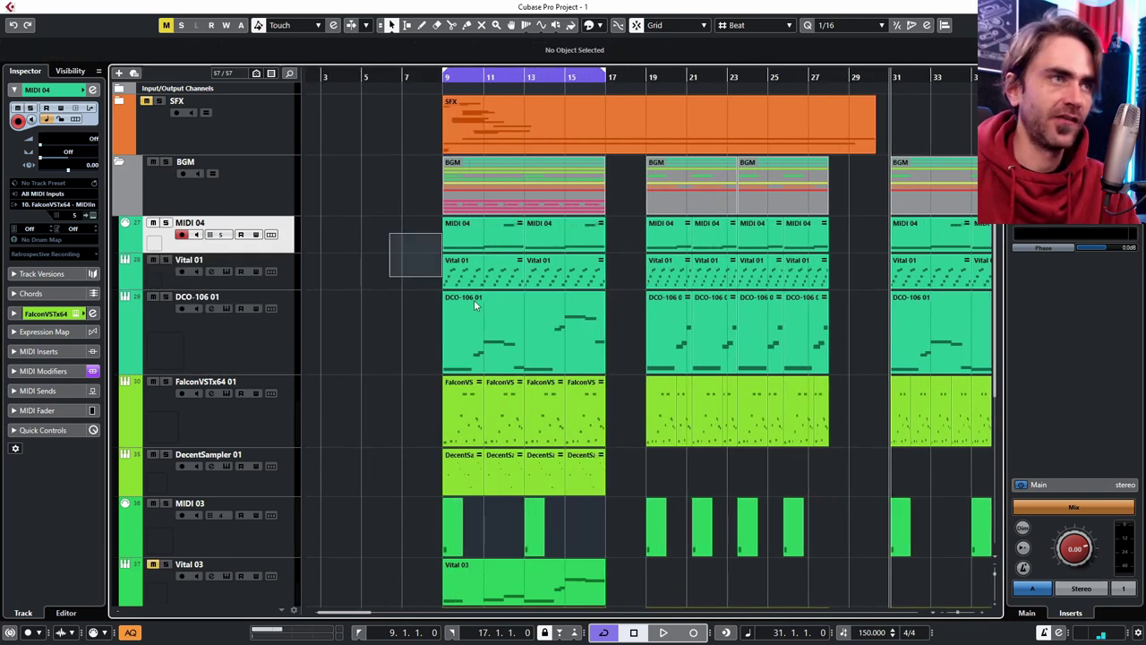
Mark the bar 9 clips by layer group: MIDI 04 to DCO-106 01, FalconVSTx64 01 with DecentSampler 01, and MIDI 03 with Vital 03
scroll(420, 354, up, 2)
drag(470, 259, 686, 340)
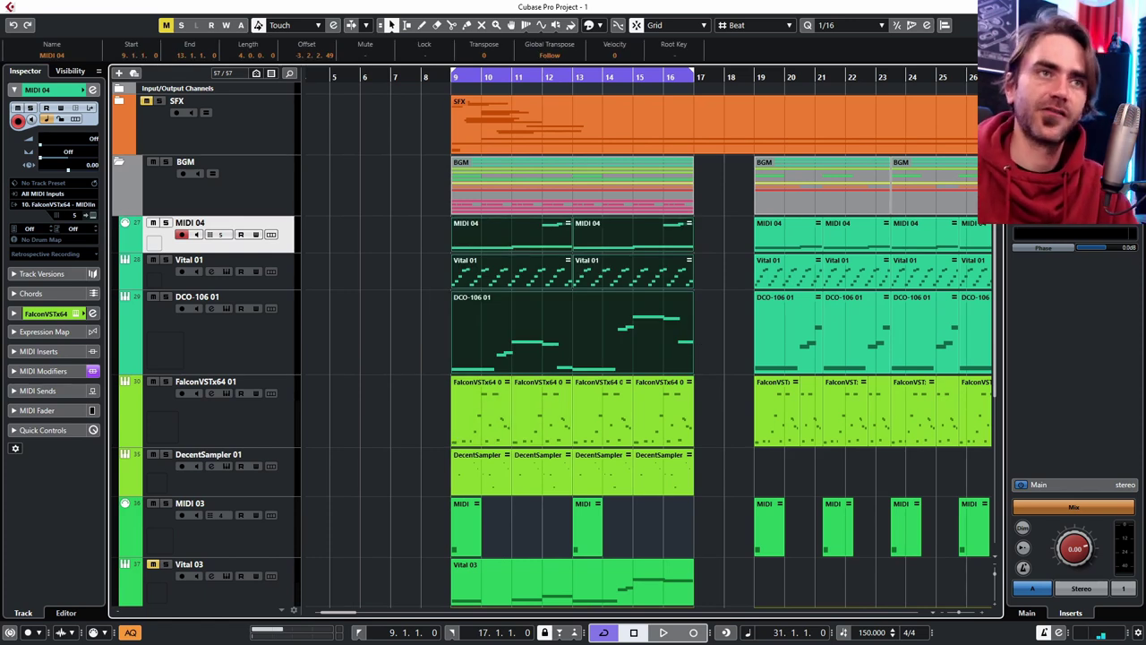
click(422, 424)
drag(422, 424, 625, 480)
scroll(569, 383, down, 4)
drag(426, 316, 622, 367)
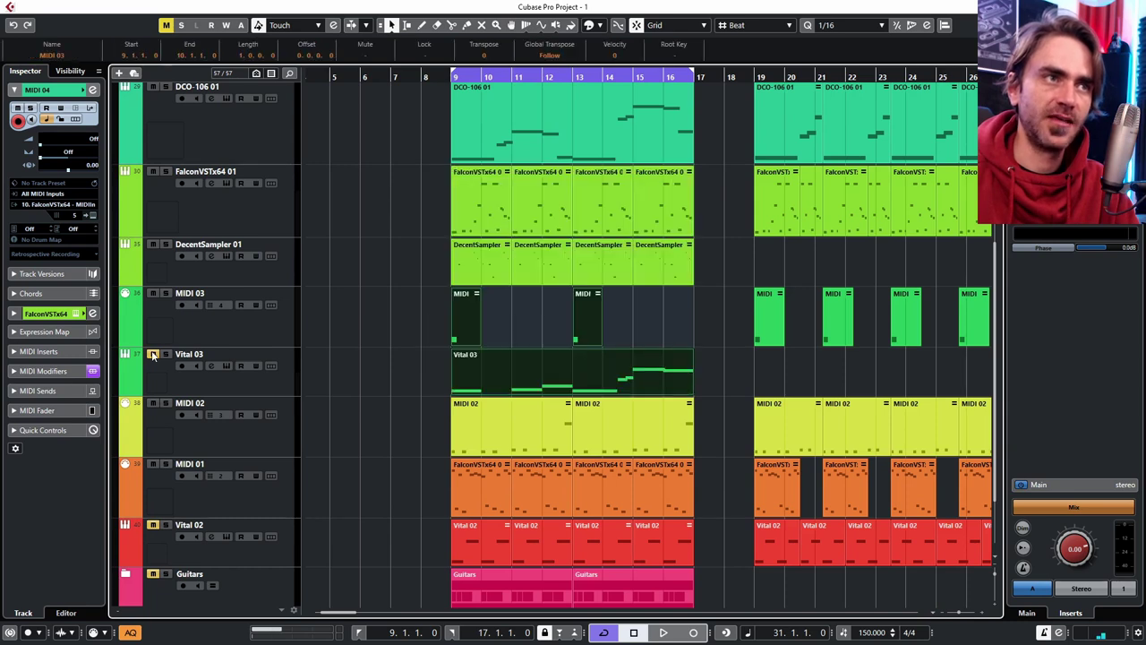
Mark the clips of the remaining bar 9 layers group by group, from MIDI 02 down to the lowest tracks
click(427, 421)
drag(428, 414, 623, 429)
scroll(547, 416, down, 2)
drag(406, 384, 640, 461)
drag(421, 384, 691, 414)
drag(403, 452, 447, 474)
drag(689, 463, 730, 546)
click(805, 586)
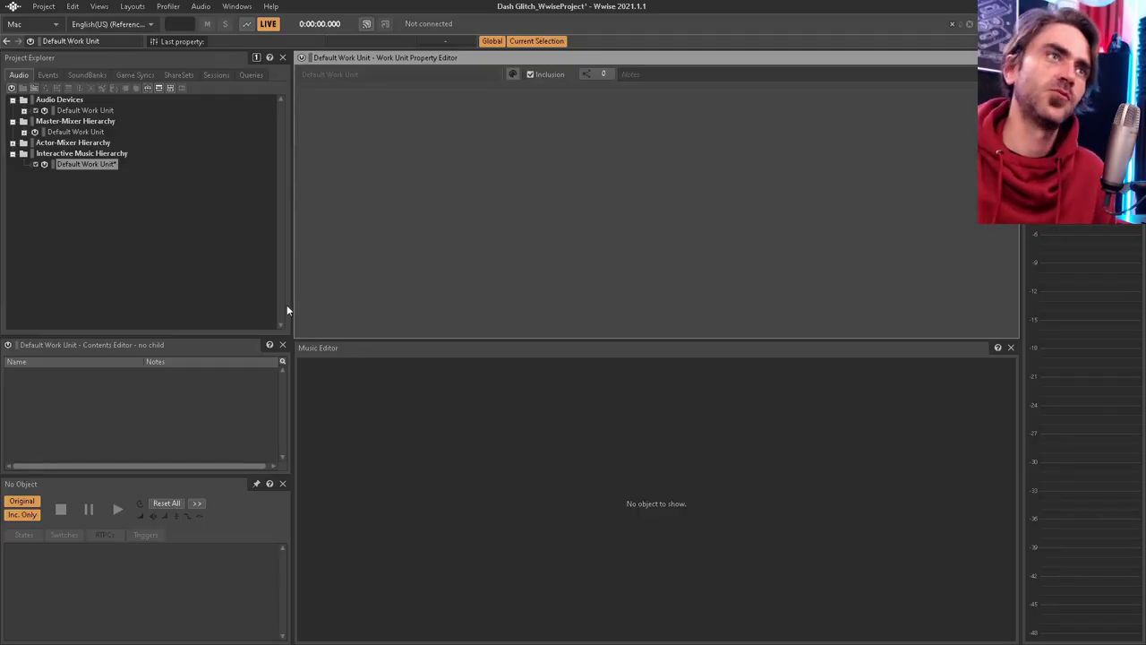
Switch to Wwise, expand the Actor-Mixer Hierarchy and examine it alongside the Interactive Music Hierarchy
click(12, 143)
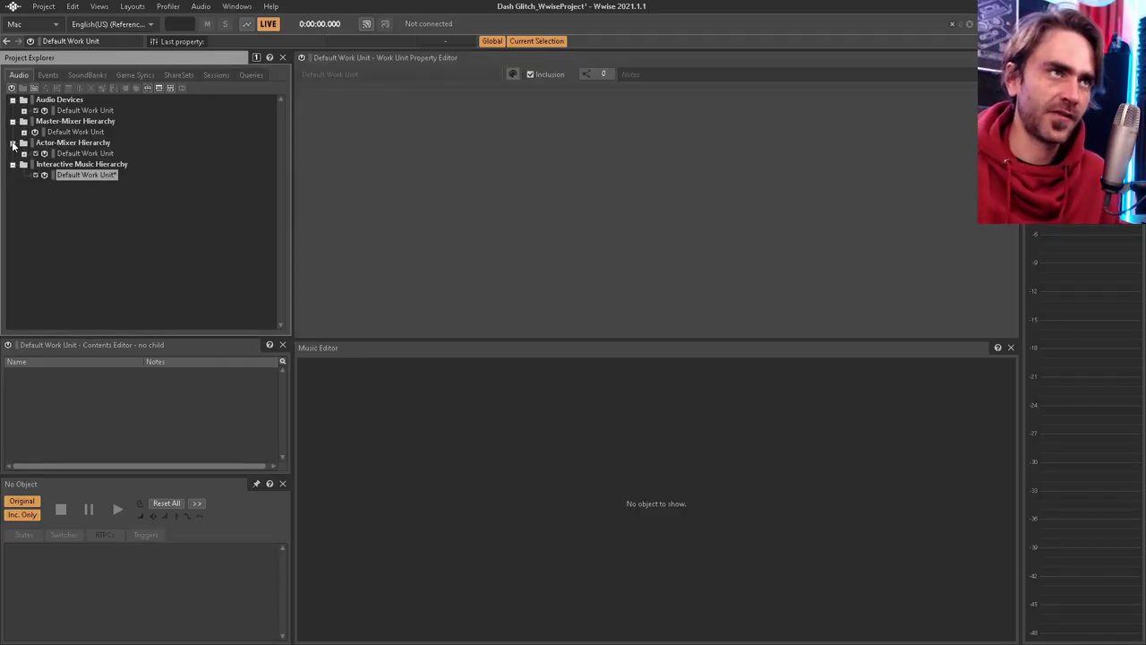
click(72, 143)
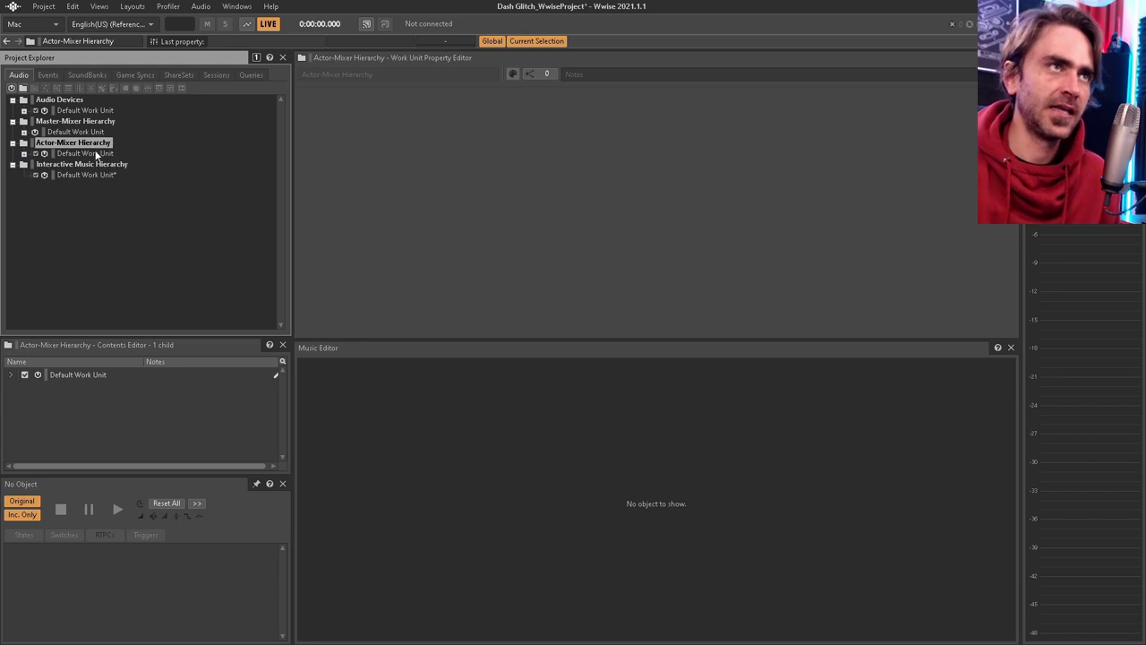
click(75, 165)
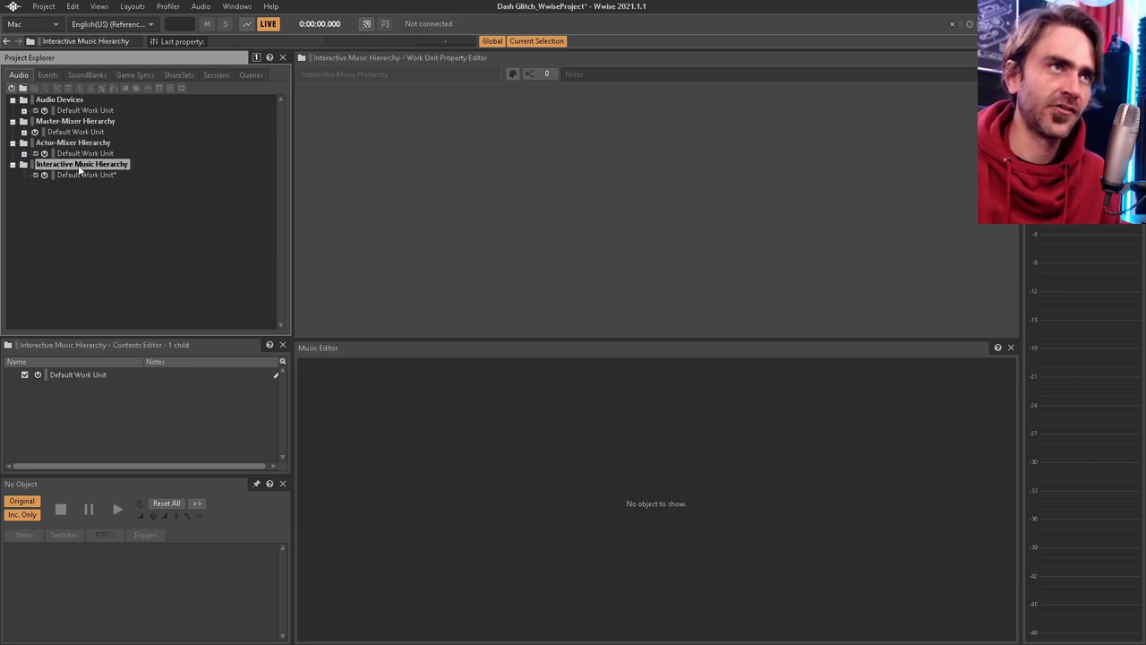
Create a music segment named Music in the Interactive Music Hierarchy's Default Work Unit
click(85, 177)
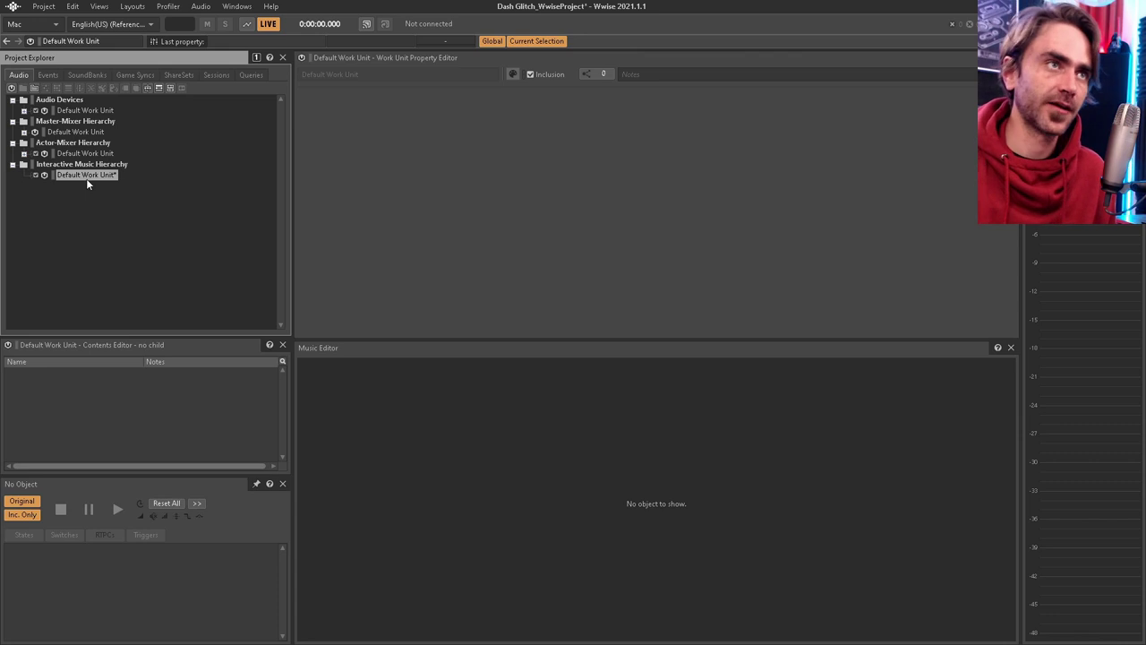
right_click(87, 180)
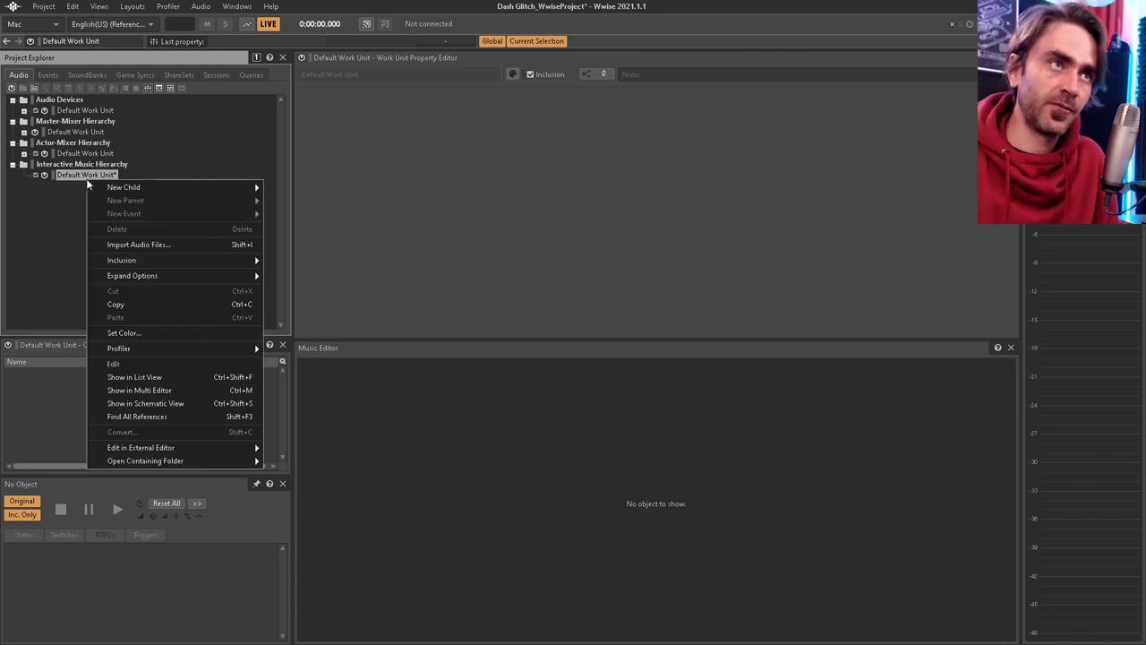
mouse_move(143, 188)
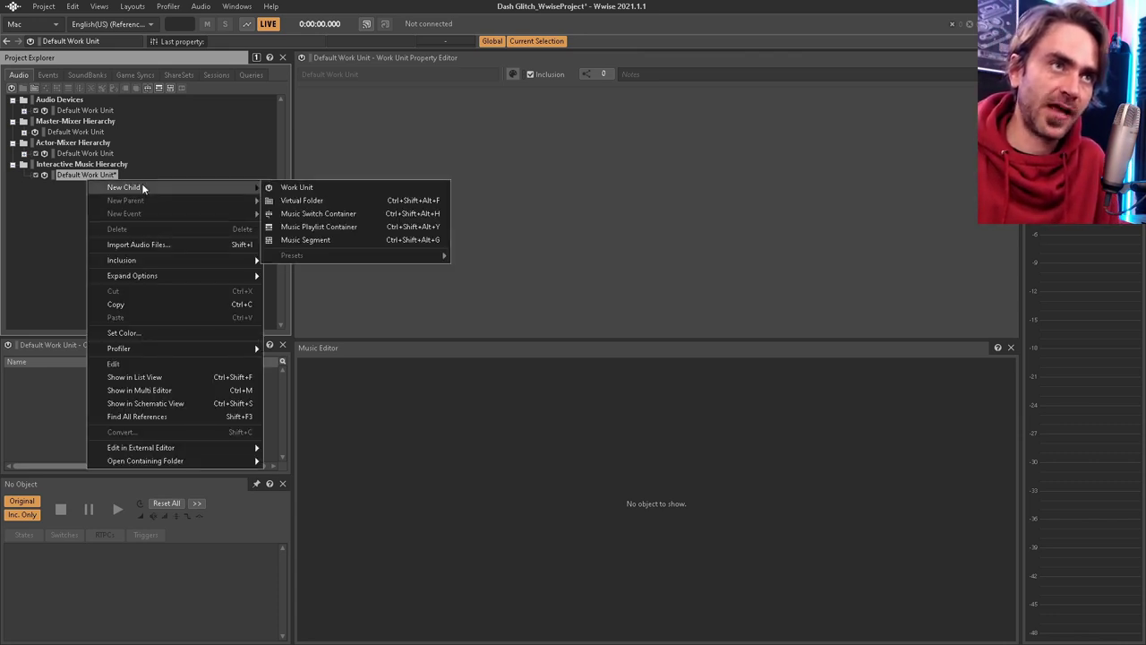
click(311, 239)
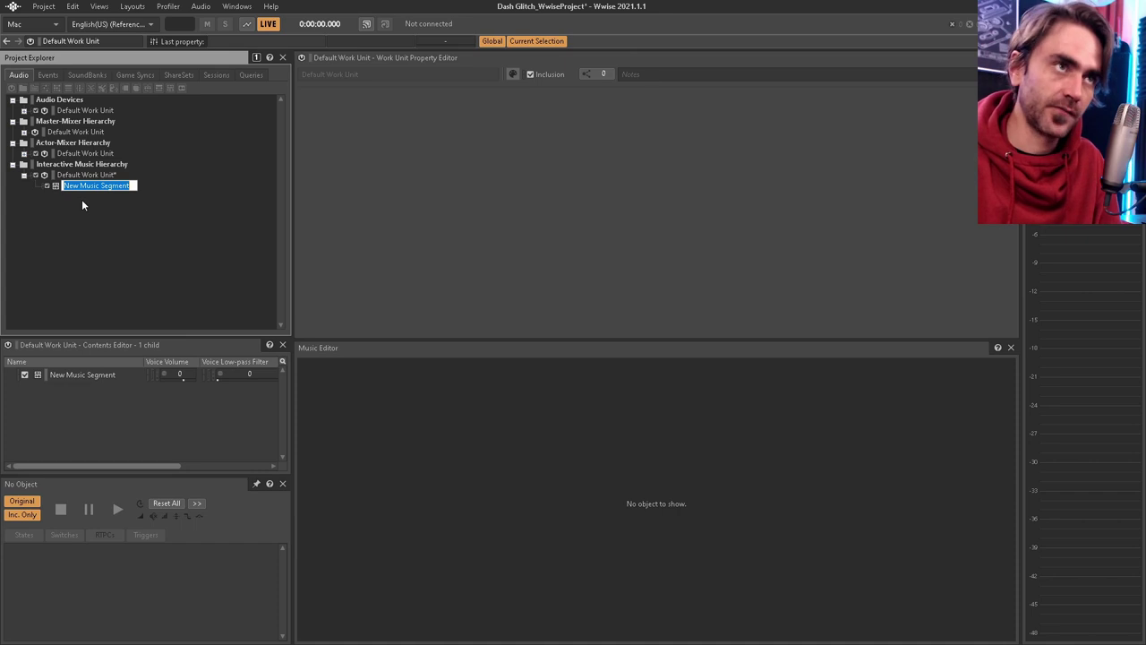
text(Music)
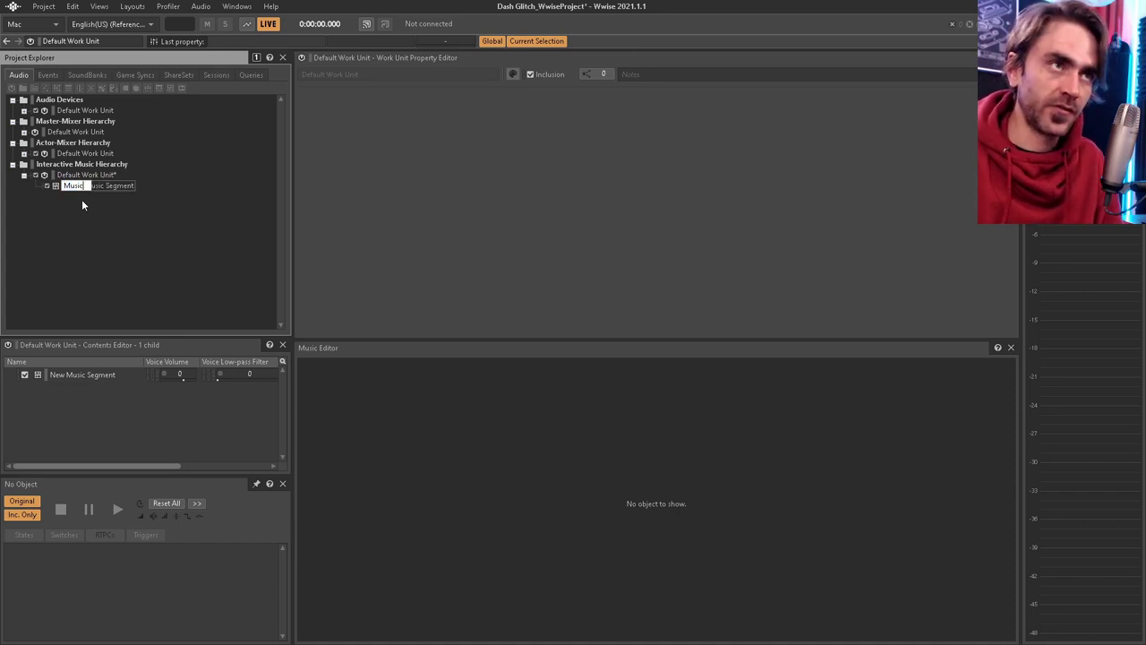
key(Return)
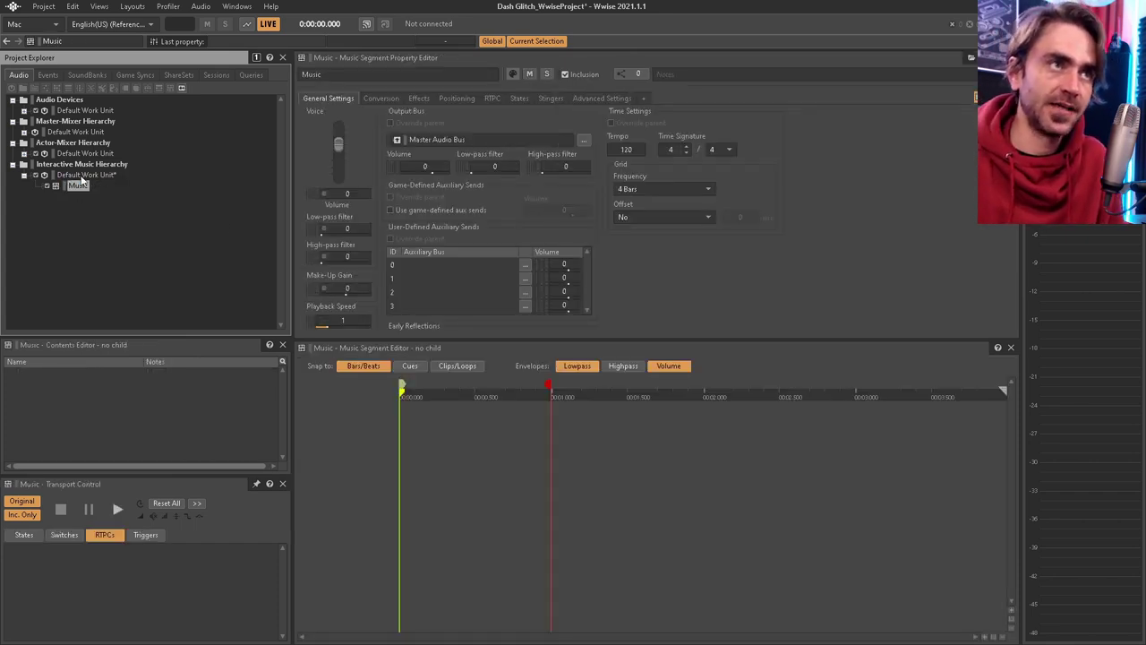
Import BGM1.wav through BGM7.wav from the [Game SFX] folder into the Music segment, replacing the existing audio files
right_click(78, 188)
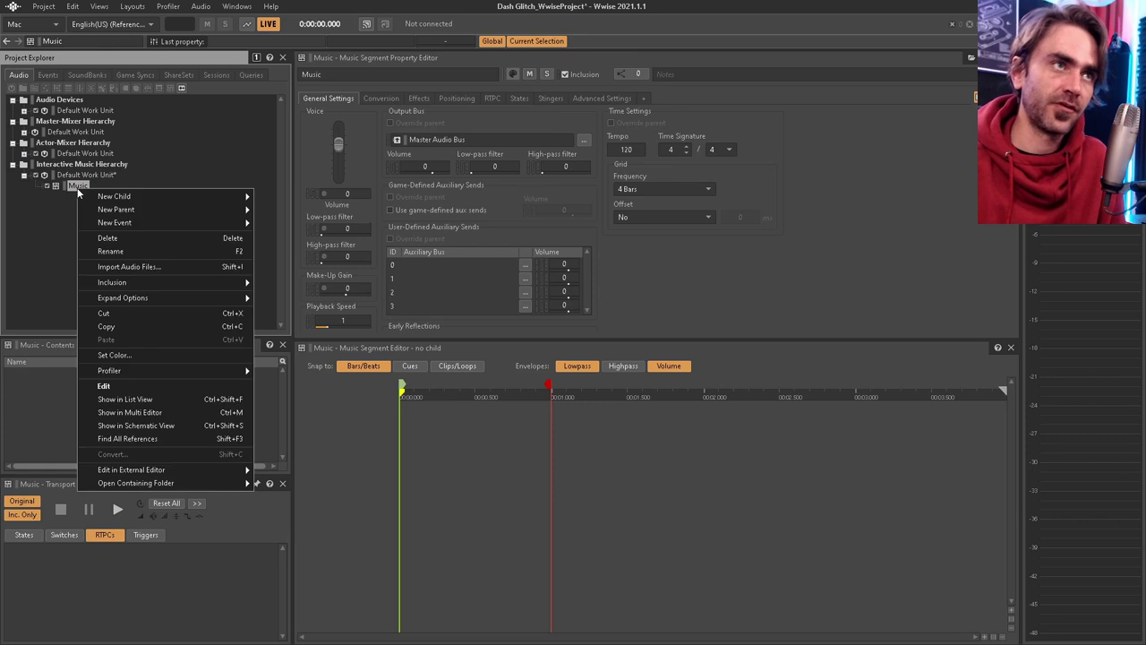
click(125, 266)
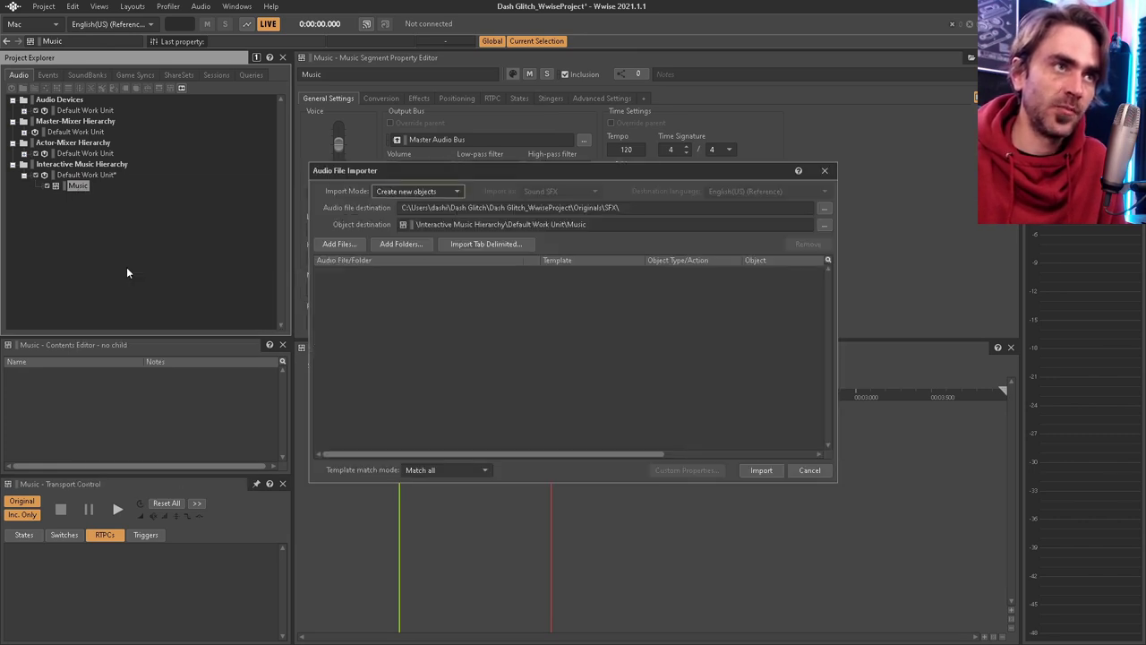
click(339, 246)
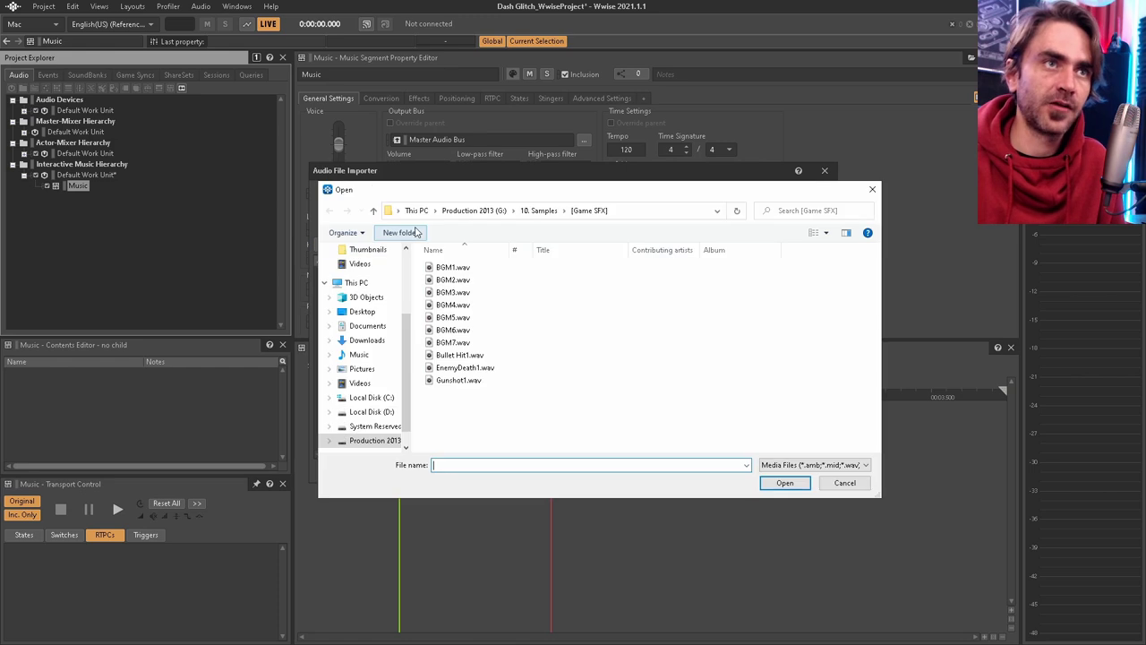
click(452, 342)
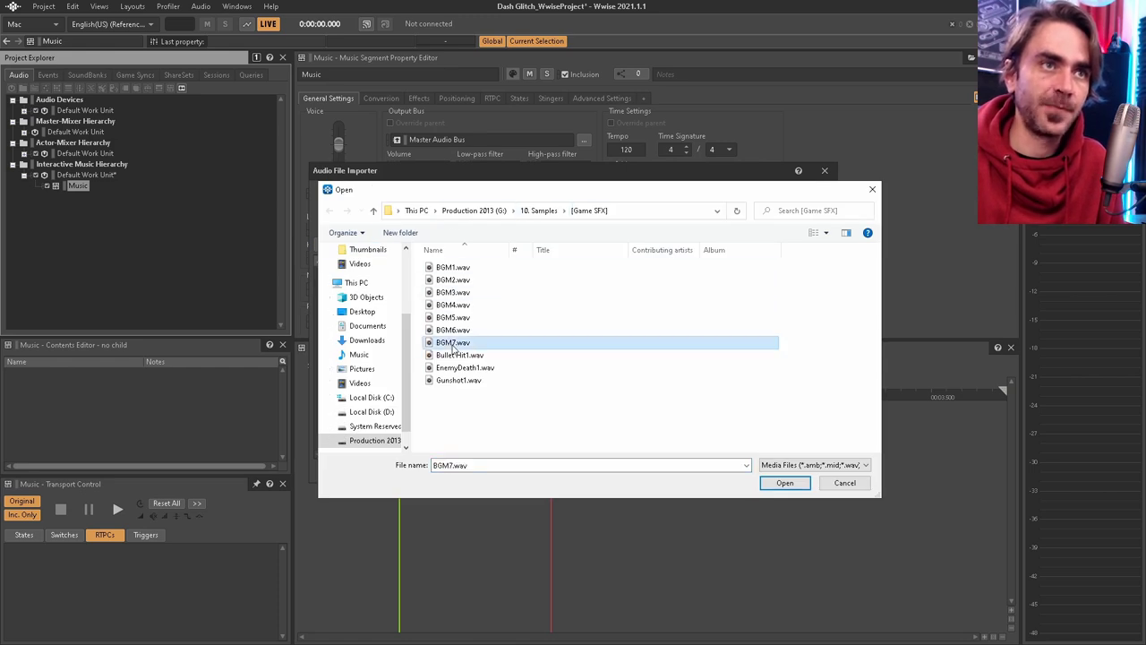
shift+click(455, 269)
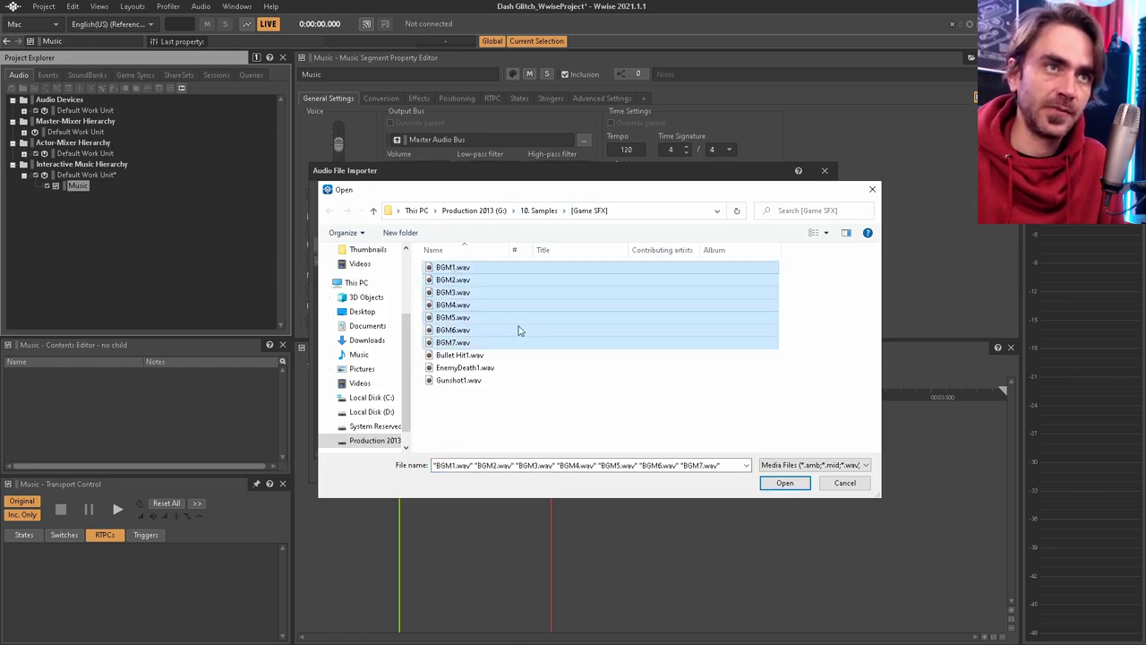
click(784, 484)
click(772, 472)
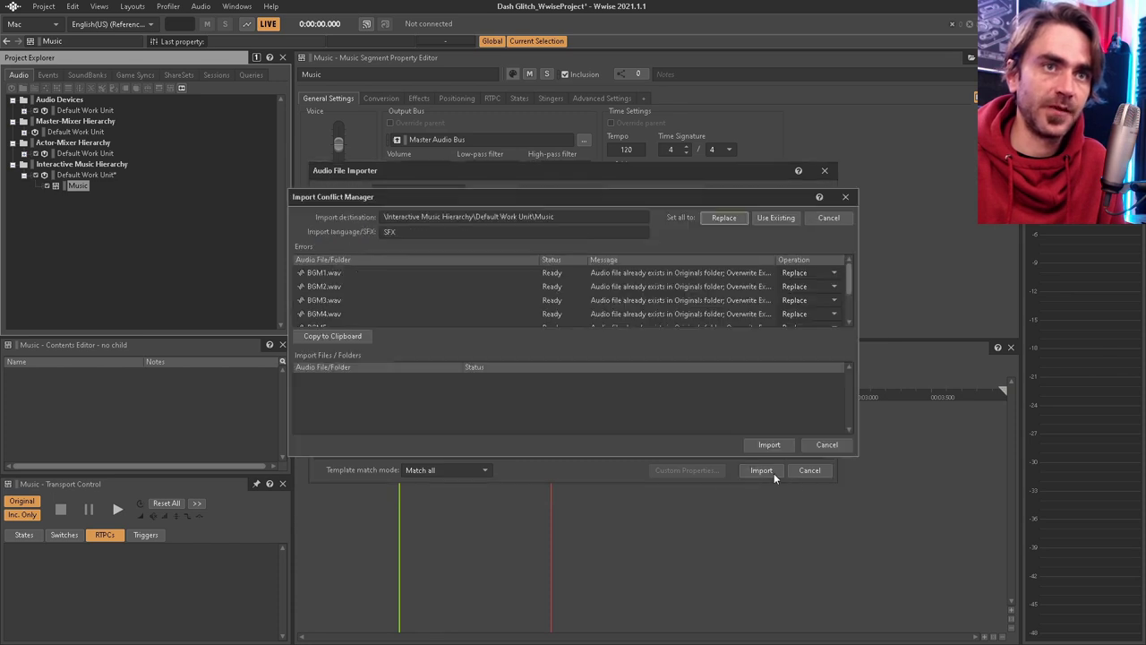
click(772, 444)
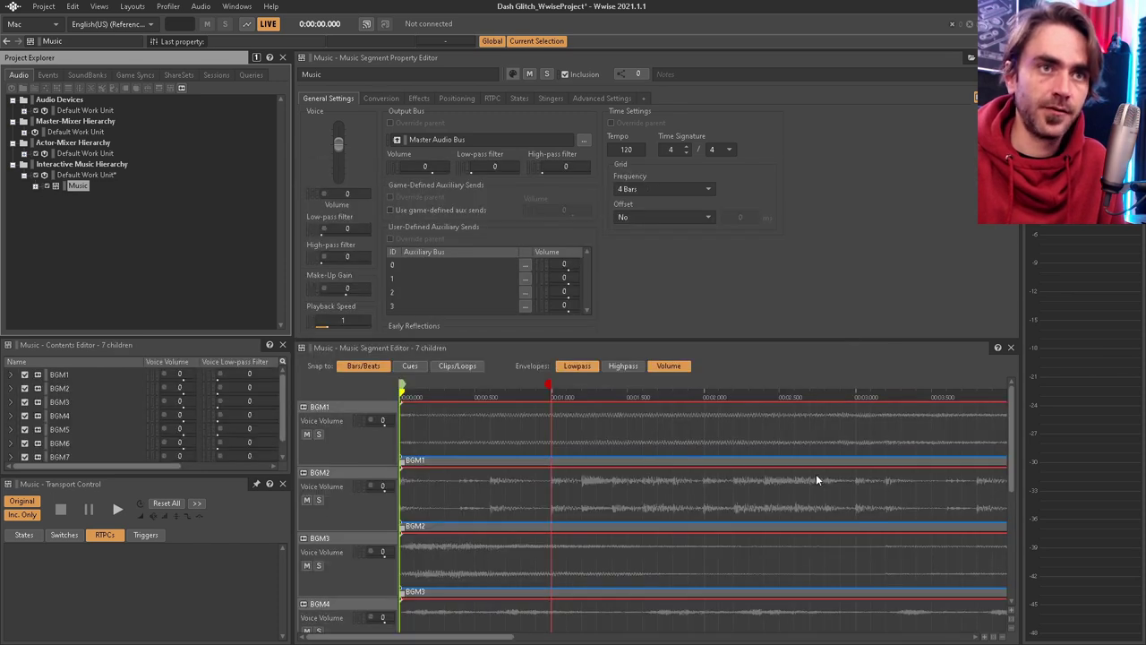
Examine the imported BGM tracks in the Music segment and audition them playing together
scroll(632, 447, down, 3)
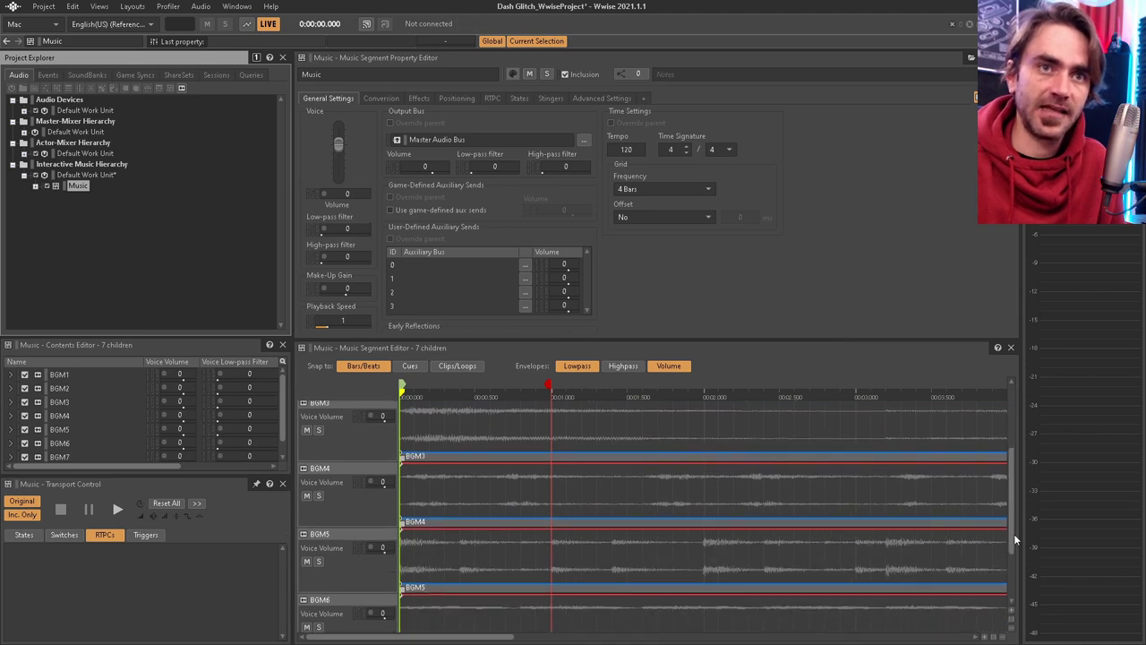
drag(1015, 539, 1022, 478)
drag(473, 637, 434, 642)
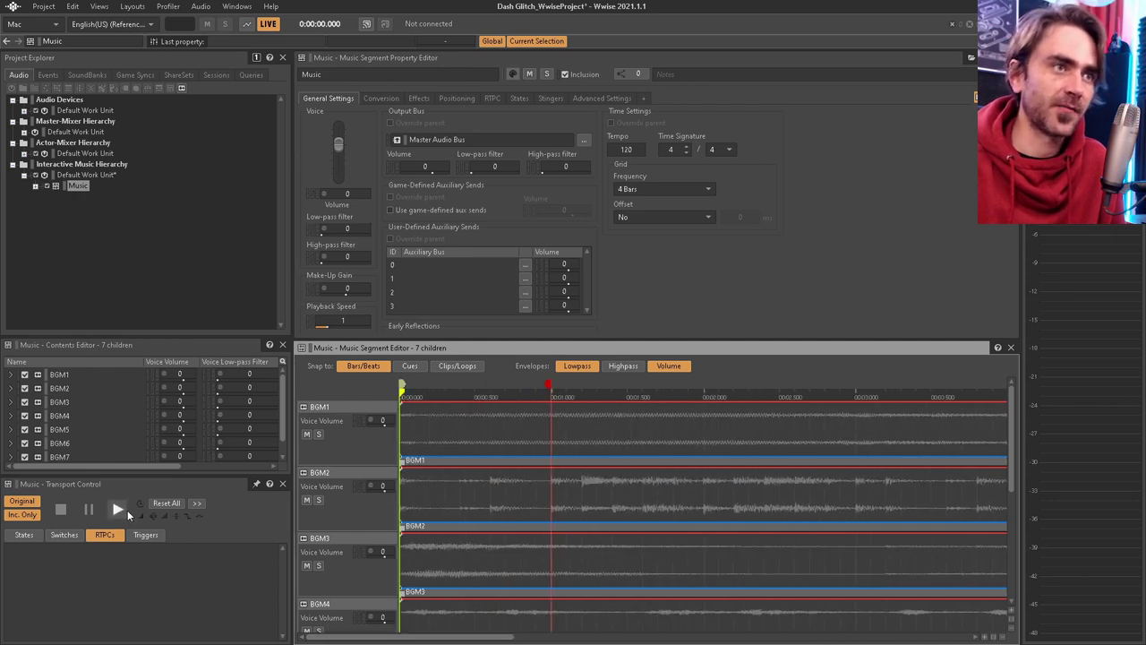
scroll(565, 550, down, 3)
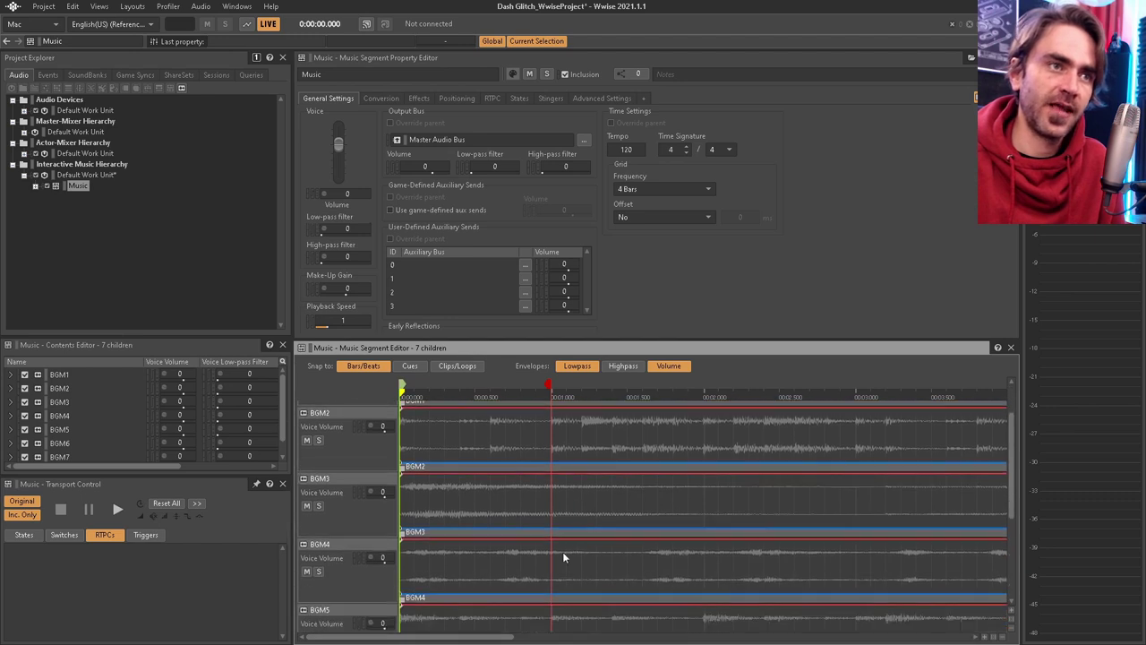
scroll(556, 554, down, 1)
click(117, 509)
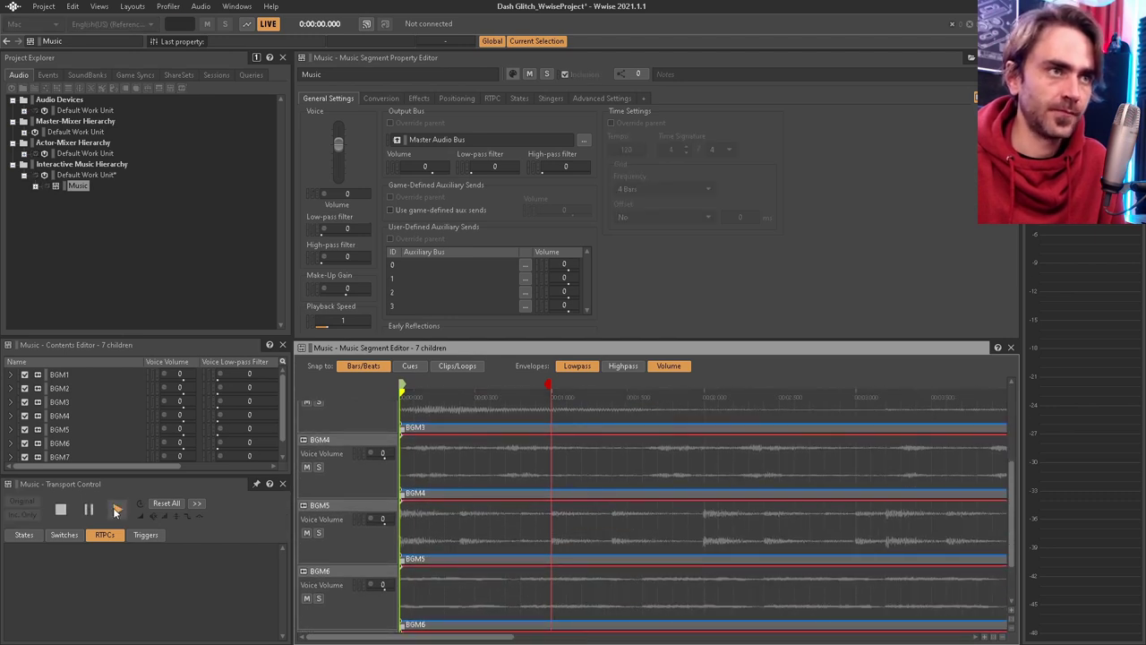
click(60, 510)
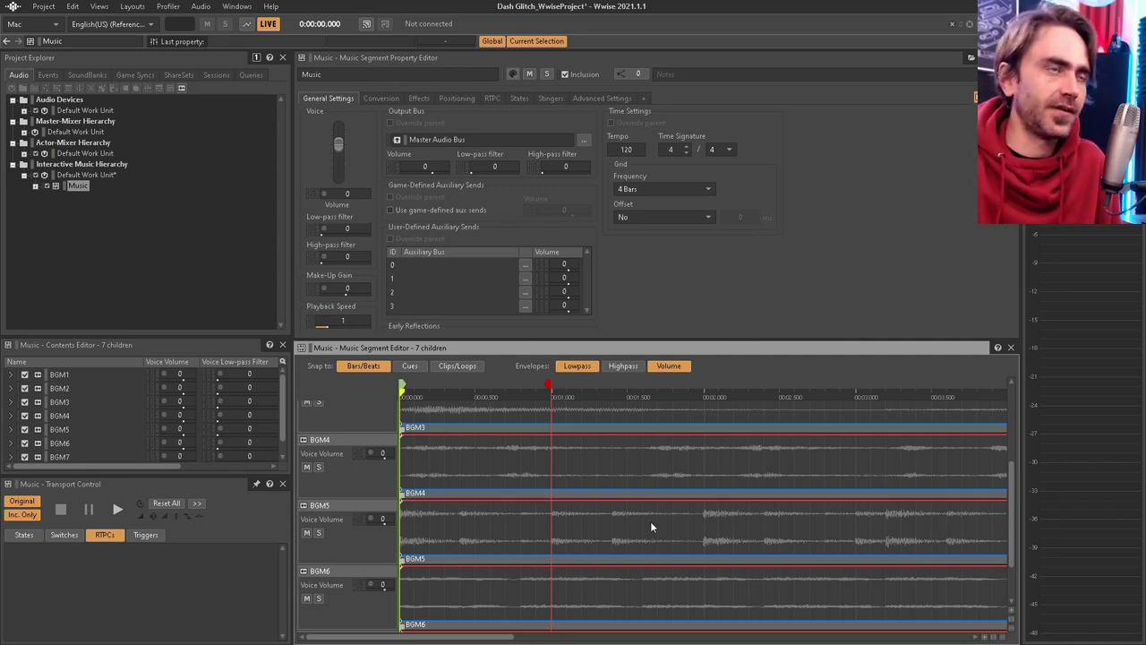
Wrap the Music segment in a parent music playlist container named Music Playlist
right_click(76, 188)
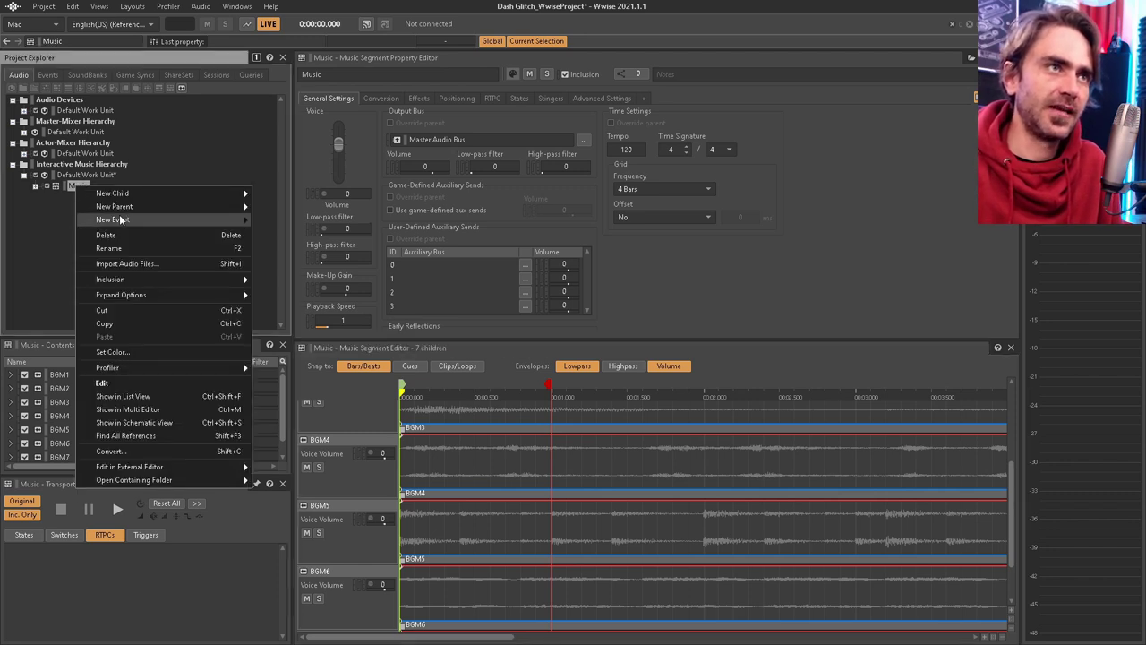
mouse_move(119, 208)
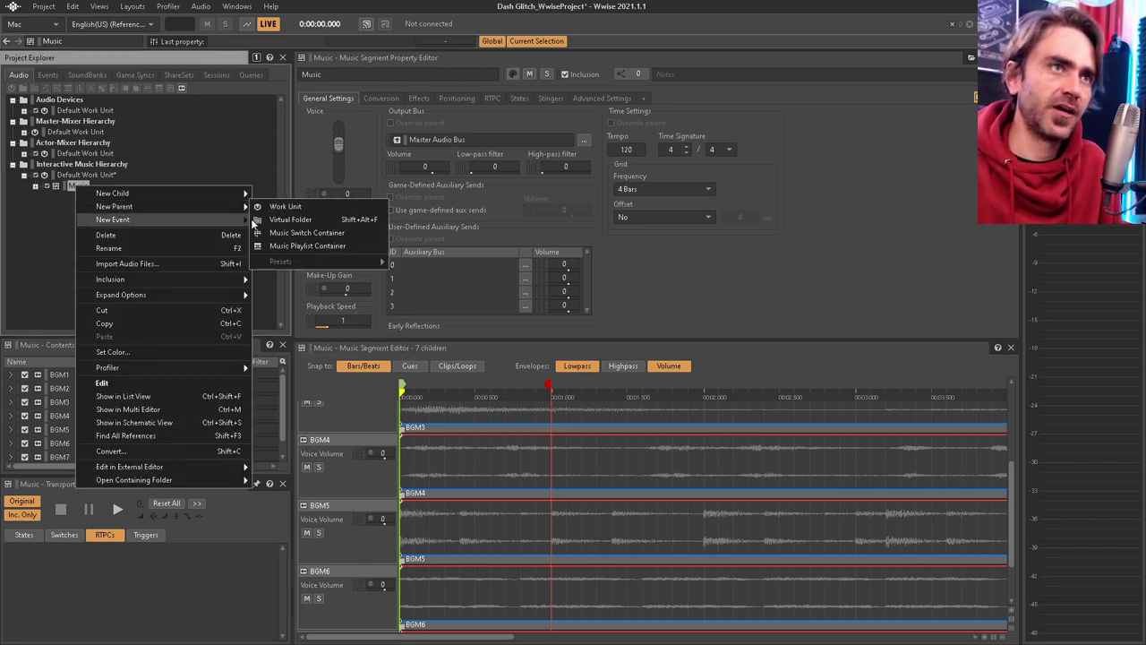
click(315, 245)
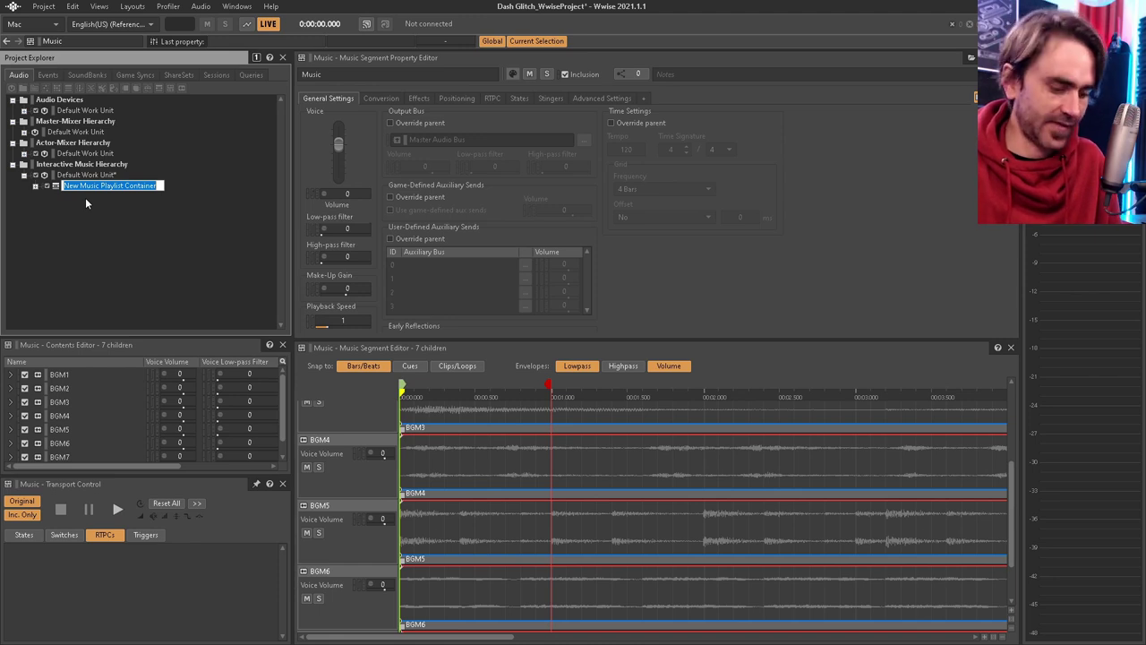
text(Music Playlist)
key(Return)
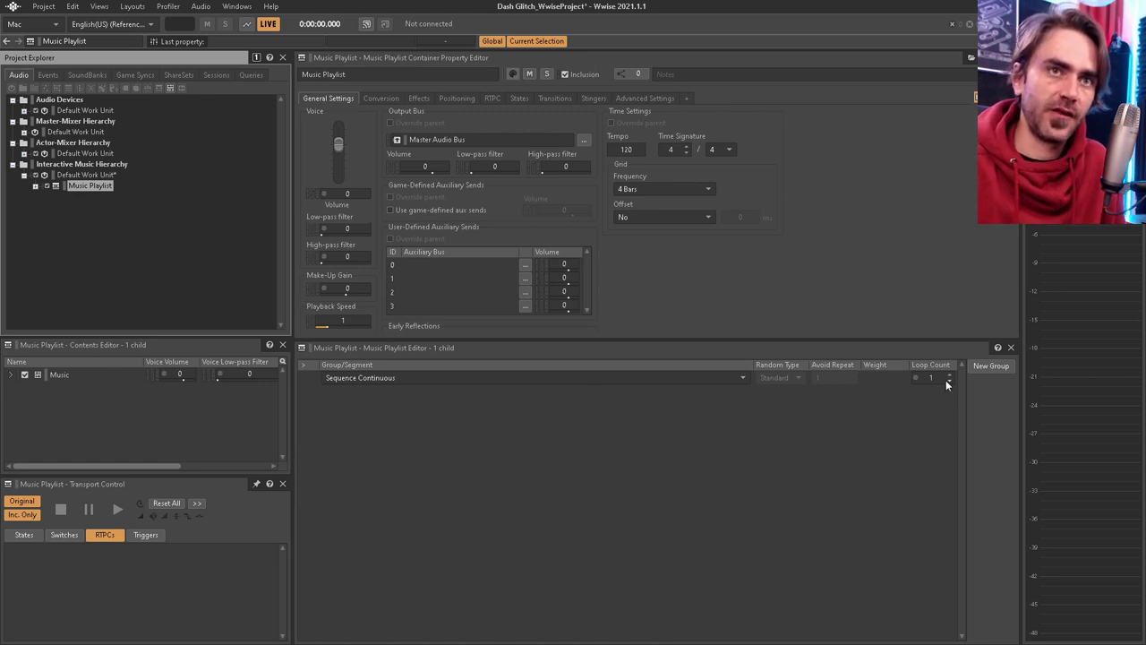
Add the Music segment to the playlist's Sequence Continuous group and set both loop counts to Infinite
click(35, 186)
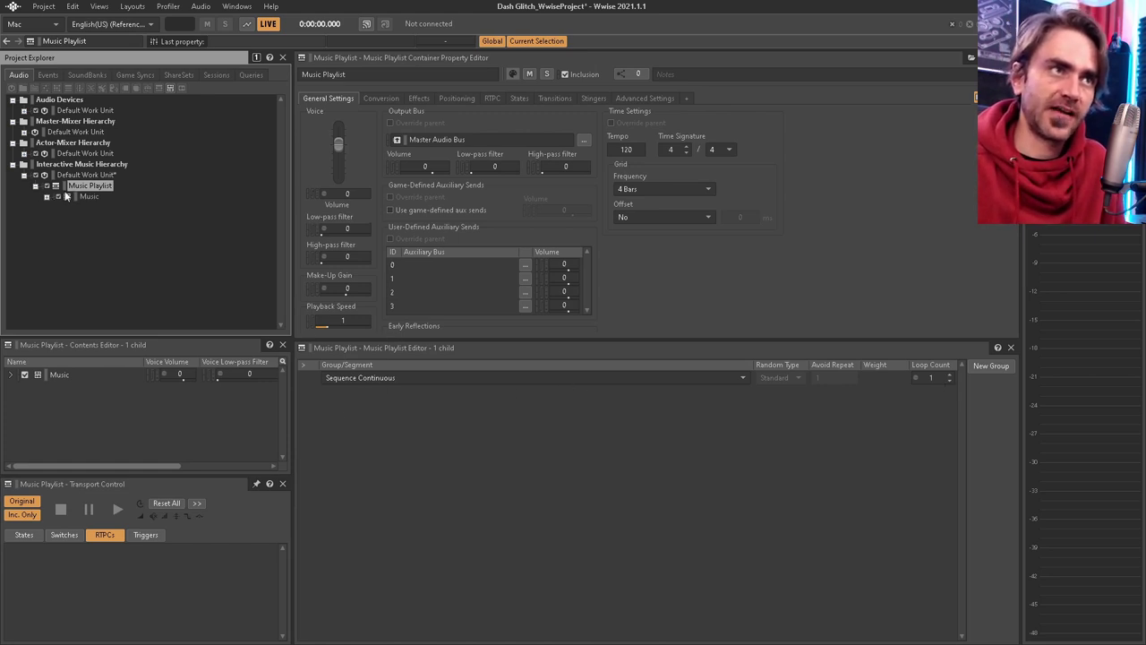
click(89, 196)
drag(89, 198, 439, 404)
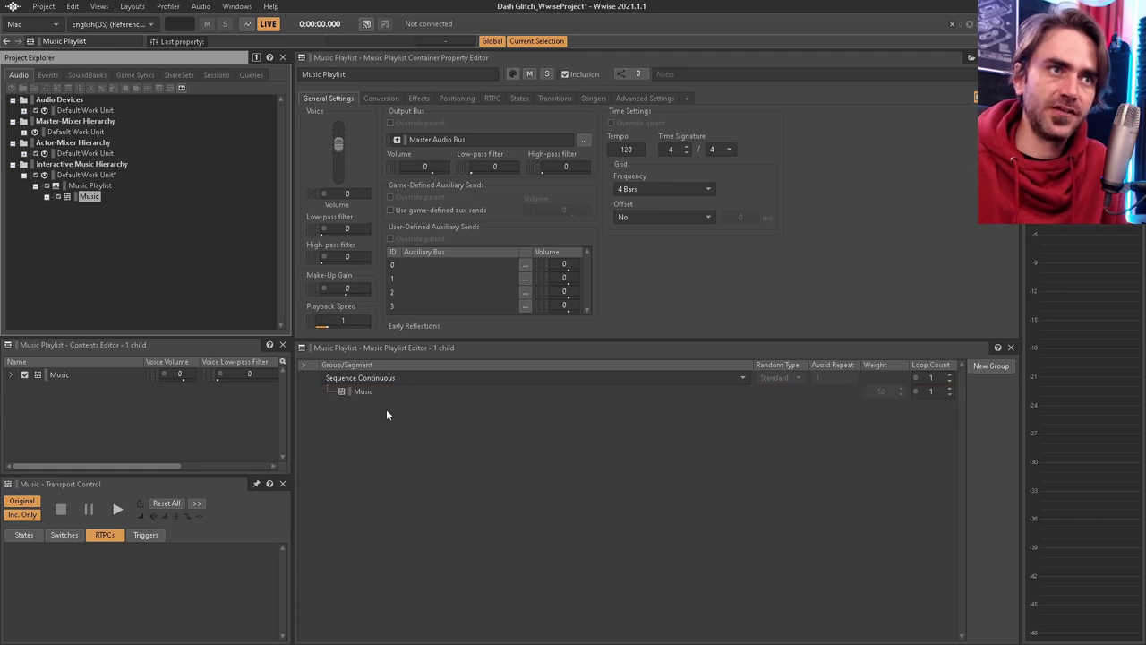
click(950, 381)
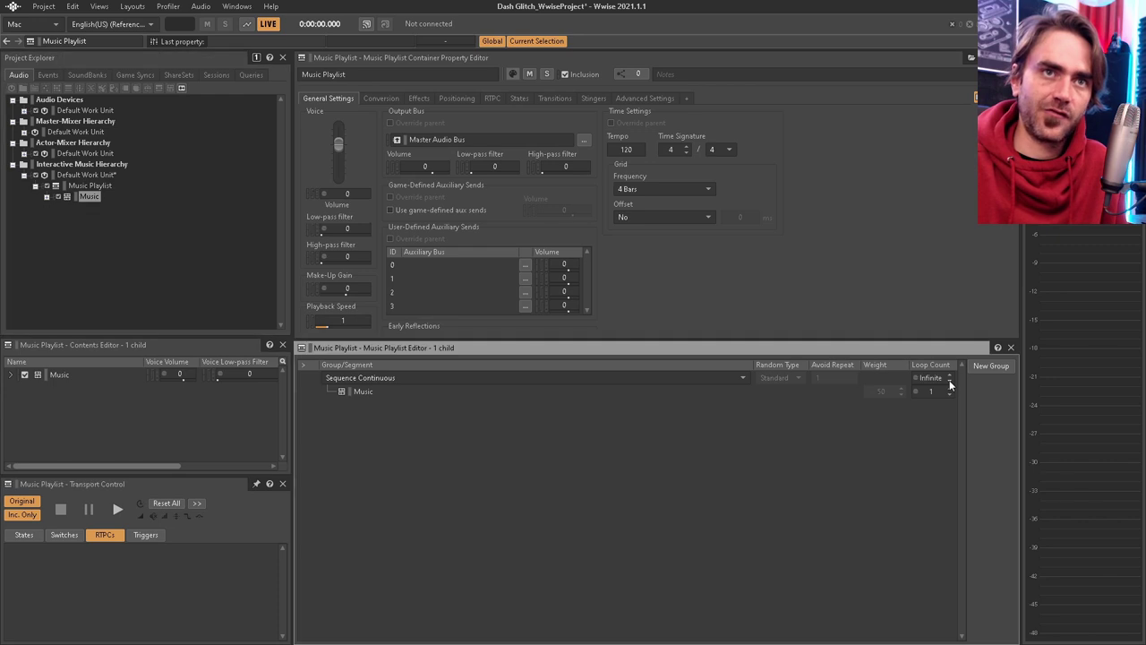
click(951, 394)
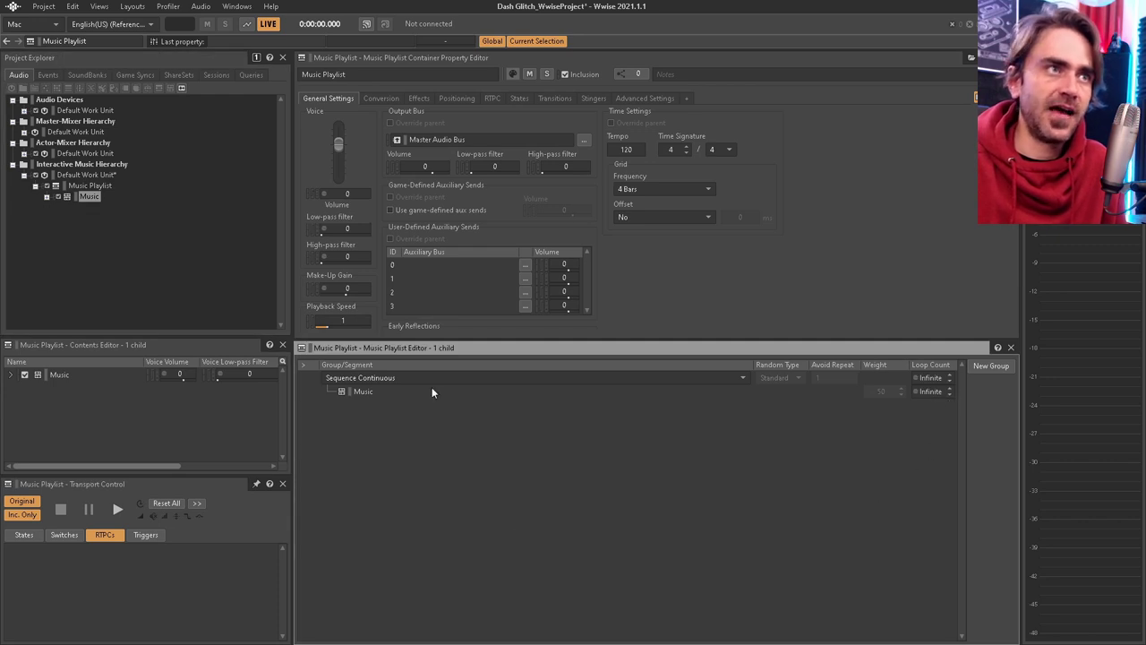
Pin the transport control on the Music Playlist container and open its Music segment
click(90, 187)
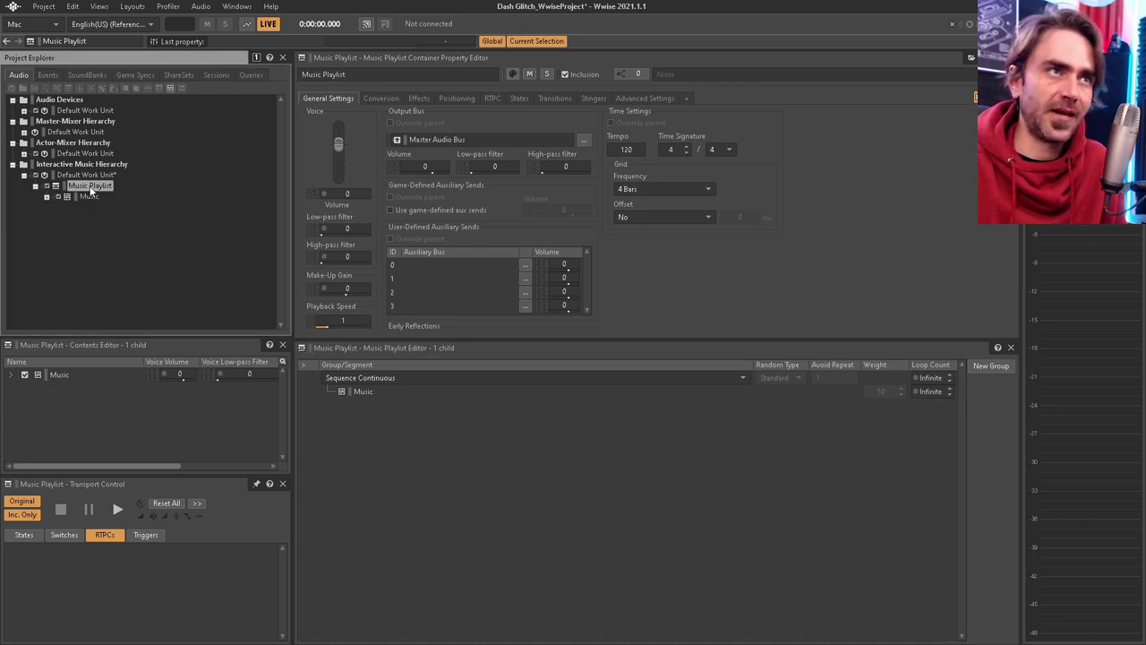
click(256, 484)
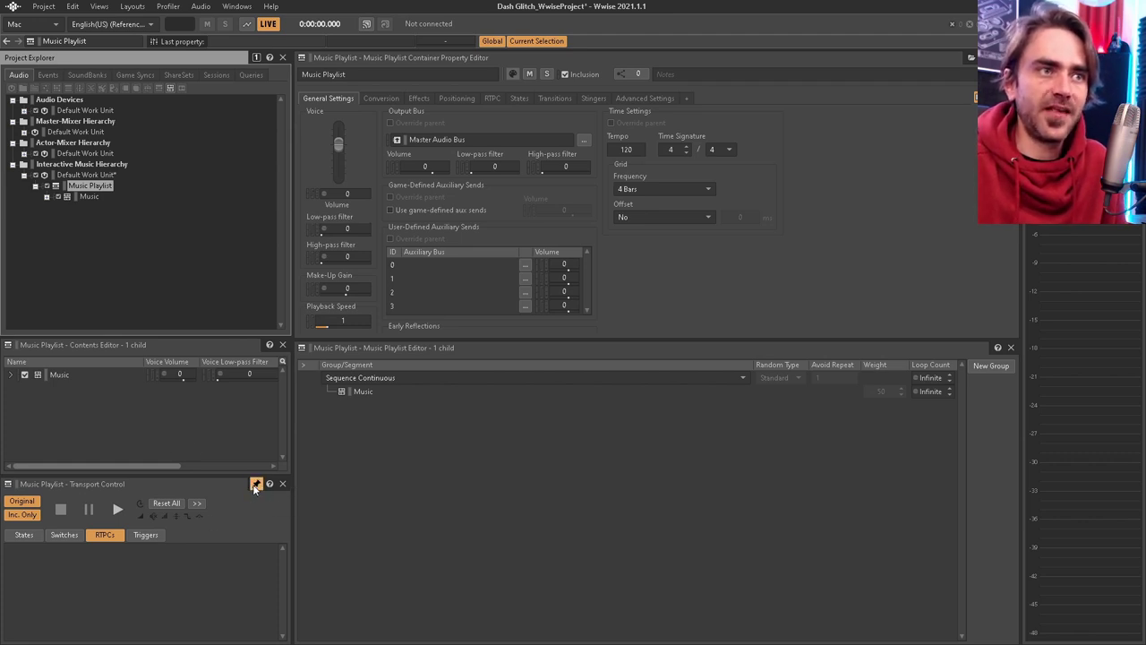
click(83, 196)
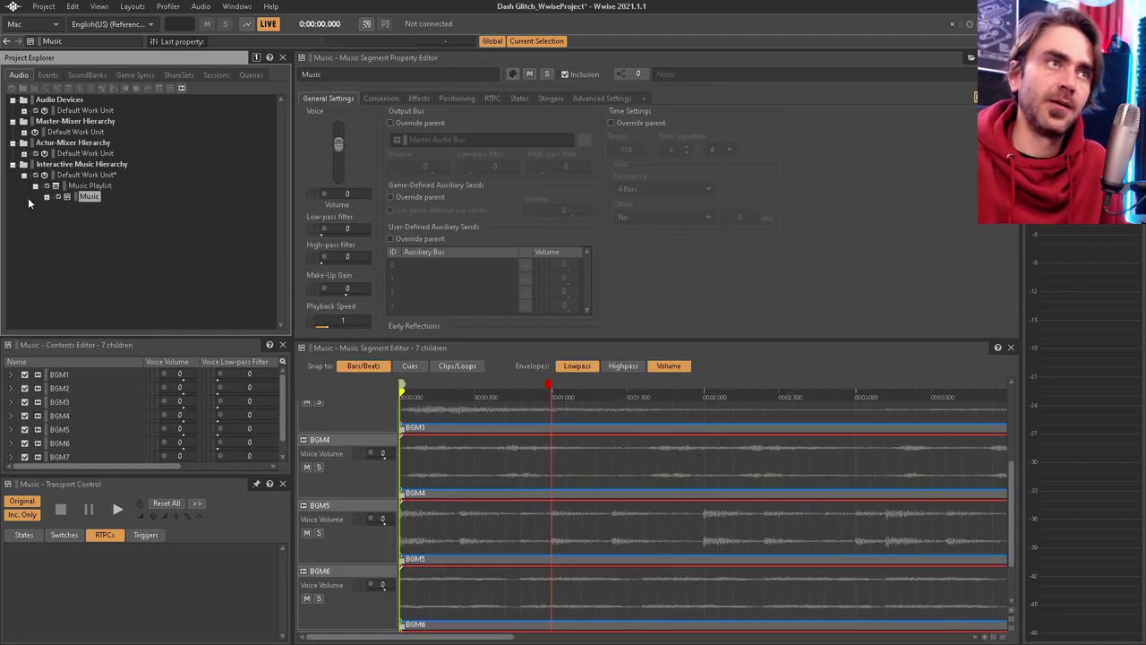
Pin the transport control to the Music Playlist container and audition the soloed BGM7 track in the Music segment
click(89, 185)
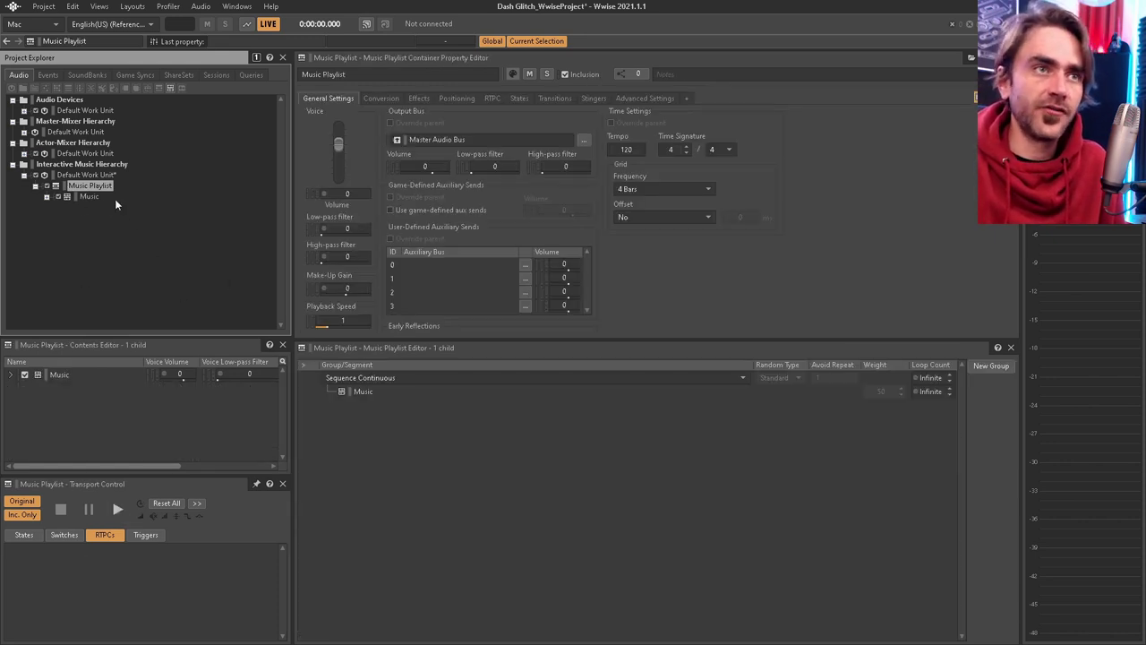
click(256, 484)
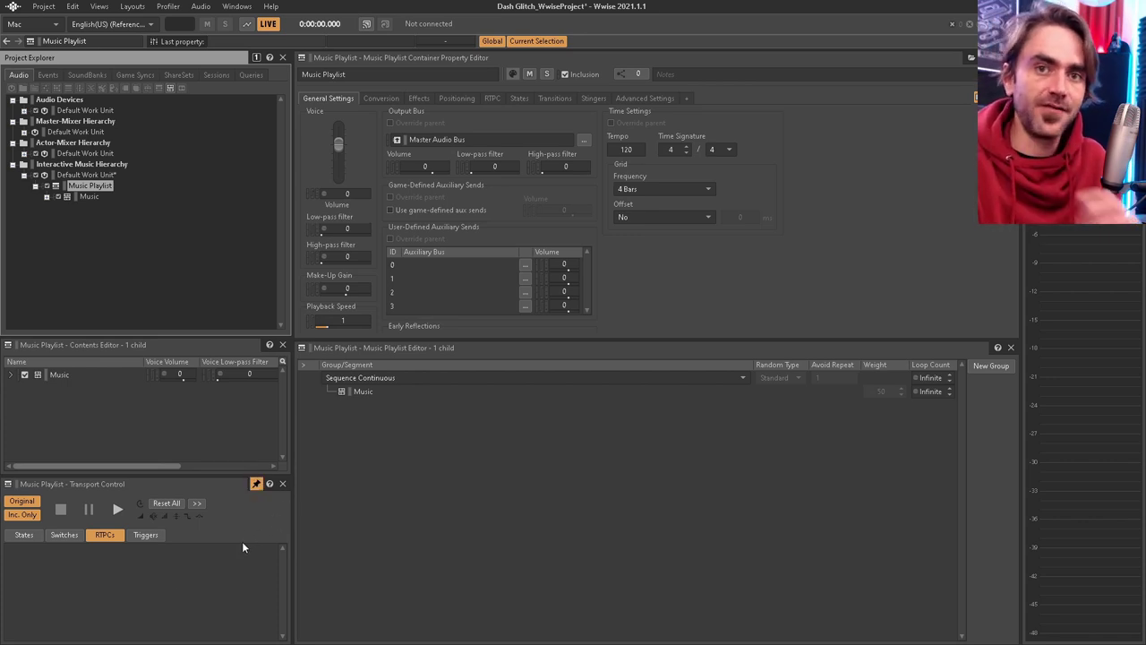
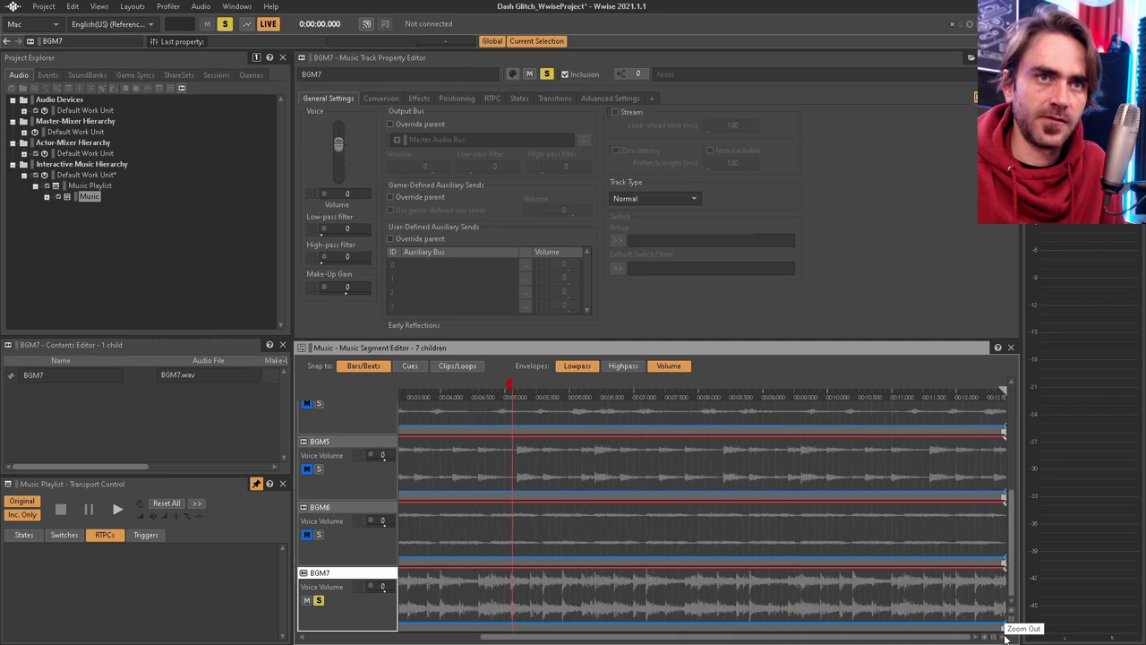
key(space)
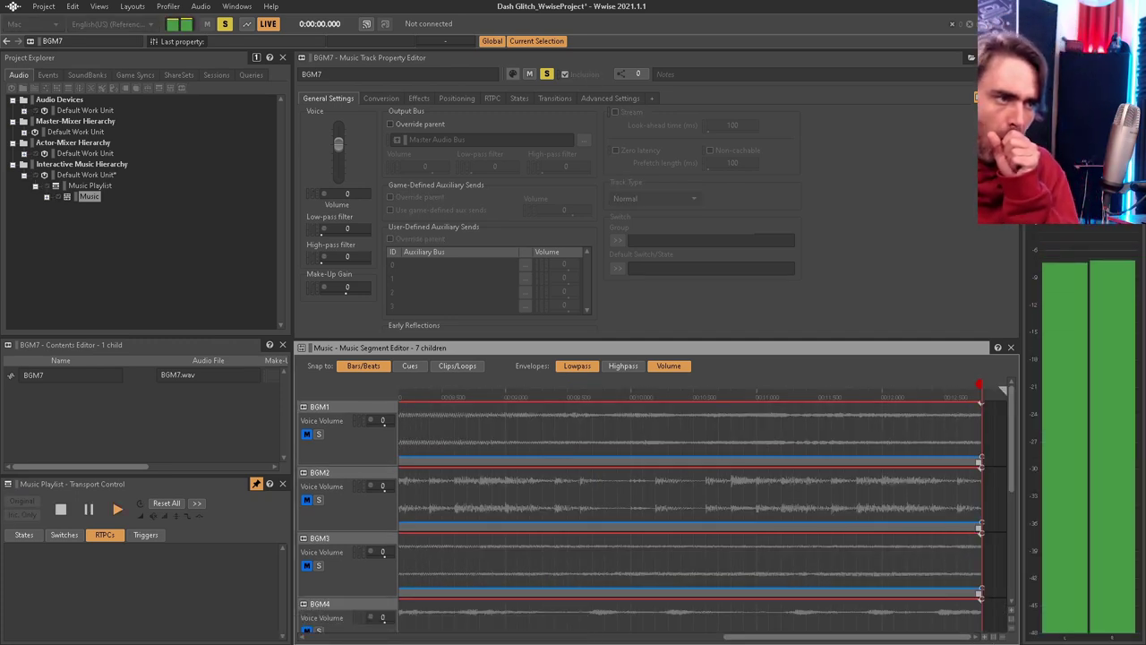
key(space)
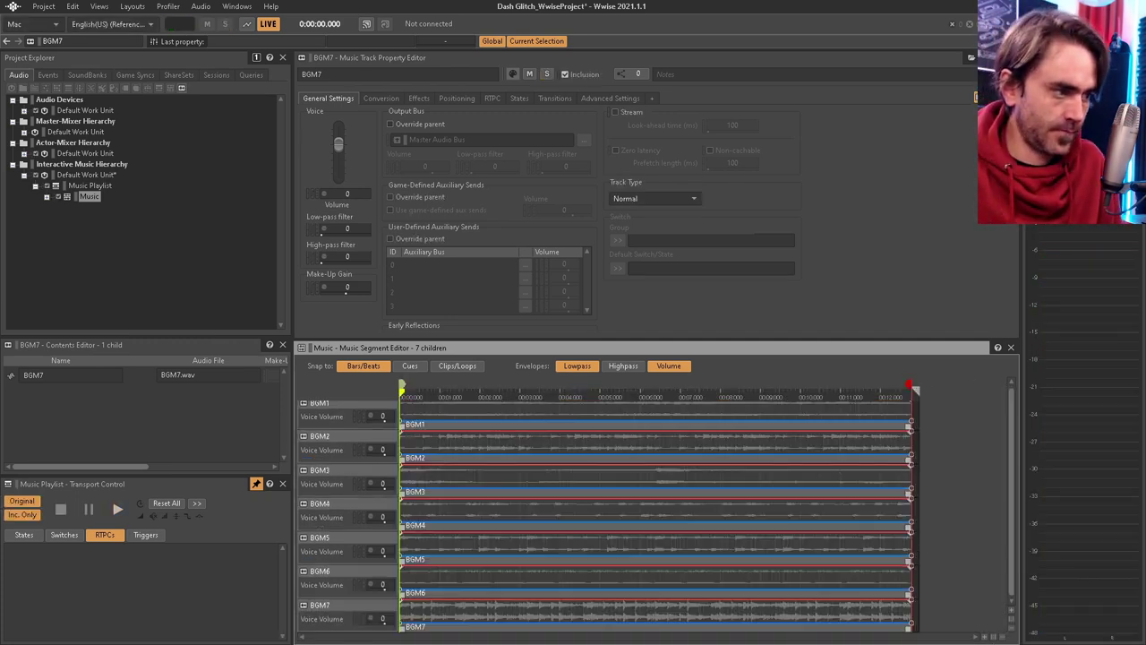
Add an RTPC curve to the BGM7 track with Voice Volume driven by the Music_RTPC game parameter
click(323, 610)
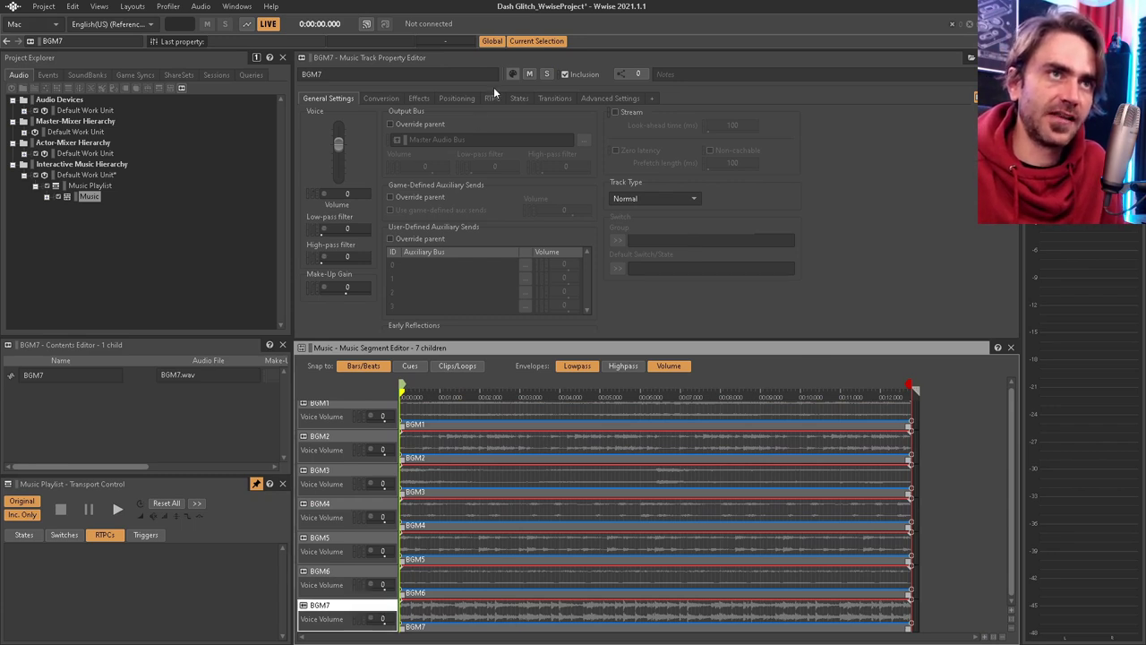
click(490, 98)
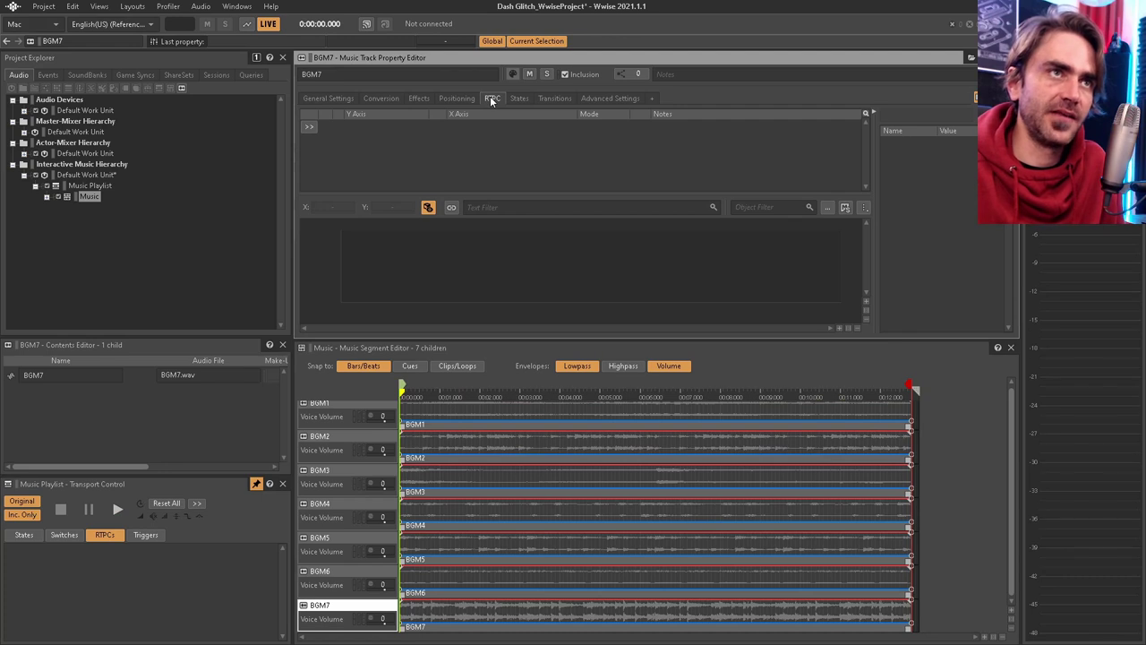
click(310, 128)
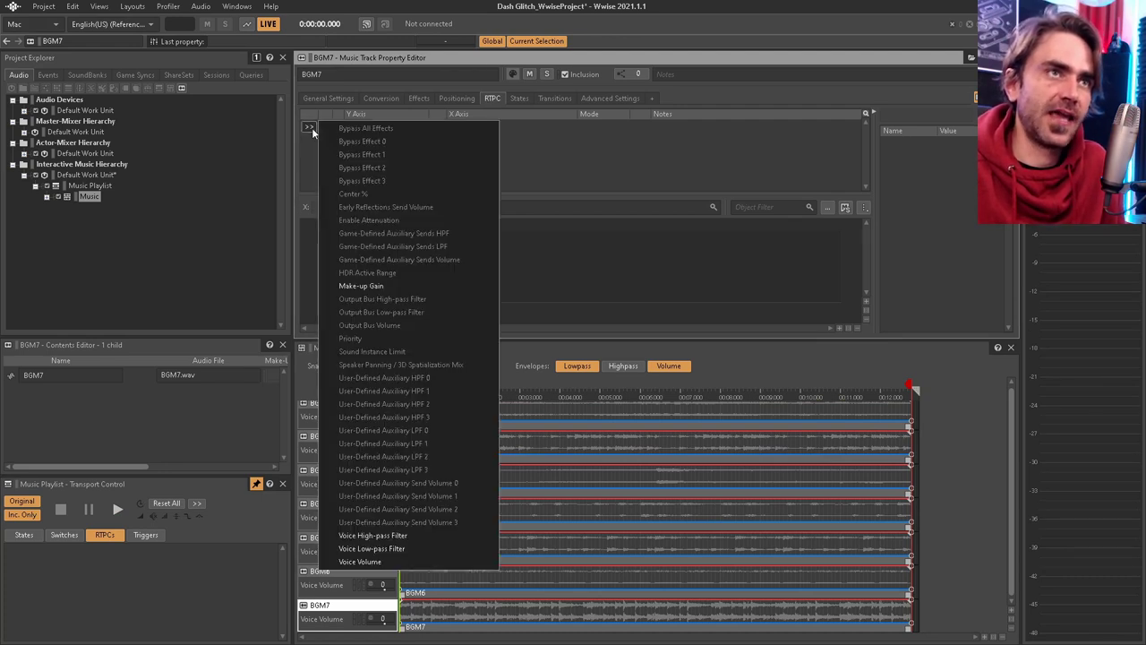
click(373, 562)
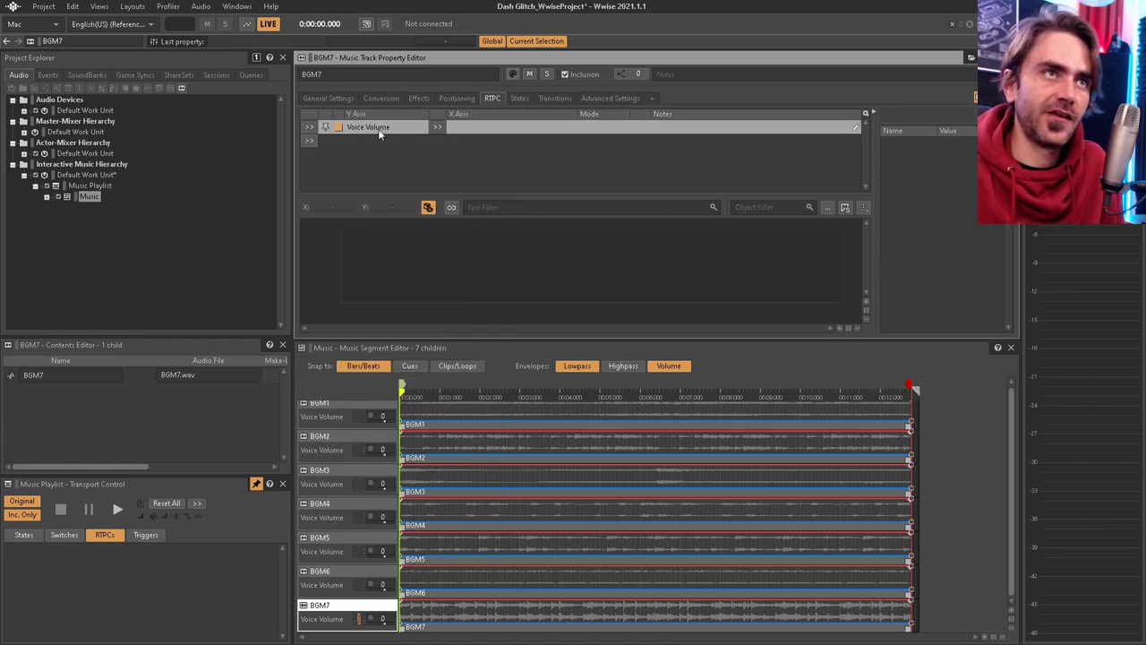
click(437, 126)
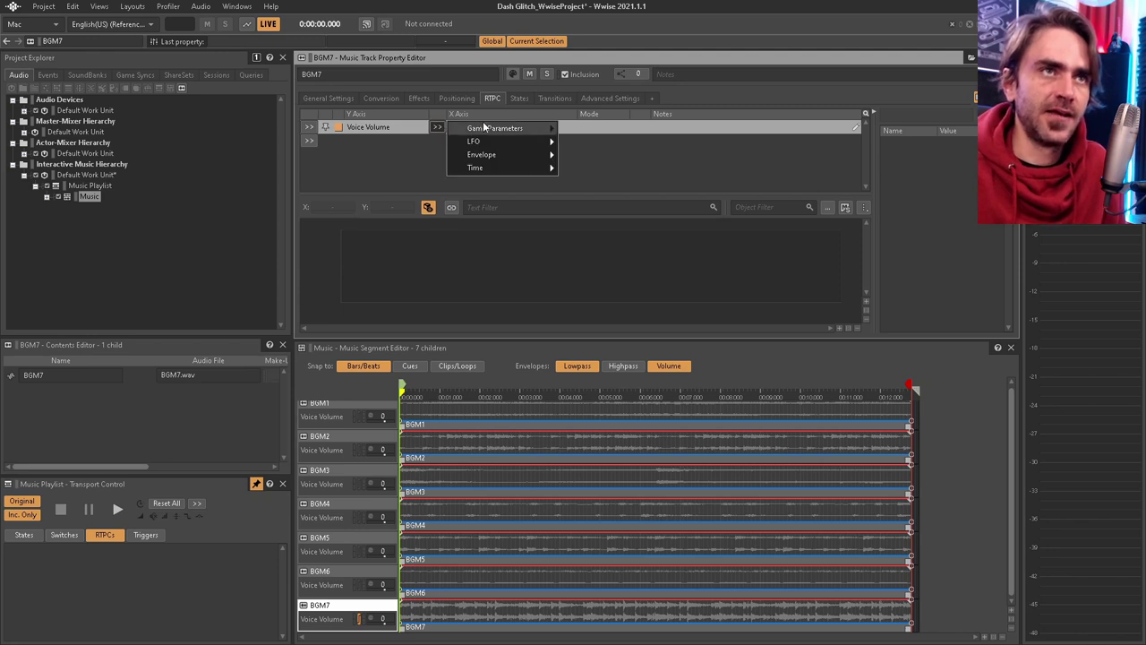
mouse_move(485, 128)
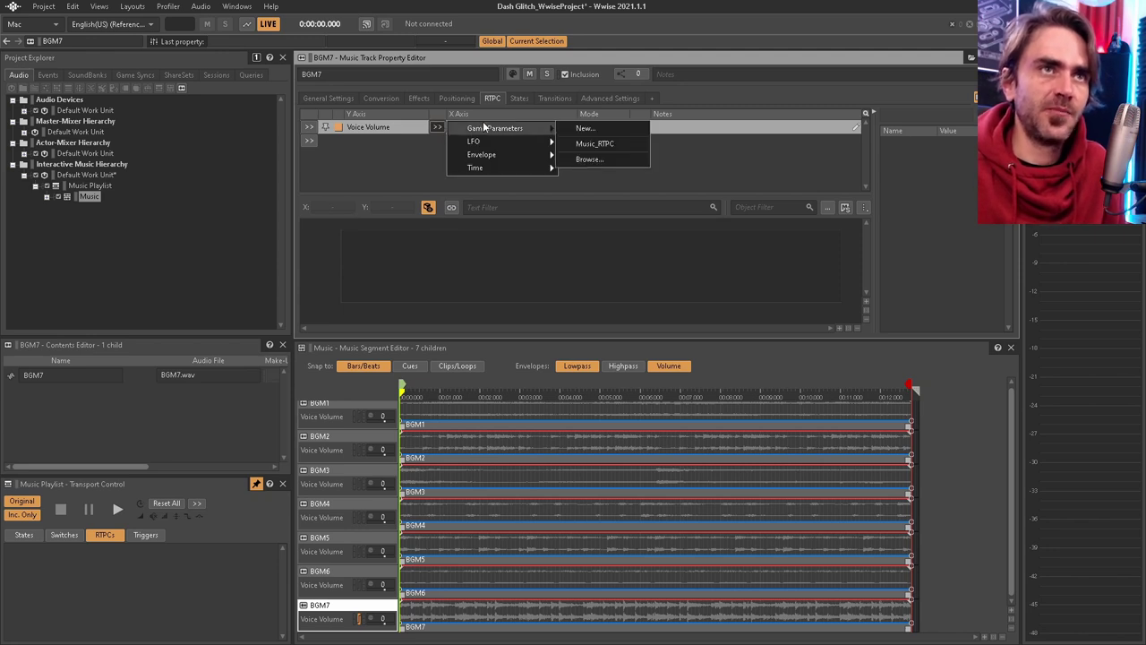
click(591, 144)
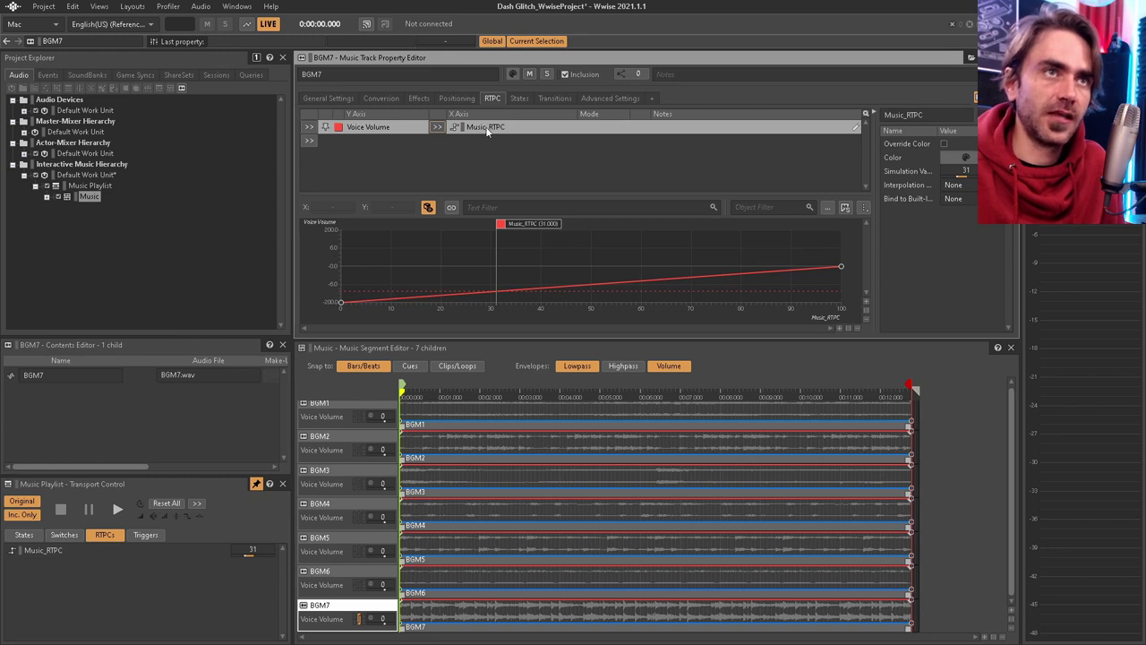
click(437, 126)
mouse_move(520, 128)
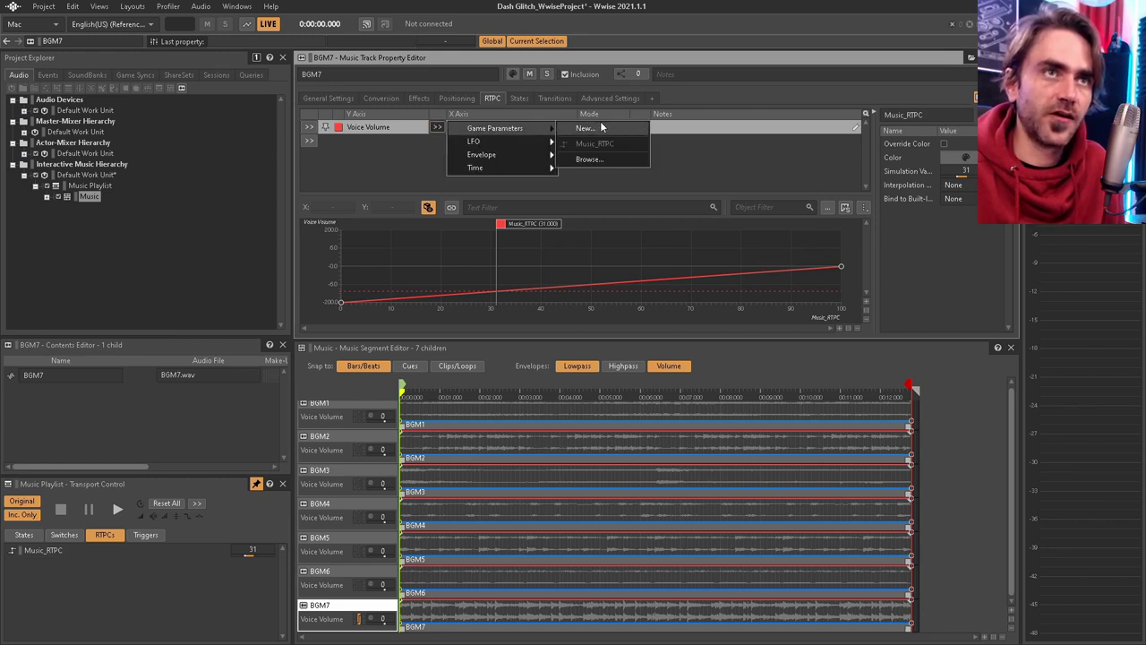
click(726, 175)
click(503, 131)
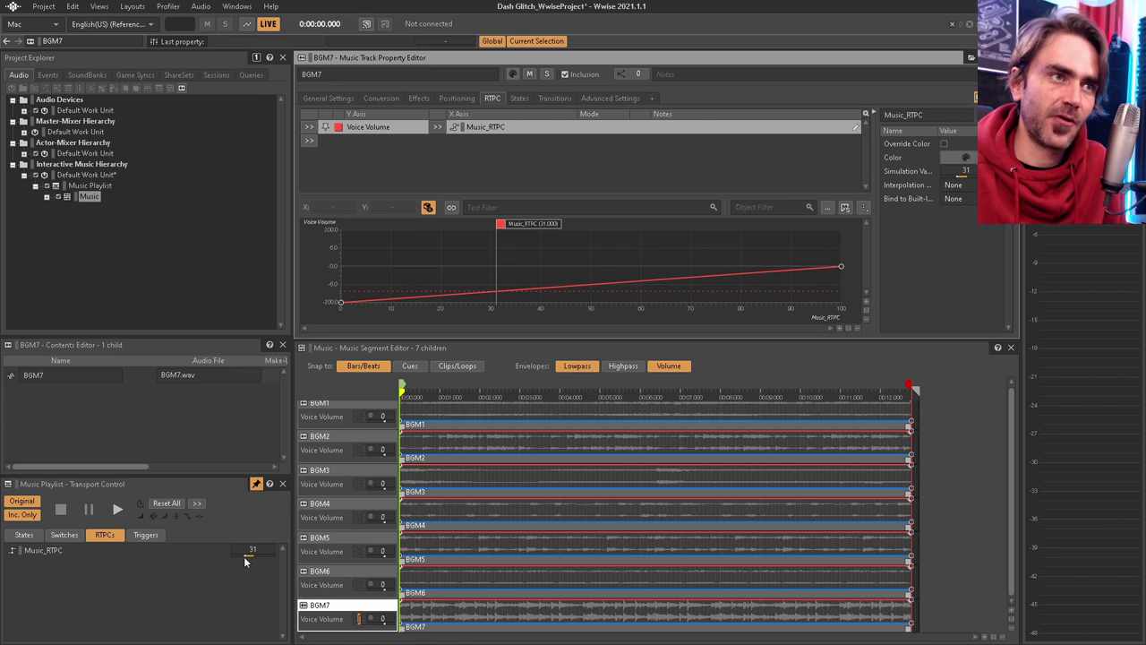
Set Music_RTPC to 0, play the Music Playlist while sweeping the parameter up to 100 and back to 0, and stop playback
drag(246, 562, 198, 563)
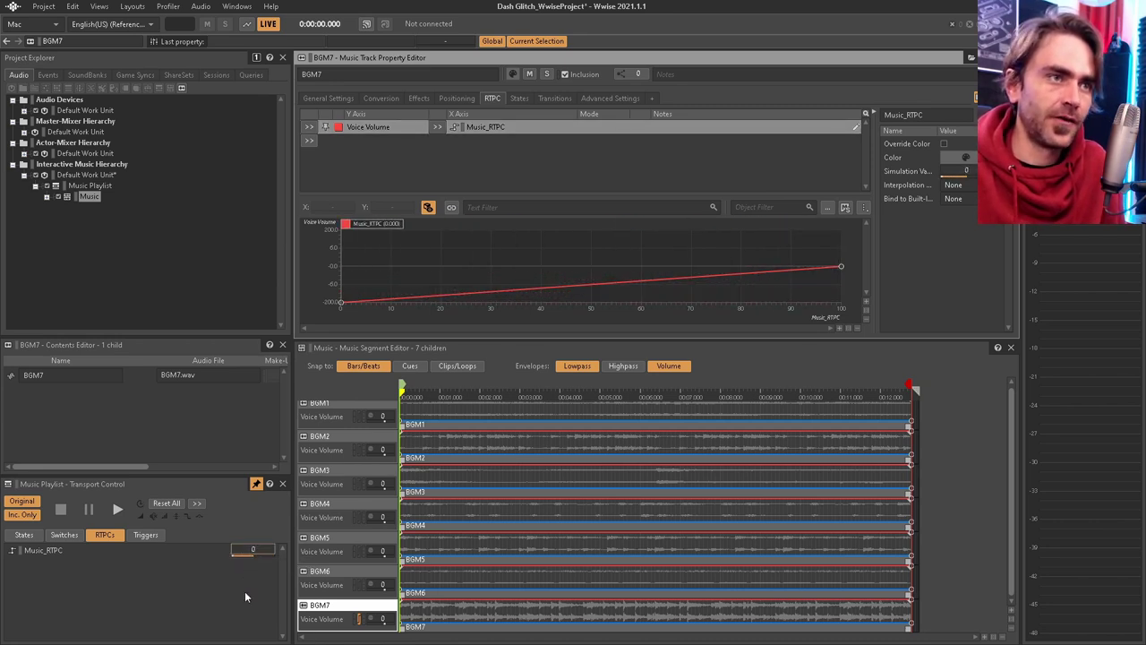
click(117, 509)
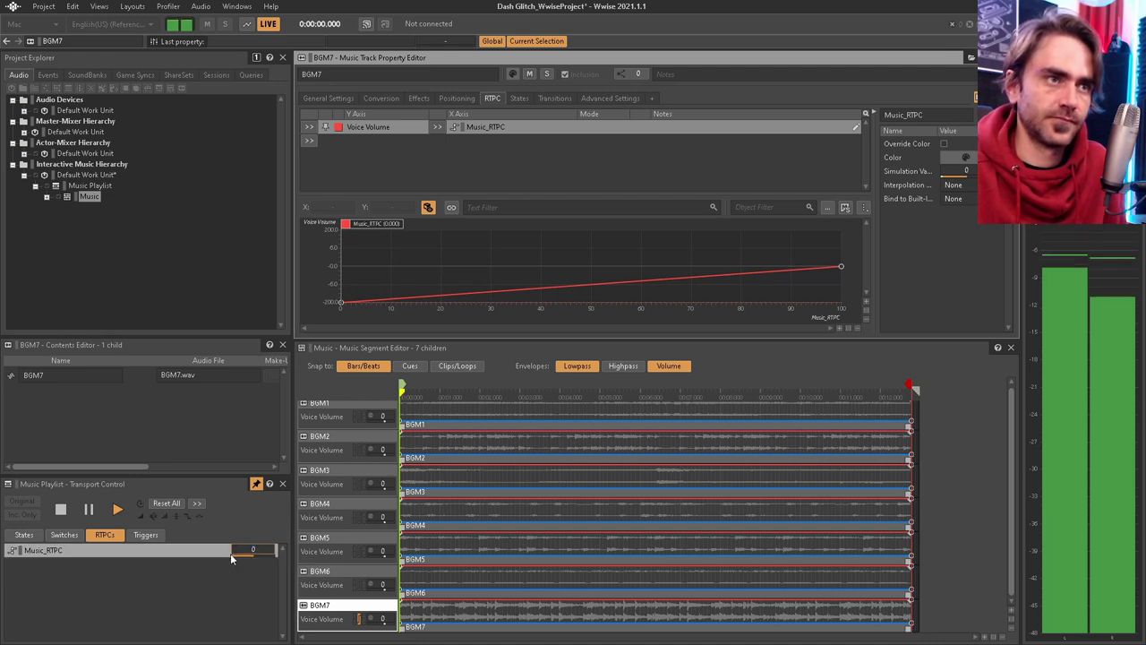
click(237, 562)
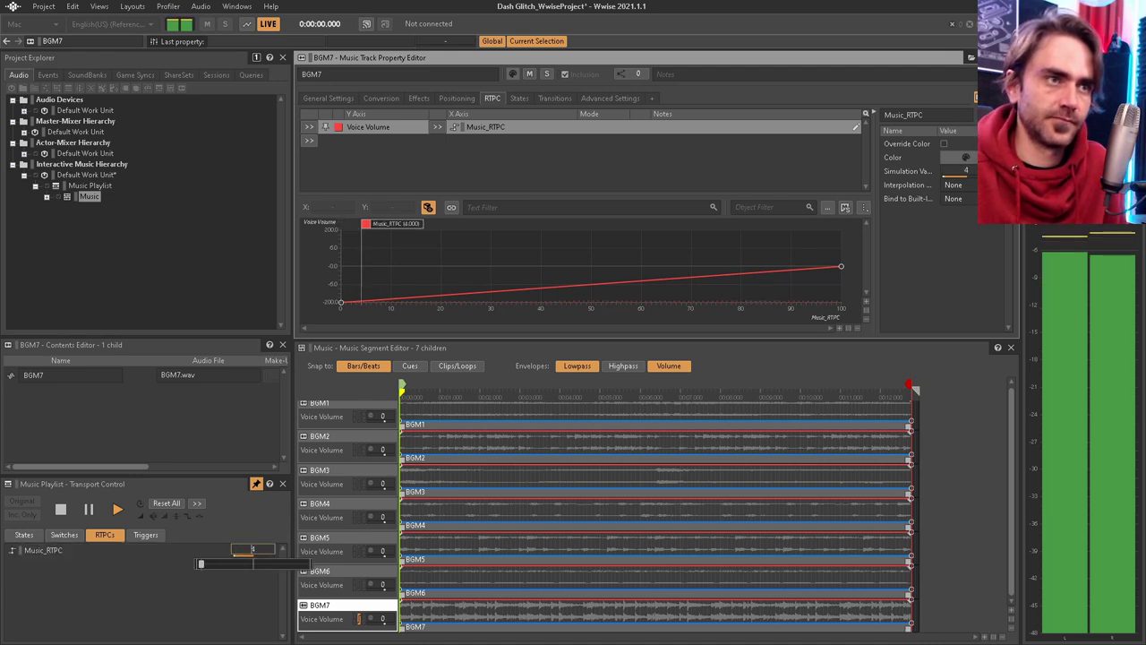
drag(199, 563, 309, 564)
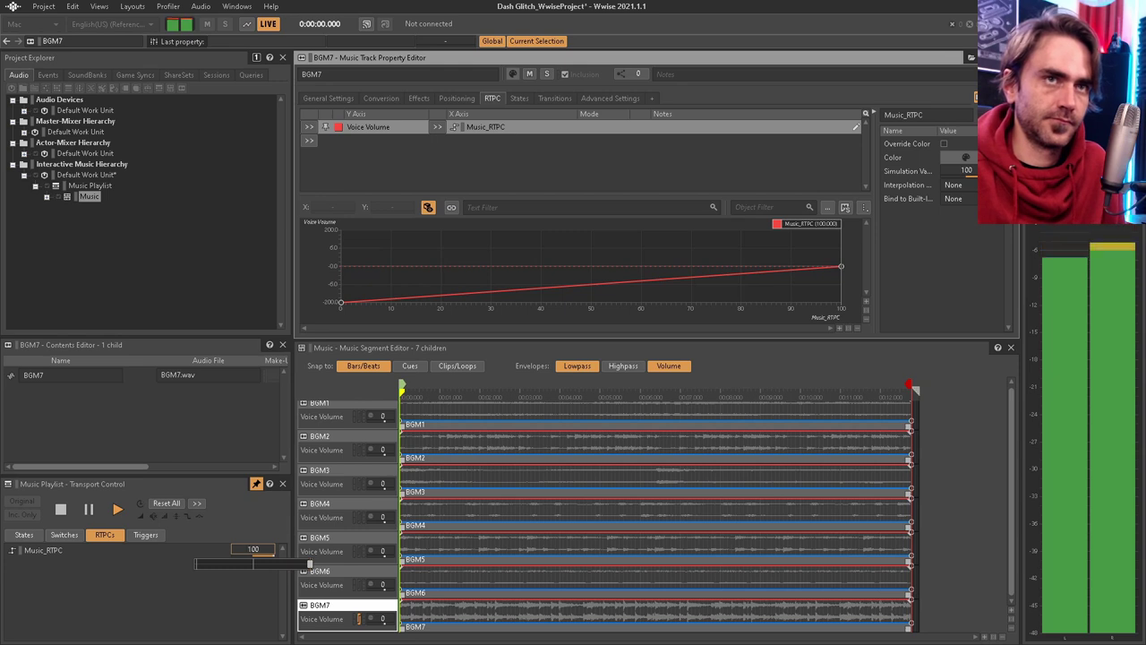
drag(309, 563, 196, 563)
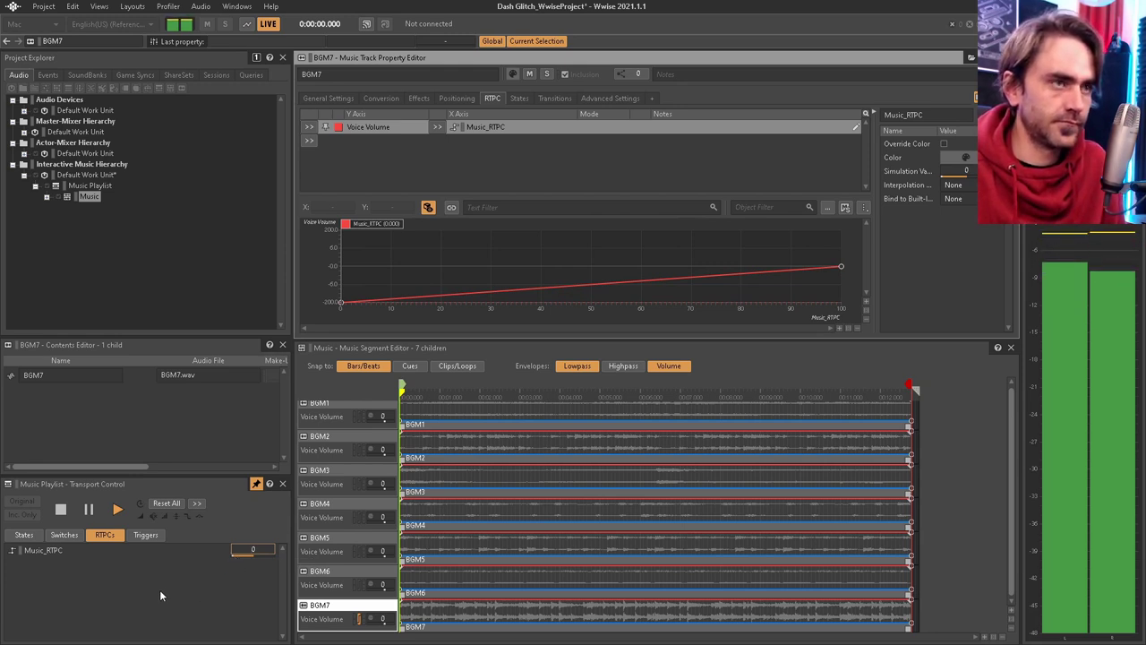
click(51, 506)
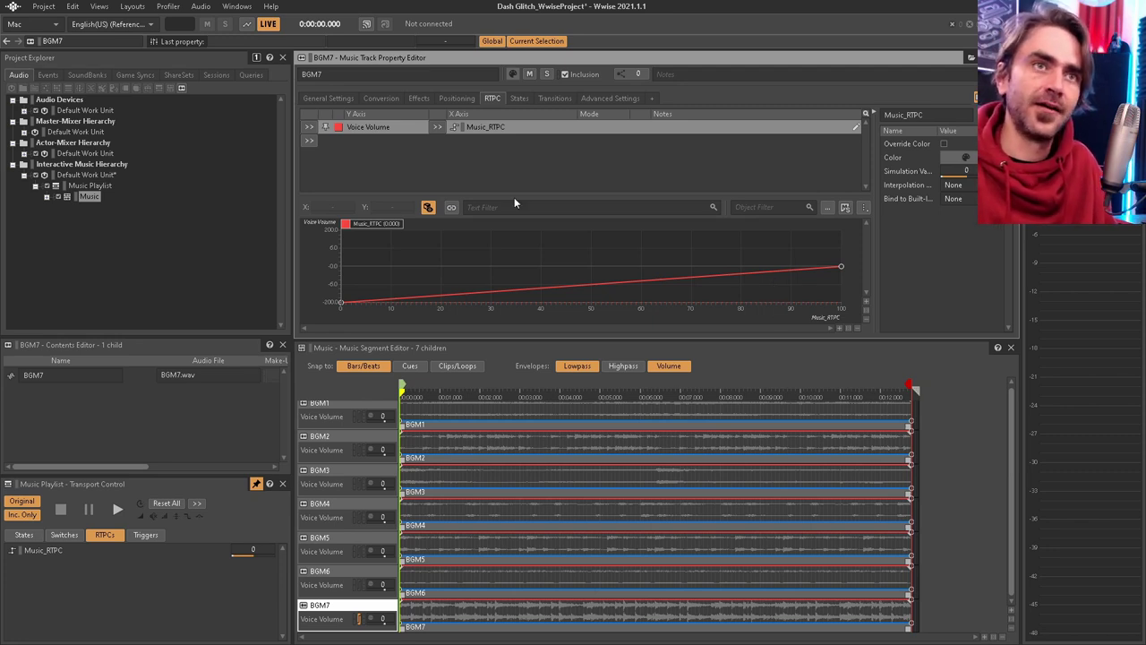
Shape BGM7's volume curve with added points so it stays silent until about 88 and rises to nearly 0 dB at about 90
double_click(793, 267)
mouse_move(792, 269)
mouse_down()
mouse_move(794, 307)
mouse_move(779, 304)
mouse_move(793, 270)
mouse_up()
double_click(790, 269)
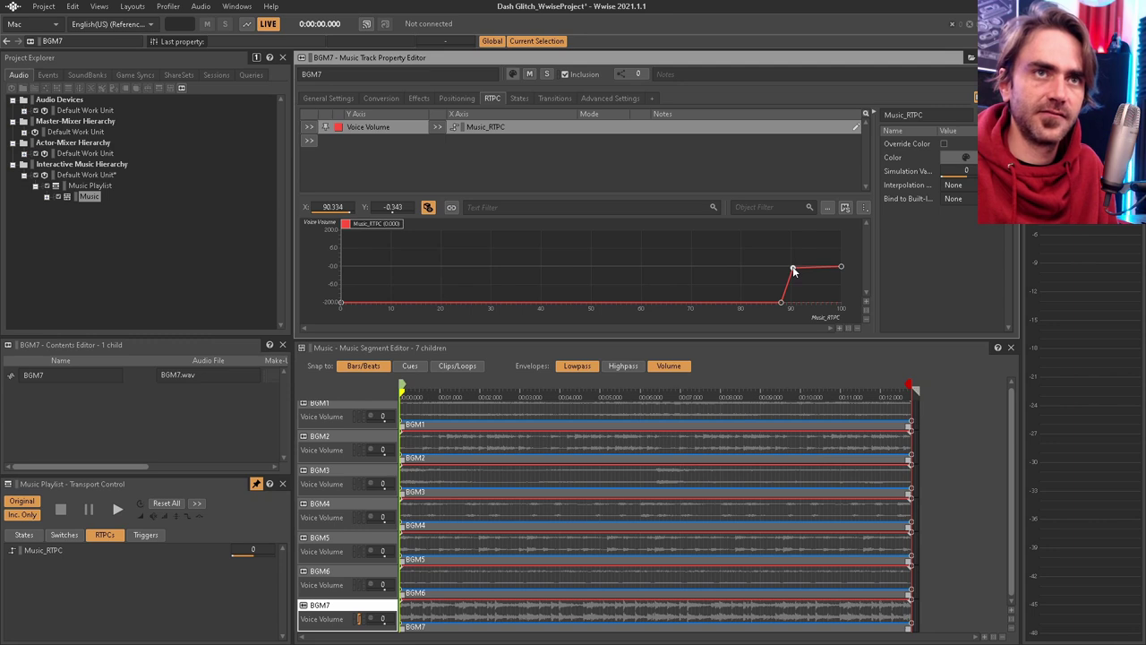
drag(794, 271, 790, 271)
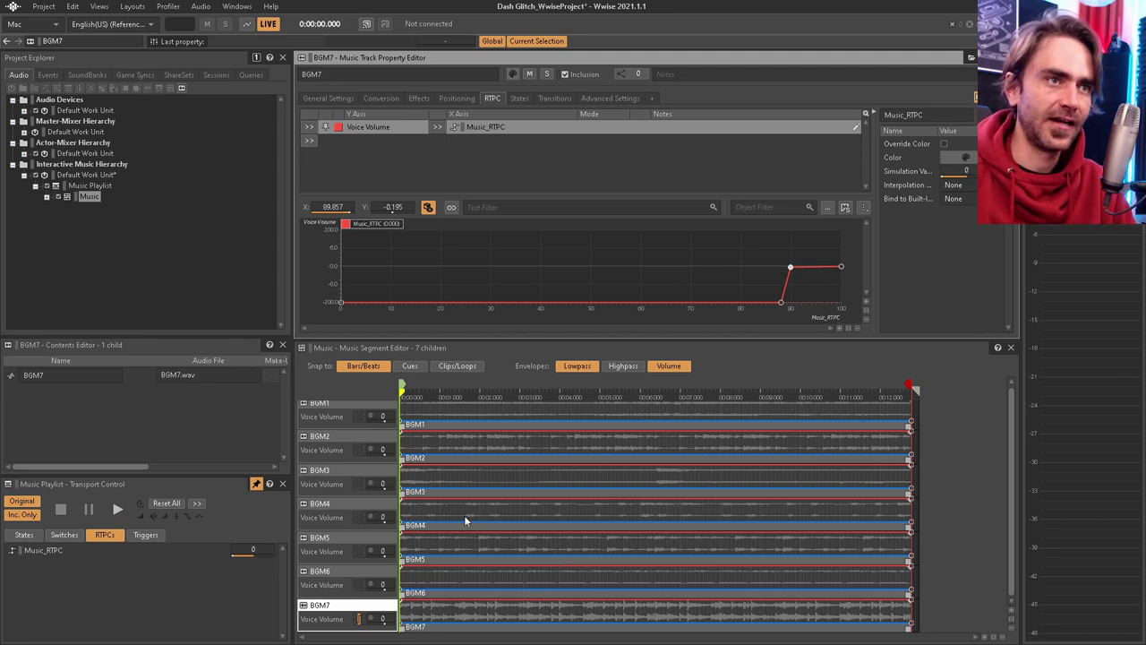
Add a Voice Volume RTPC curve driven by Music_RTPC to the BGM1 track
scroll(428, 511, up, 1)
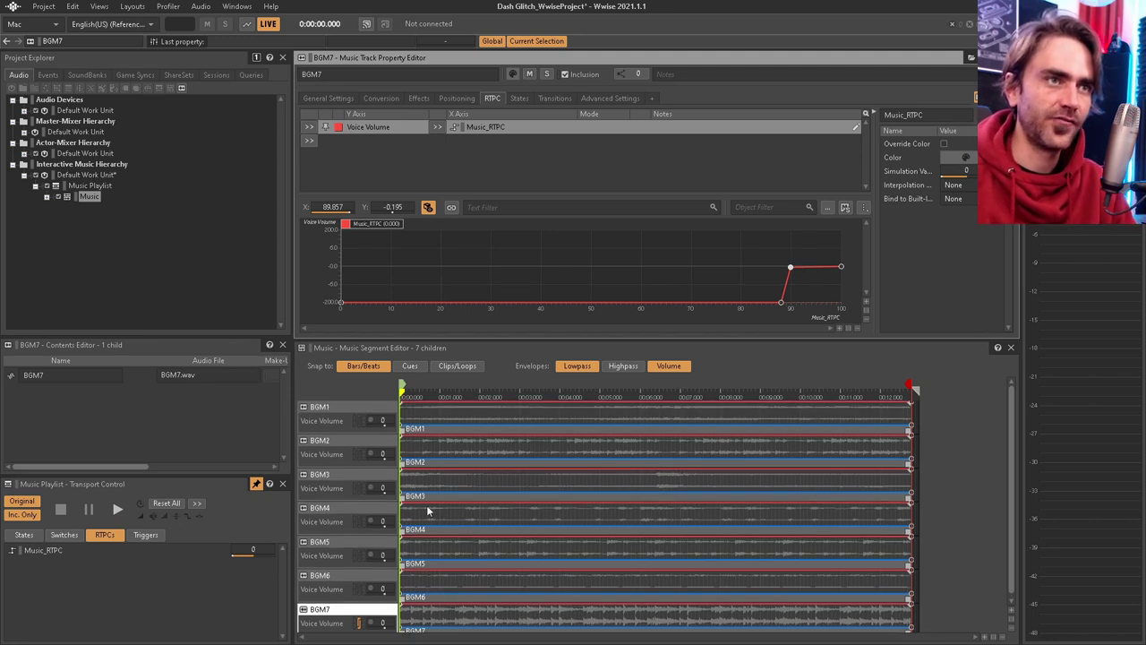
click(320, 440)
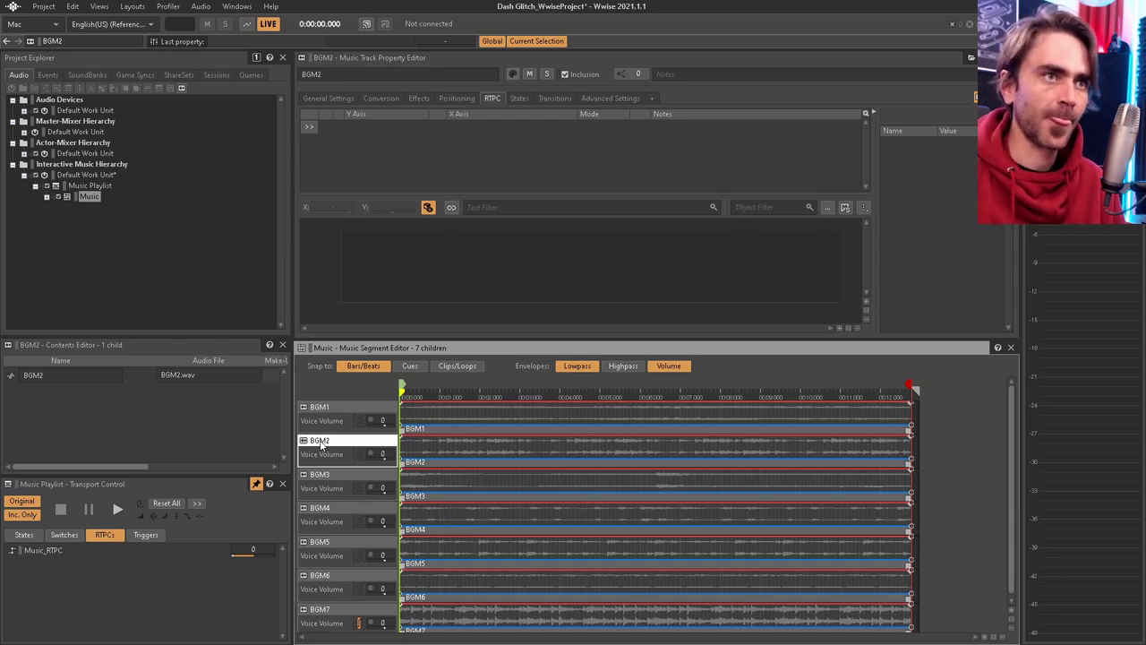
scroll(328, 555, down, 1)
scroll(336, 583, up, 1)
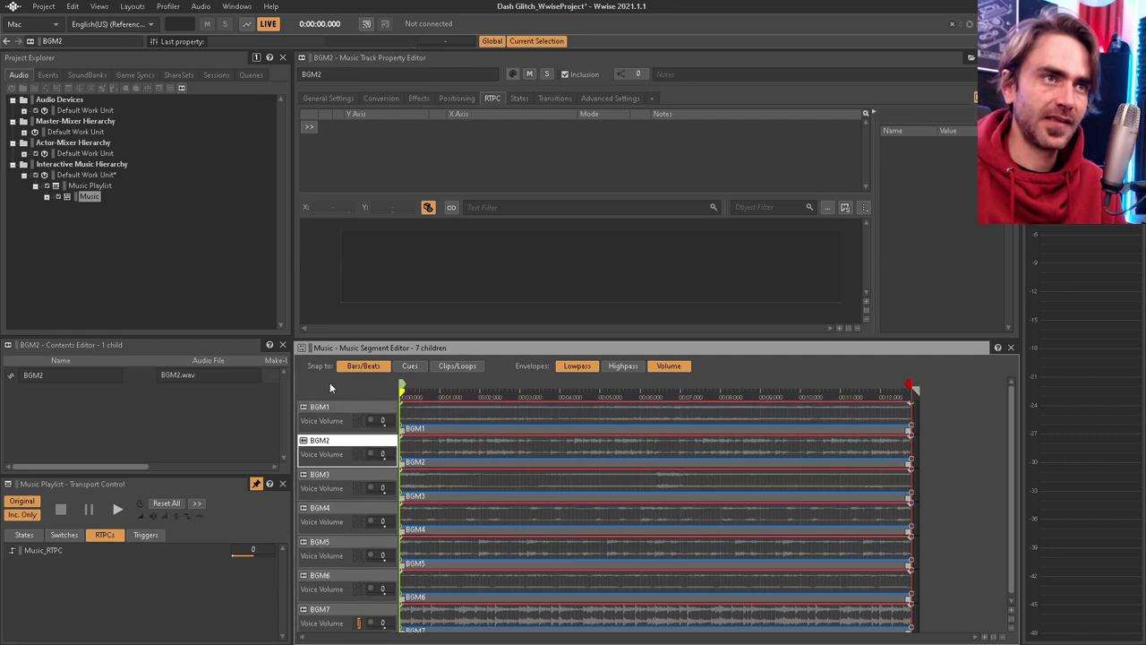
click(330, 412)
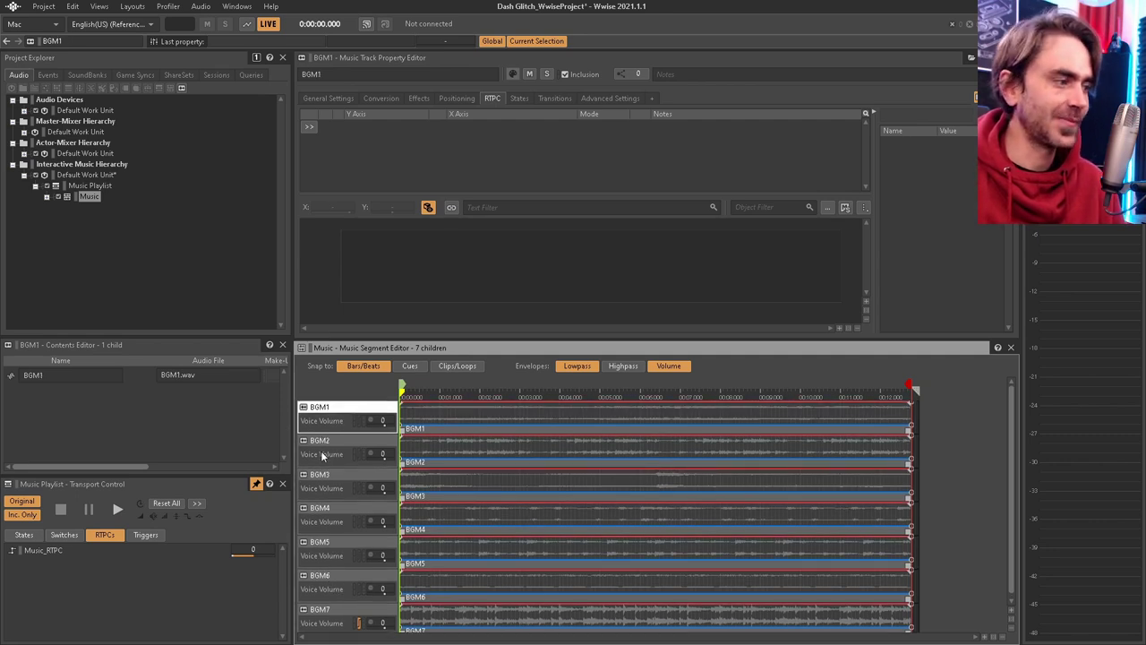
click(328, 454)
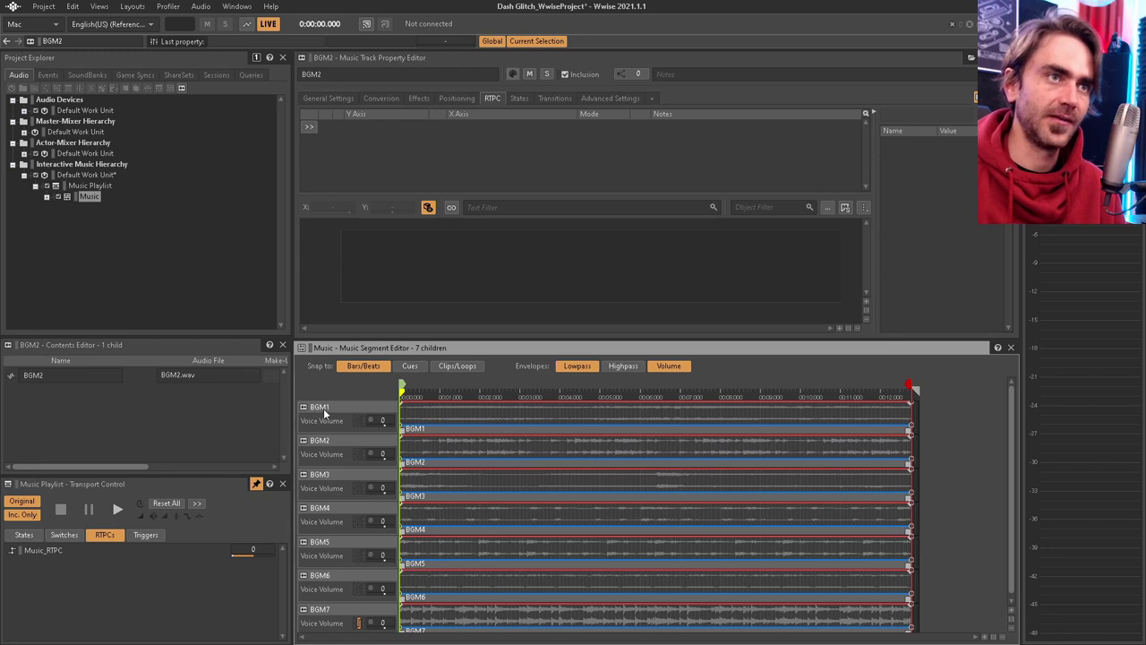
click(326, 413)
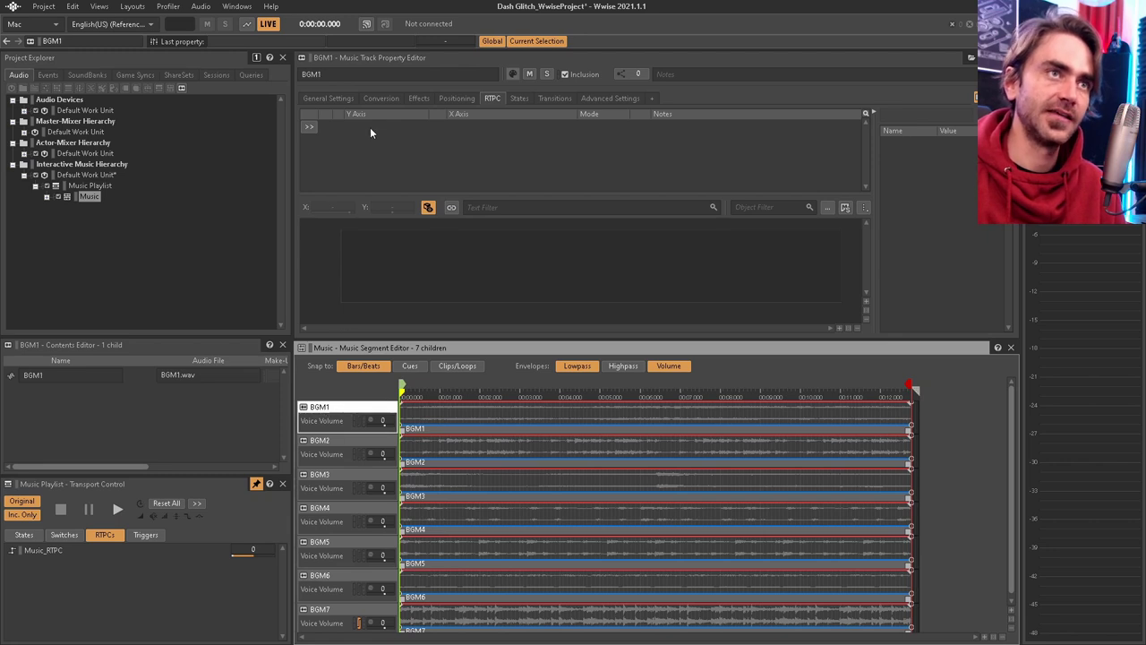
click(311, 128)
click(387, 562)
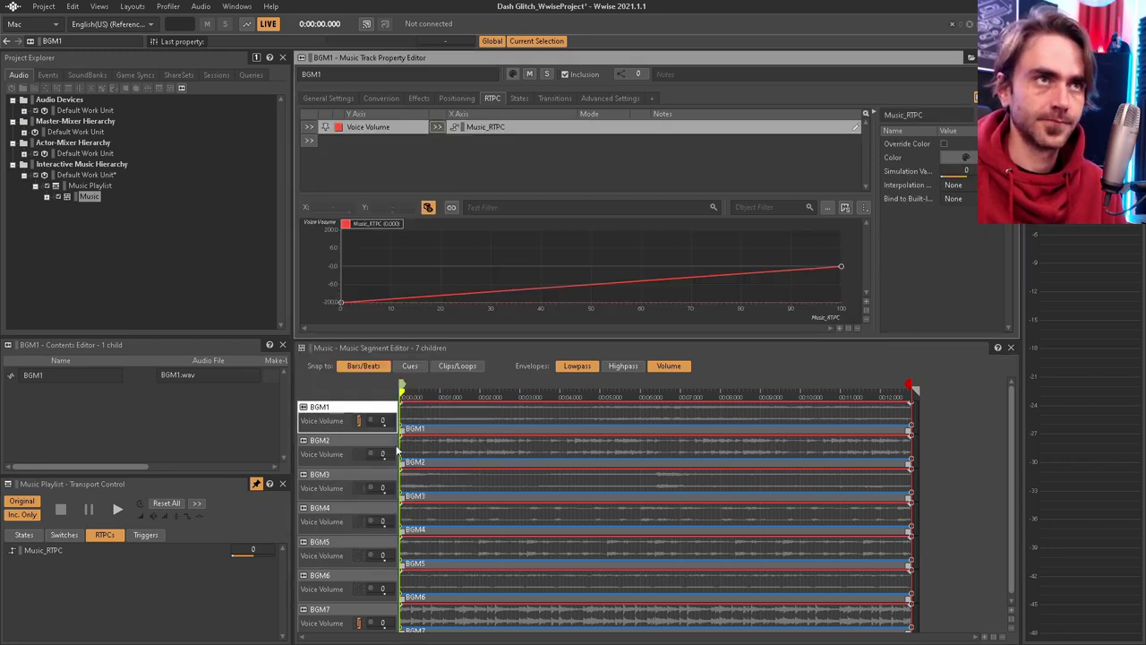
Add Voice Volume RTPC curves driven by Music_RTPC to each of the tracks BGM2 through BGM6
click(327, 439)
click(311, 127)
click(377, 559)
click(319, 473)
click(320, 507)
click(311, 127)
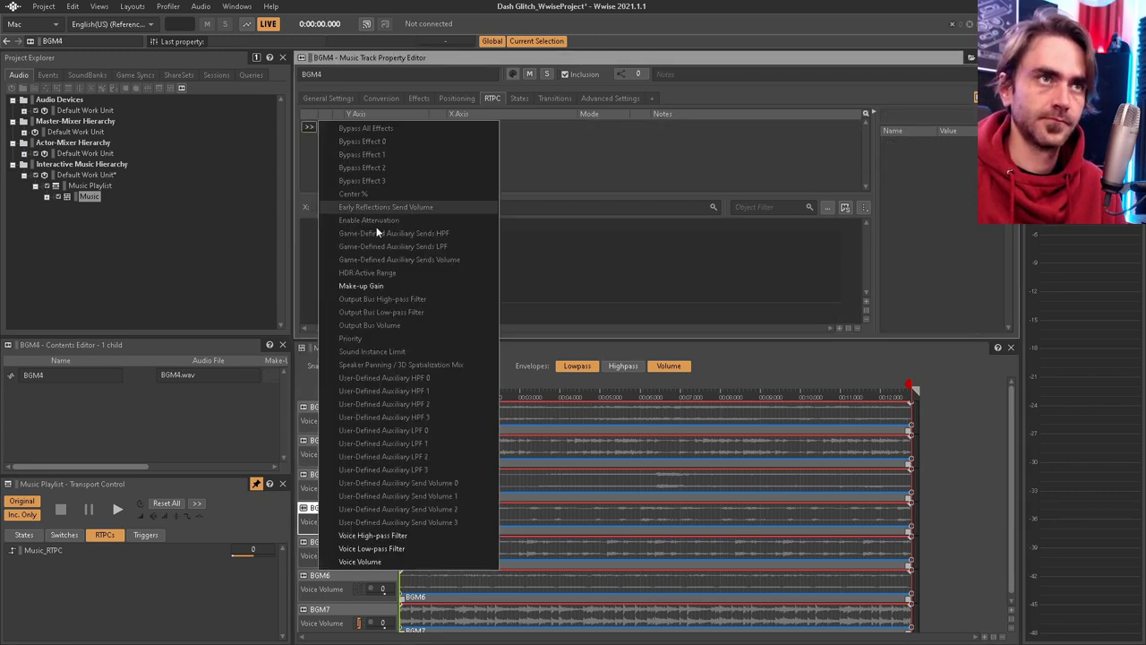
click(377, 559)
click(319, 541)
click(320, 575)
click(311, 127)
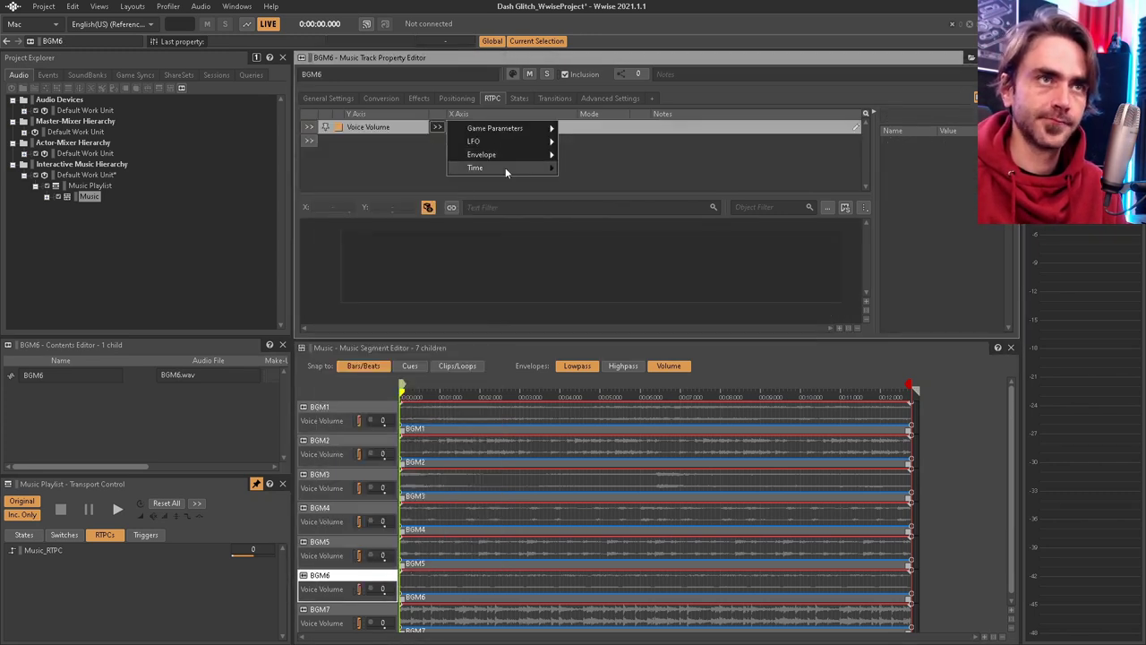
click(505, 171)
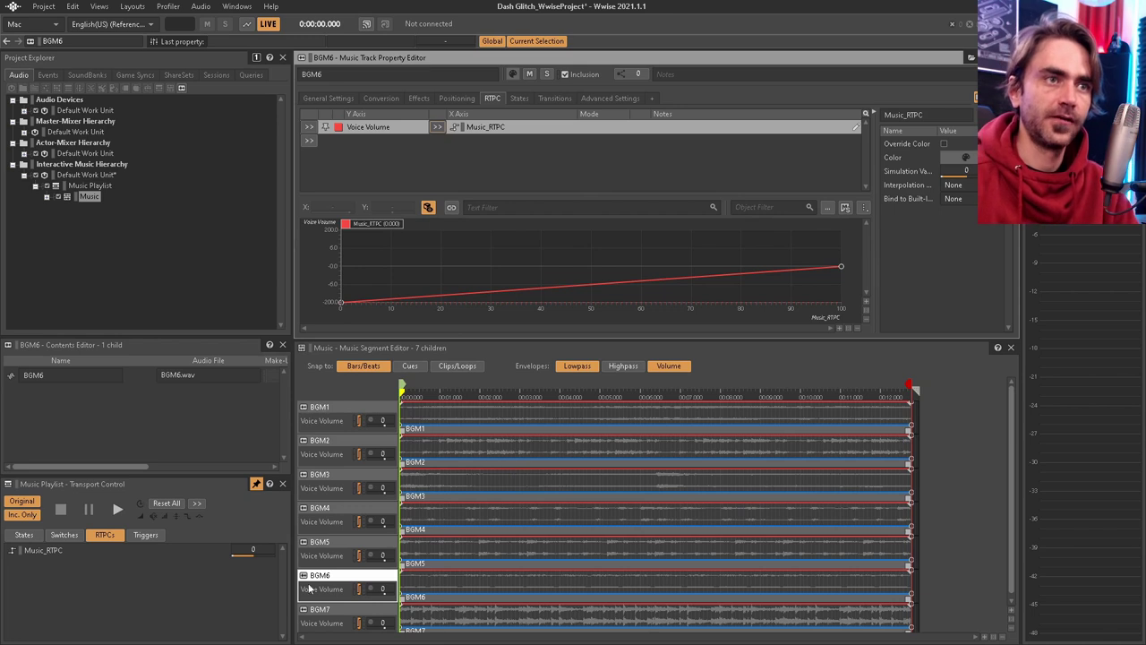
Select the BGM5 track and enlarge the track rows in the Music Segment Editor
click(322, 547)
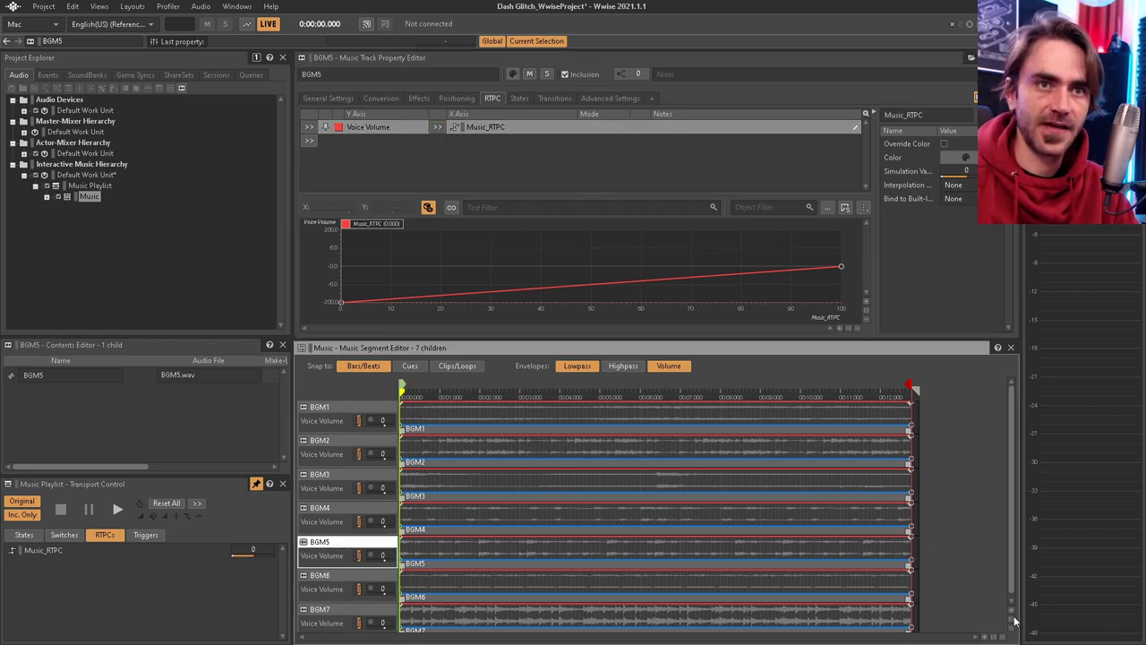
click(1014, 612)
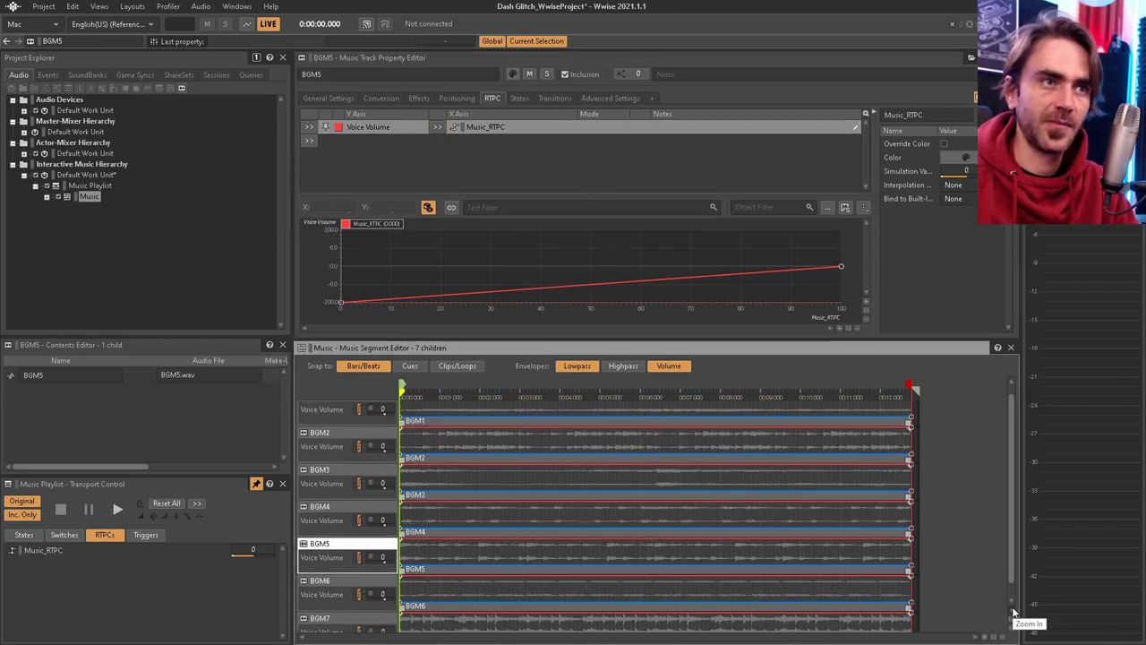
click(1014, 611)
click(1013, 611)
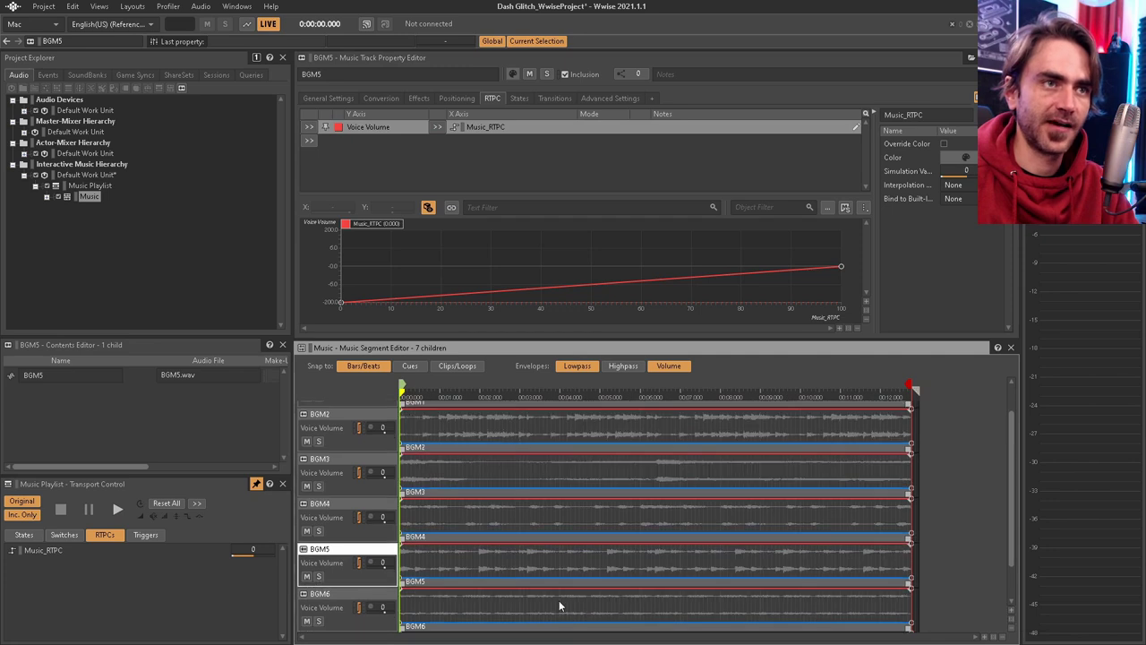
Solo the BGM5 track, play the music and raise Music_RTPC to about 98 to audition the layer
click(319, 576)
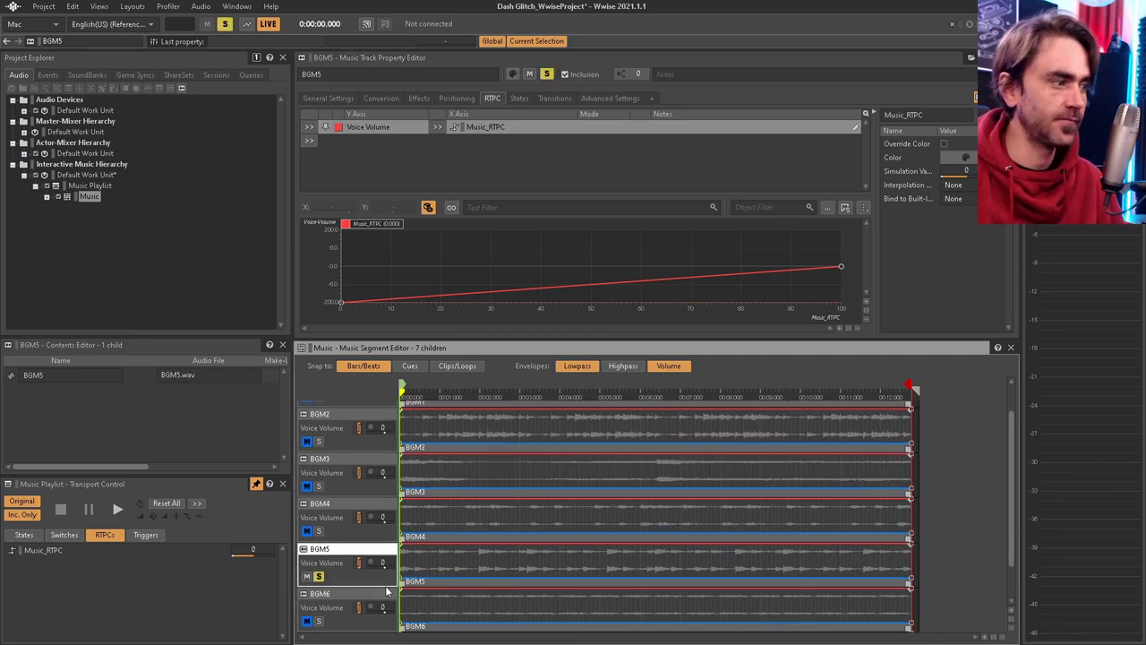
key(space)
drag(235, 556, 242, 557)
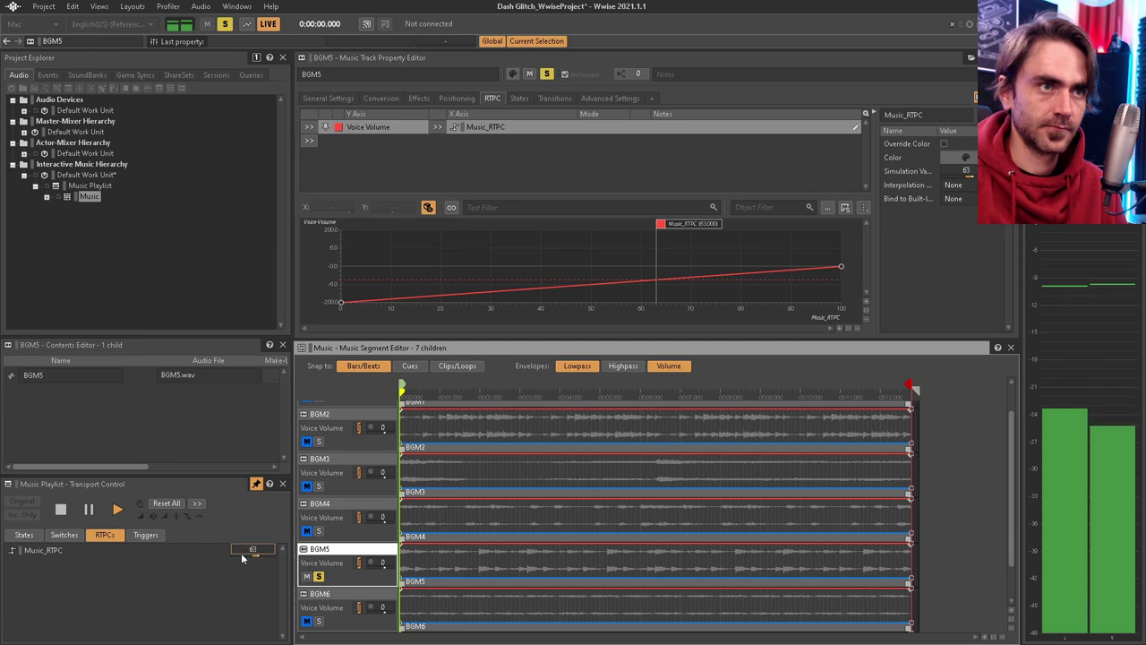
click(61, 509)
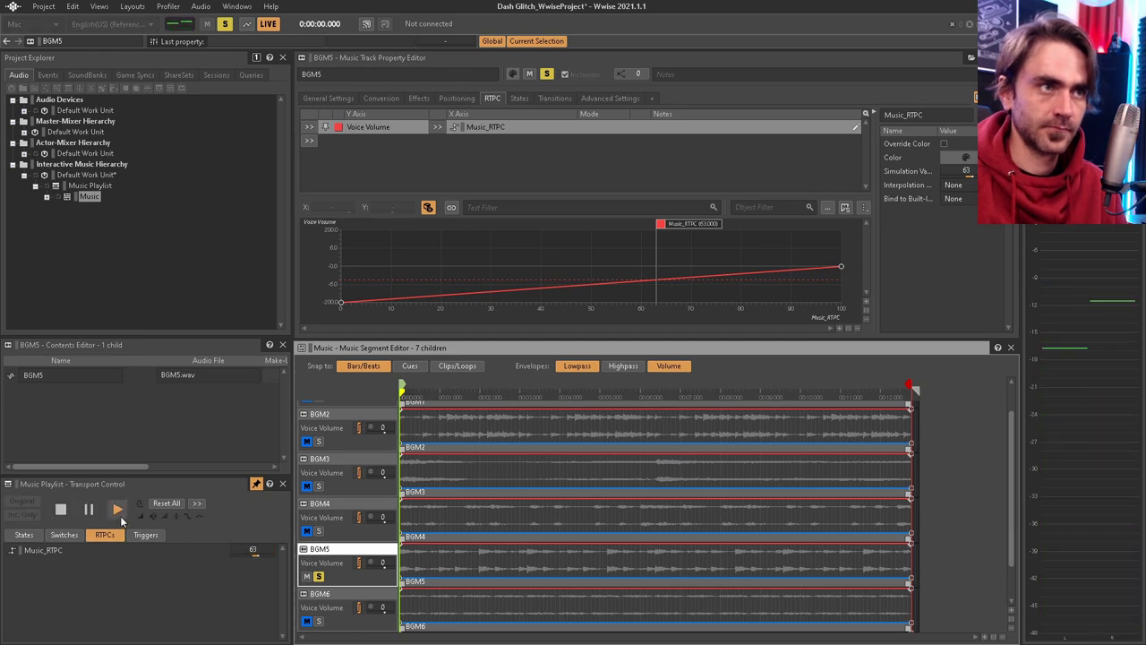
click(119, 513)
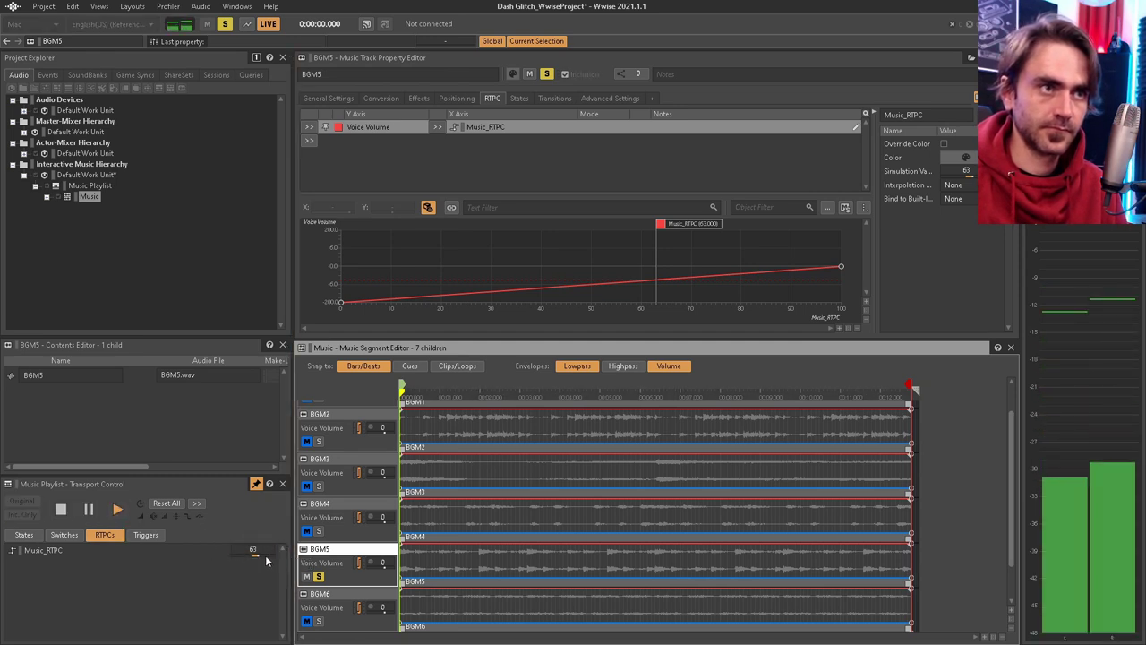
drag(262, 560, 304, 563)
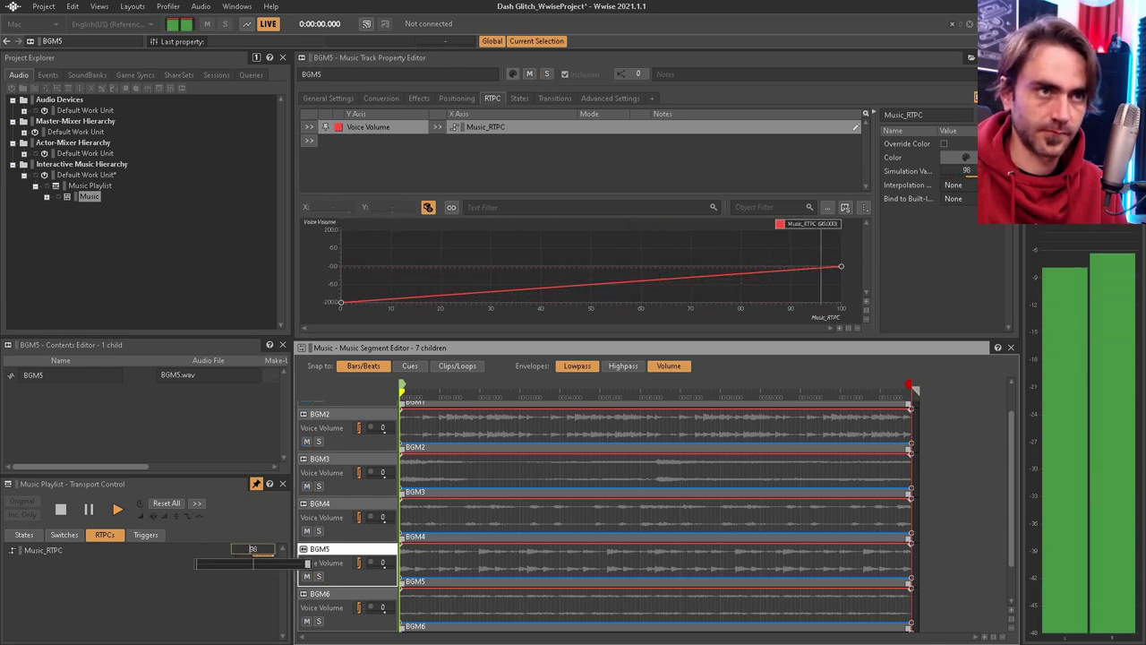
Solo BGM5 and BGM2 together to hear how the two layers combine with Music_RTPC at 100
click(318, 575)
scroll(352, 472, up, 1)
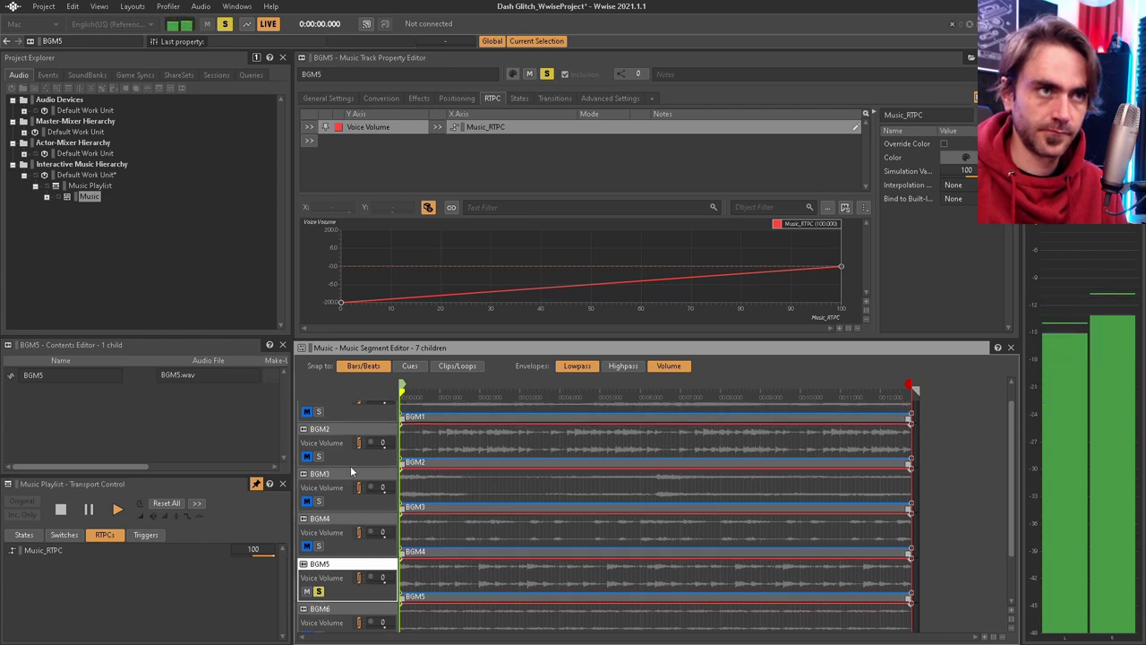
click(318, 457)
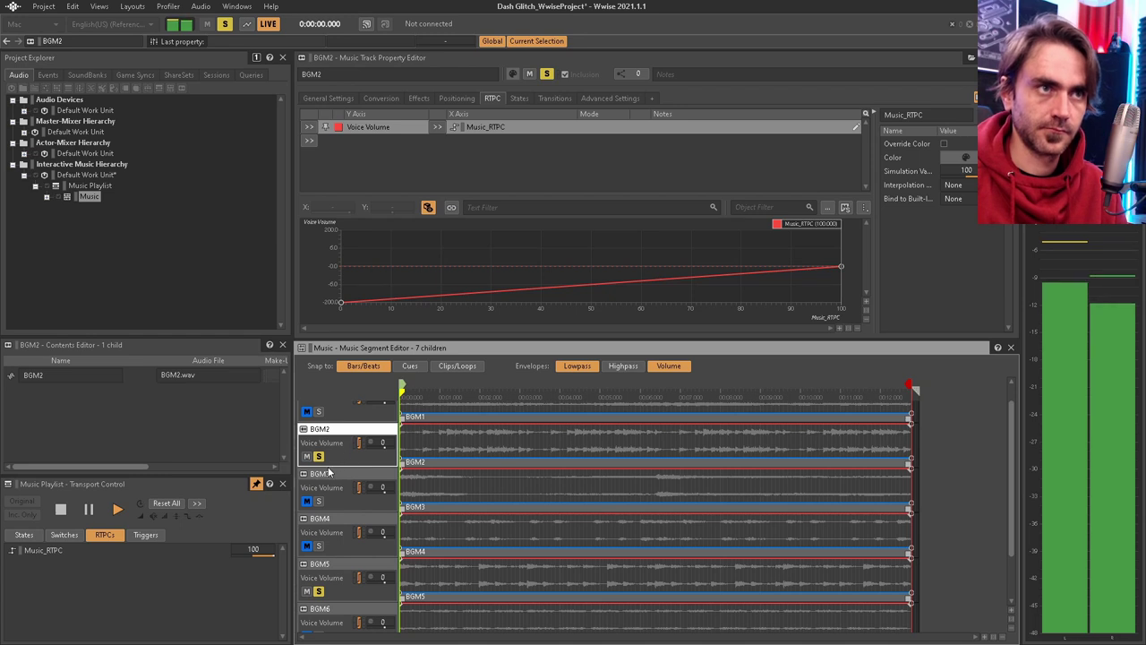
click(334, 568)
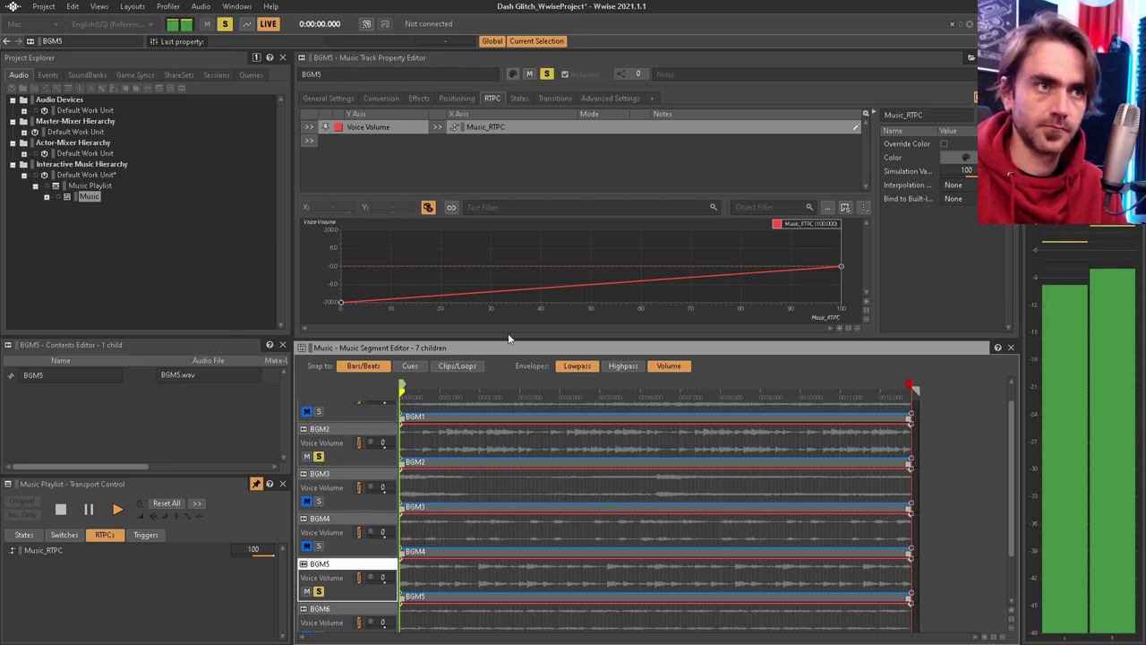
Shape BGM2's volume curve to stay at -200 until about 22 and rise to nearly 0 dB at about 44
click(326, 427)
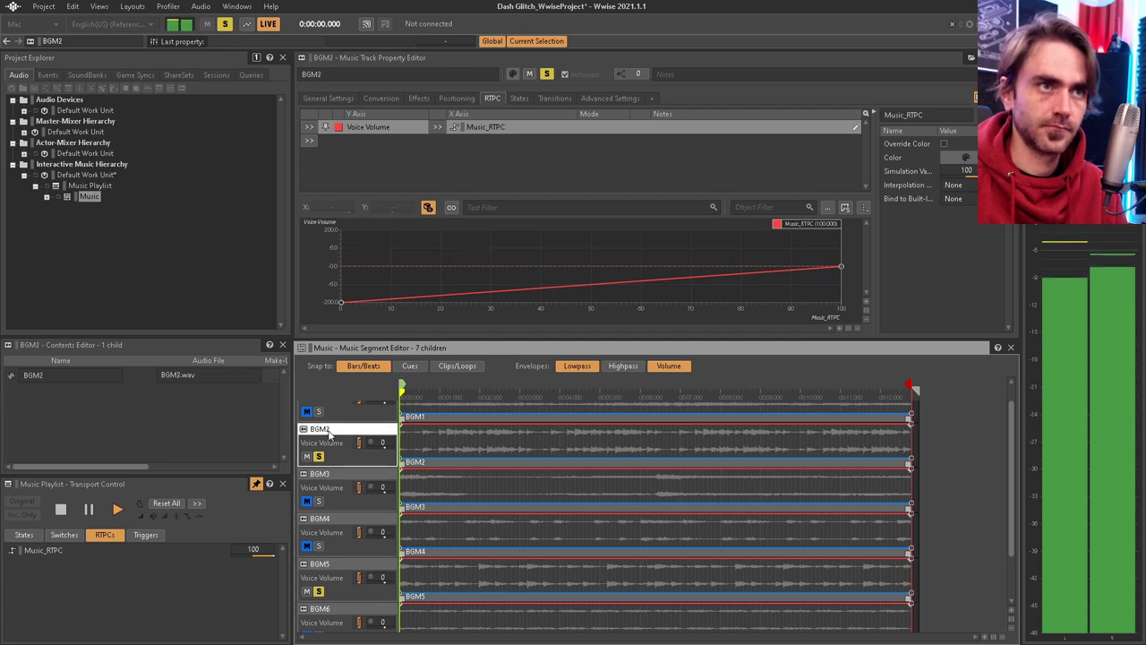
double_click(425, 297)
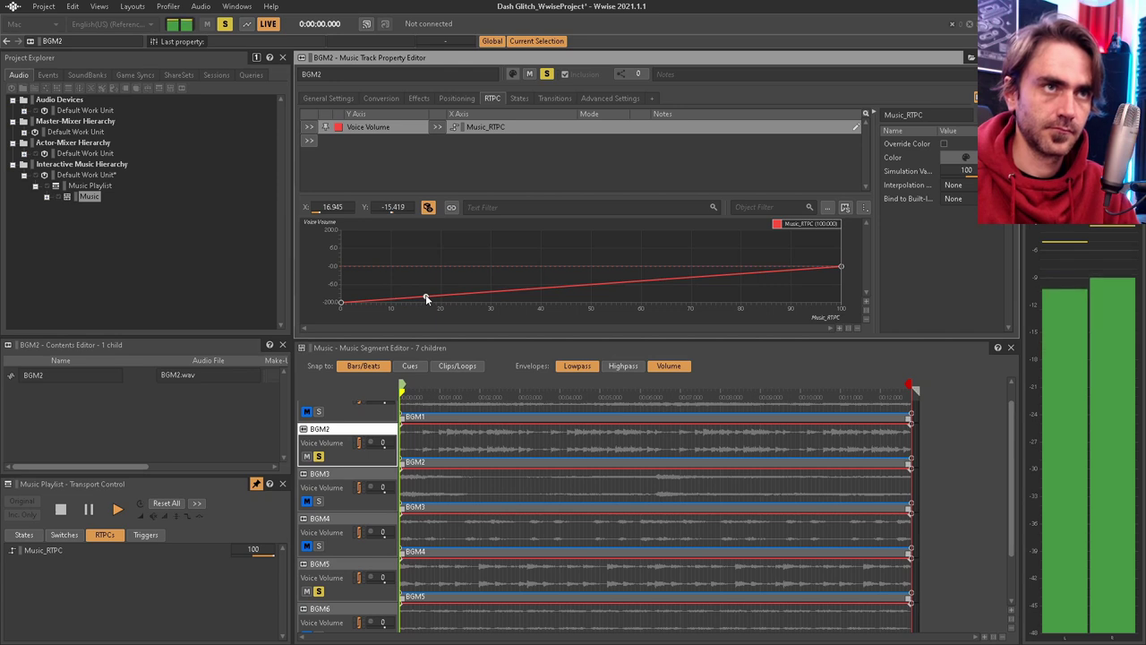
drag(425, 297, 478, 302)
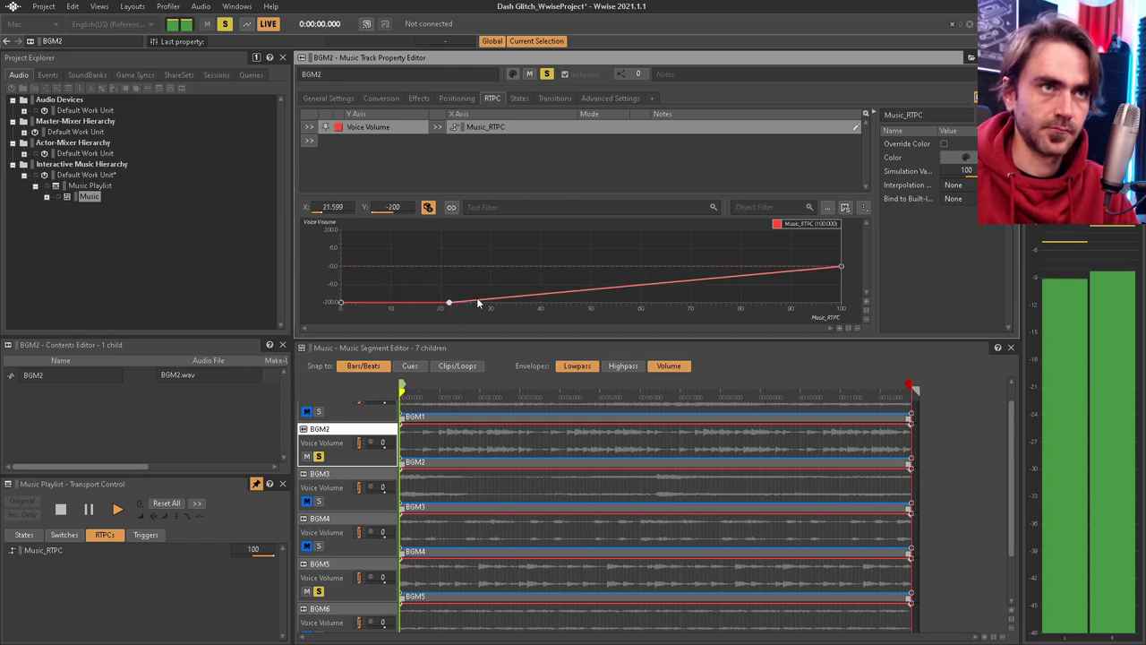
double_click(526, 296)
drag(527, 296, 561, 266)
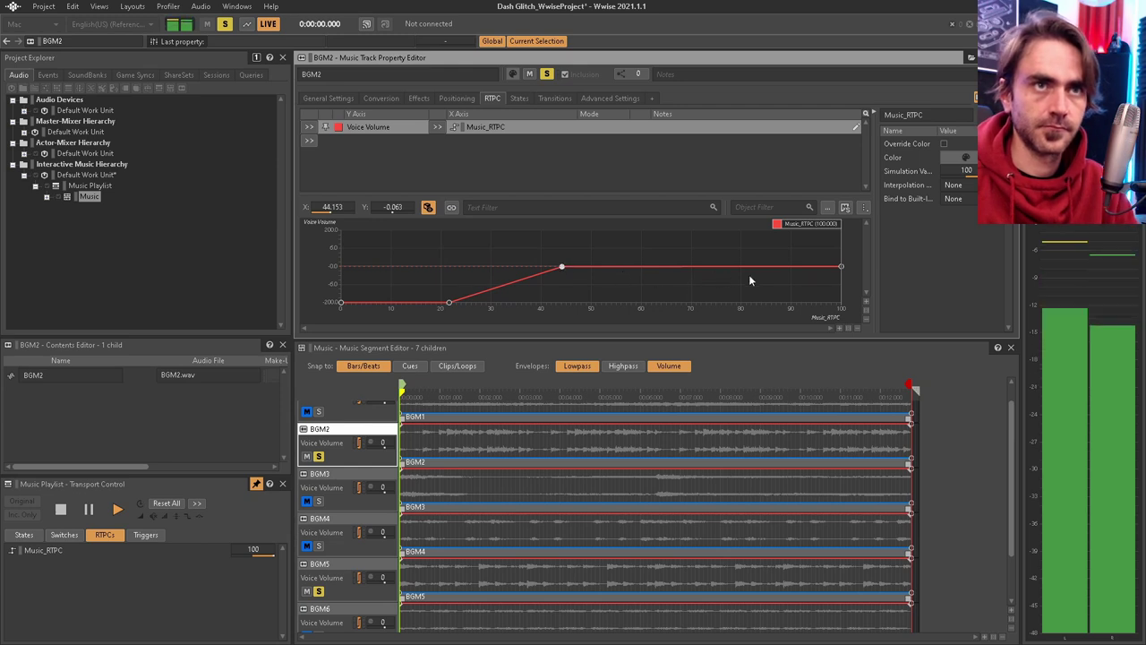
Hold BGM2's curve near 0 dB until about 88, then drop it to -200 at about 90 and keep it there through 100
double_click(784, 266)
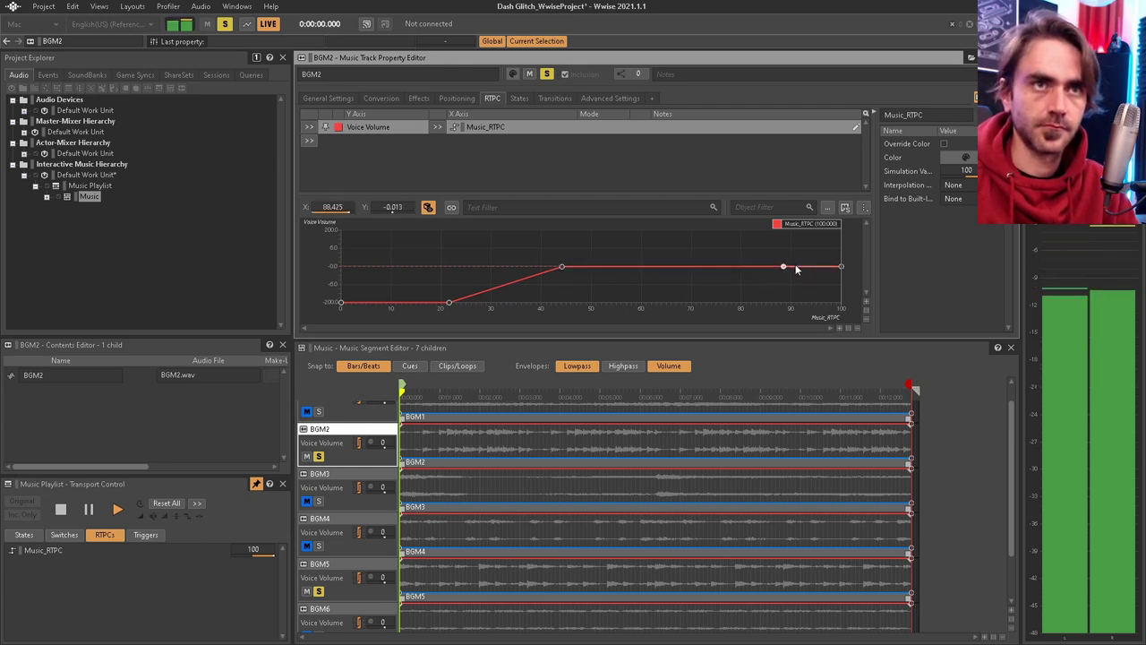
double_click(795, 266)
drag(795, 266, 791, 302)
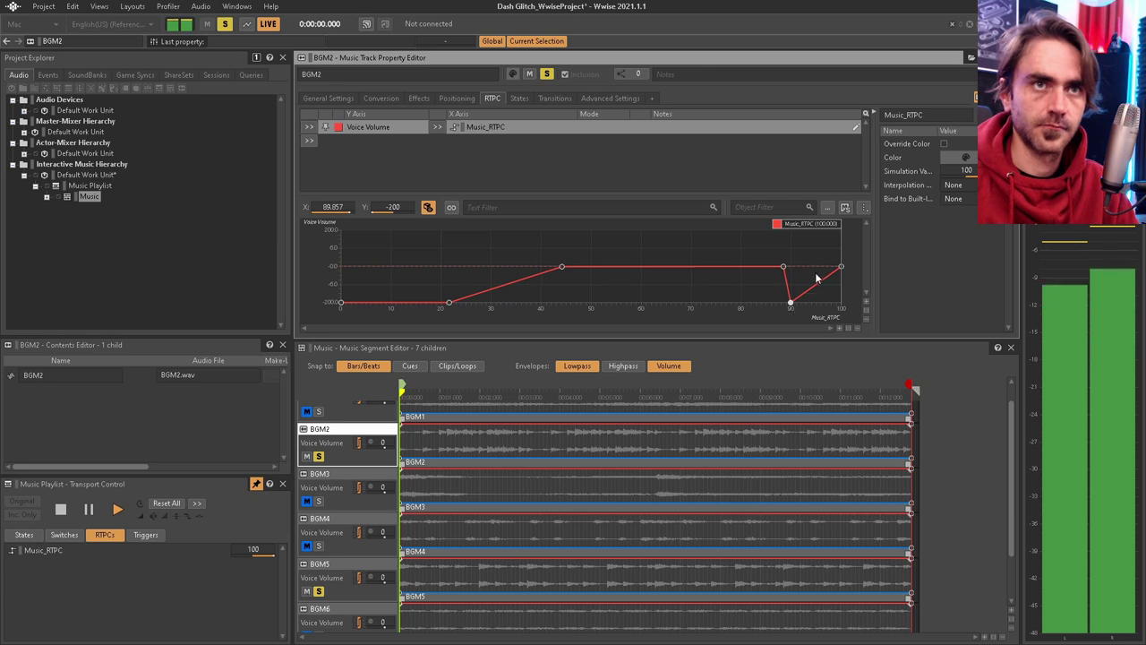
drag(841, 269, 842, 303)
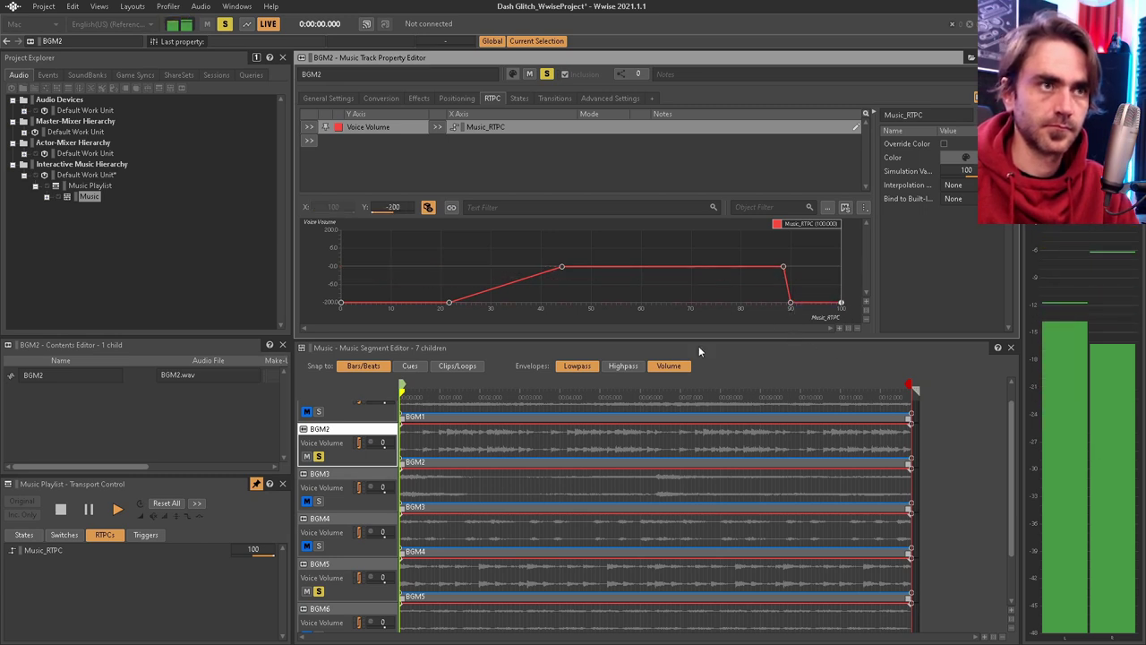
Shape BGM5's volume curve to rise from -200 at about 63 to nearly 0 dB between about 71 and 88, and return to -200 from about 92
click(332, 563)
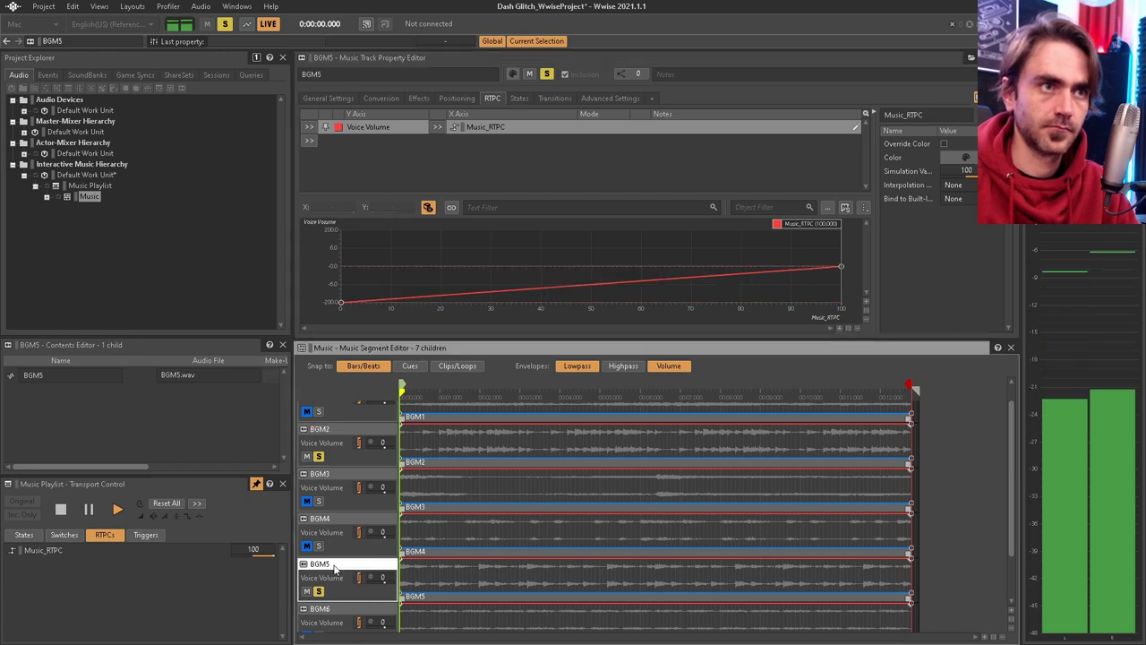
double_click(792, 269)
drag(792, 268, 797, 313)
double_click(779, 268)
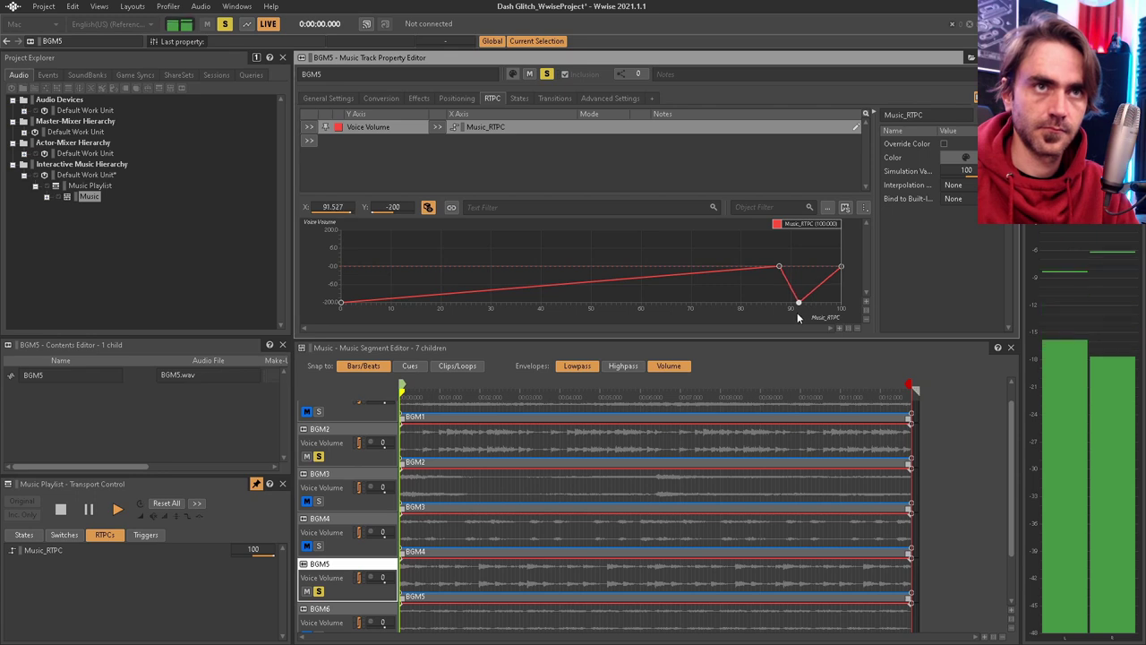
click(780, 268)
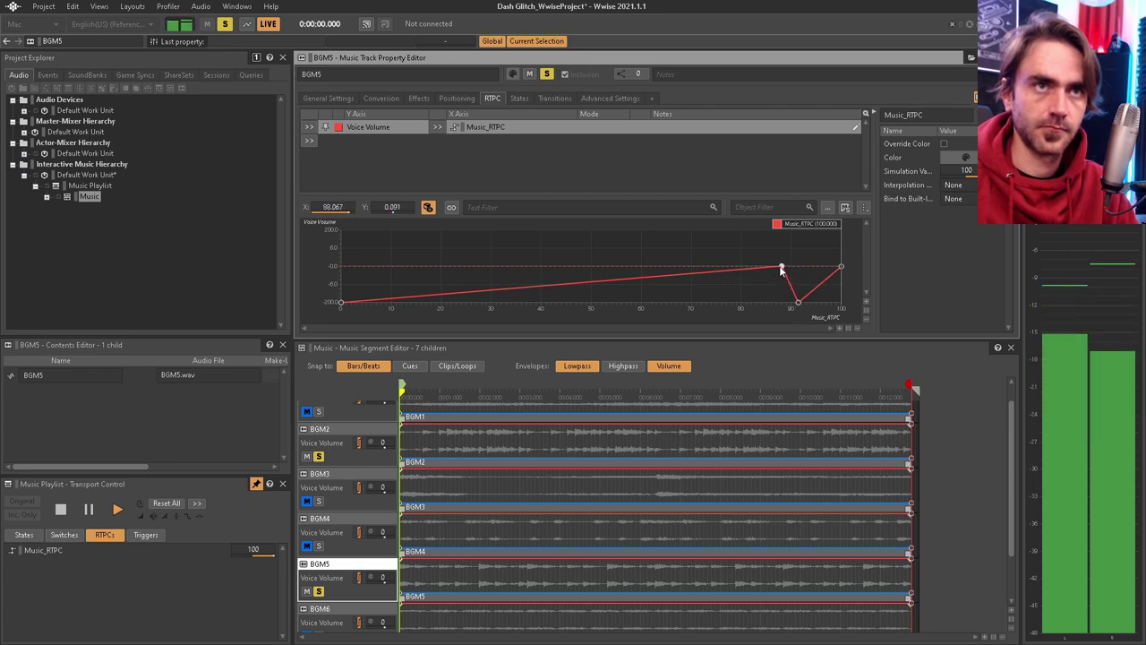
drag(781, 269, 841, 303)
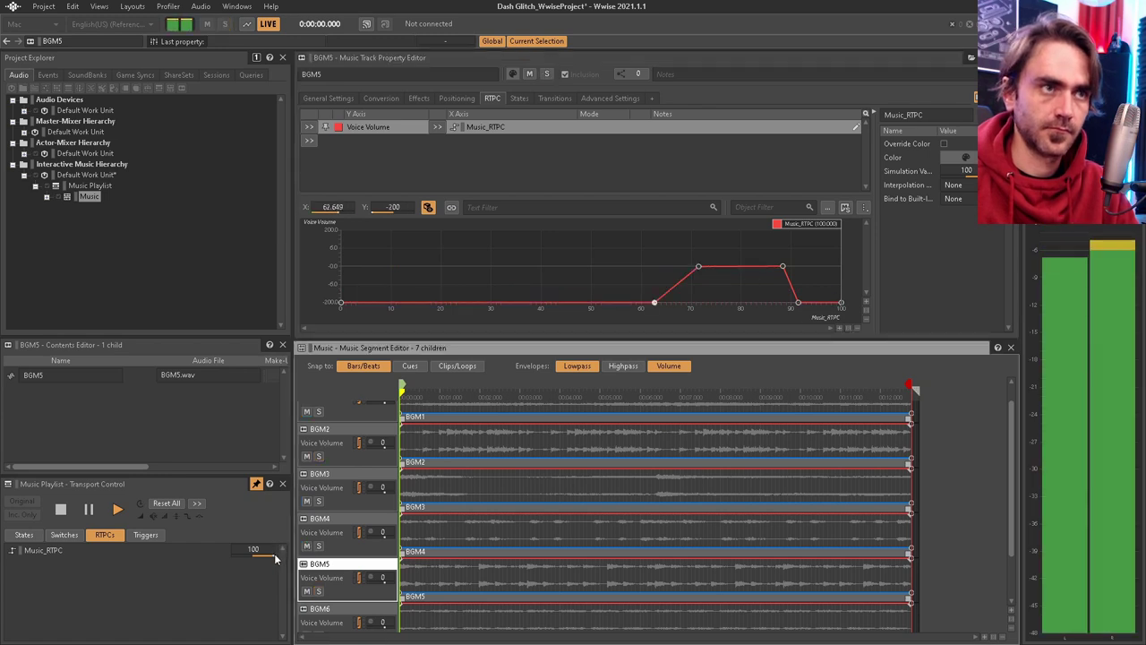
Reset Music_RTPC to 0 and raise the start of BGM1's volume curve to about 0 dB to flatten it
drag(275, 556, 251, 561)
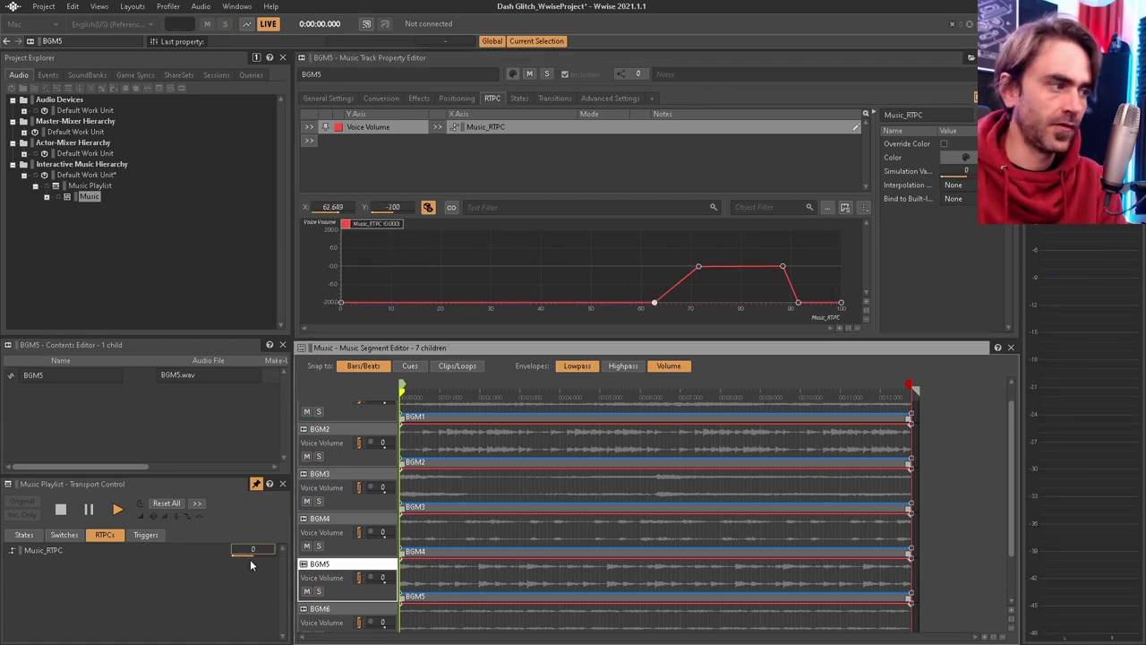
scroll(515, 487, up, 1)
click(331, 409)
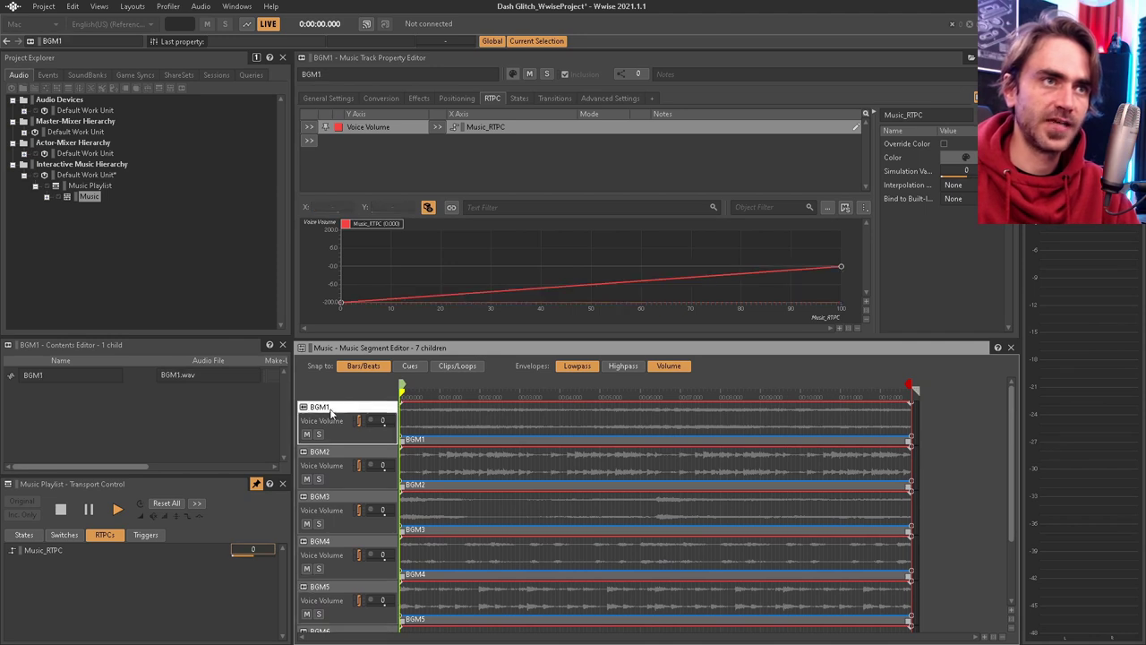
drag(344, 303, 339, 268)
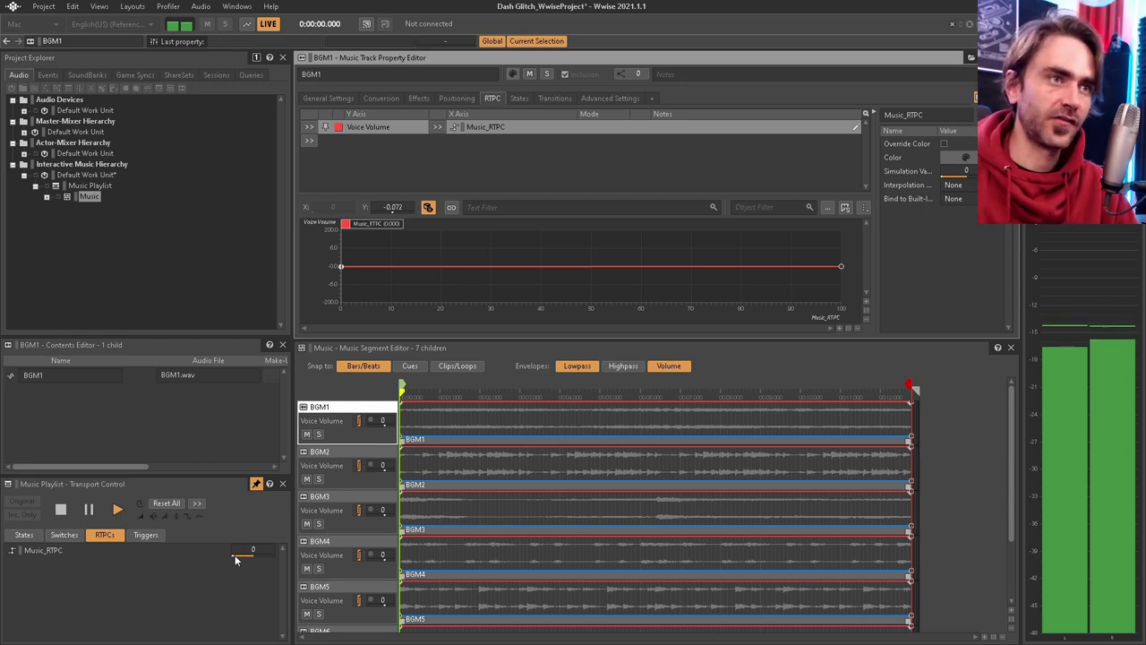
mouse_move(237, 561)
mouse_down()
mouse_move(199, 564)
mouse_move(229, 558)
mouse_up()
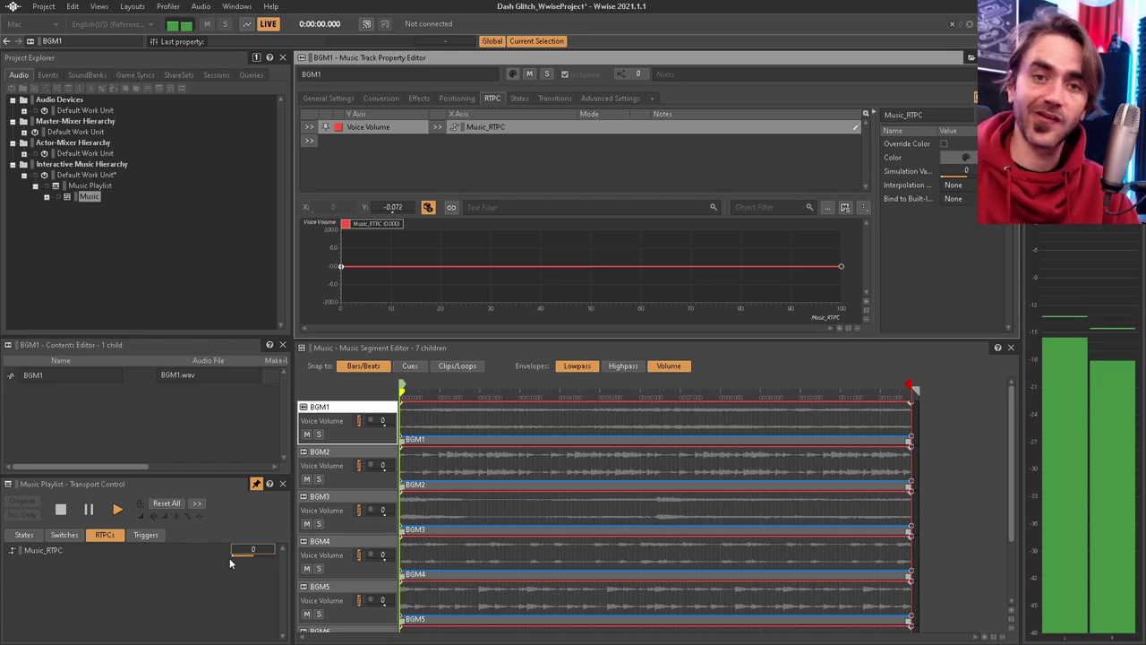
Shape BGM3's volume curve with an added point pulled down to silence ahead of its fade-in
click(330, 453)
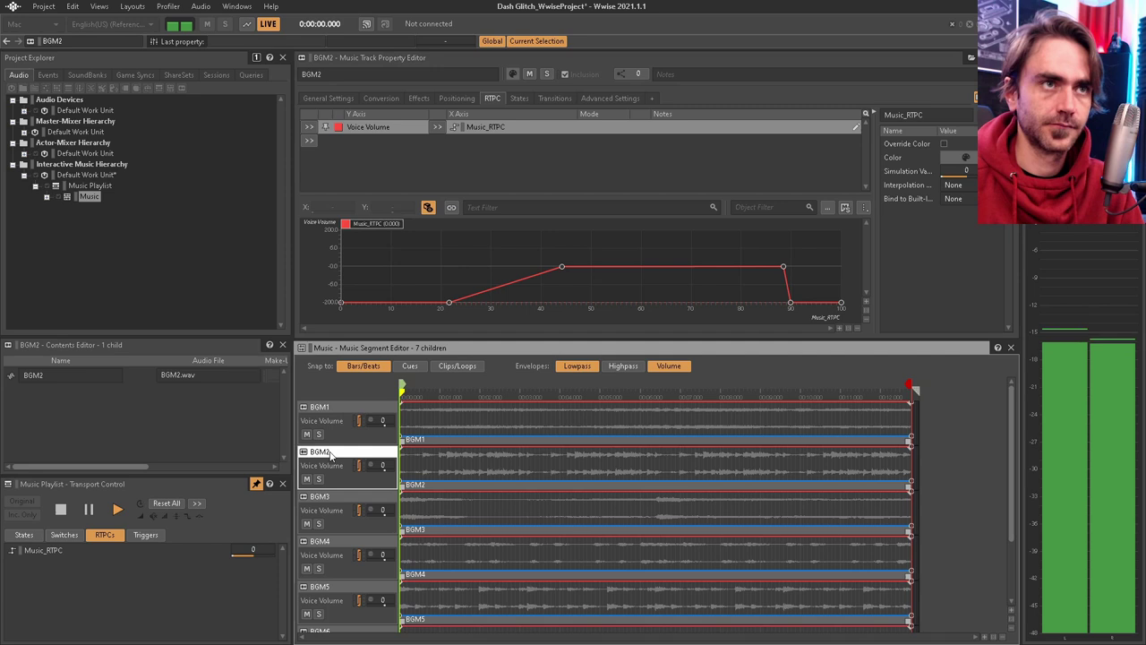
click(335, 502)
click(334, 453)
click(335, 498)
drag(566, 280, 511, 304)
Shape BGM4's volume curve to stay at -200 until about 48 and rise to nearly 0 dB at about 60
click(324, 541)
drag(638, 281, 582, 305)
double_click(604, 271)
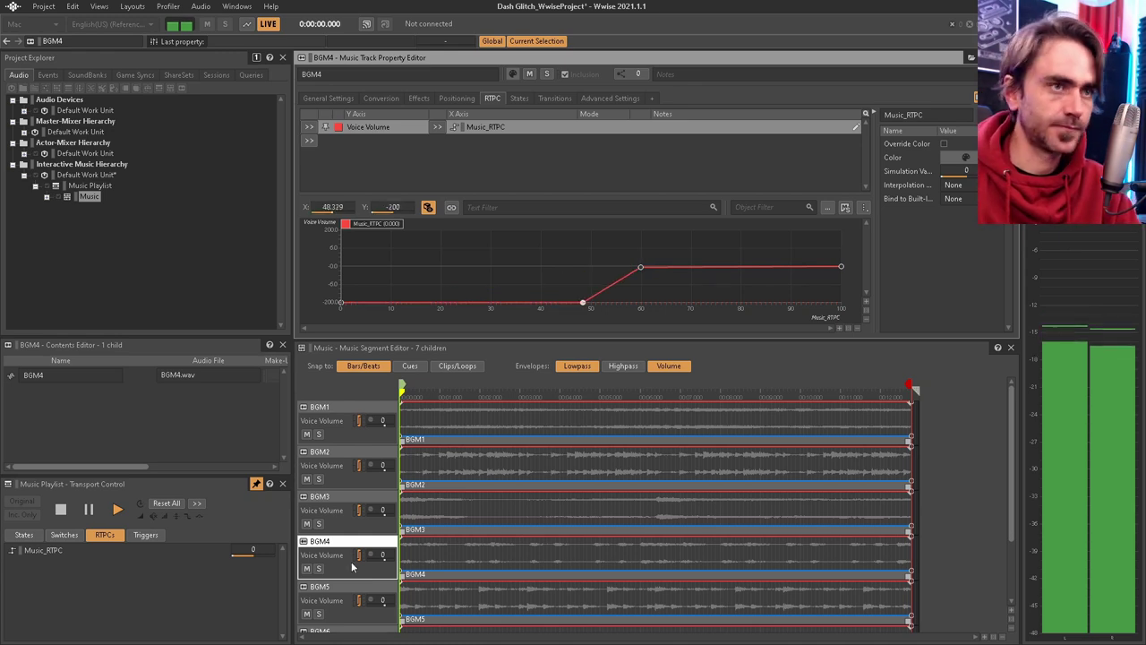
Shape BGM6's volume curve to stay at -200 until about 72 and rise to nearly 0 dB at about 85
scroll(340, 559, down, 1)
click(333, 528)
click(333, 573)
double_click(766, 269)
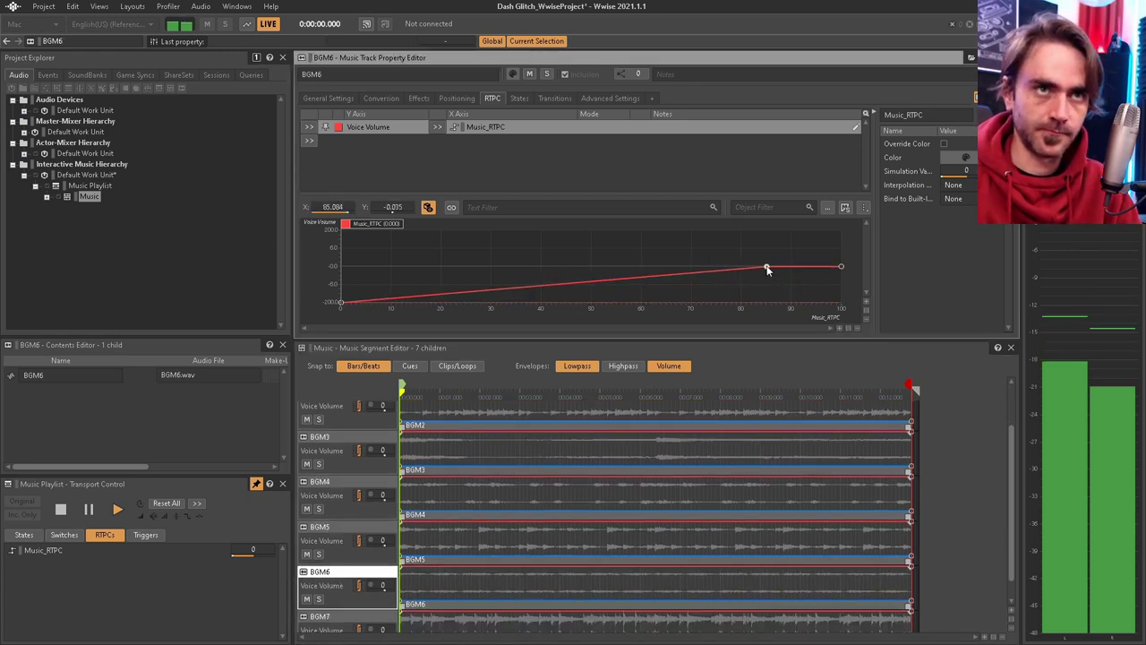
double_click(706, 277)
drag(706, 277, 701, 302)
Sweep Music_RTPC from about 11 up to 99 and back and forth around 90 to audition the layered mix, then stop playback
click(253, 549)
click(208, 563)
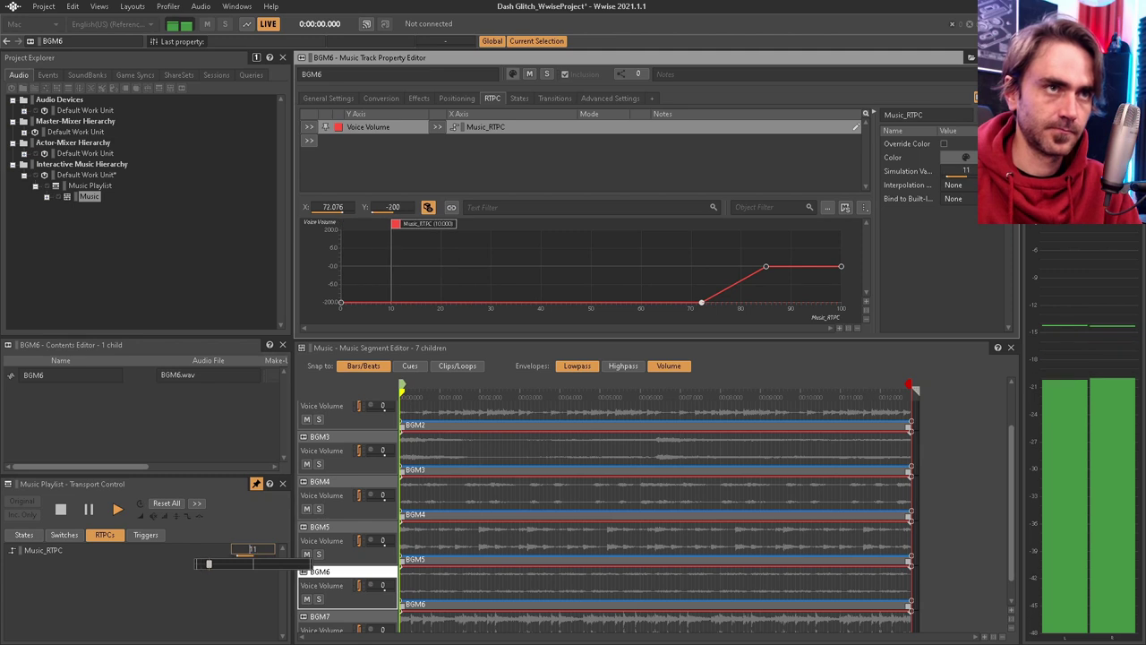
drag(208, 563, 309, 564)
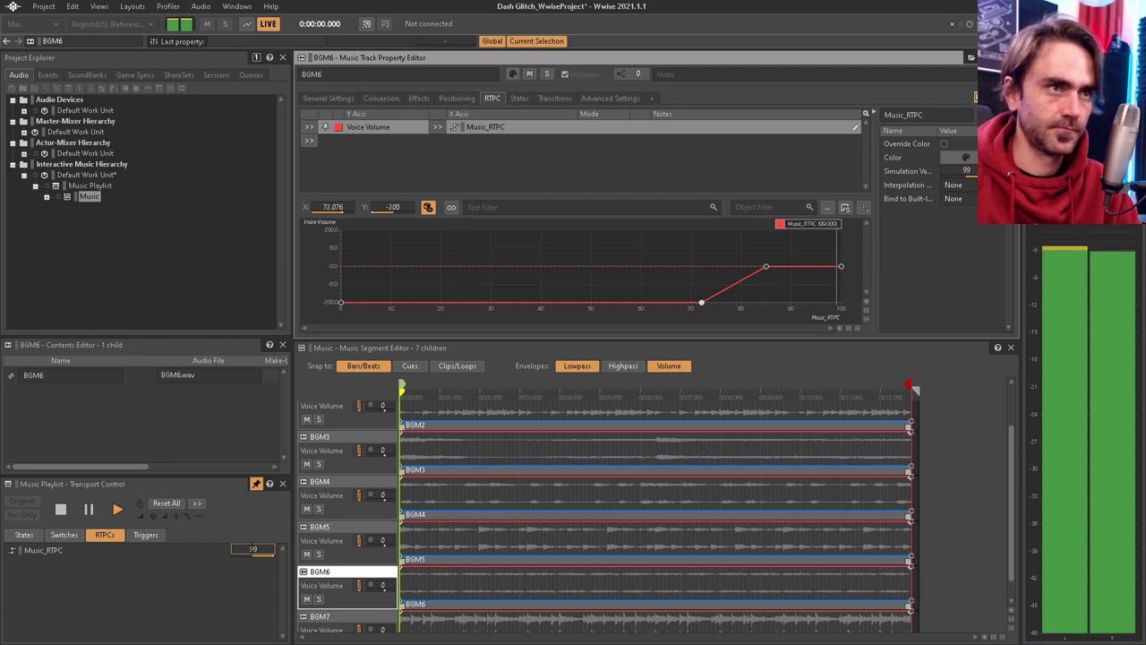
mouse_move(272, 561)
mouse_down()
mouse_move(301, 564)
mouse_move(259, 564)
mouse_move(296, 564)
mouse_up()
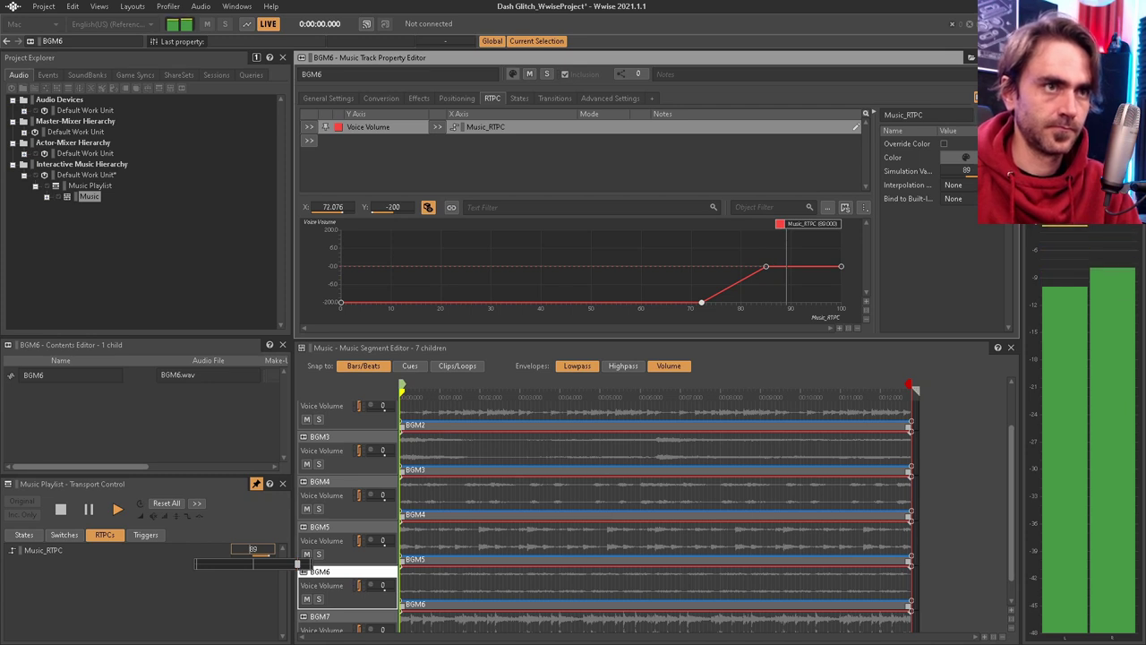
drag(297, 564, 293, 564)
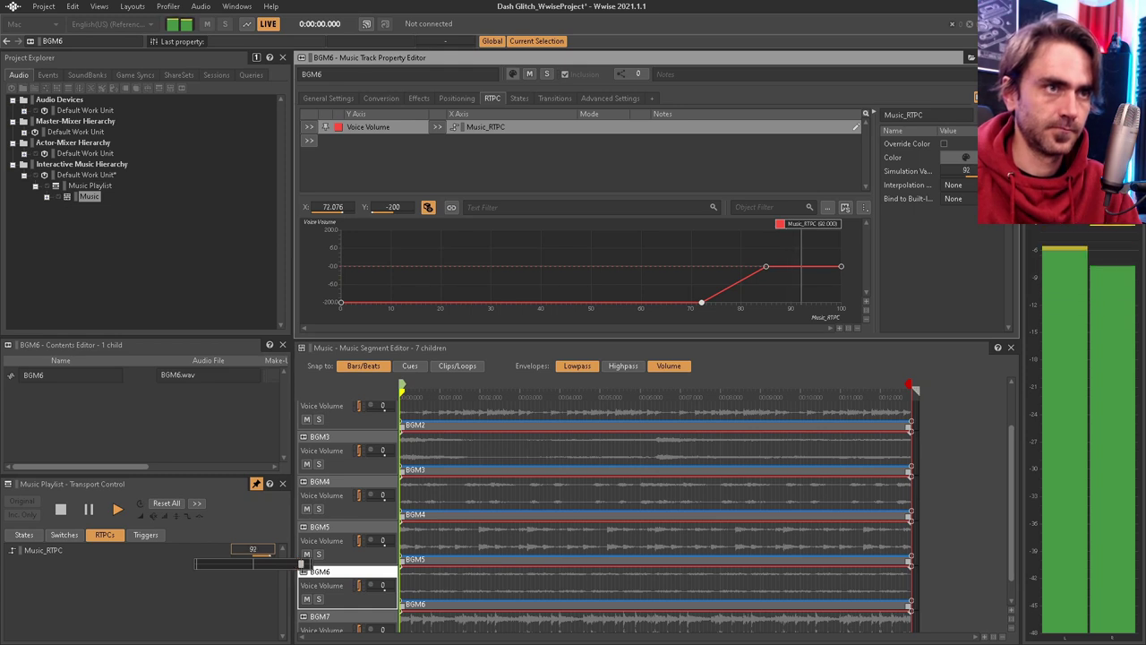
drag(297, 565, 300, 564)
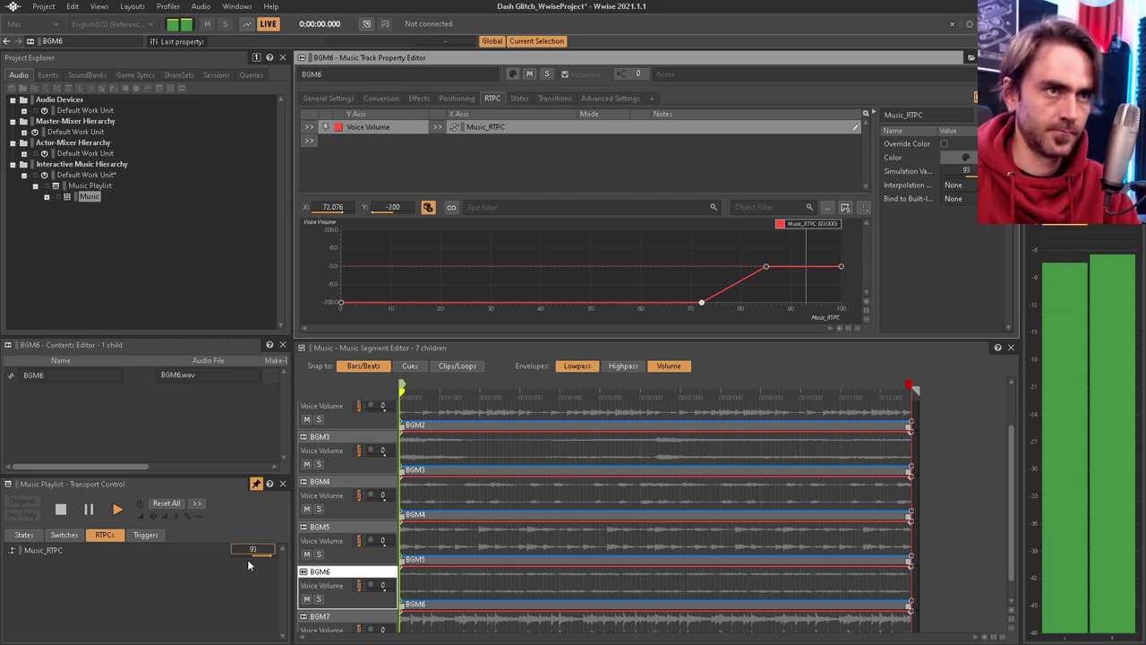
scroll(340, 470, up, 2)
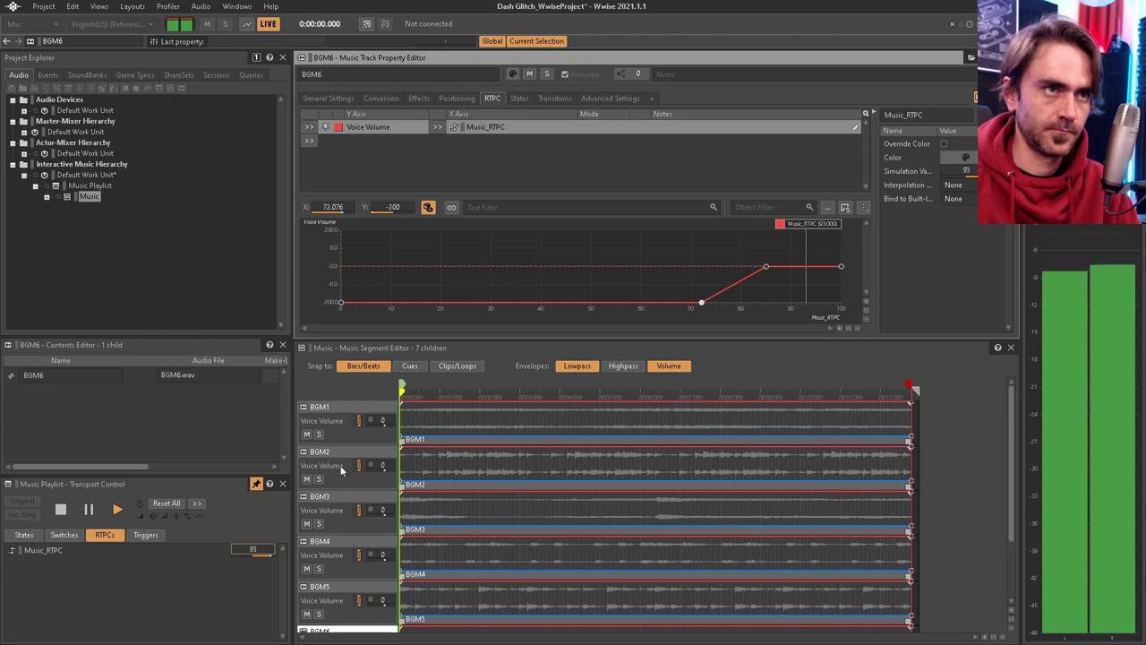
key(space)
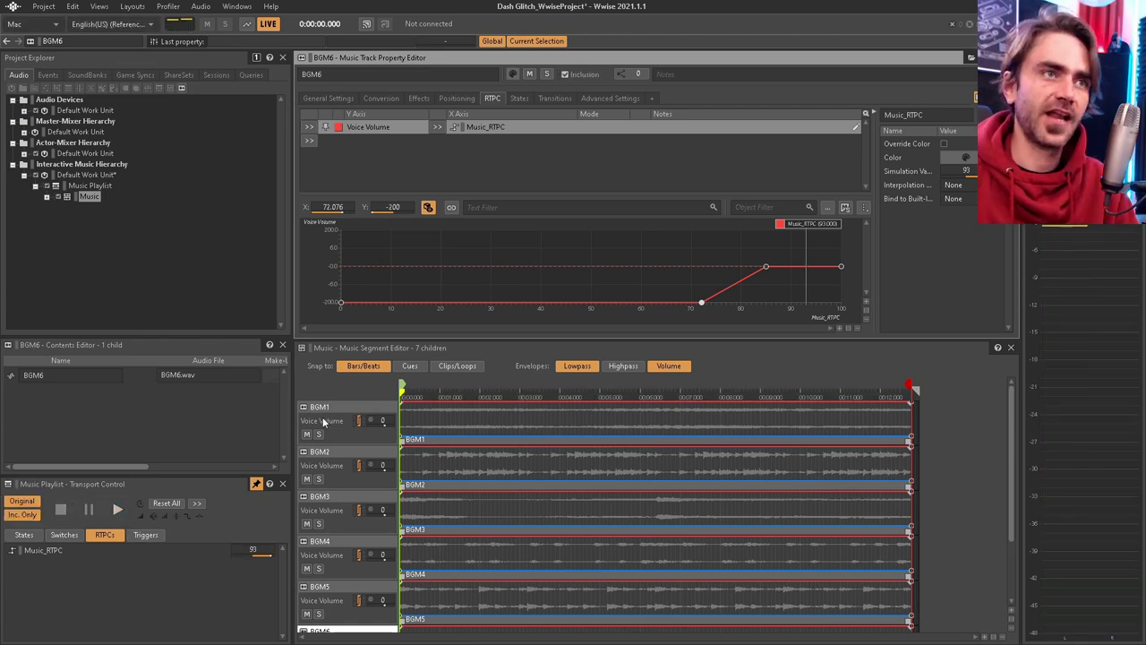
Shape BGM1's volume curve to hold near 0 dB until about 40, dip to -1.09 at about 77, and fall to about -3.7 at 100
click(325, 421)
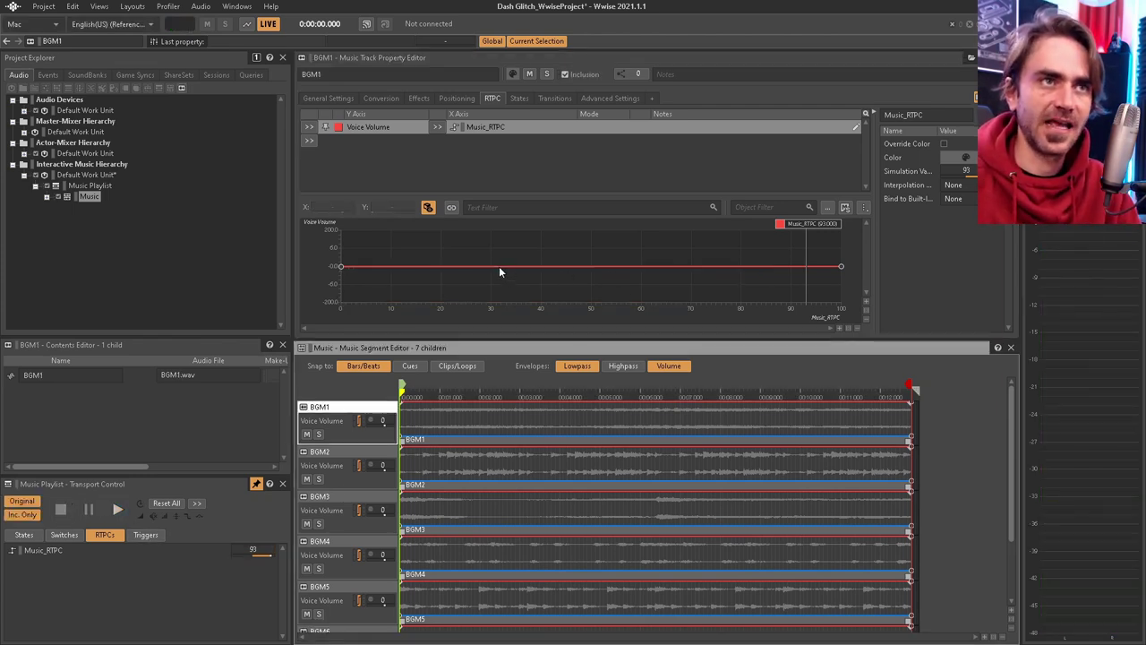
double_click(541, 267)
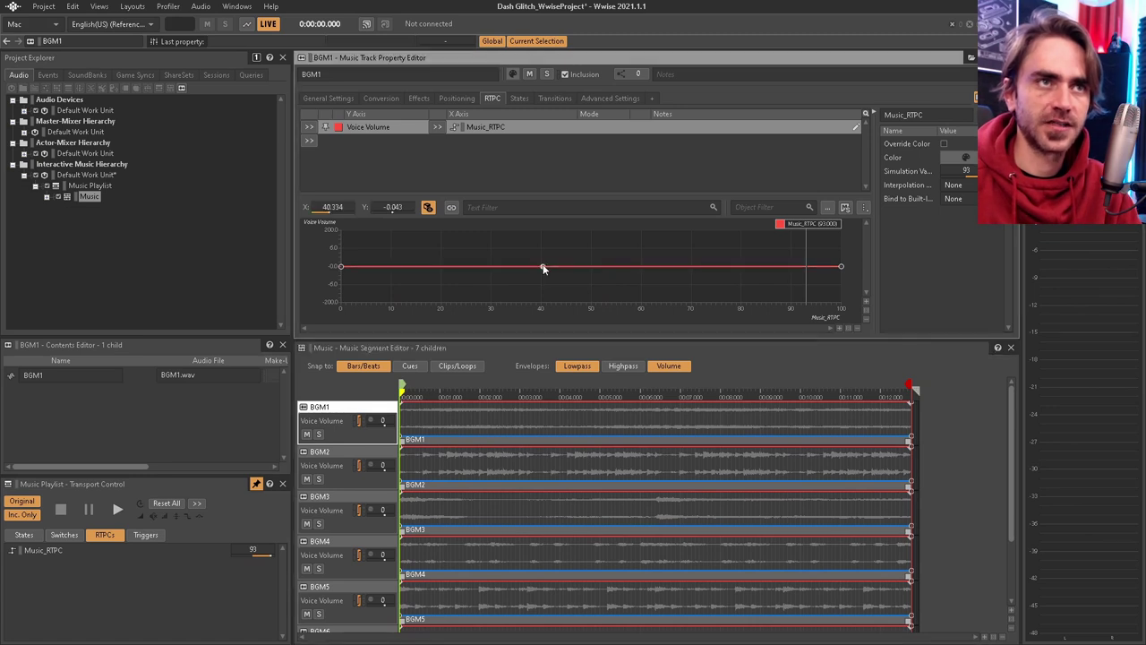
drag(841, 266, 841, 280)
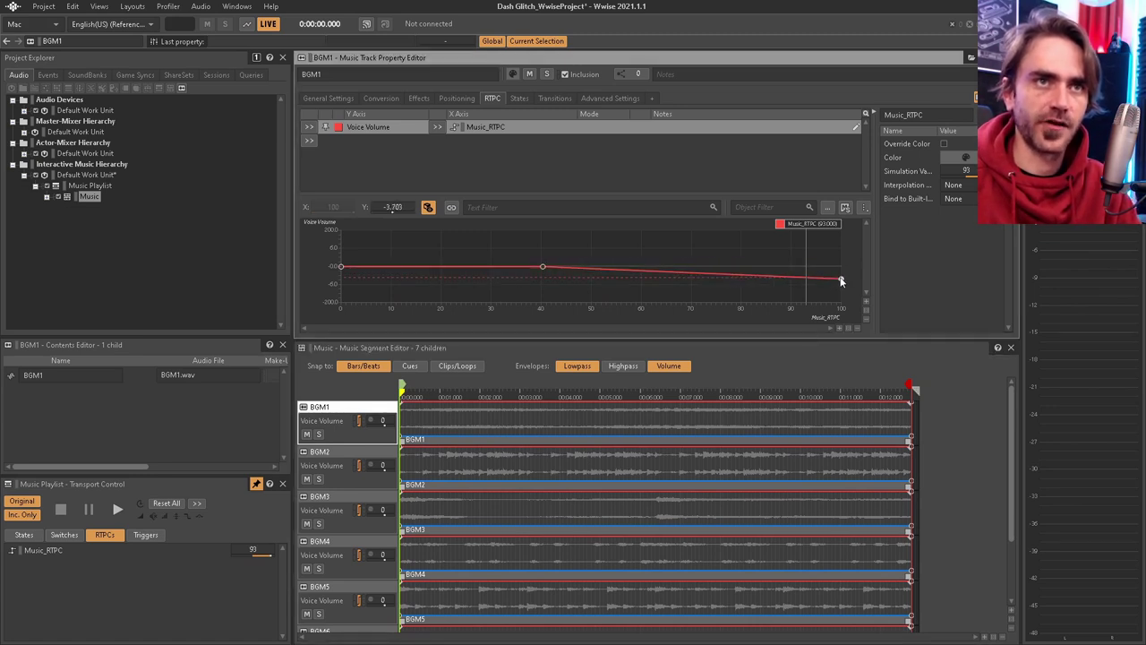
double_click(727, 274)
drag(727, 274, 726, 272)
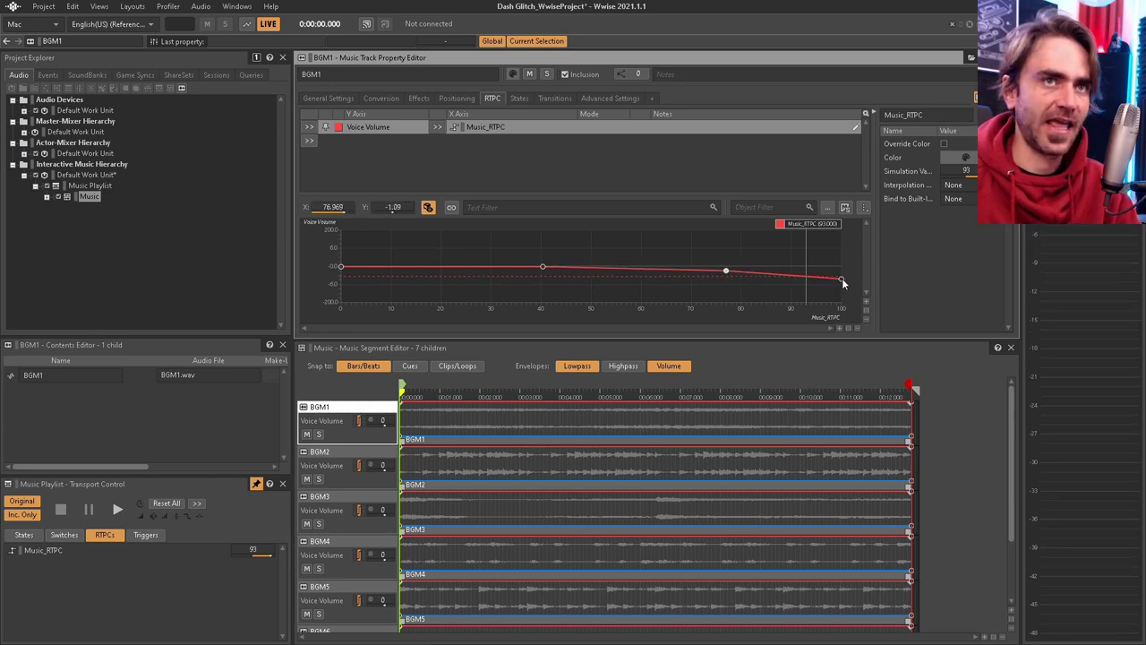
Audition the playlist while sweeping Music_RTPC up to 100 and down to 0, and stop playback
key(space)
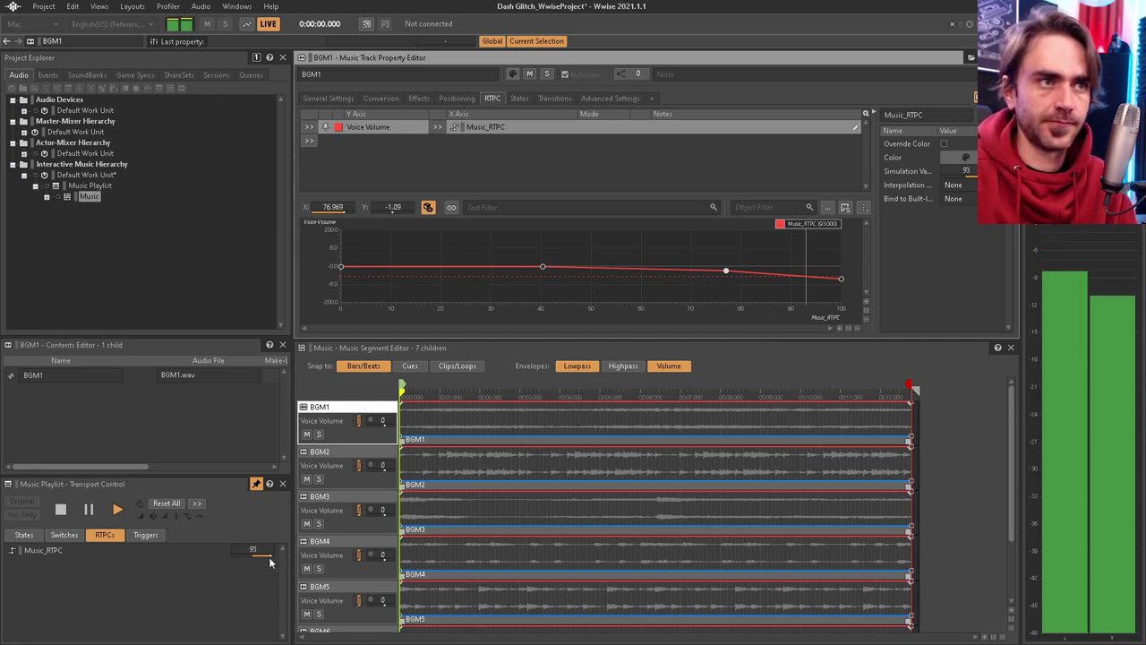
drag(268, 557, 312, 564)
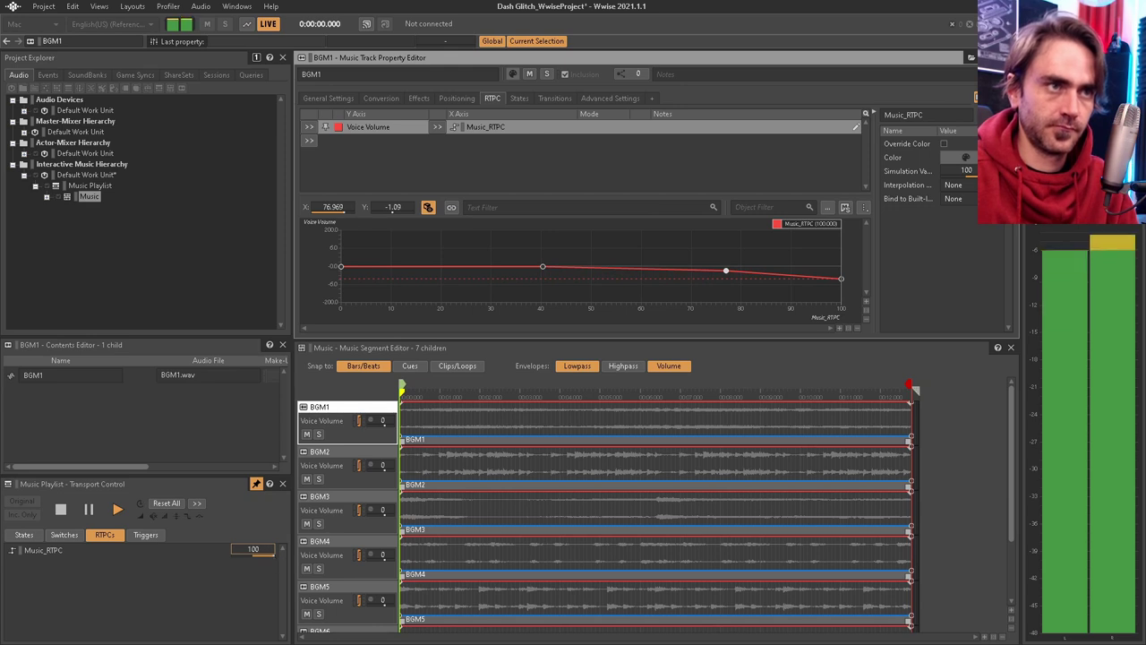
drag(275, 562, 196, 563)
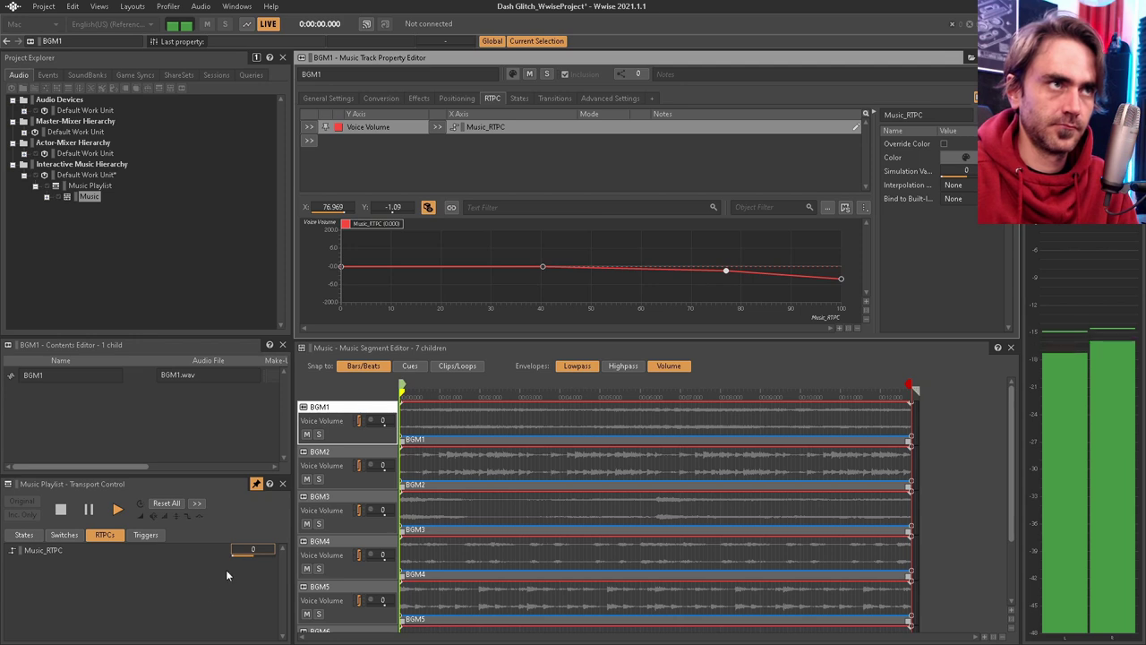
click(61, 509)
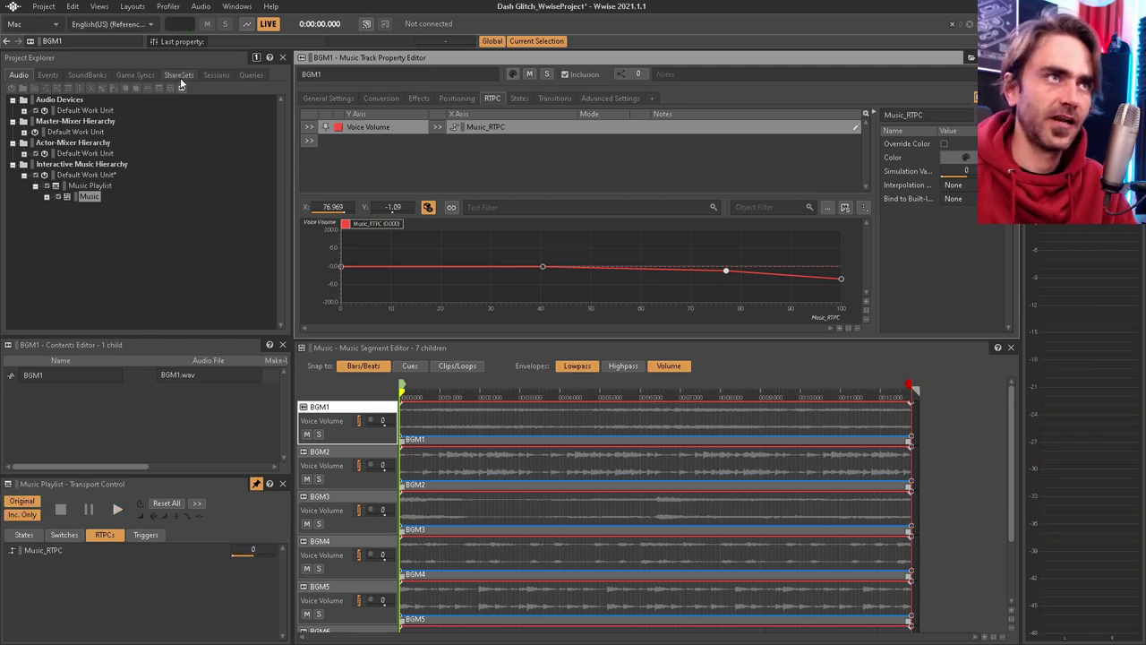
Open the Main SoundBank in the SoundBank Editor to check its included events
click(86, 75)
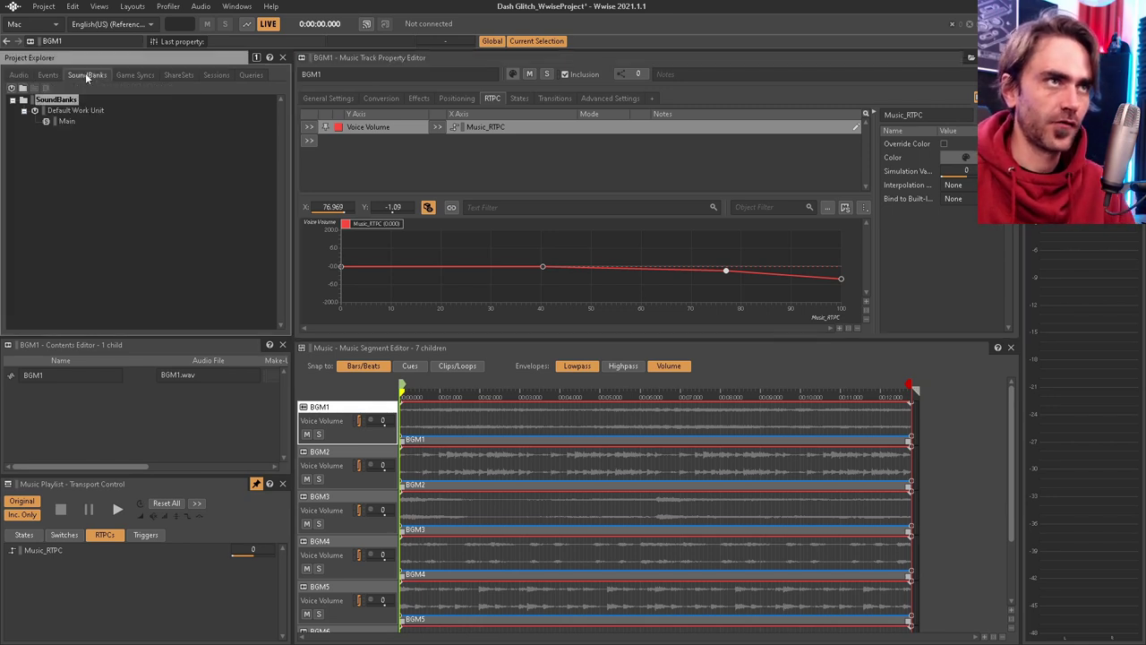
double_click(64, 121)
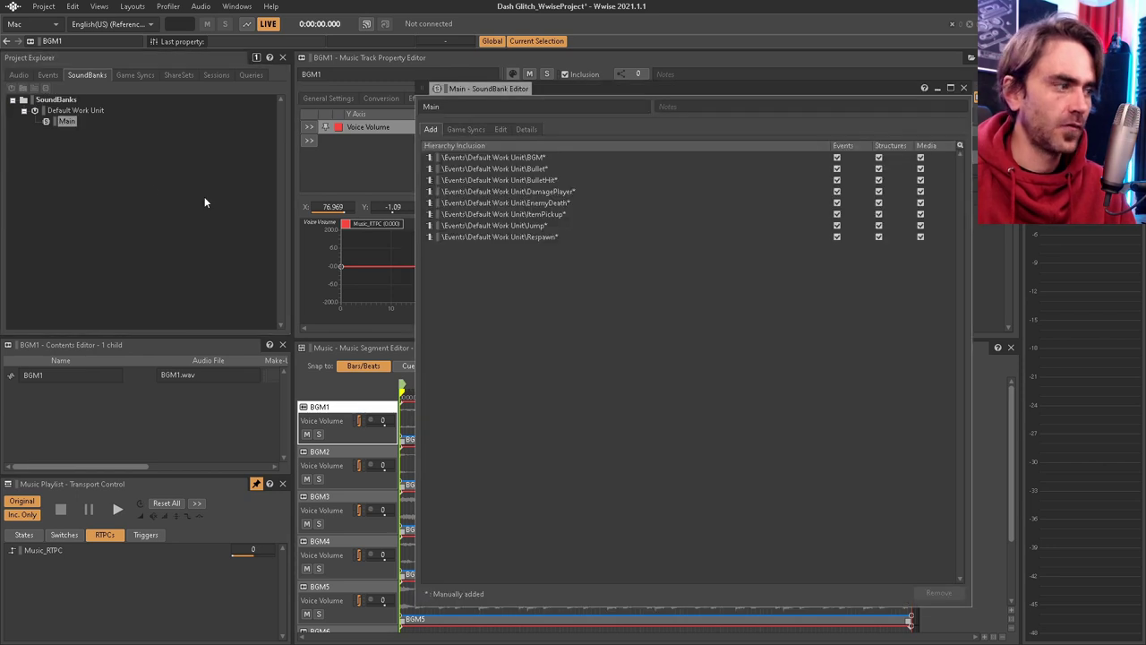
click(86, 75)
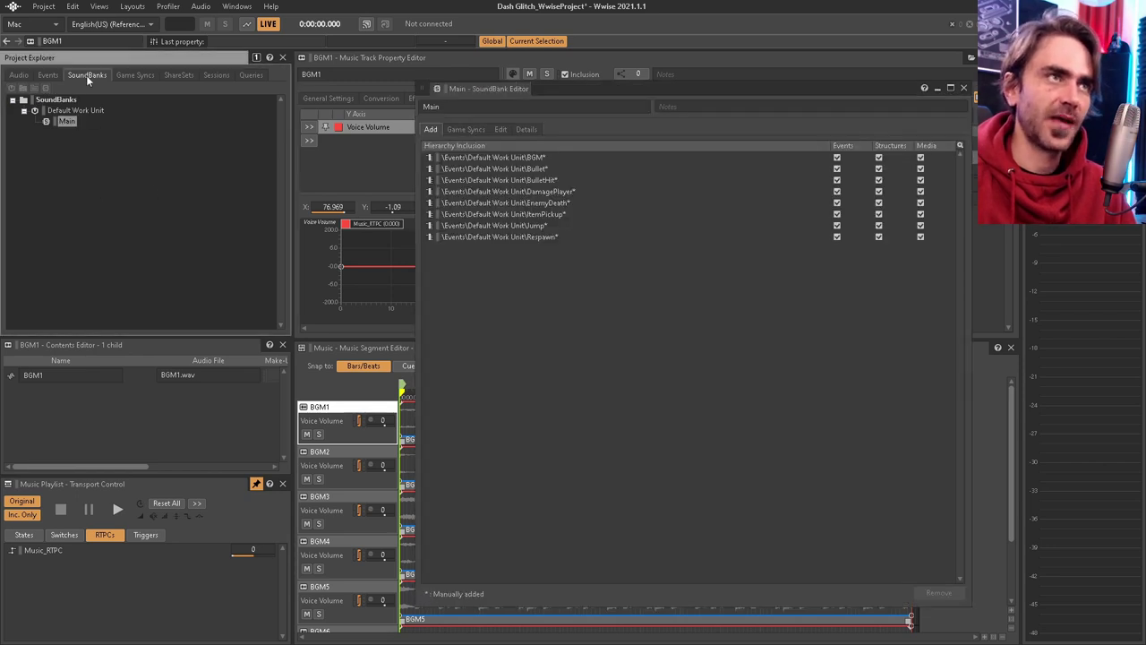
double_click(68, 122)
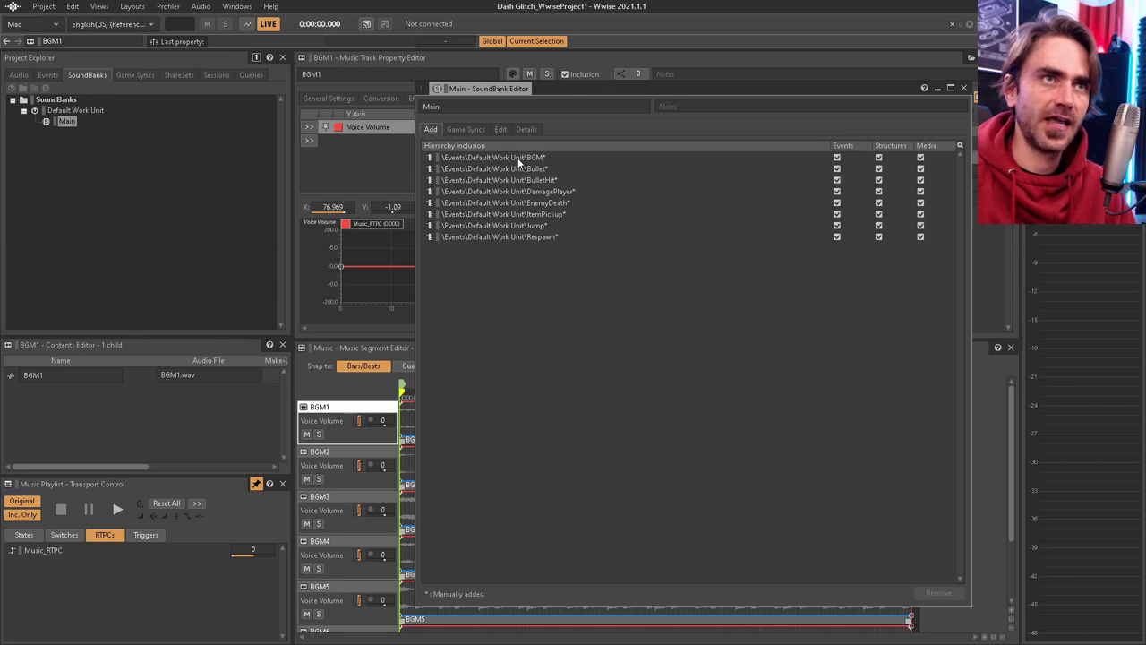
Delete the old BGM event, remove its missing entry from the Main SoundBank, and close the SoundBank Editor
click(54, 76)
click(65, 123)
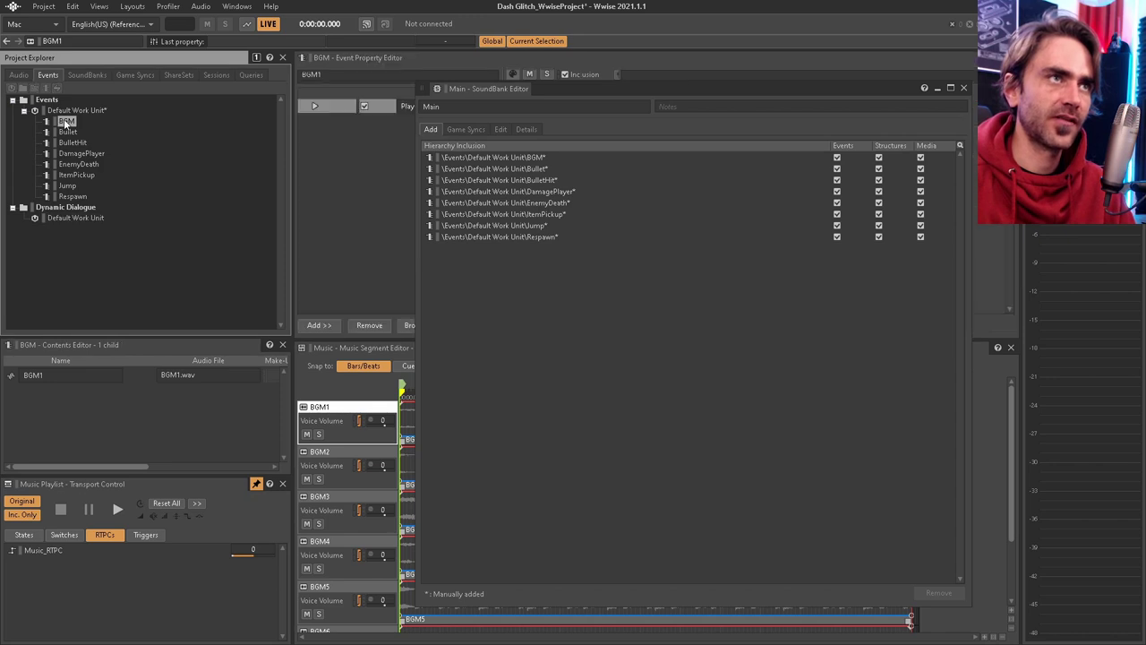
right_click(67, 123)
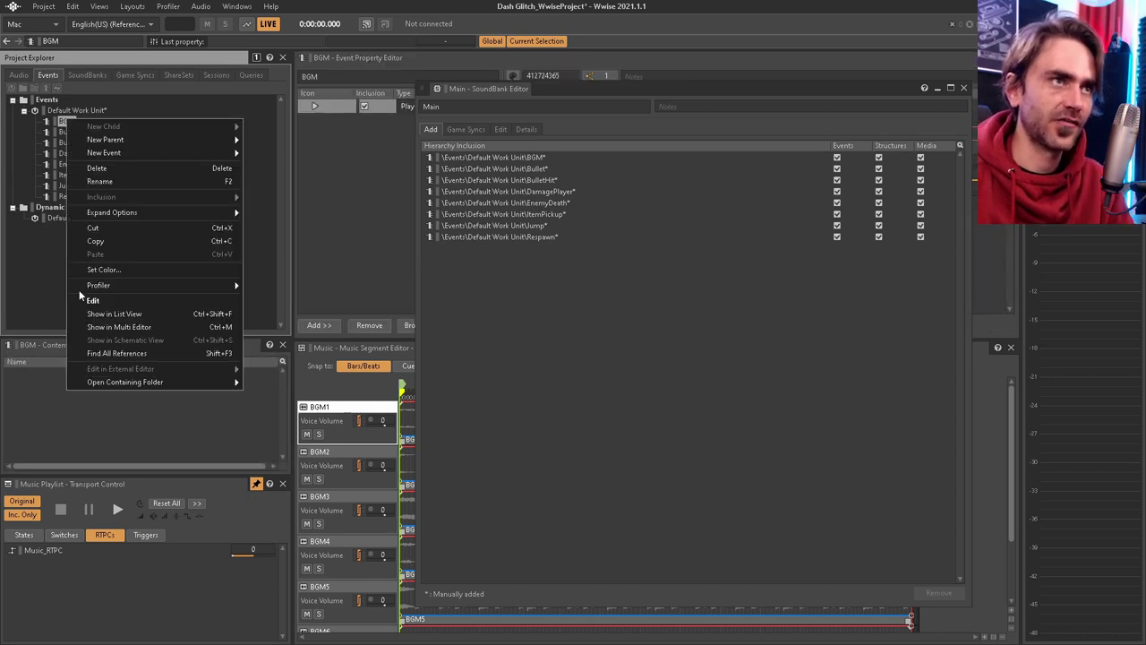
click(97, 167)
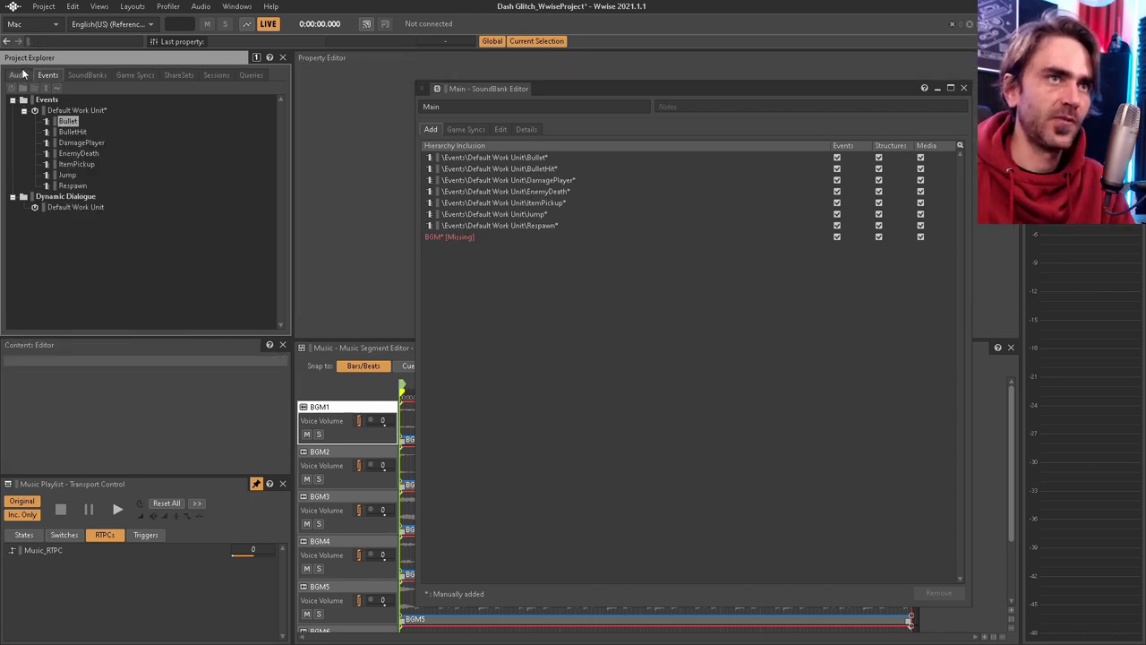
click(466, 236)
click(939, 593)
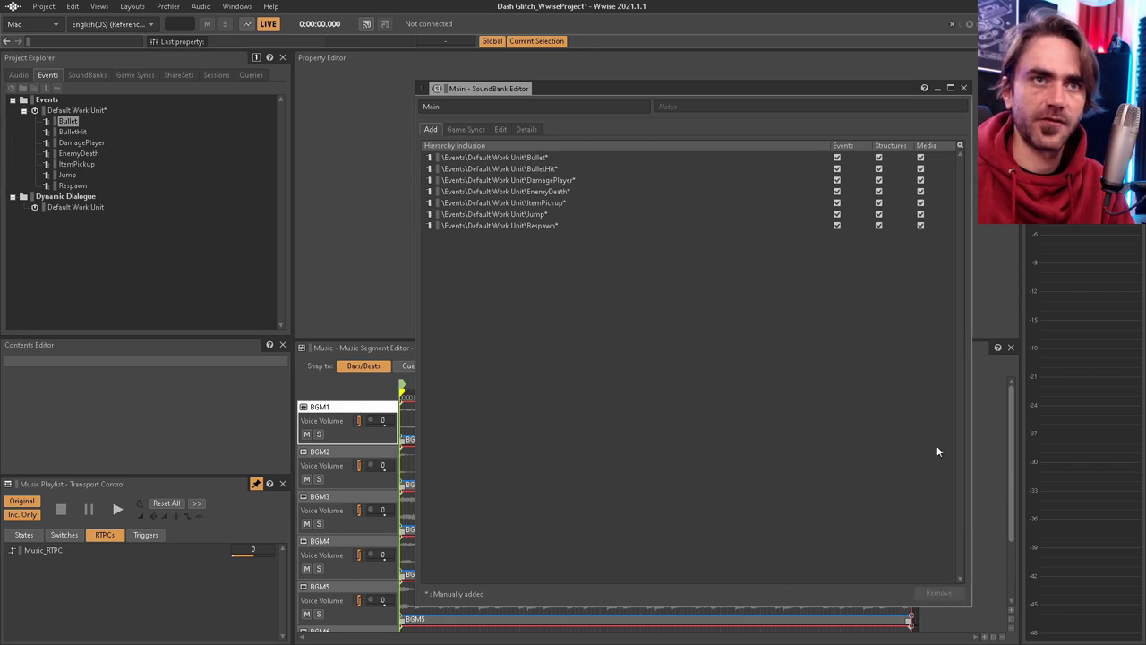
click(963, 88)
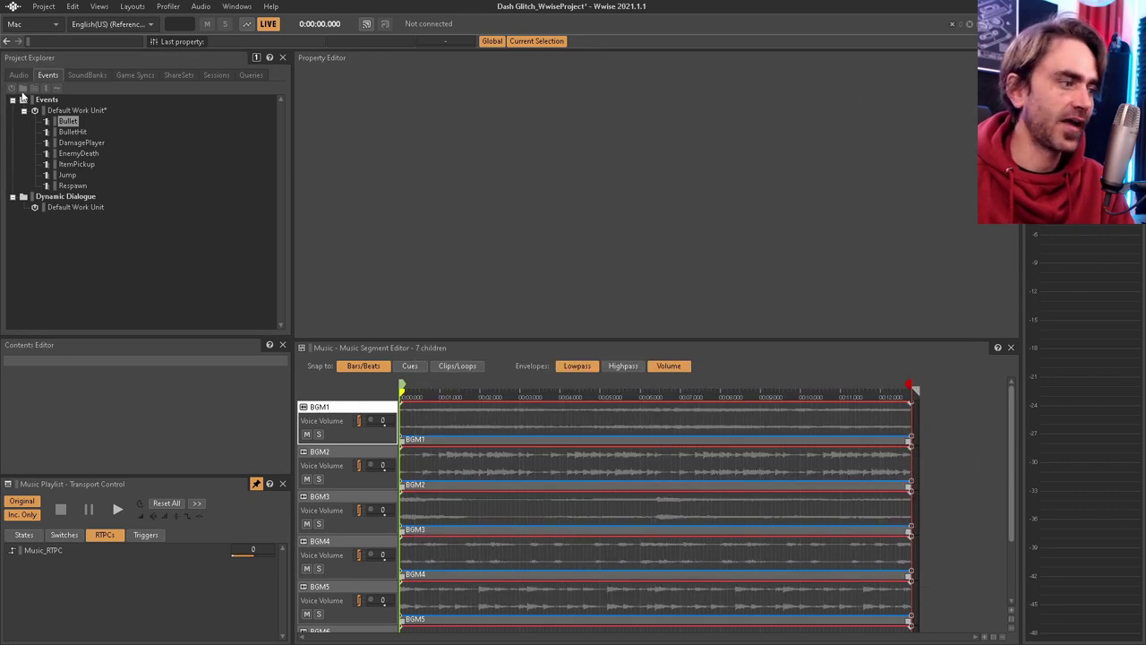
Create a new Play event for the Music Playlist container and name it BGM
click(21, 77)
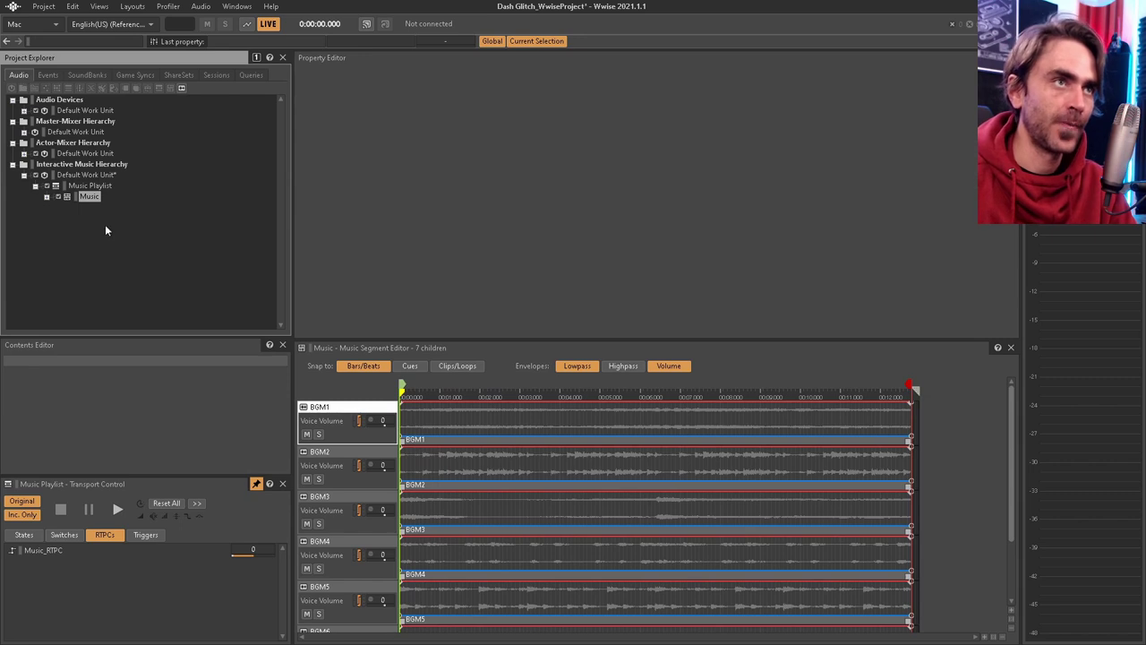
click(34, 191)
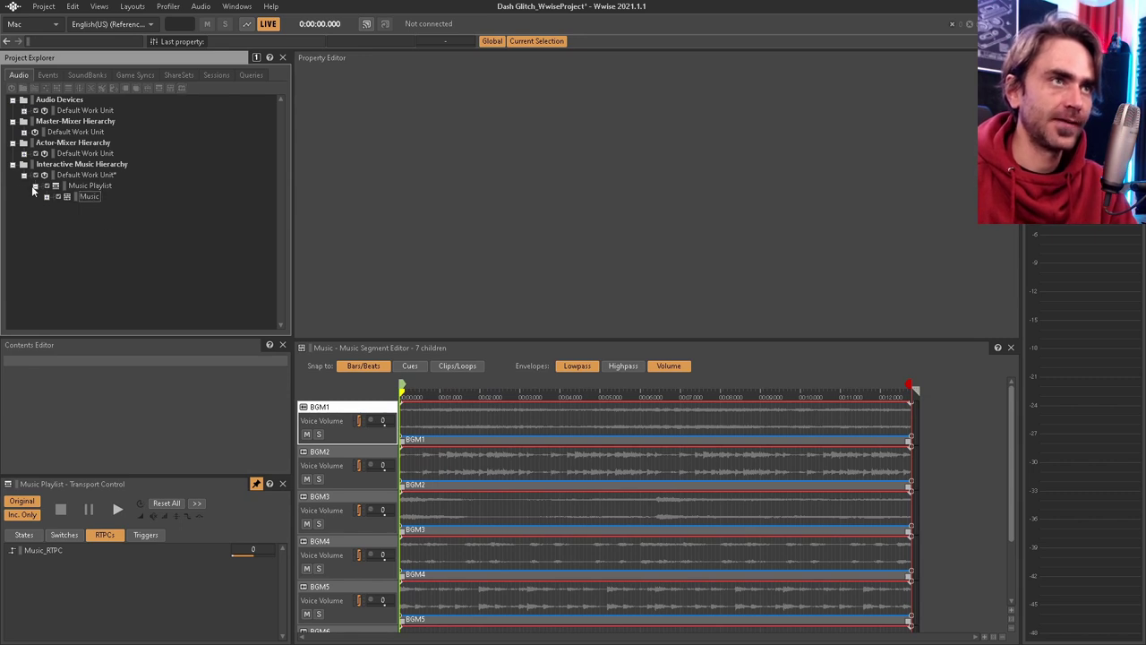
double_click(97, 185)
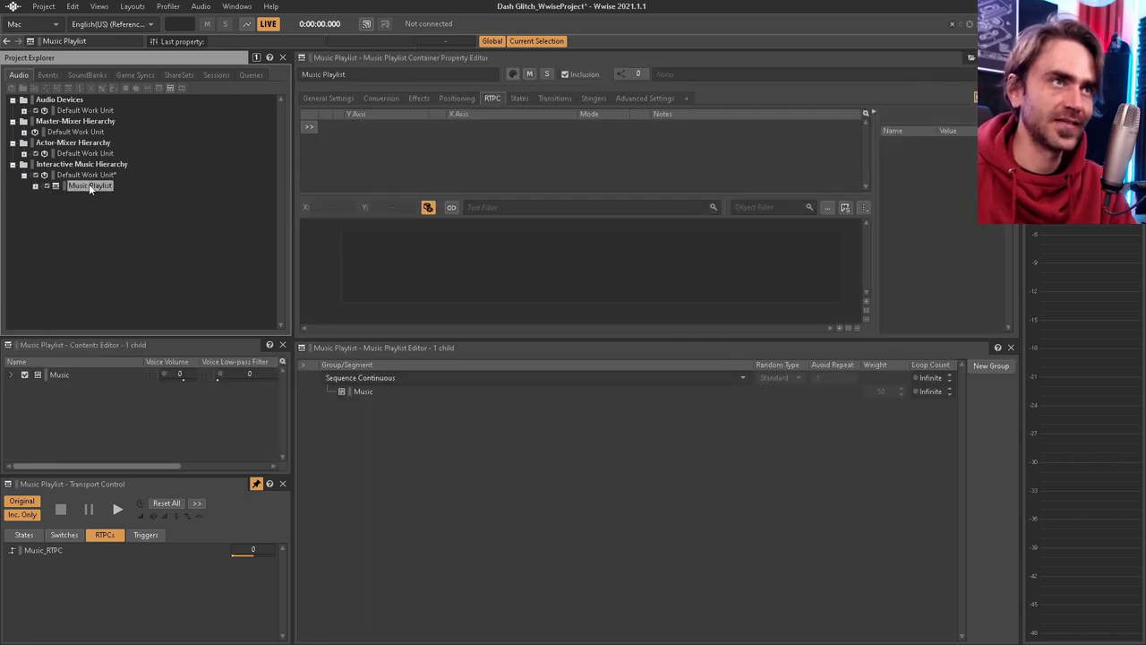
right_click(88, 185)
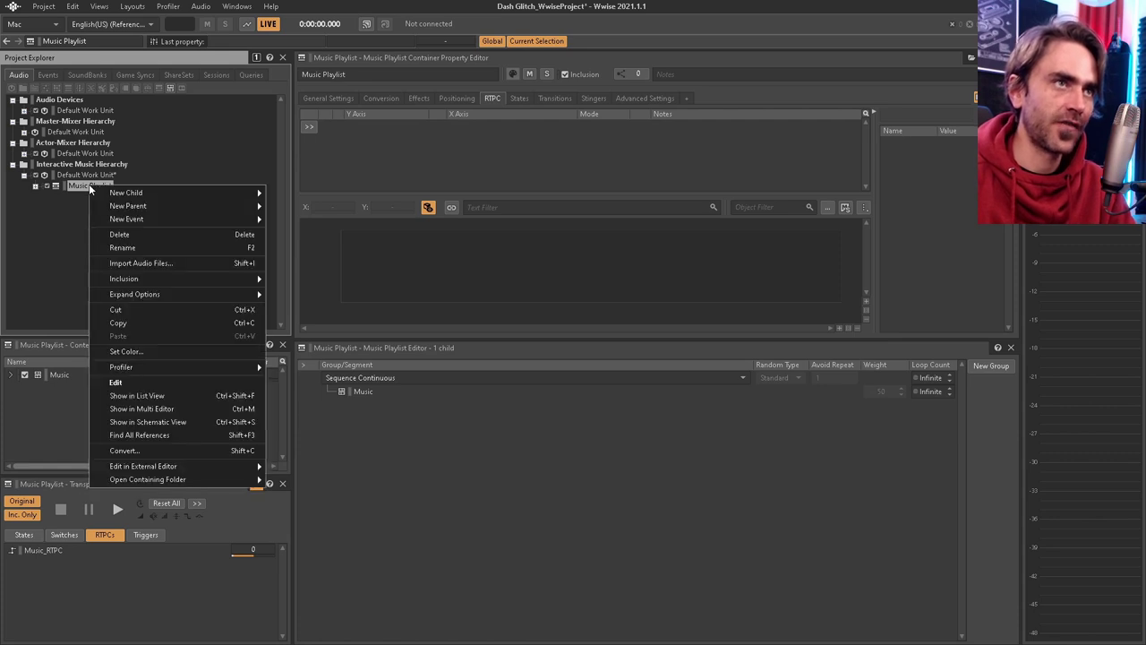
mouse_move(126, 219)
click(325, 223)
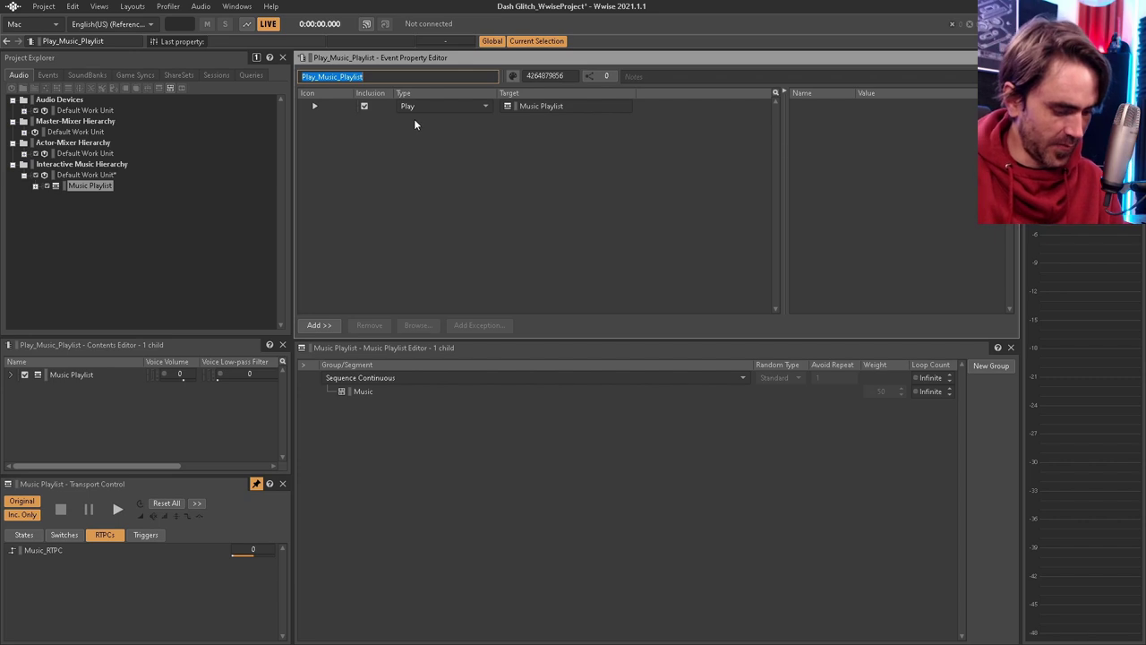
text(BGM)
key(Return)
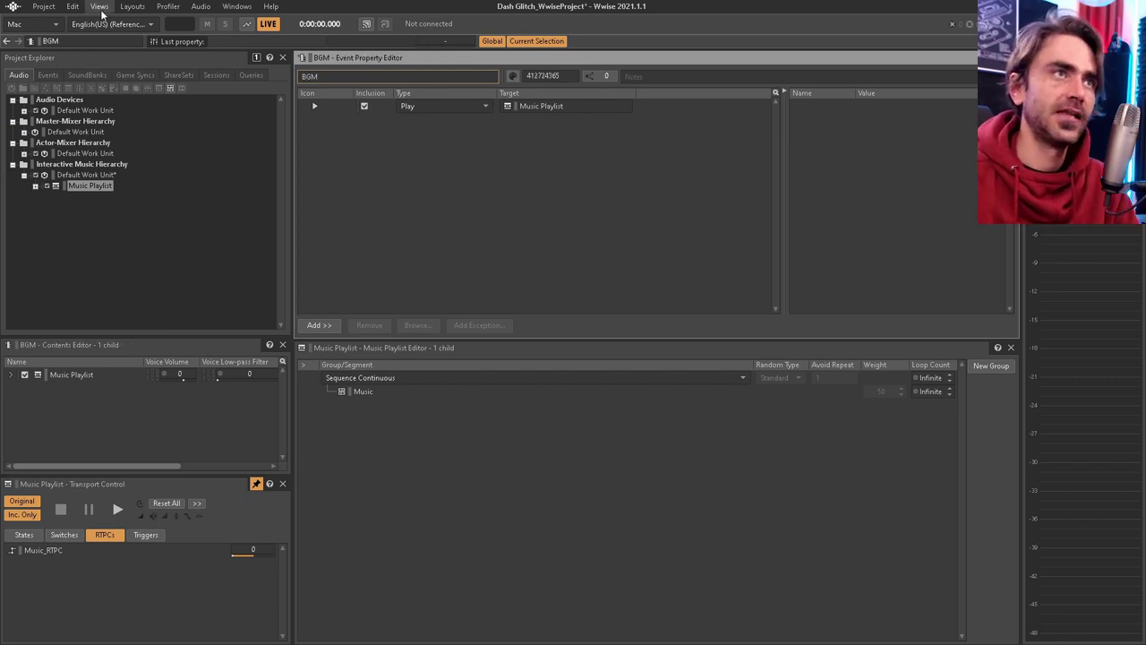
Add the new BGM event to the Main SoundBank
click(47, 74)
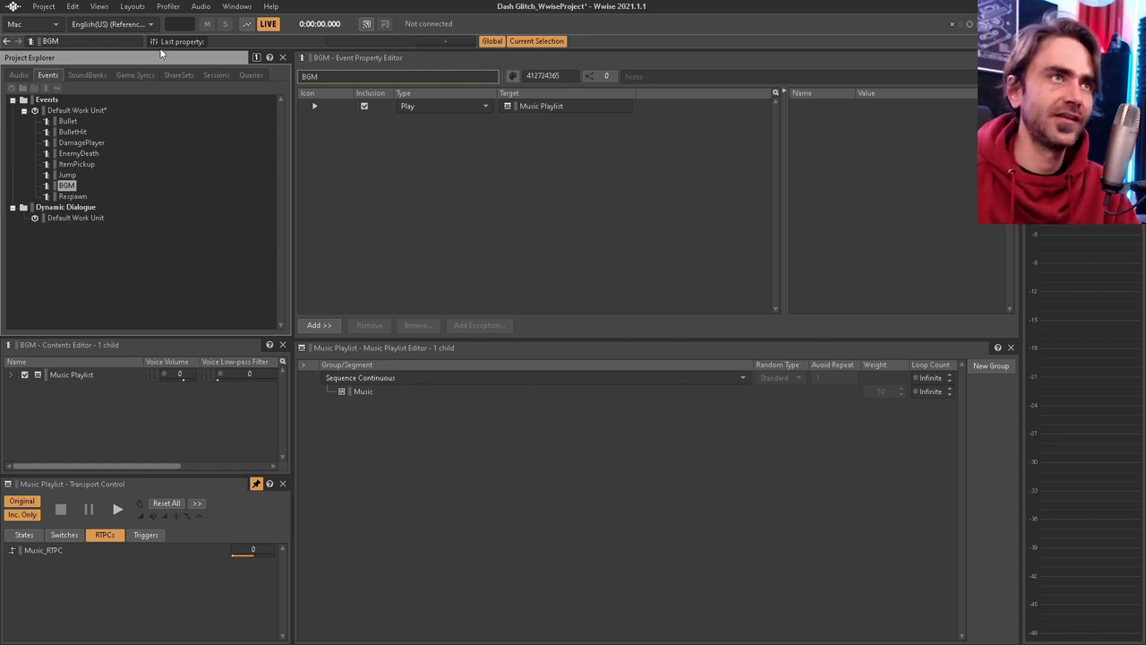
click(90, 77)
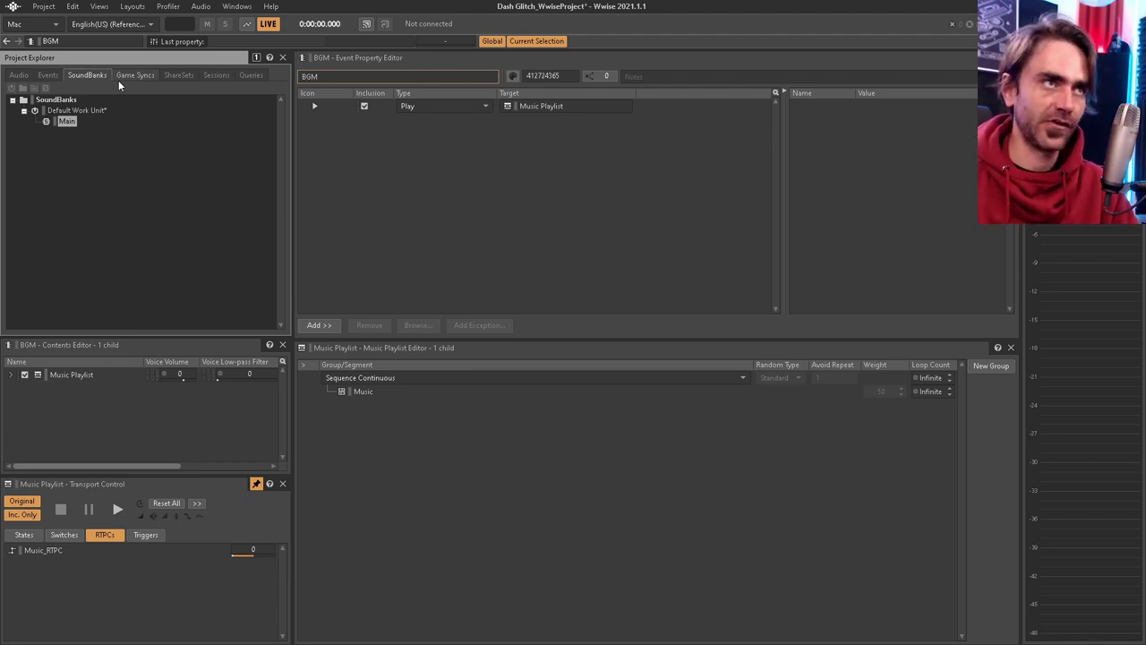
double_click(66, 123)
click(48, 75)
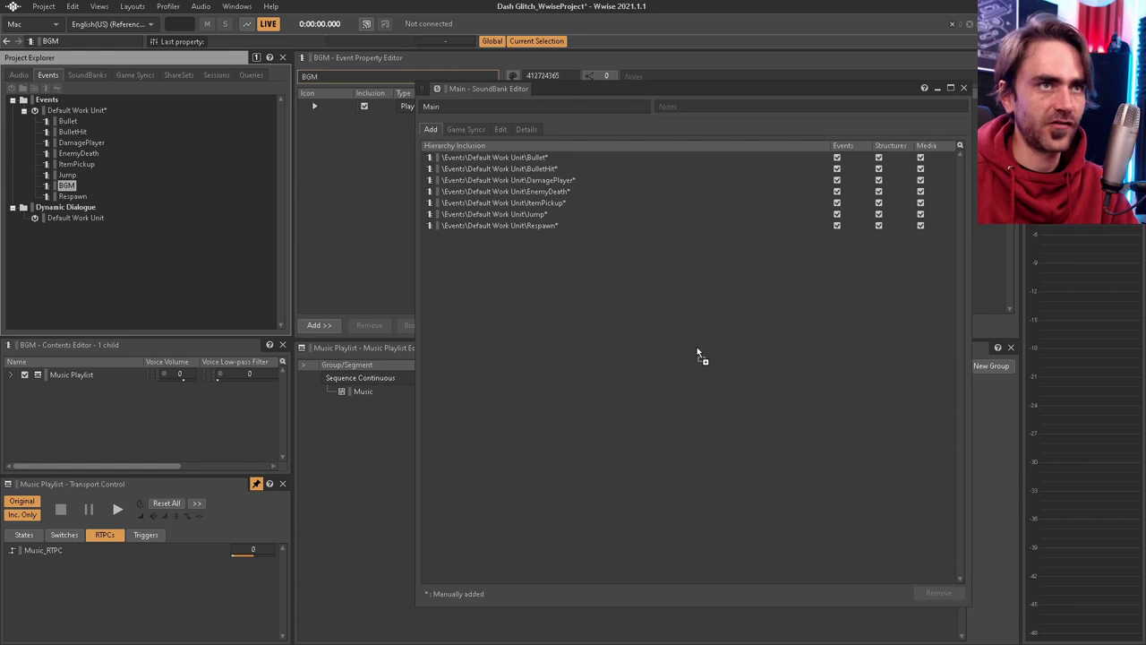
drag(697, 346, 655, 339)
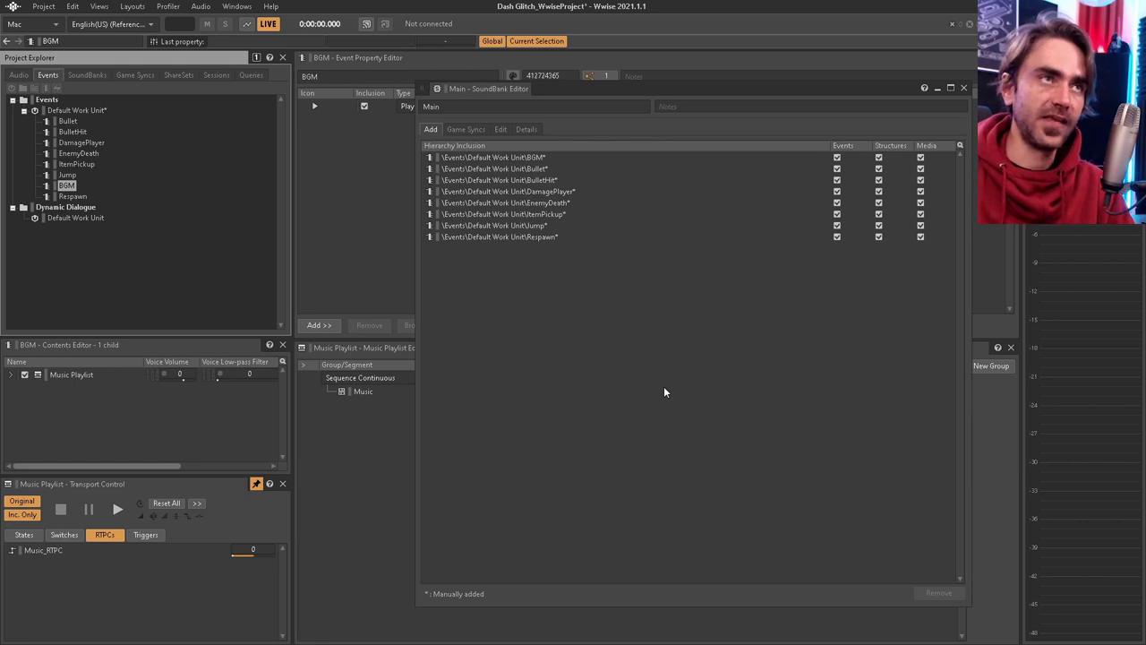
Generate all SoundBanks from the SoundBank Manager, close the open editor windows, and save the project
click(99, 6)
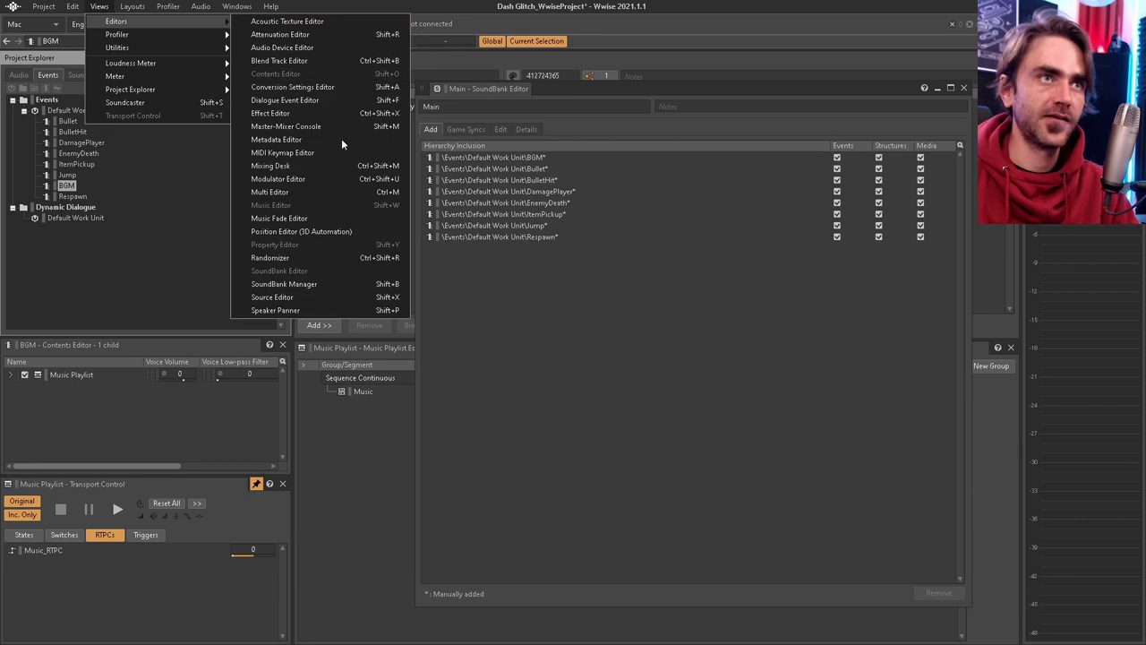
click(303, 284)
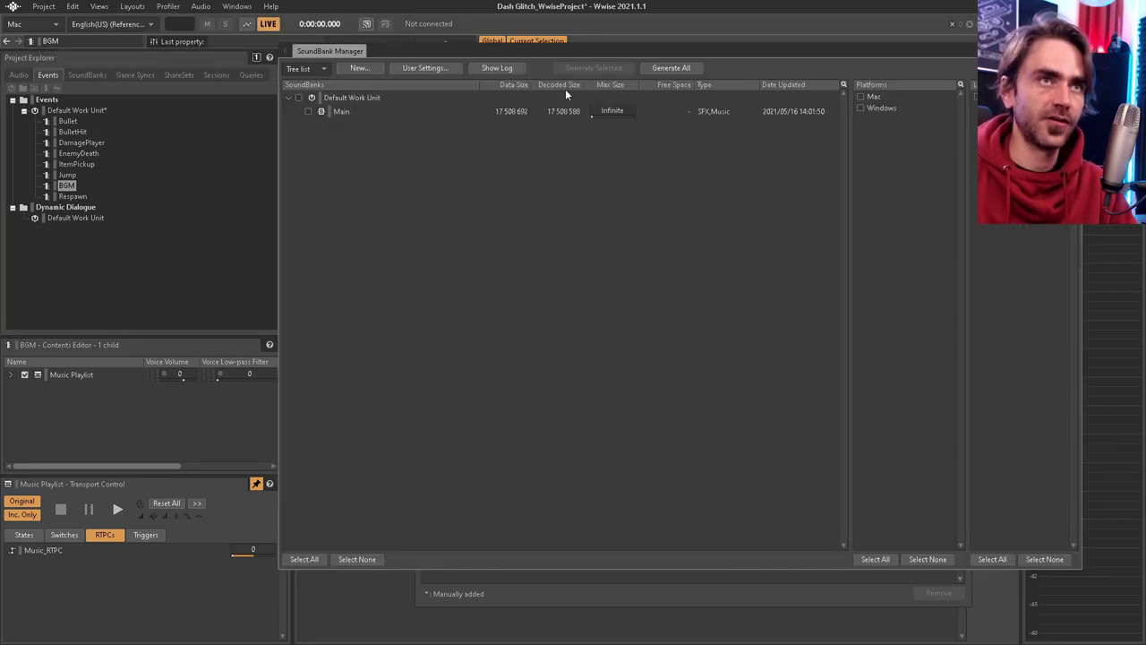
click(678, 69)
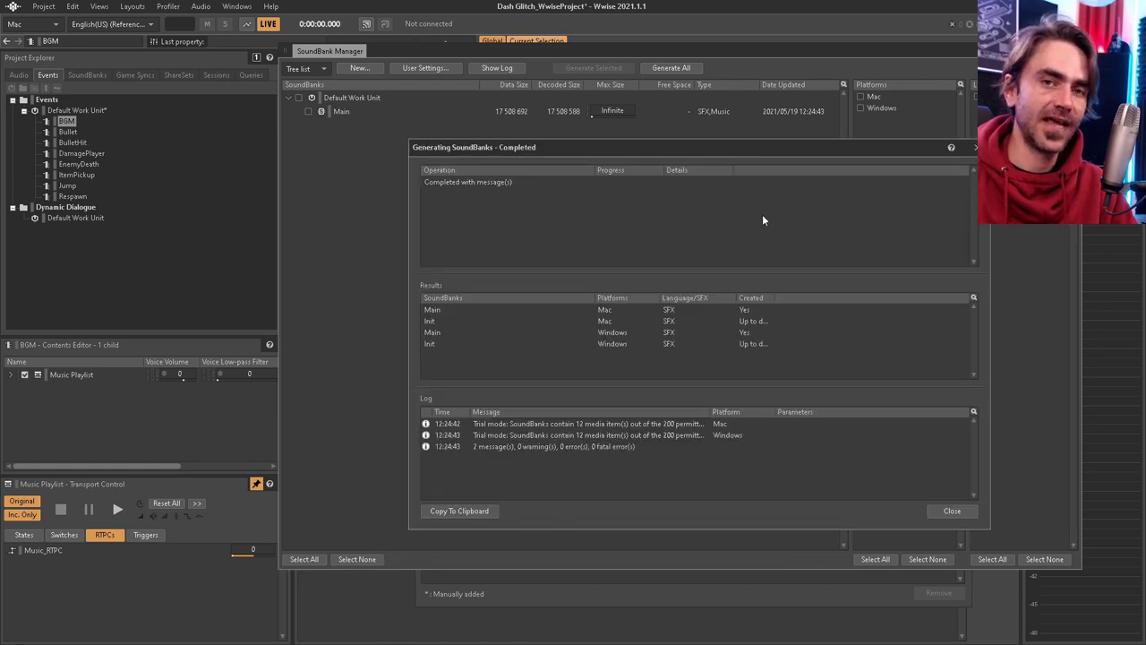
click(951, 513)
key(Escape)
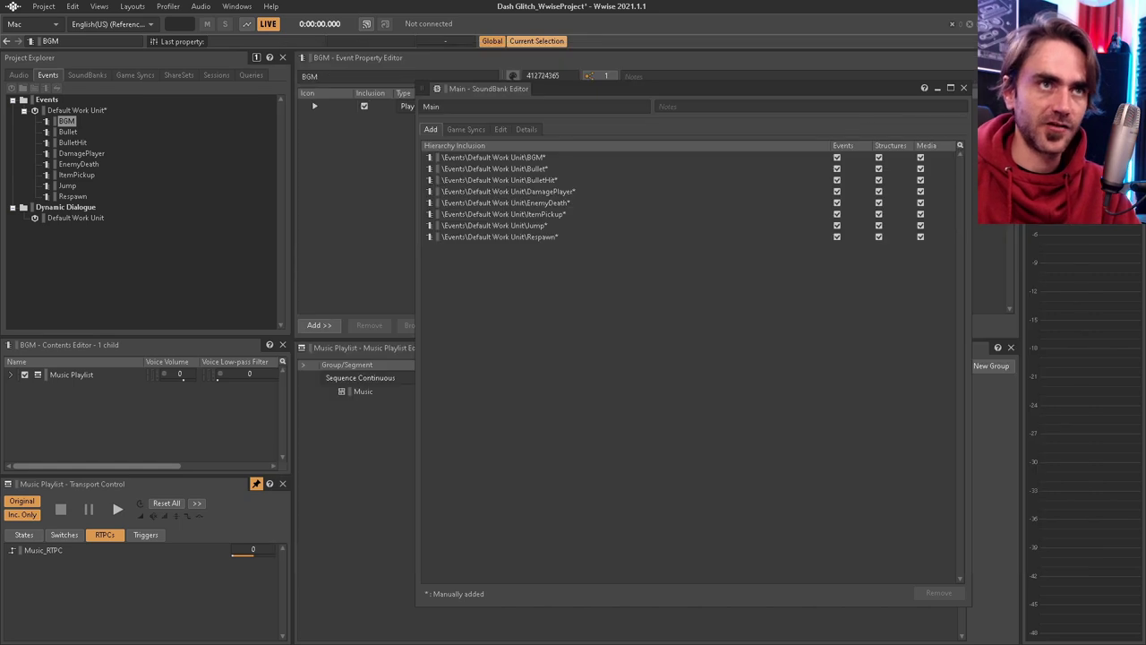
click(965, 89)
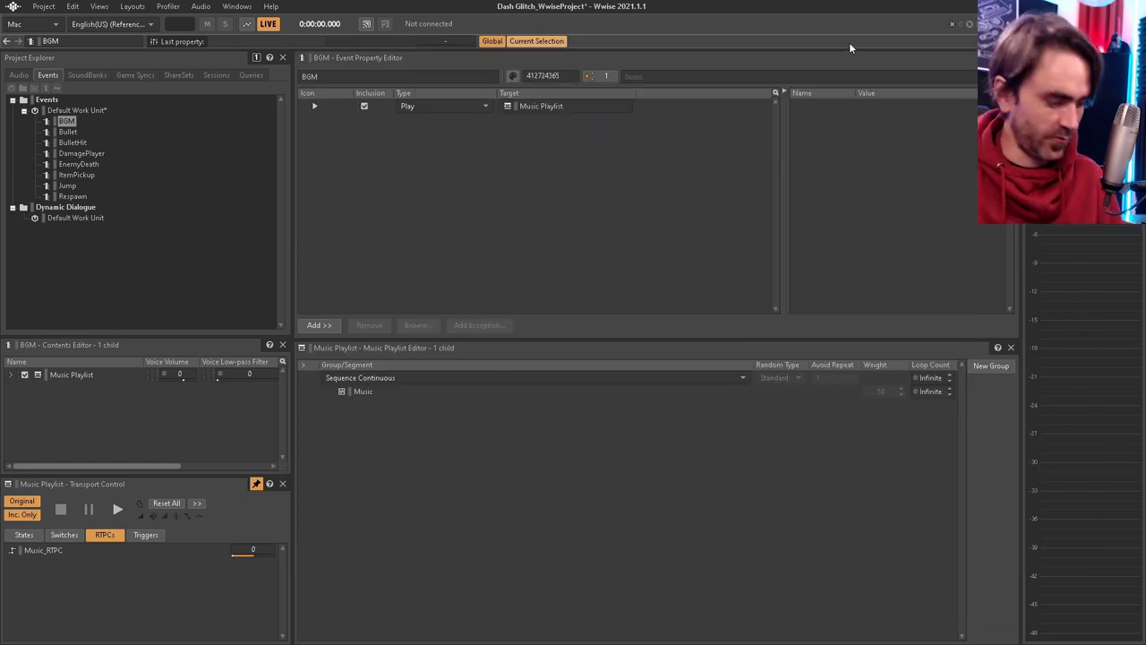
key(ctrl+s)
Switch to Unity and play-test the scene, shooting nearby enemies and jumping across platforms to hear the BGM respond to the threat level
click(658, 277)
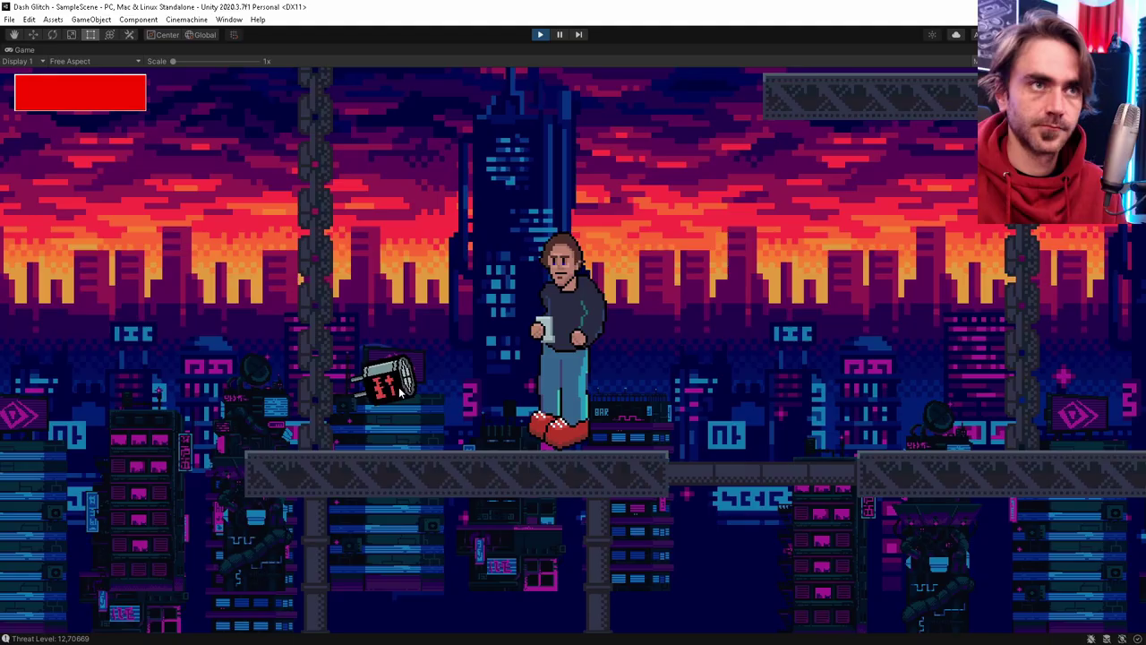
click(400, 389)
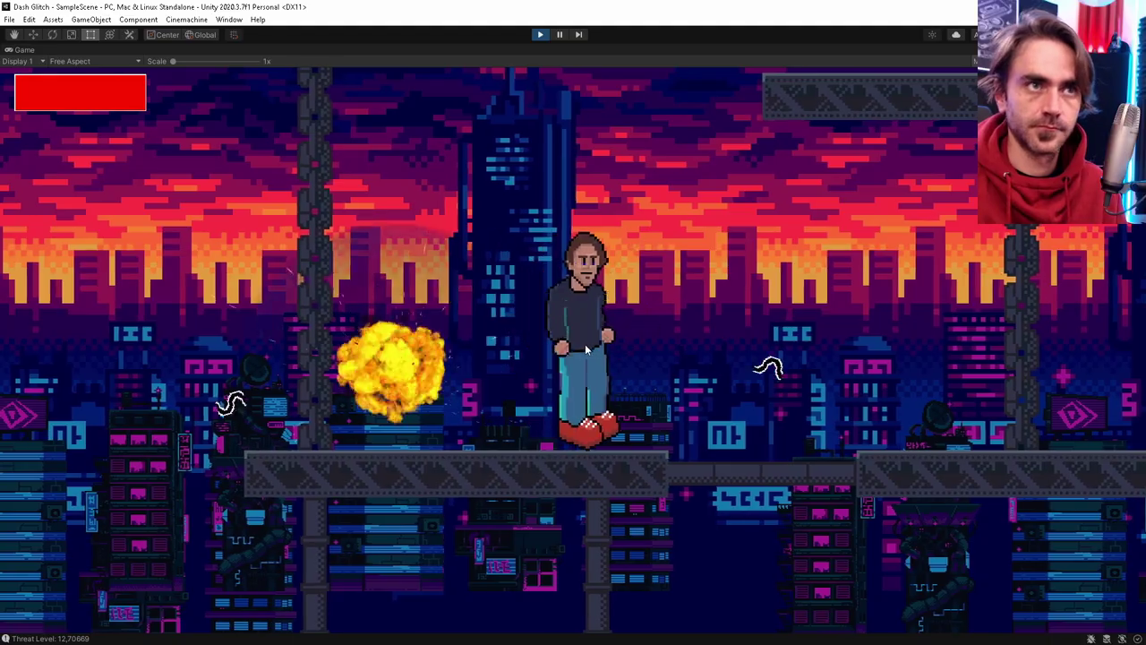
key(d)
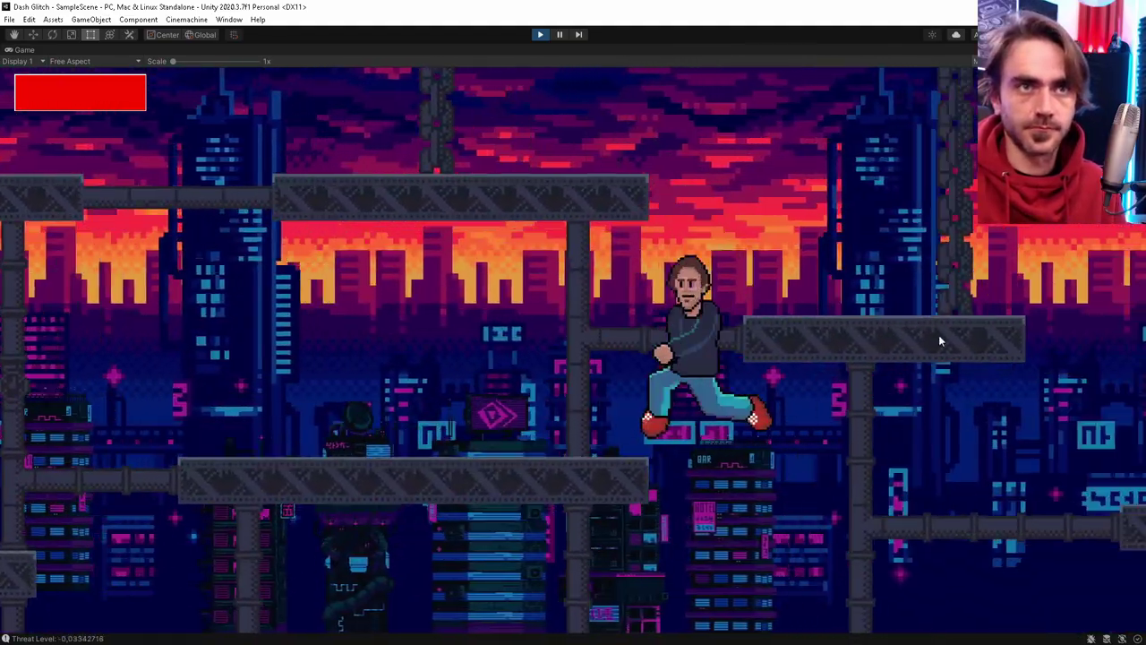
key(space)
key(a)
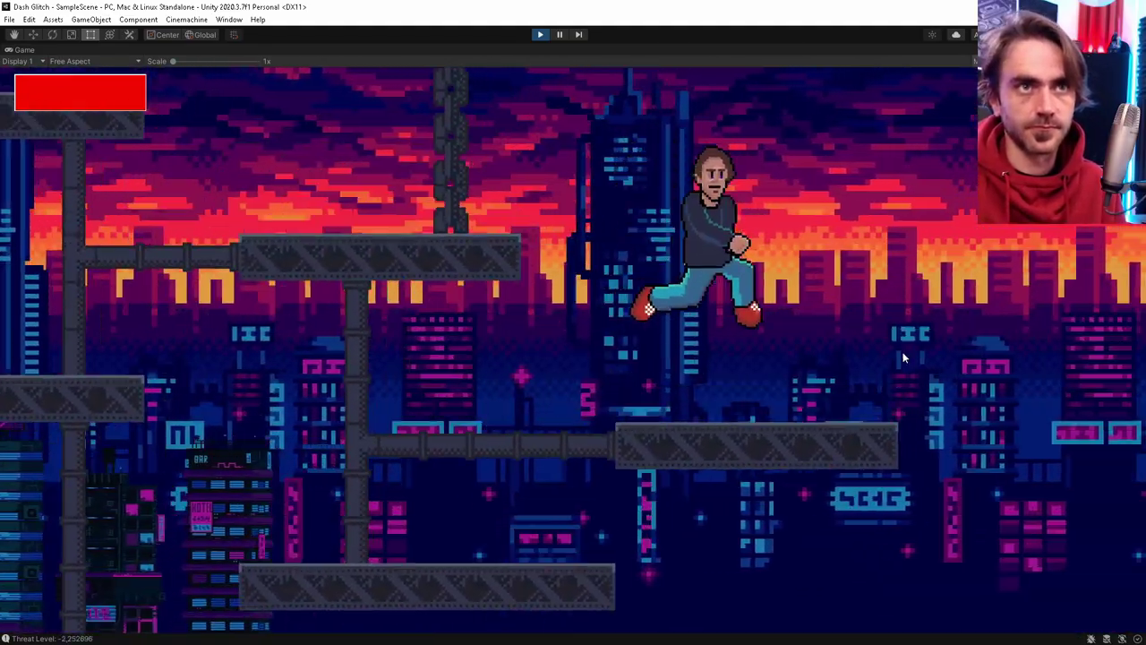
key(space)
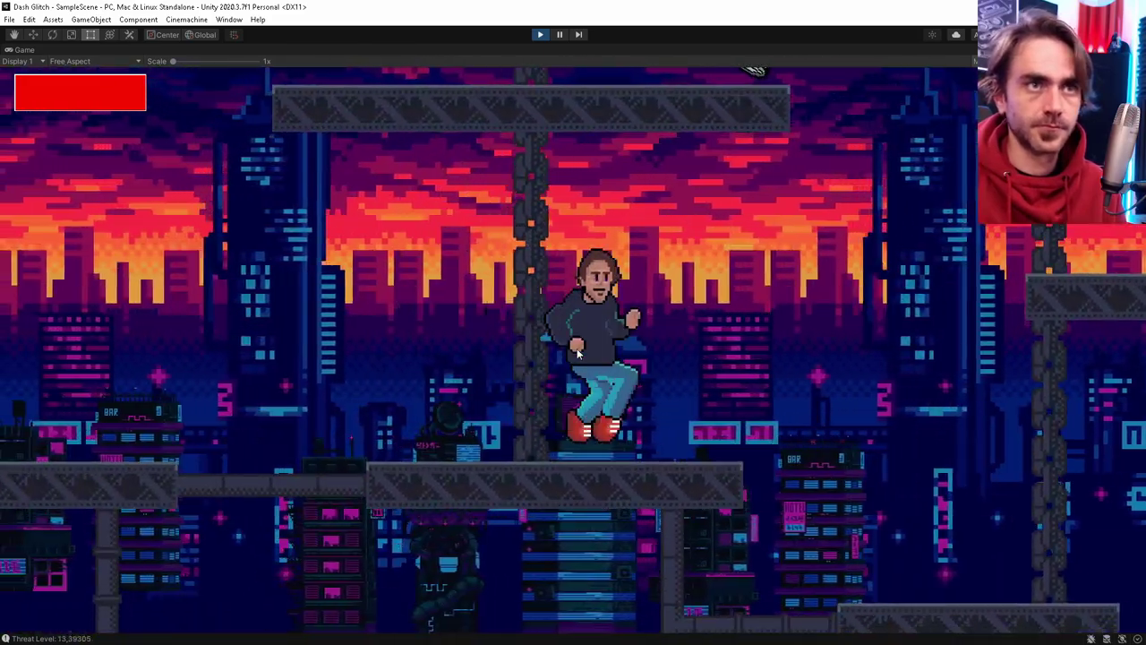
key(d)
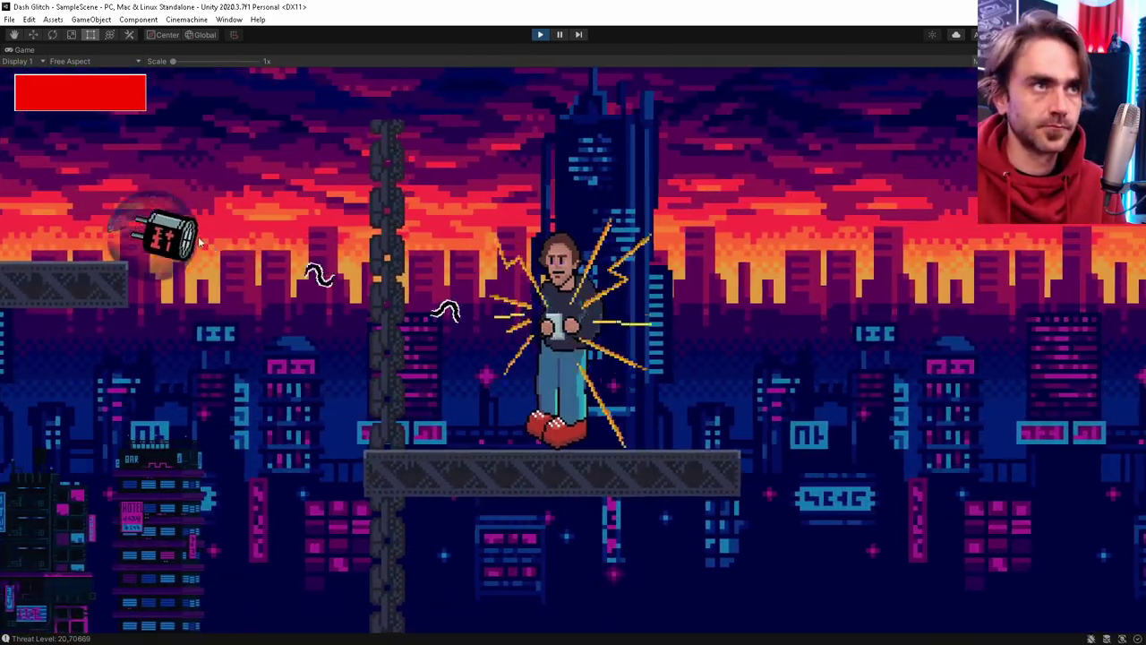
key(space)
key(a)
key(d)
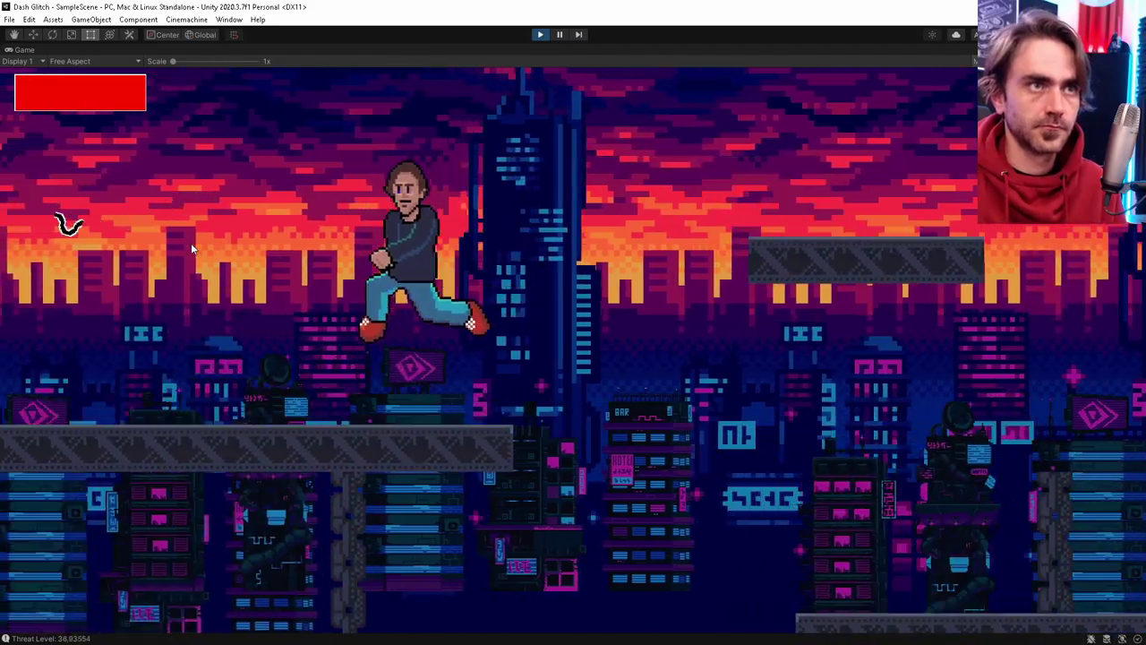
key(space)
key(space)
key(d)
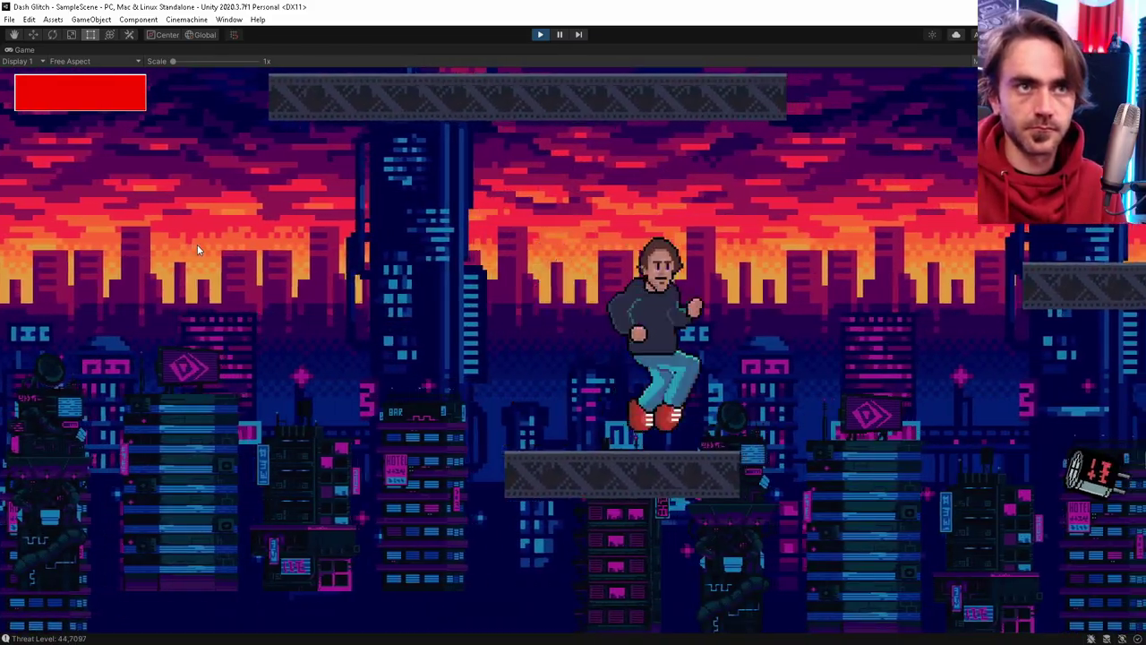
key(space)
key(d)
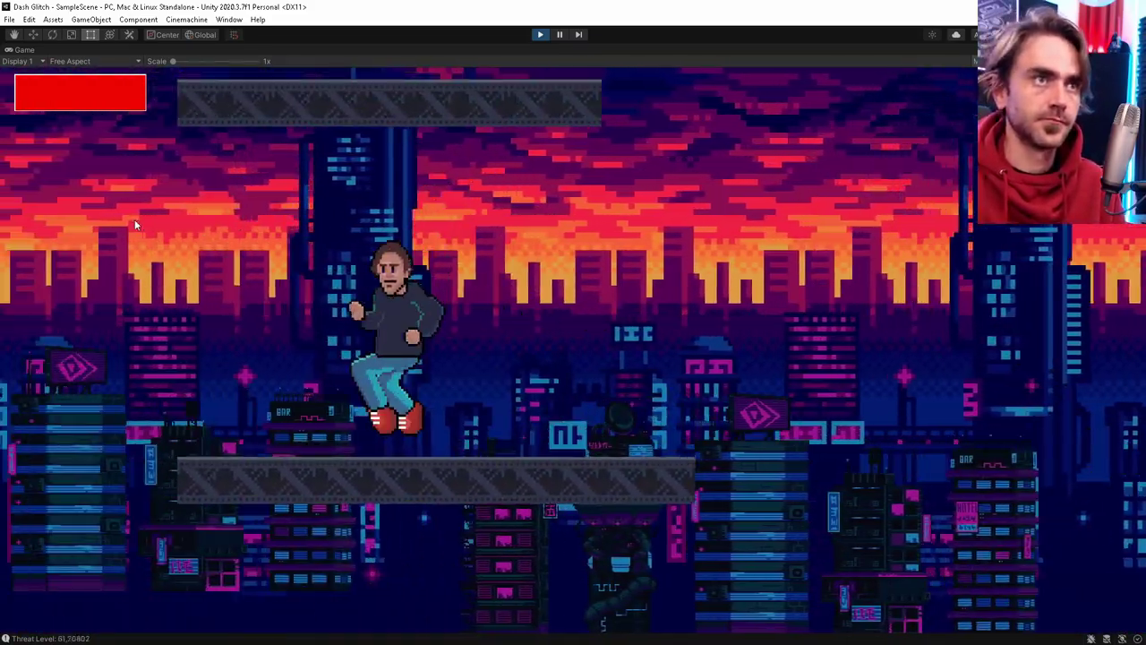
key(space)
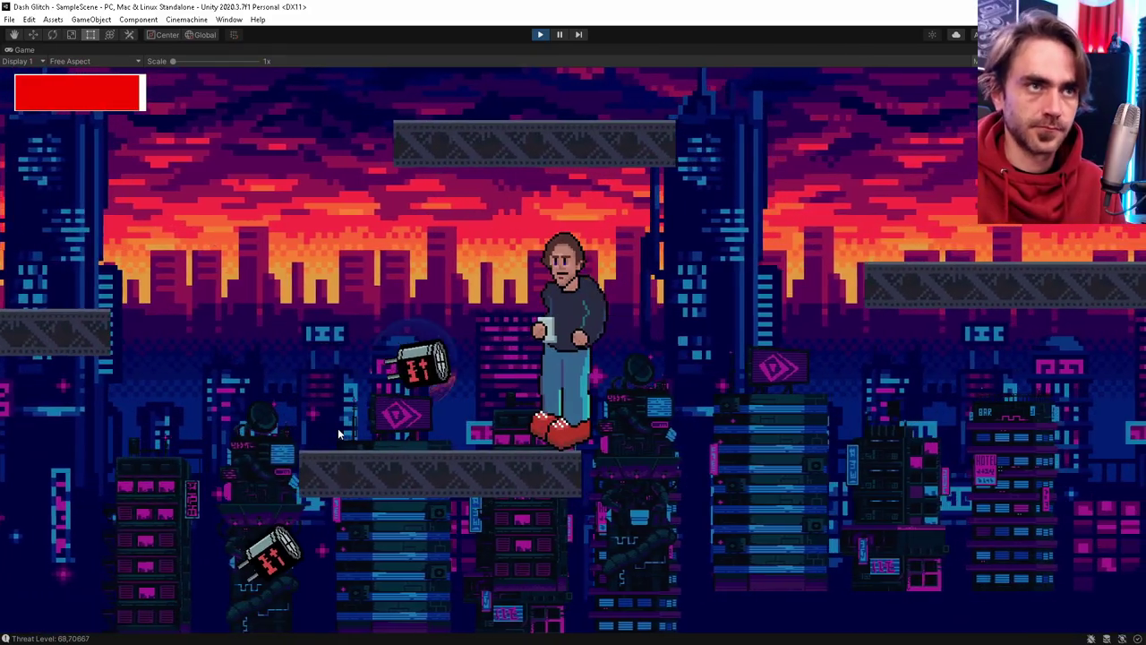
Continue the play-test through the higher platforms, alternating jumps with shots at attacking enemies to check the more intense music layers
key(d)
key(space)
key(d)
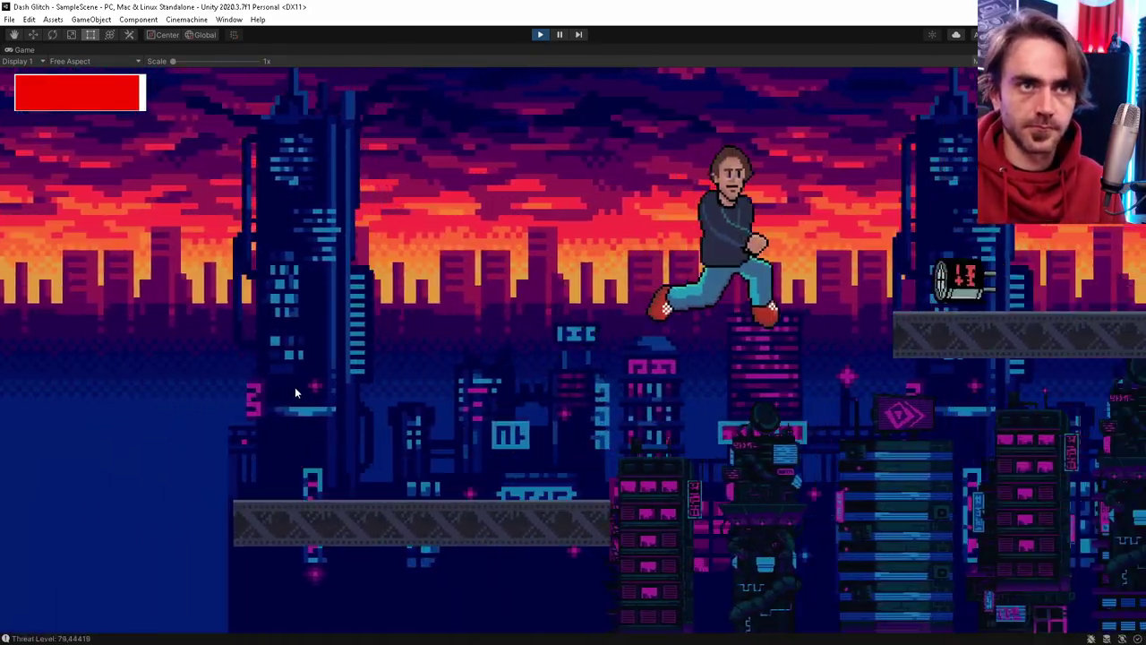
key(space)
click(473, 436)
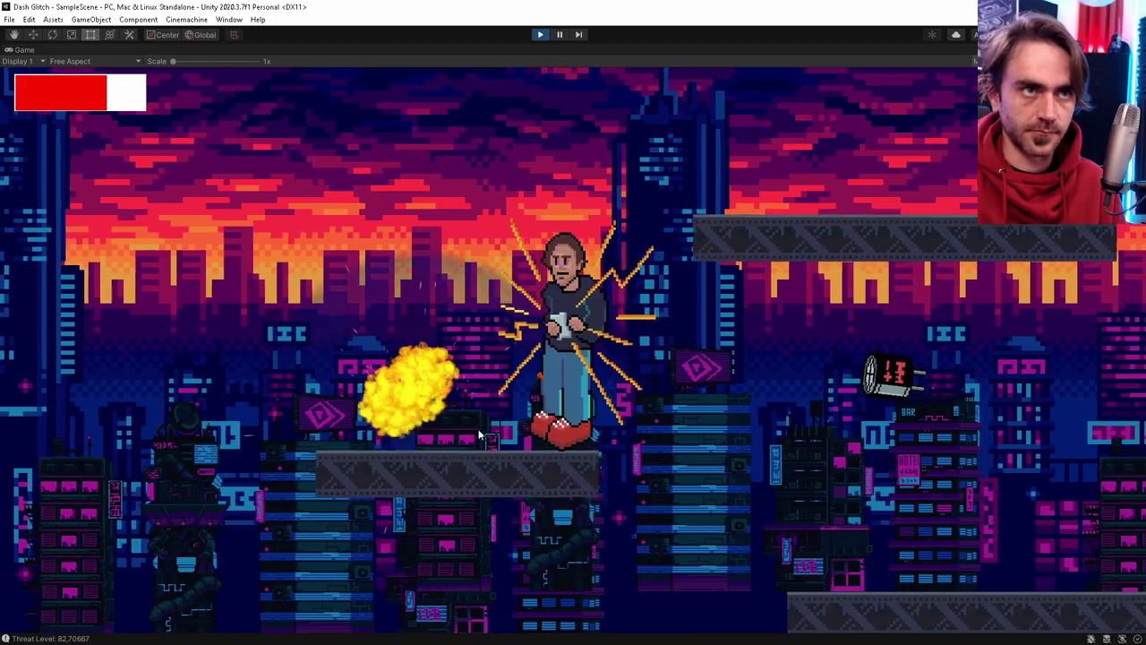
key(a)
click(1005, 405)
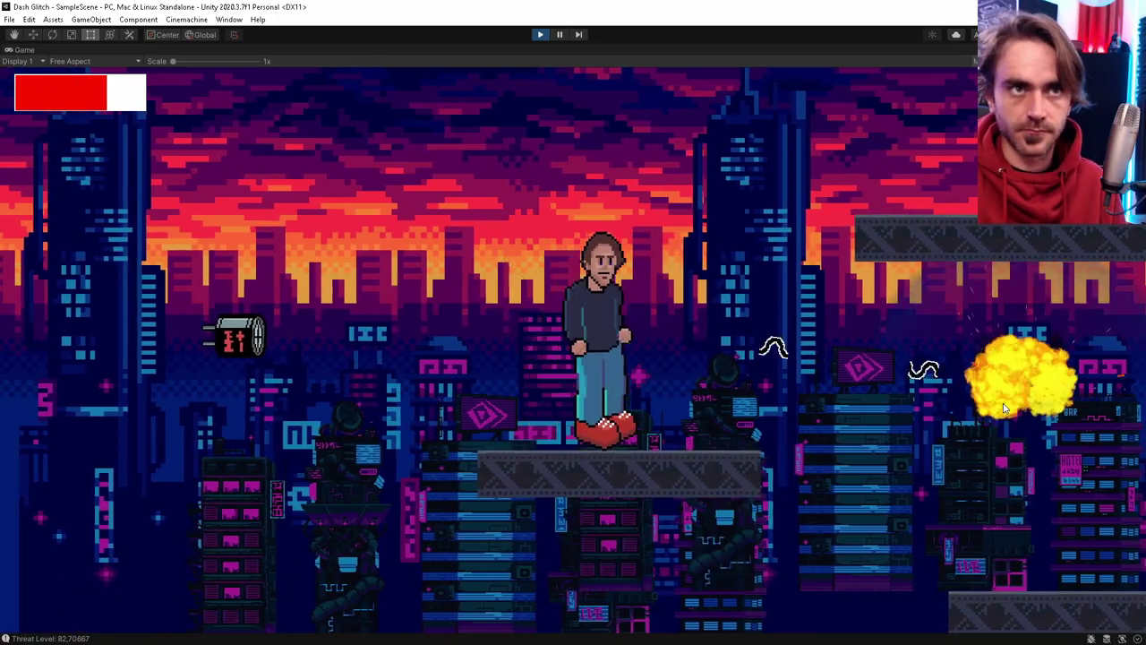
key(d)
key(space)
key(d)
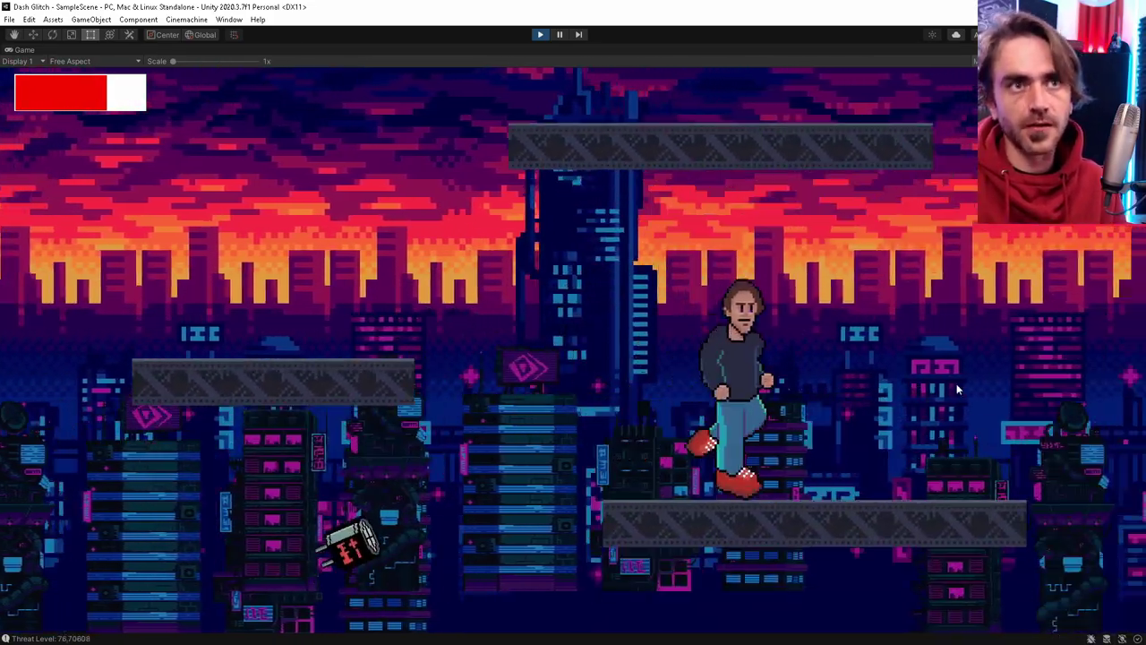
key(space)
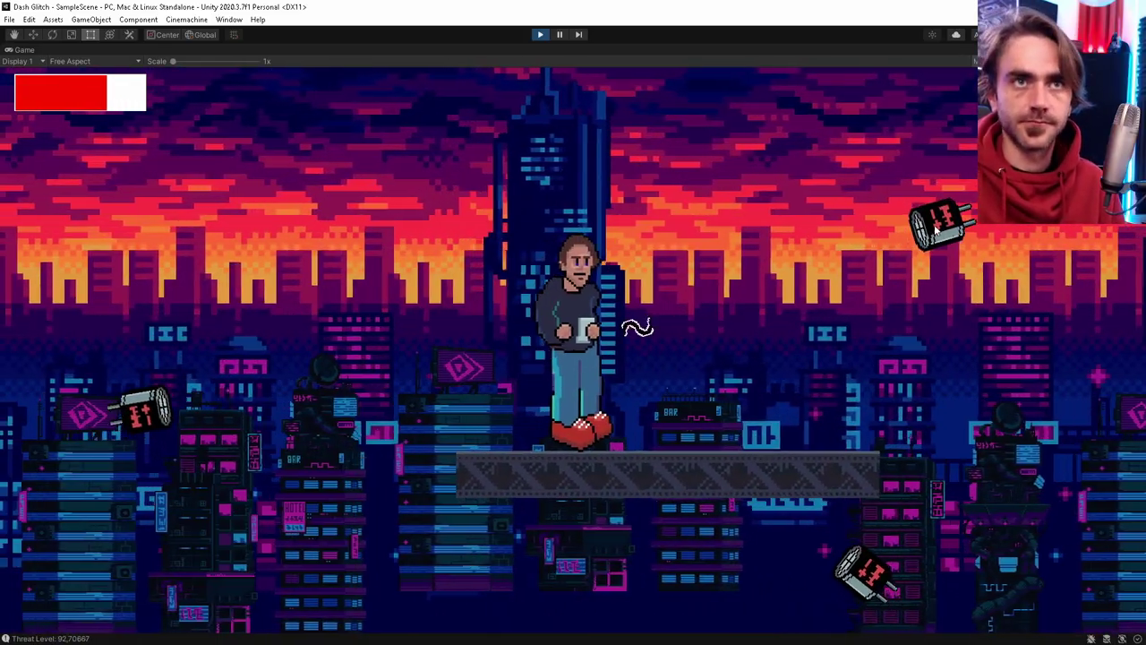
click(935, 232)
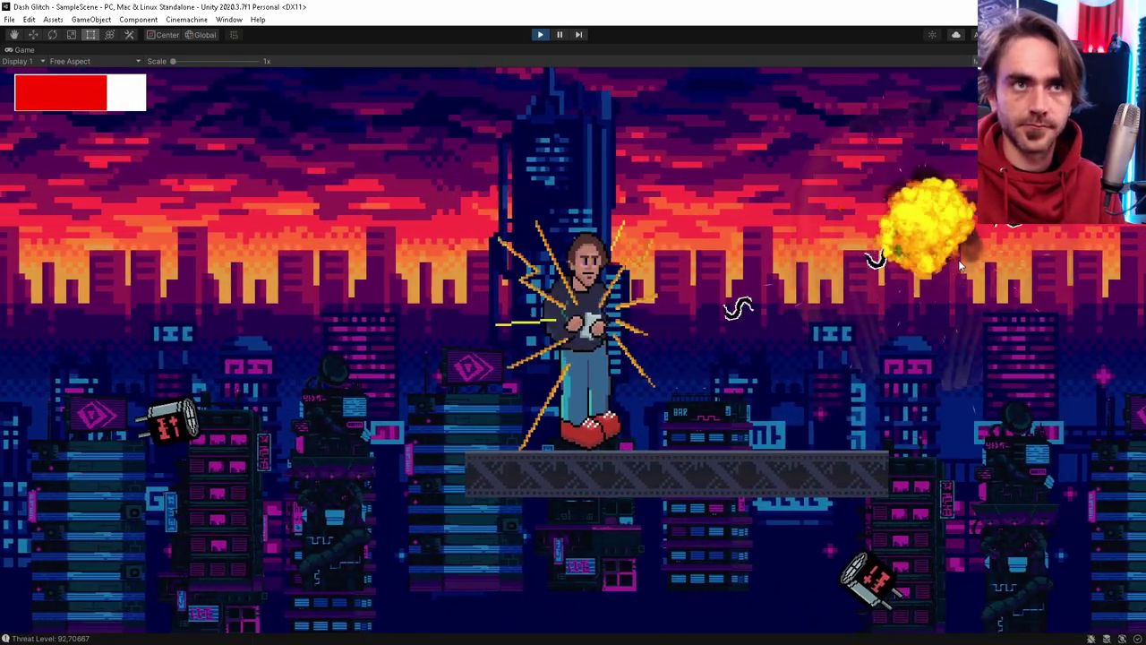
key(d)
key(space)
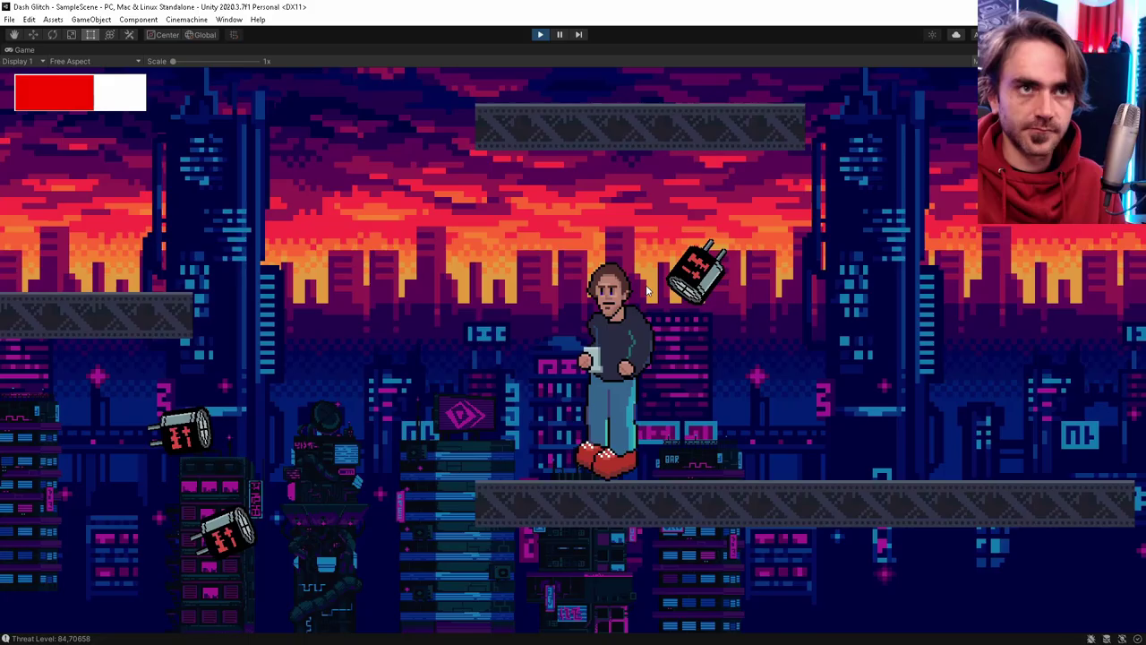
click(717, 259)
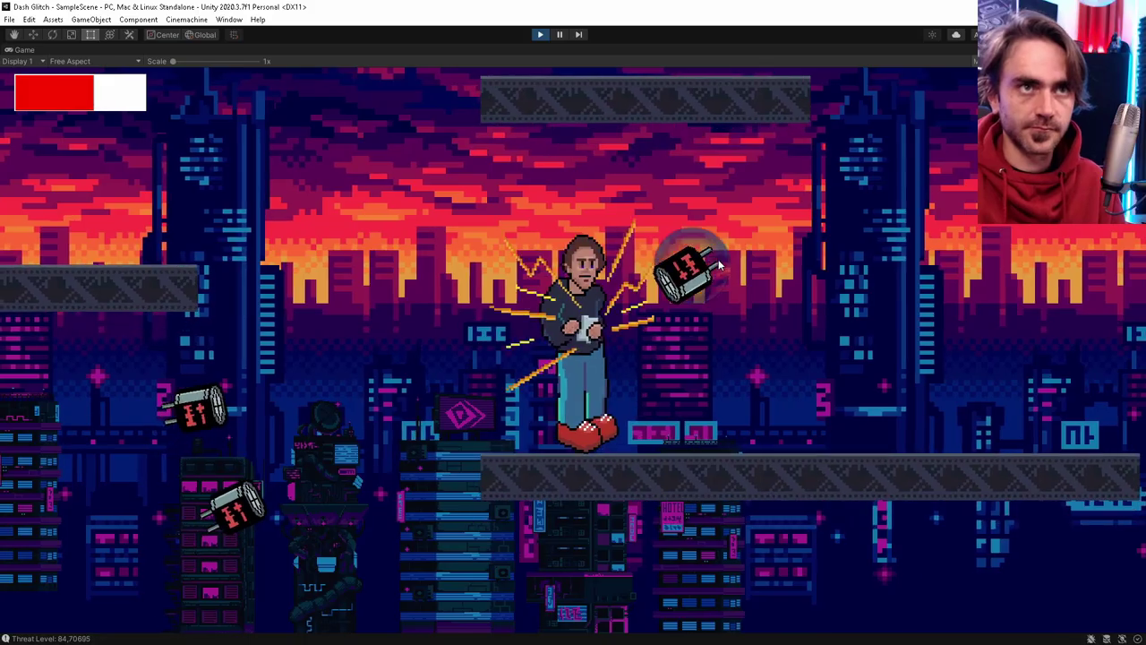
key(d)
click(166, 264)
key(a)
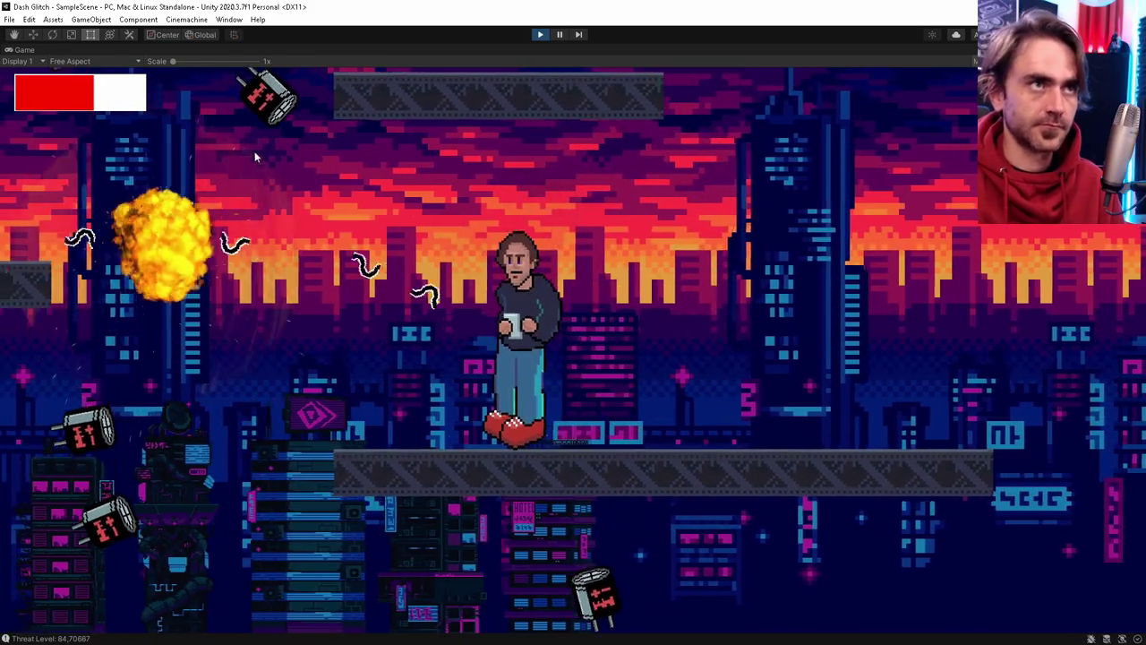
click(269, 132)
key(space)
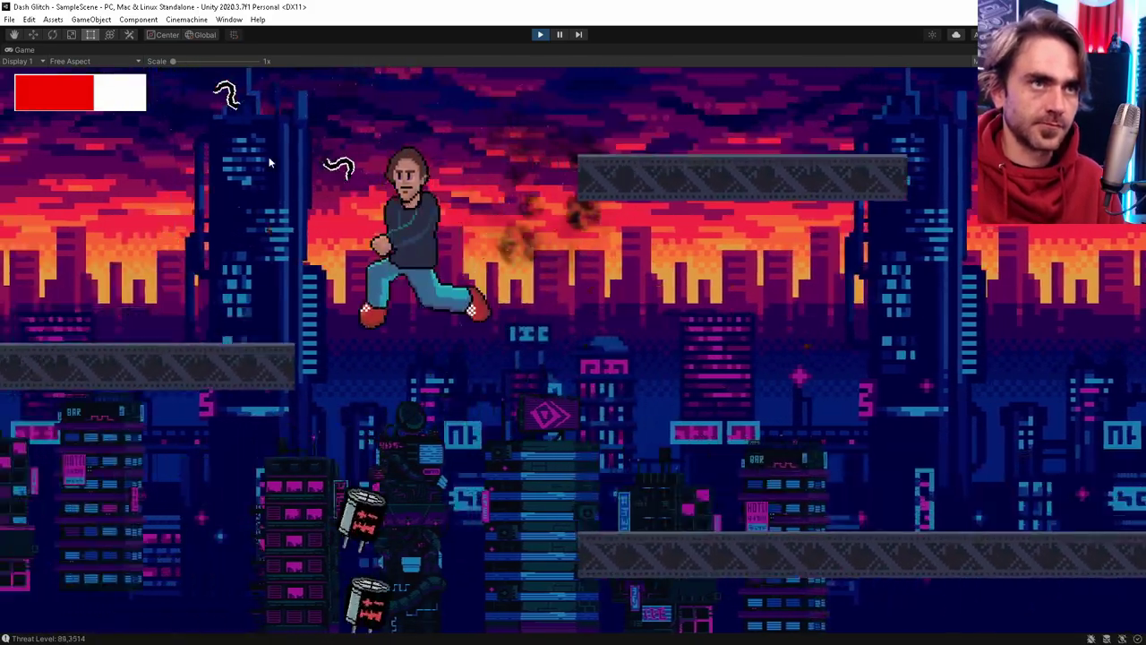
key(d)
key(space)
key(a)
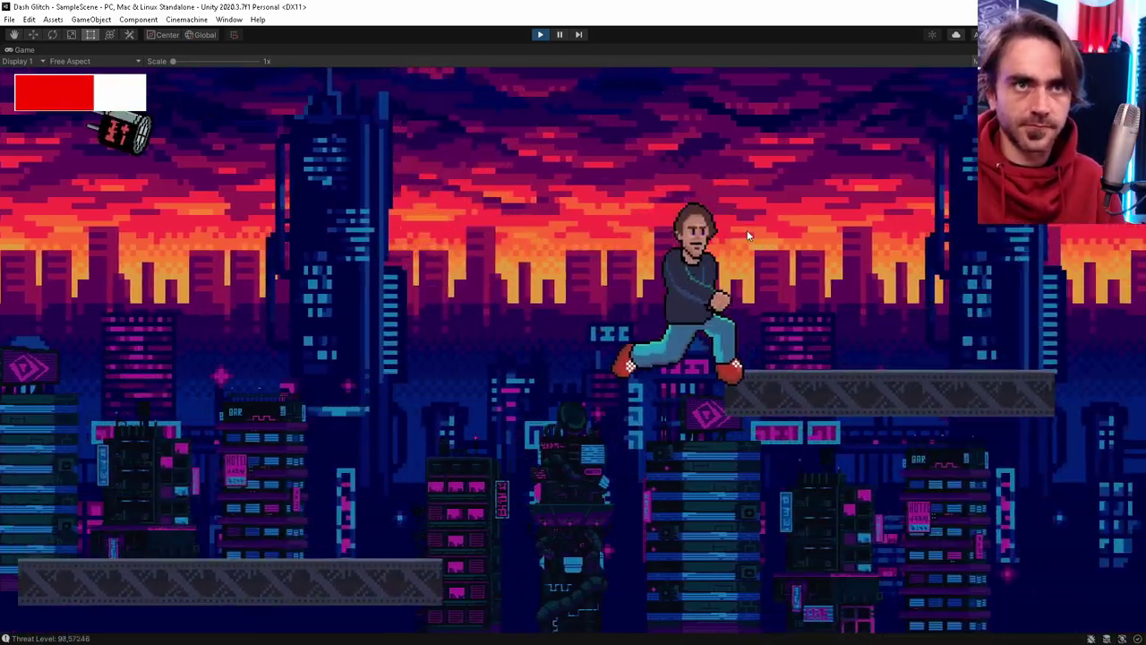
key(space)
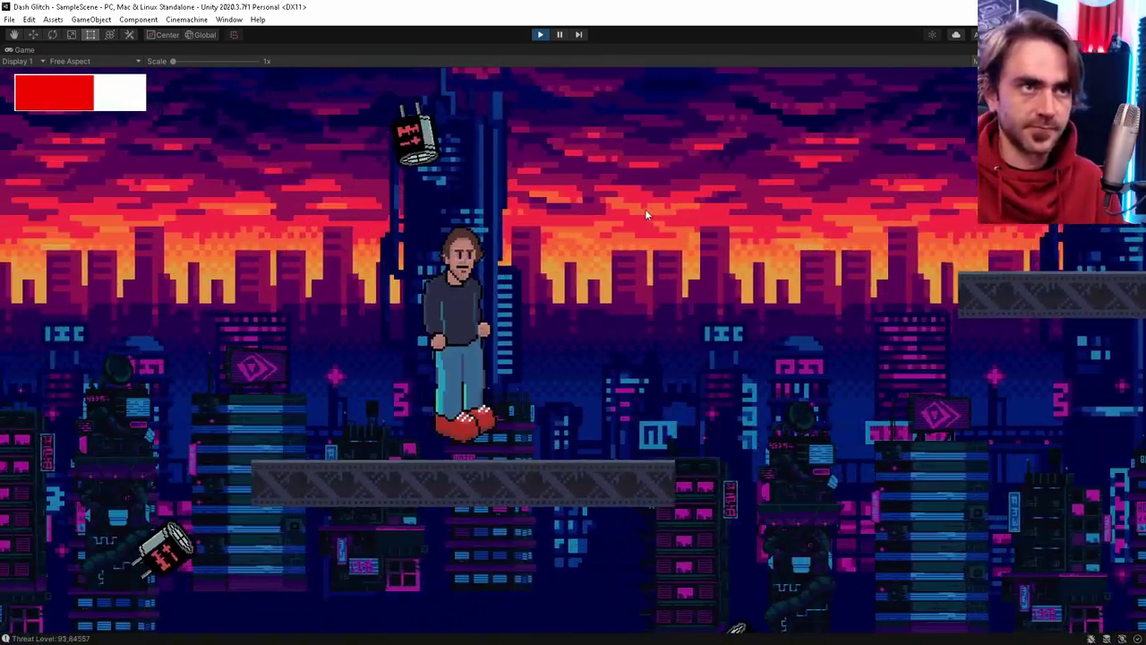
key(d)
key(space)
key(d)
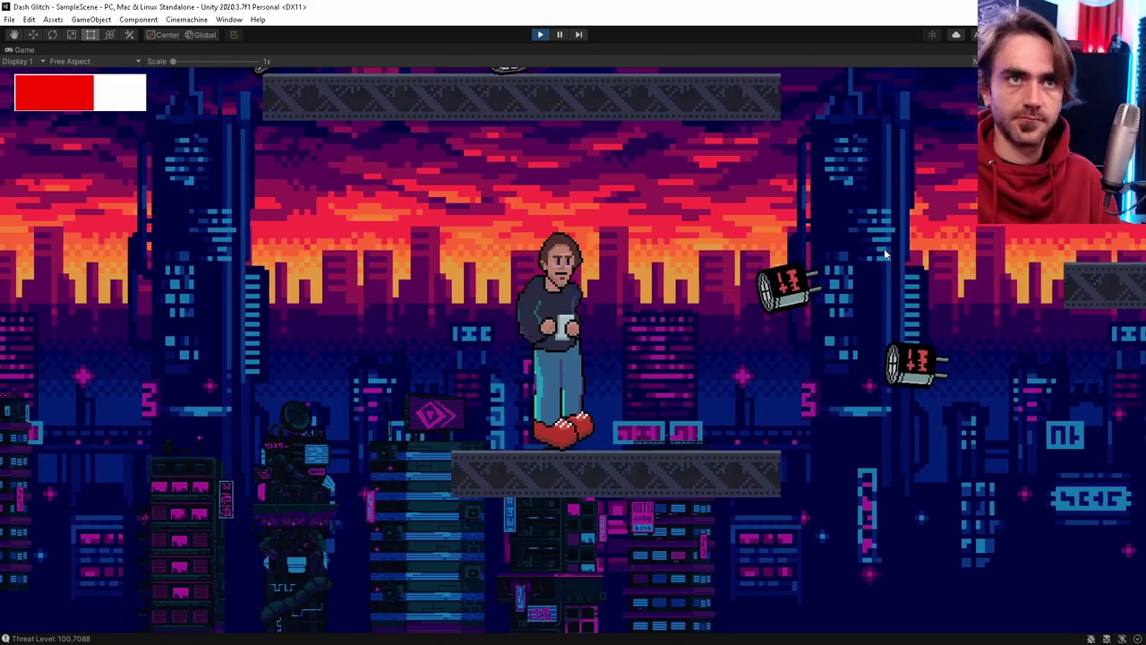
Fight the enemy swarm from both sides while staying mostly on one platform to check the BGM at high threat
key(a)
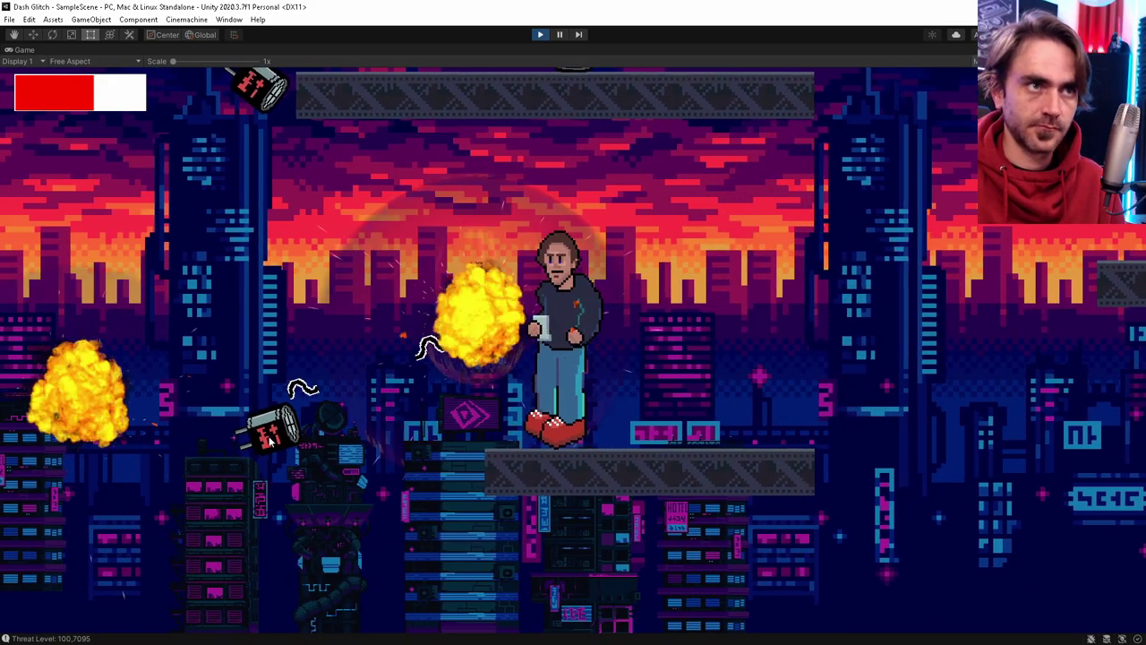
key(d)
key(d)
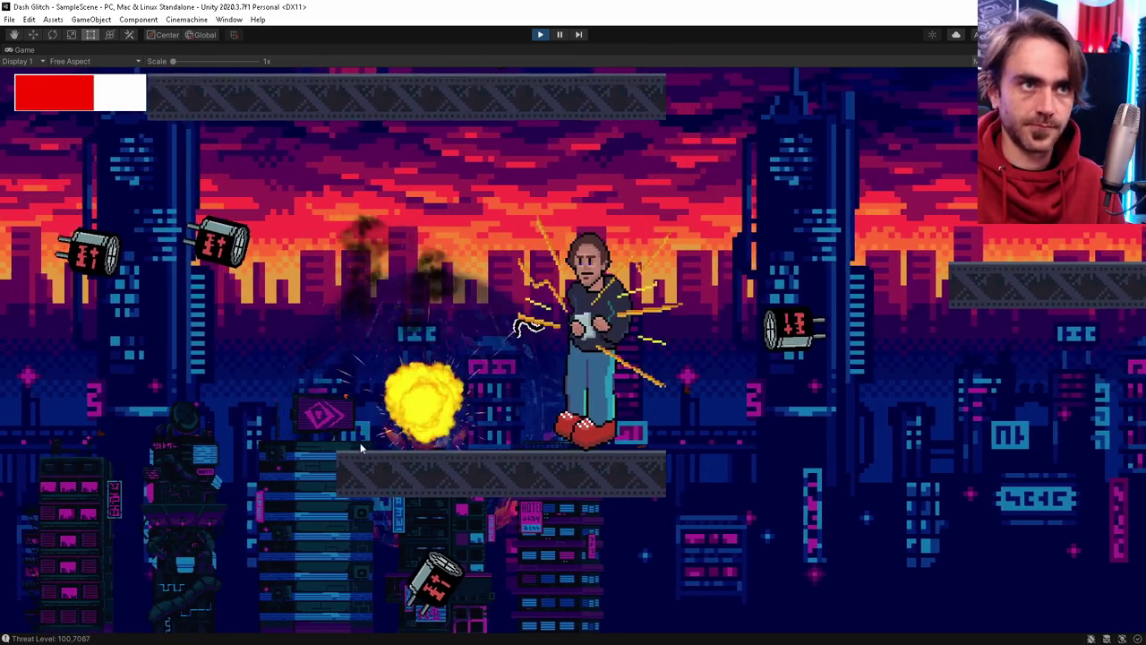
key(a)
key(d)
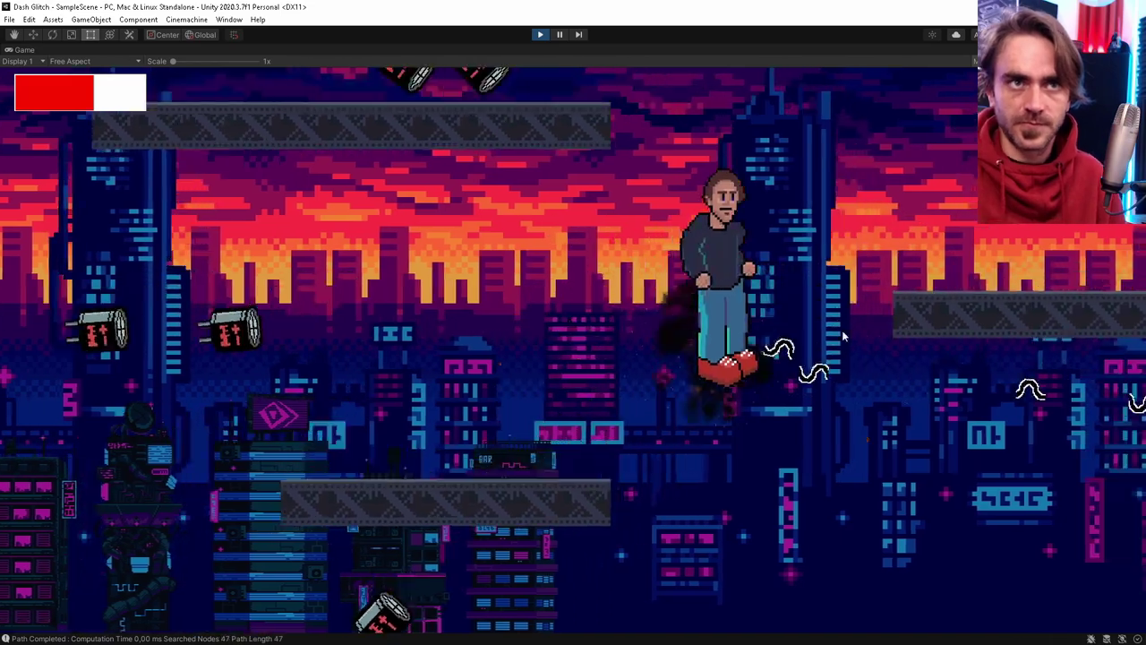
key(d)
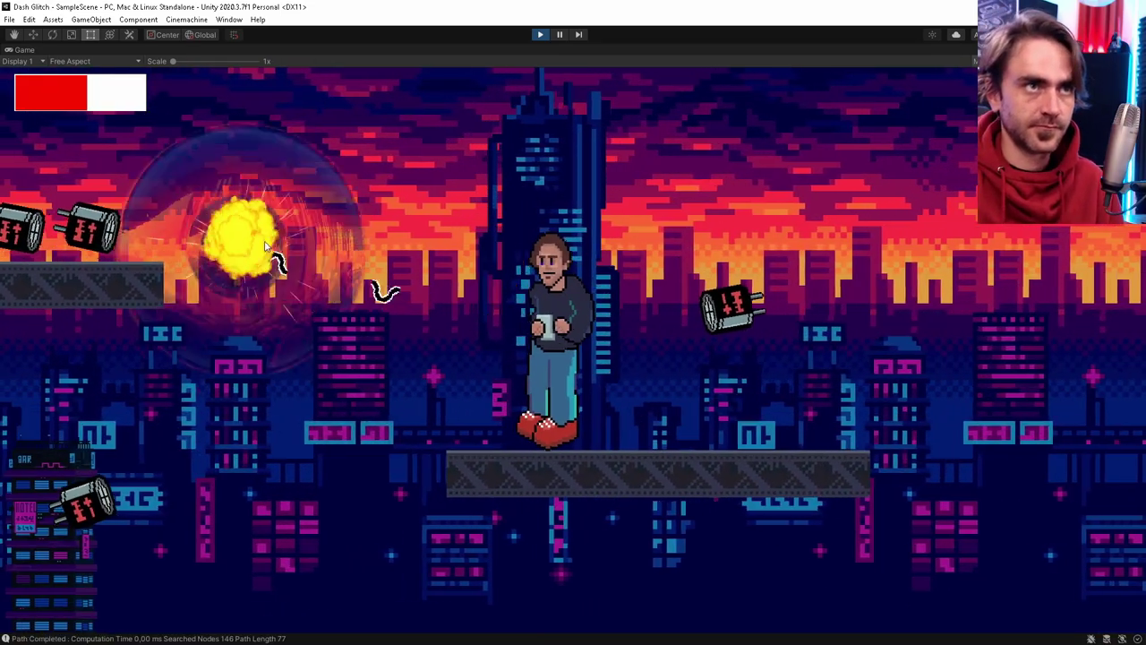
key(a)
key(a)
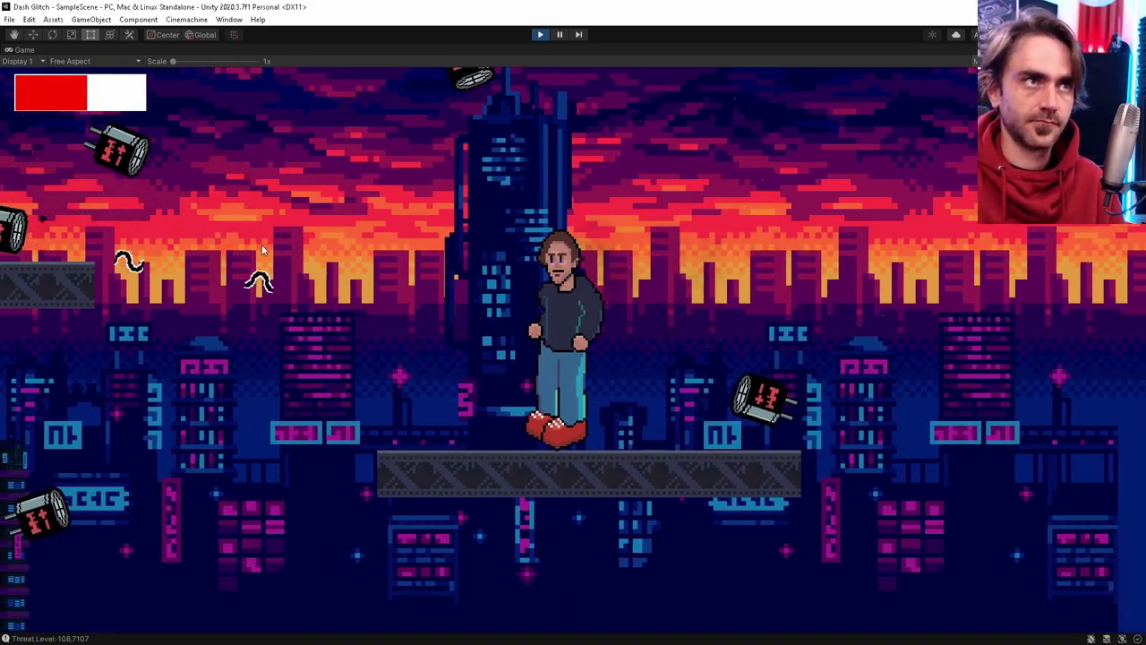
key(d)
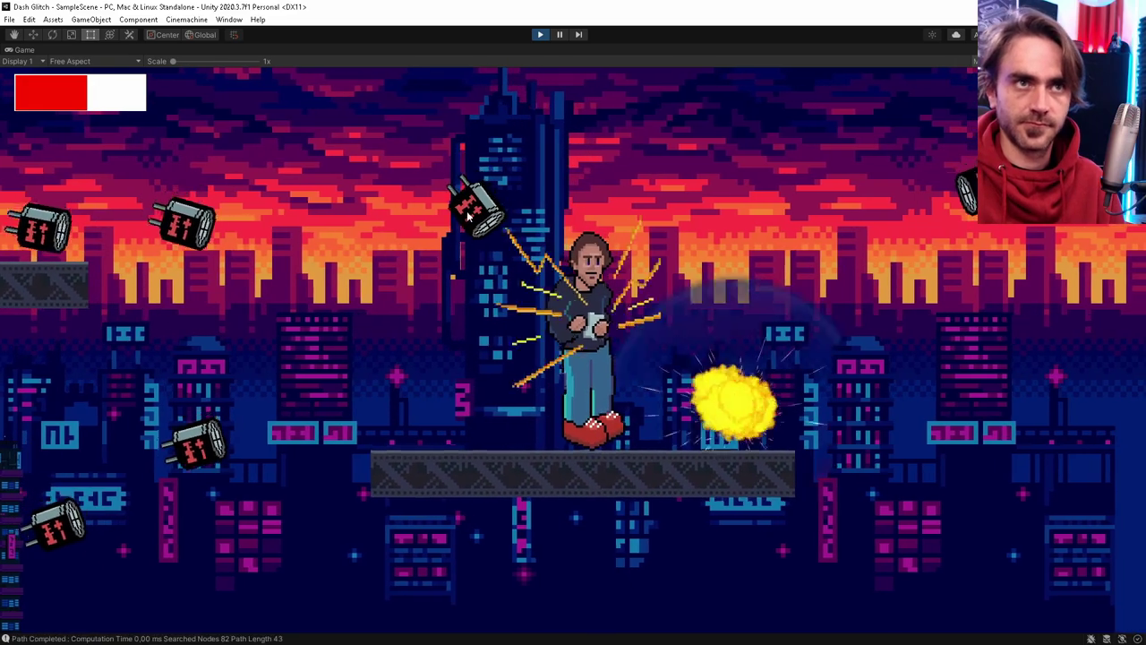
key(a)
key(d)
key(d)
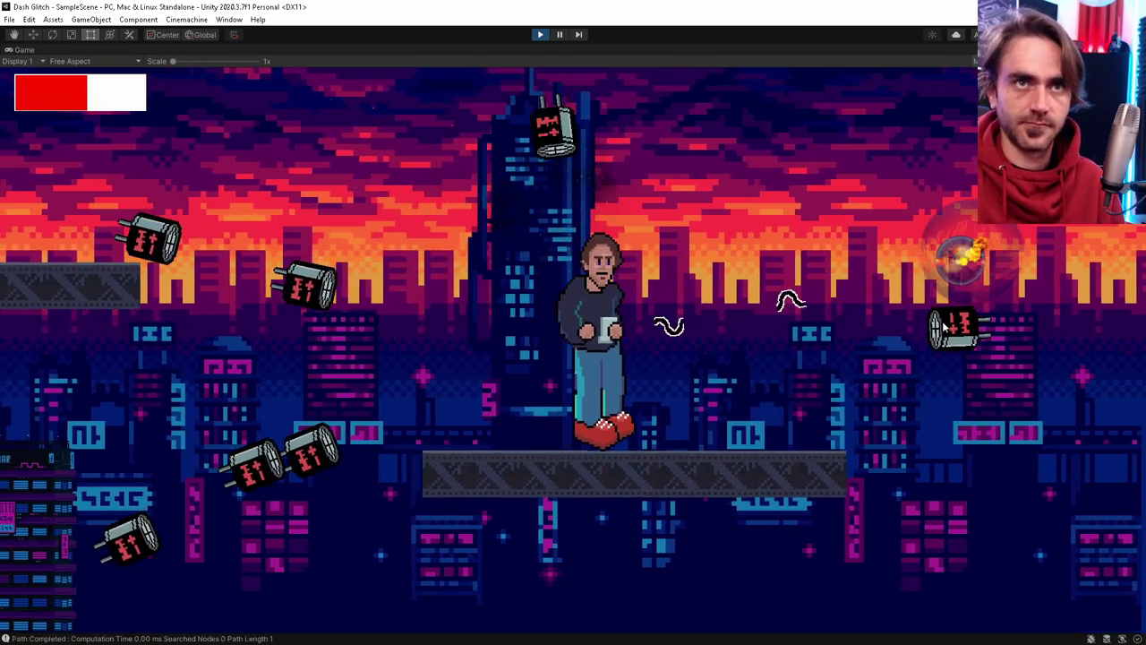
key(a)
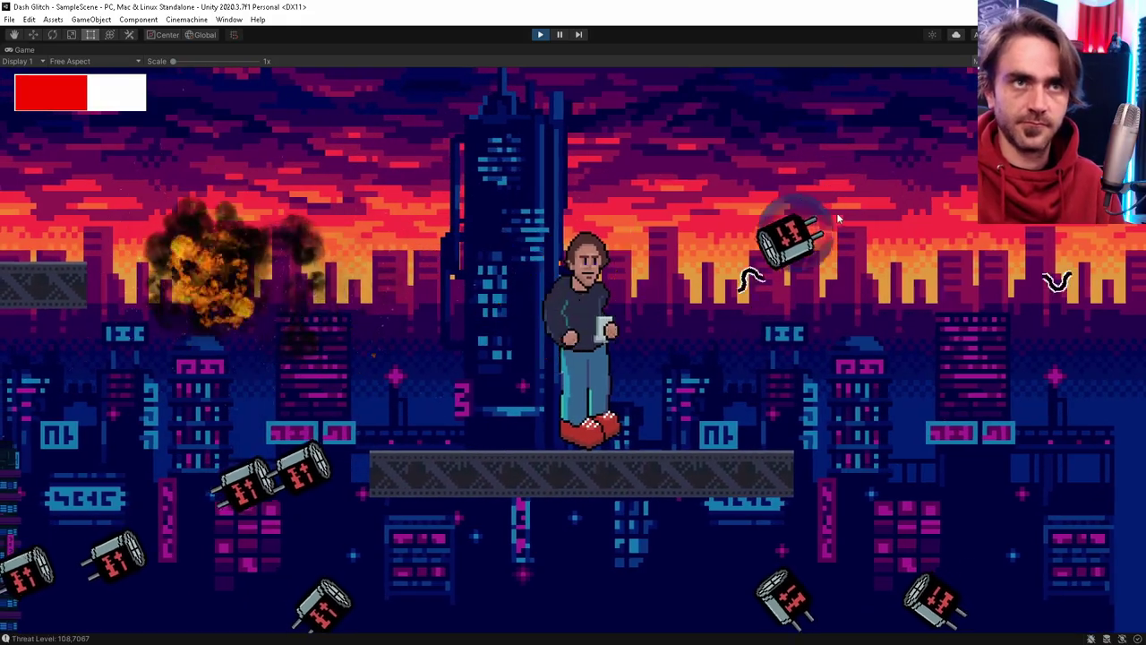
key(a)
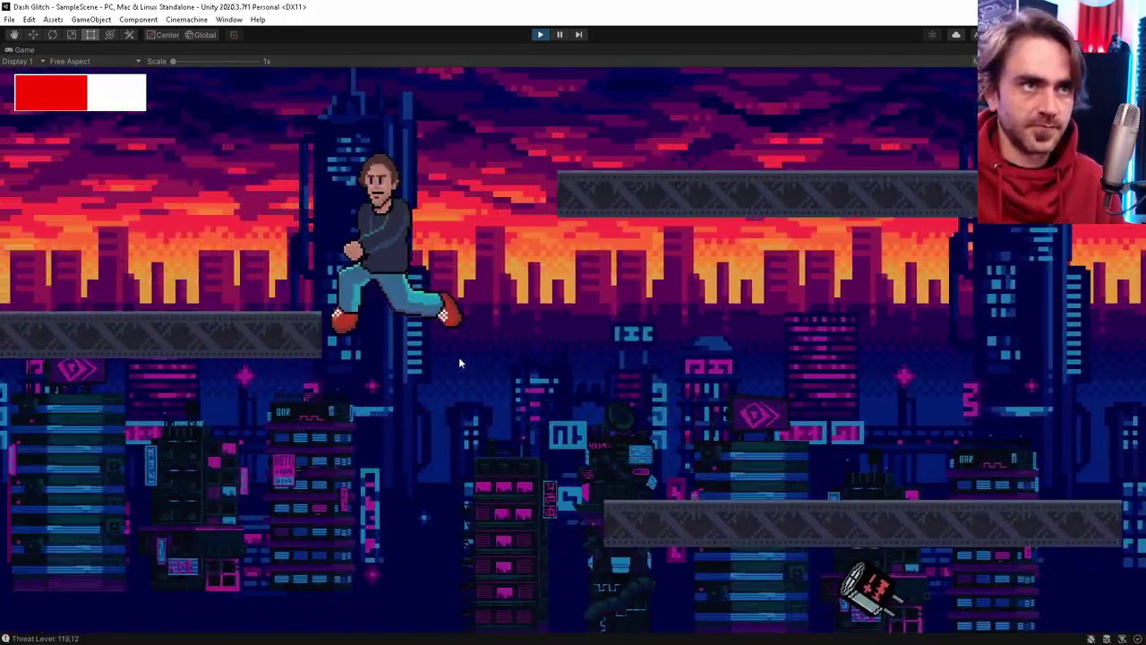
Stop the play-test and select the Text object inside the Canvas
key(ctrl+p)
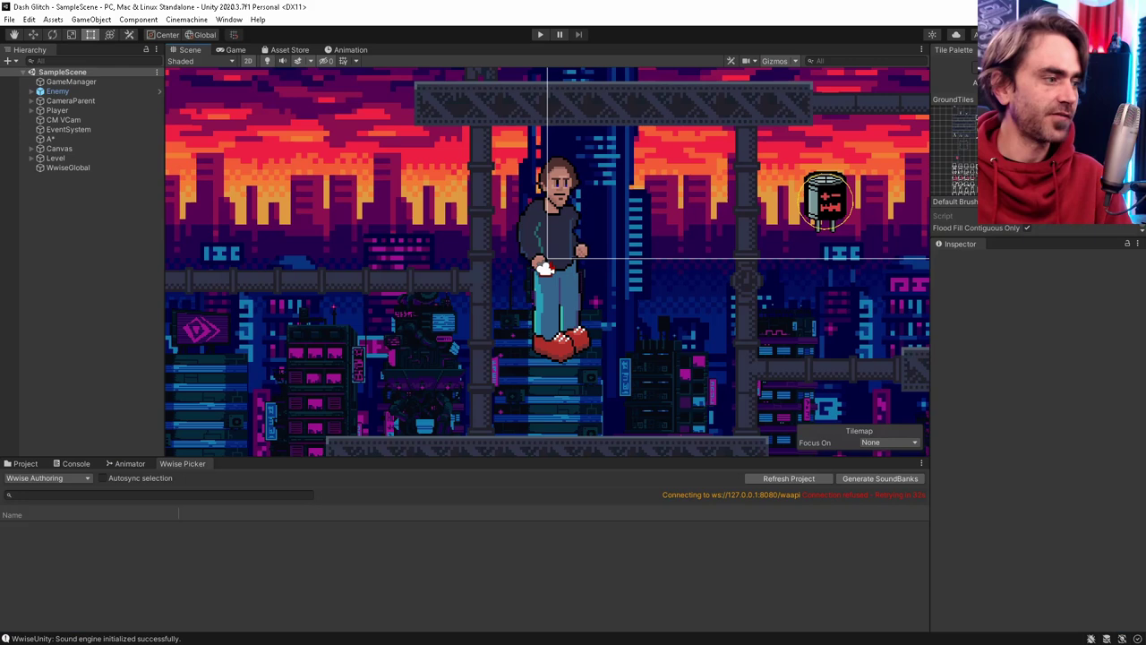
click(31, 148)
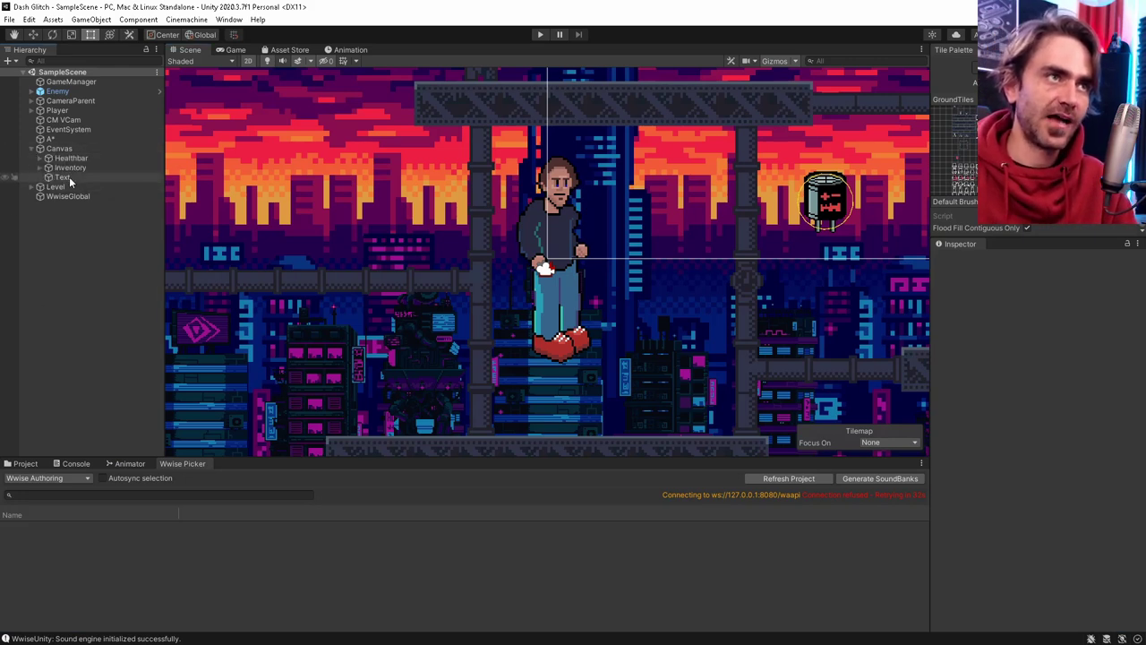
click(63, 177)
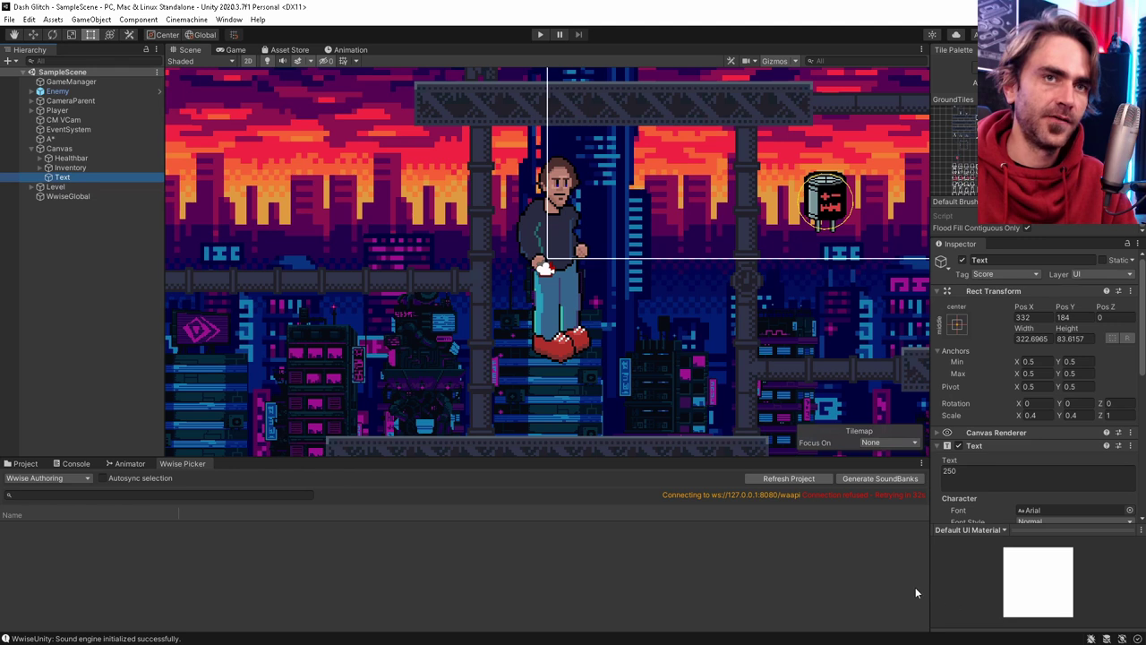
Open the script of the Text object's Score component and go to the myrtpc declaration in Update()
click(25, 463)
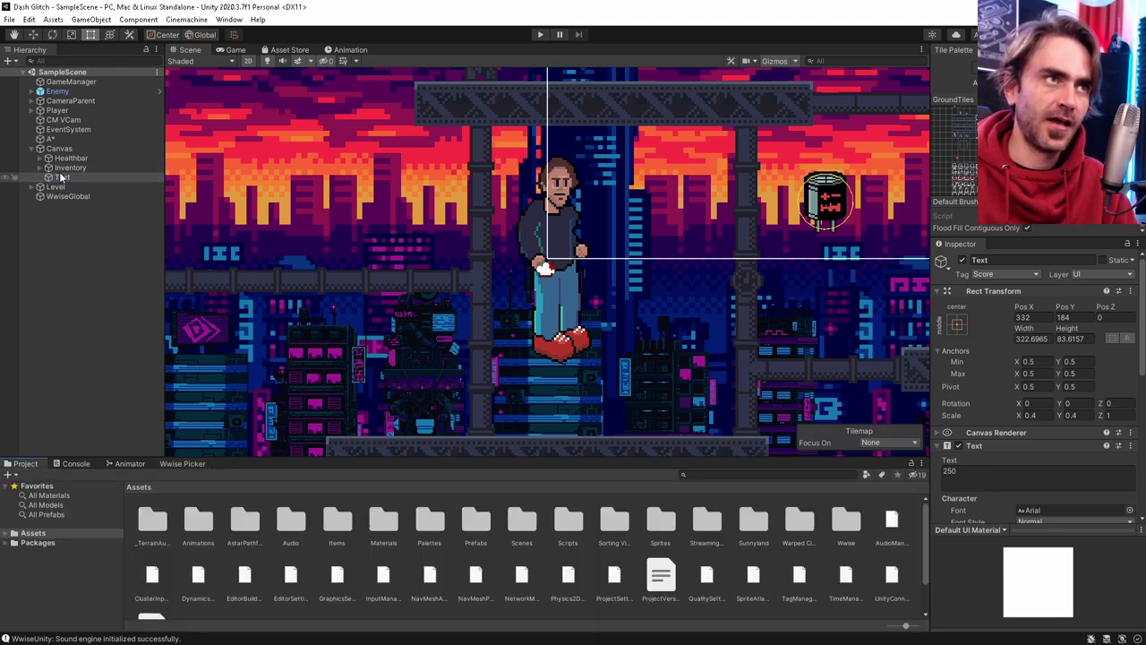
scroll(985, 388, down, 6)
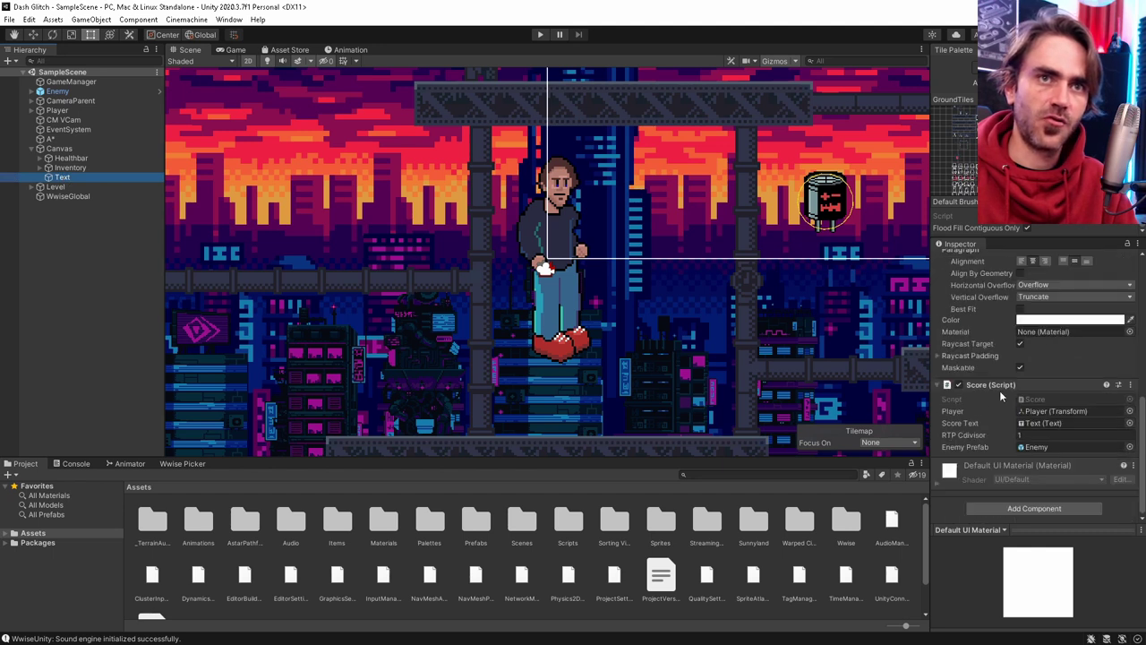
click(1043, 399)
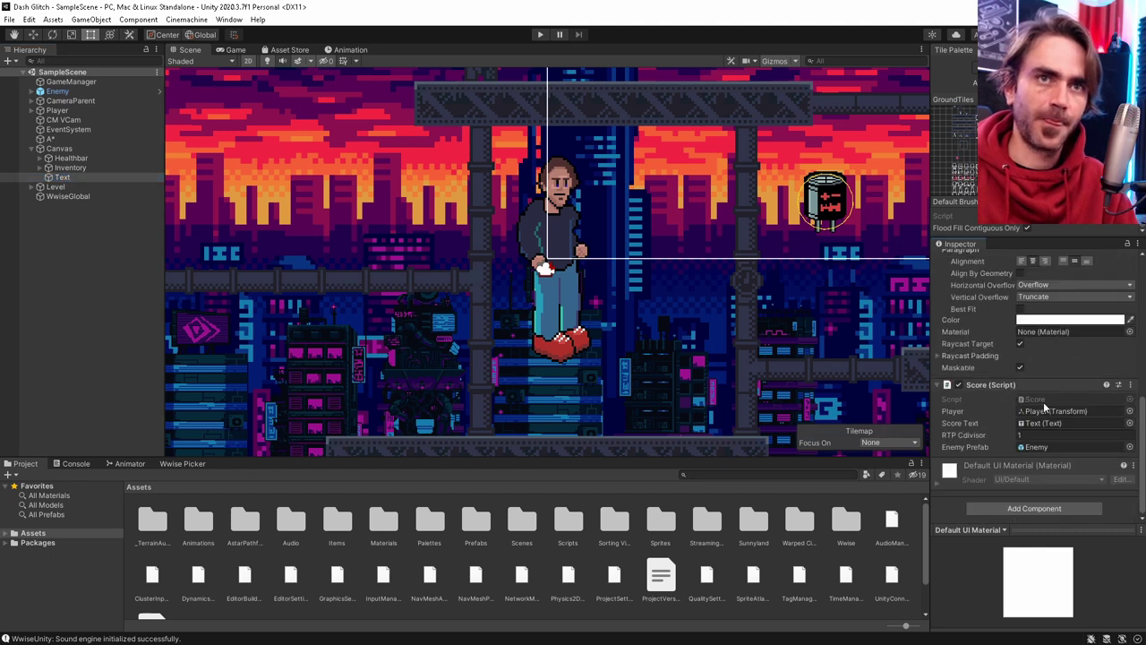
double_click(1044, 400)
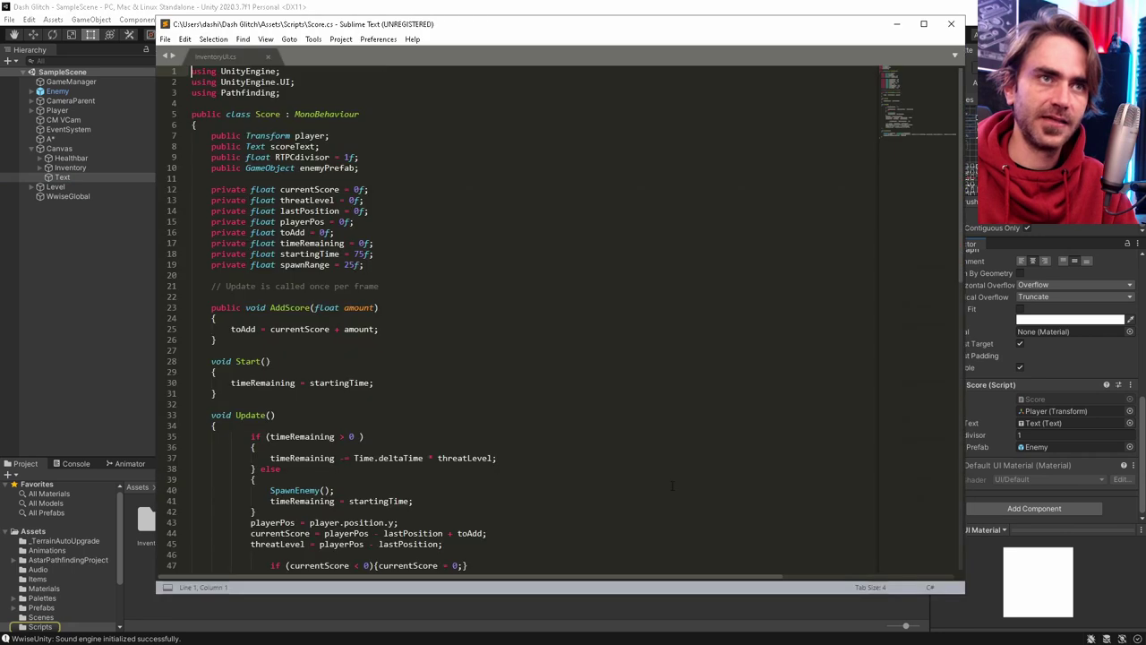
scroll(566, 295, down, 3)
scroll(566, 296, down, 3)
click(470, 393)
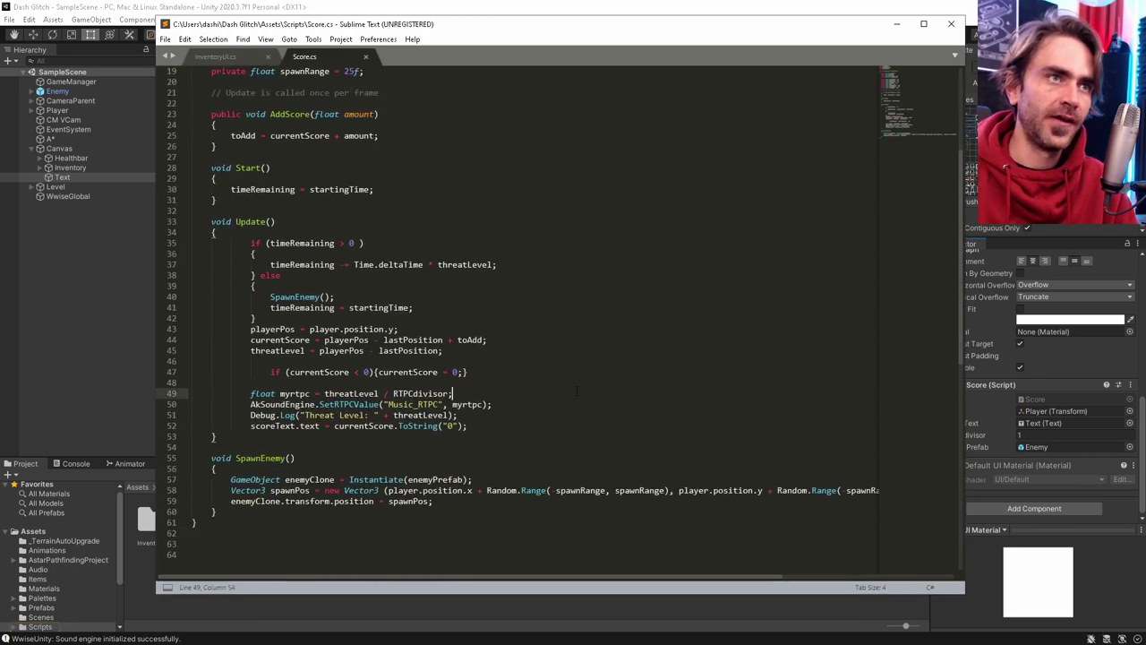
Highlight the Music_RTPC code in Update() and insert a blank line after the Debug.Log threat level statement
drag(459, 414, 192, 404)
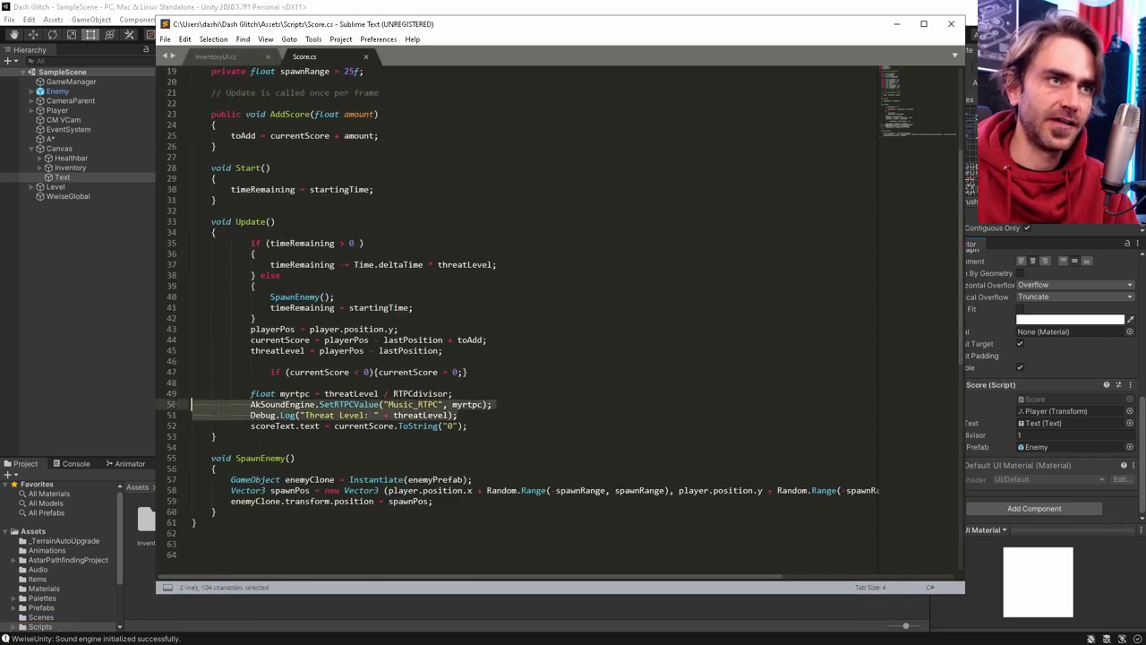
click(252, 404)
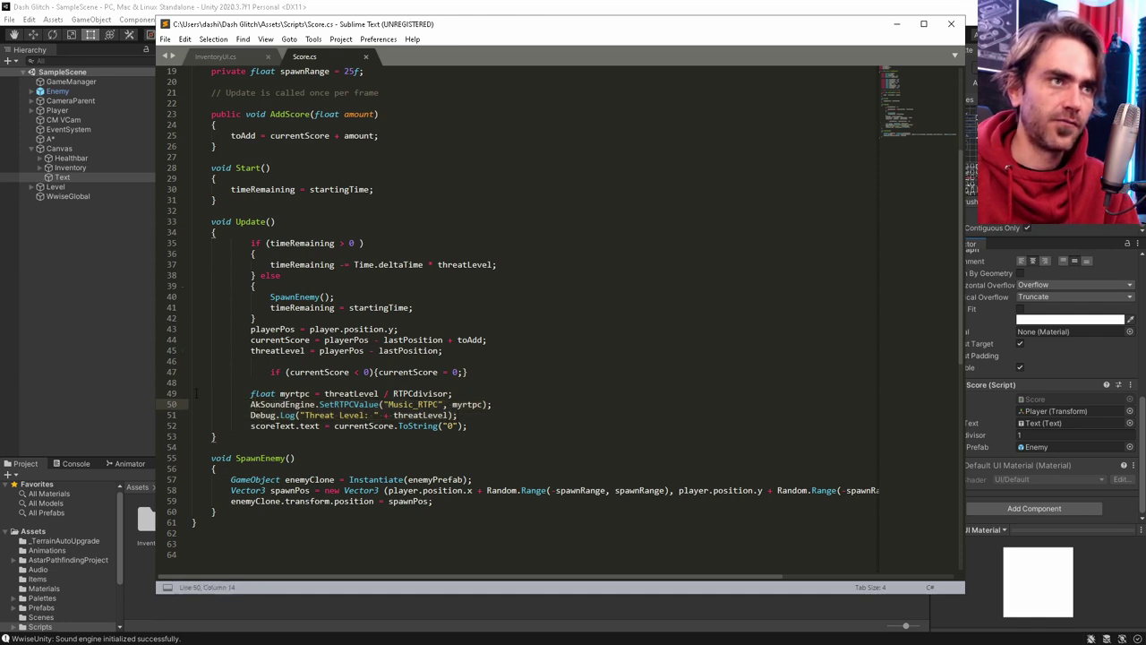
drag(196, 394, 466, 414)
click(469, 414)
key(Return)
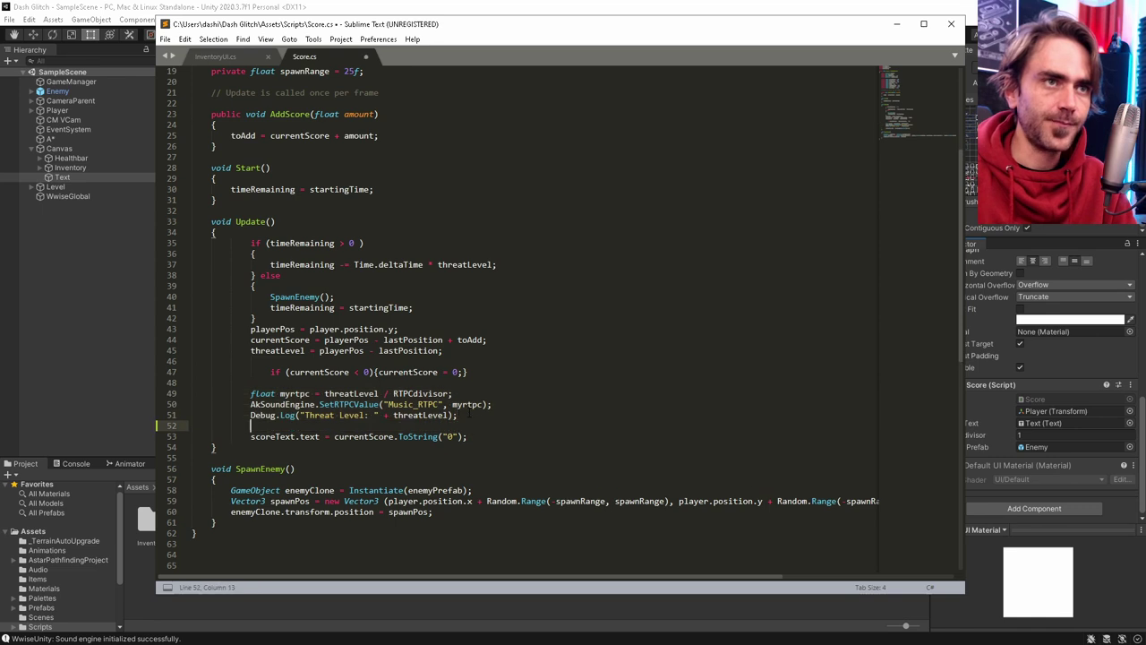
Review how Score.cs computes myrtpc from threatLevel and sends it to Music_RTPC, highlighting the SetRTPCValue call and checking the surrounding code
drag(251, 394, 499, 418)
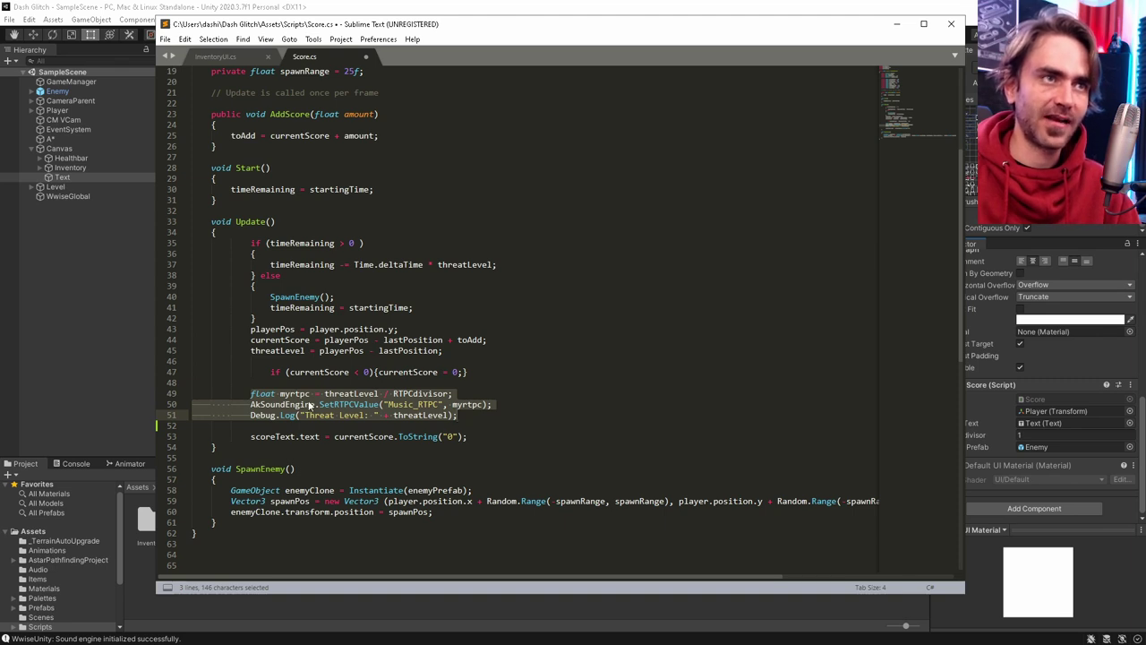
drag(310, 393, 280, 393)
click(472, 404)
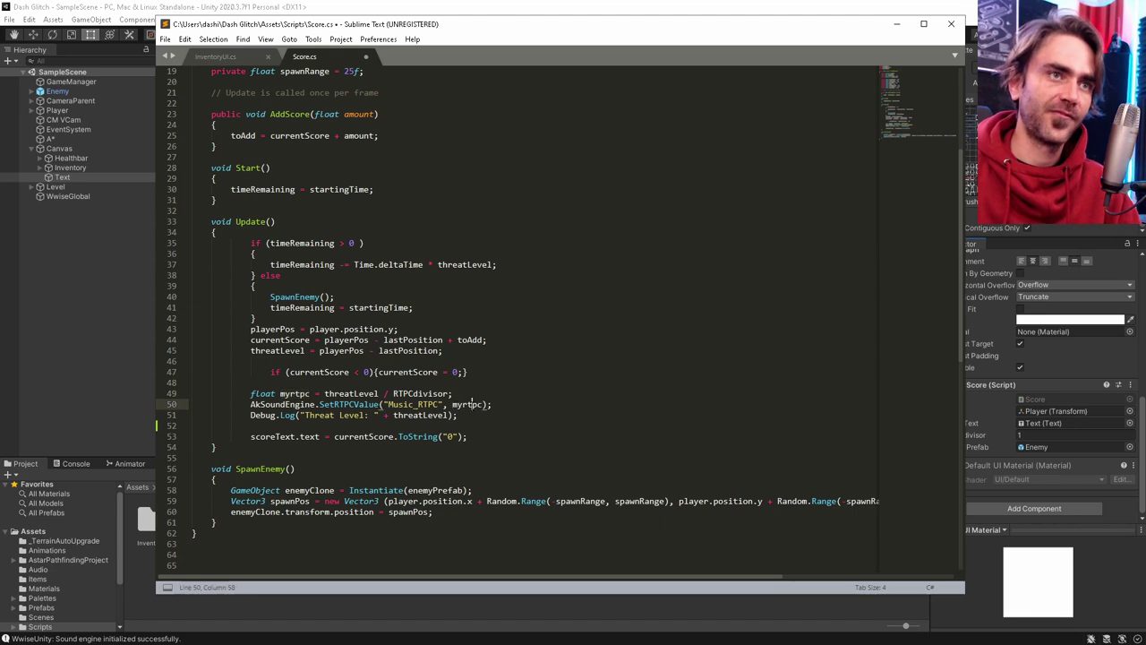
drag(491, 404, 250, 404)
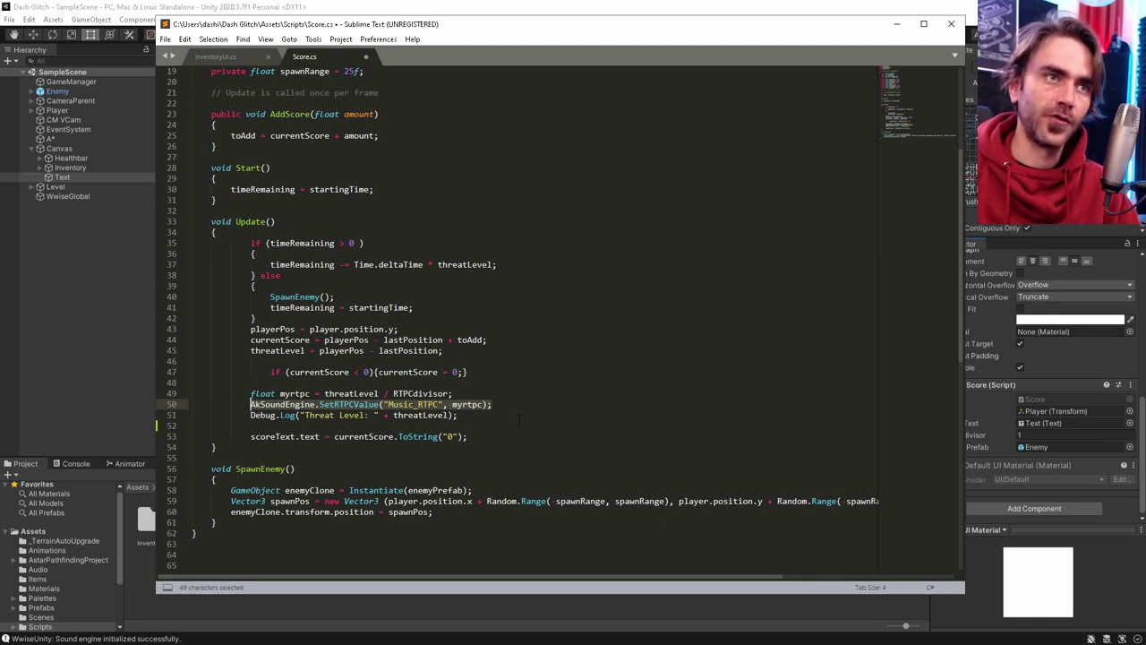
scroll(515, 363, up, 5)
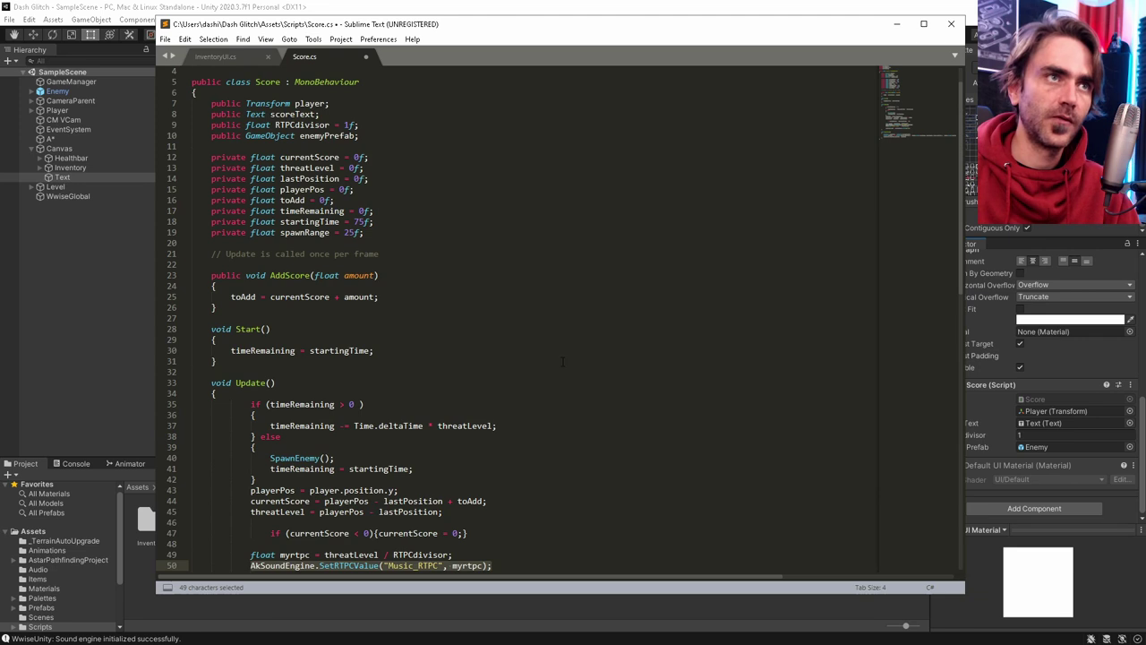
scroll(563, 361, down, 4)
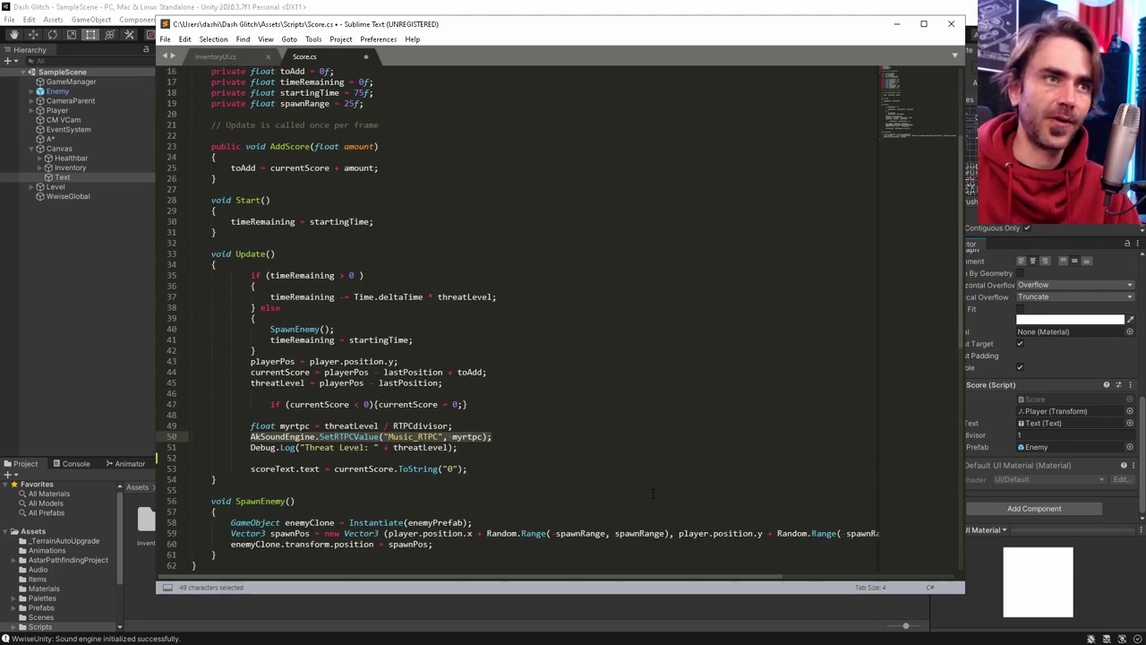
Select GameManager in Unity and inspect the settings of its AkGameObj, AkAmbient and Music Manager components
click(76, 81)
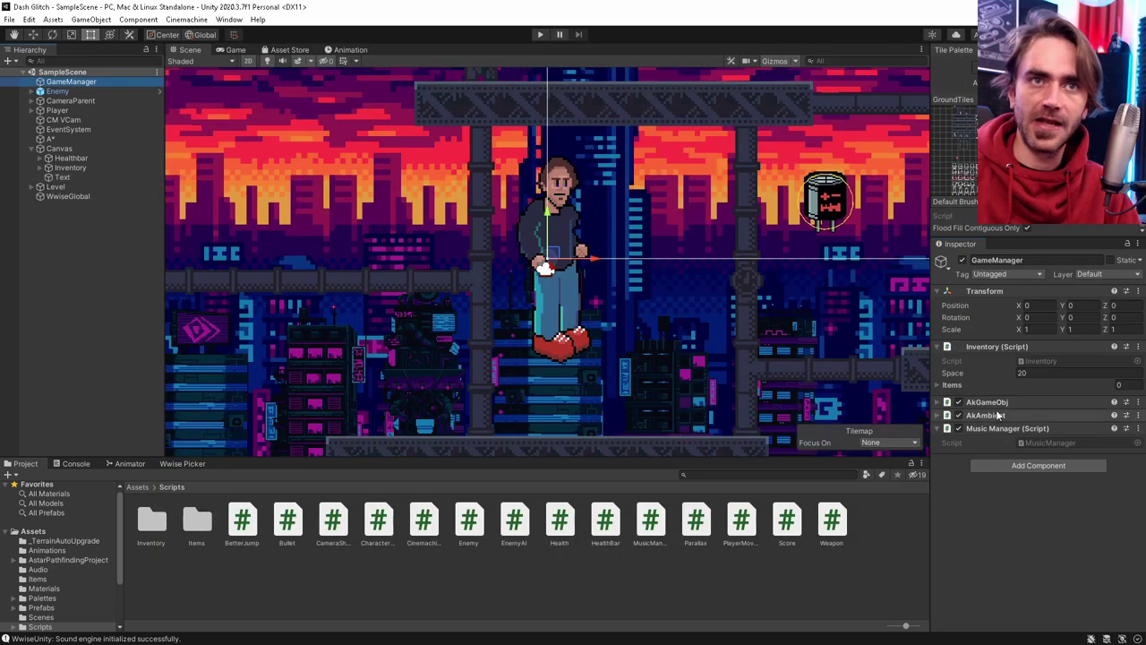
click(938, 403)
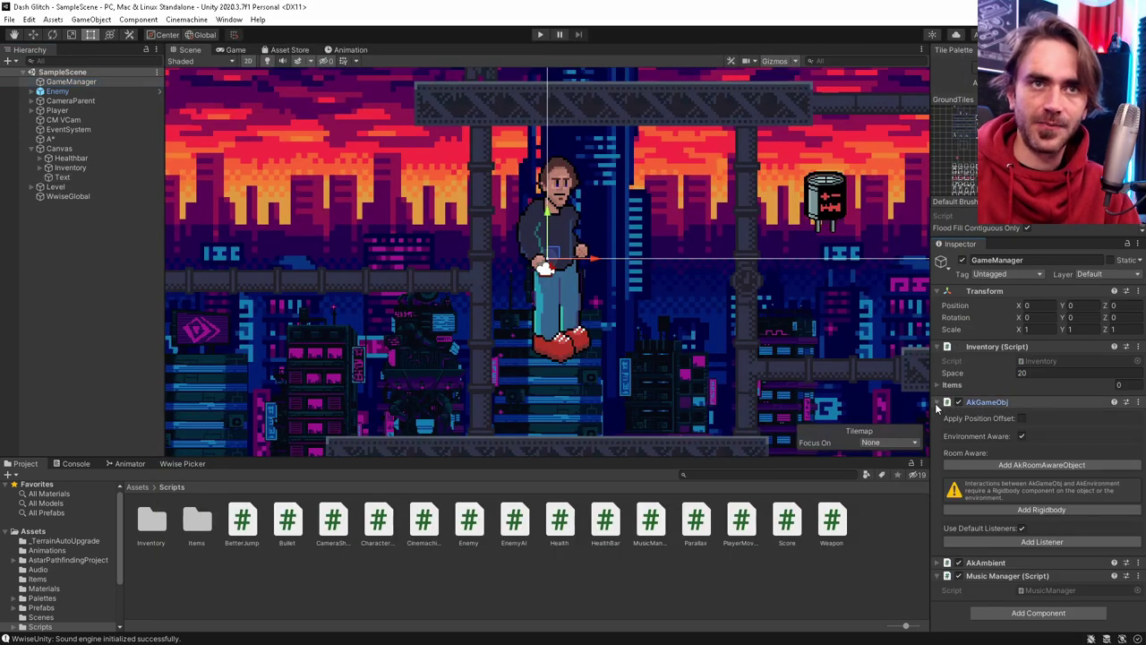
click(938, 402)
click(936, 415)
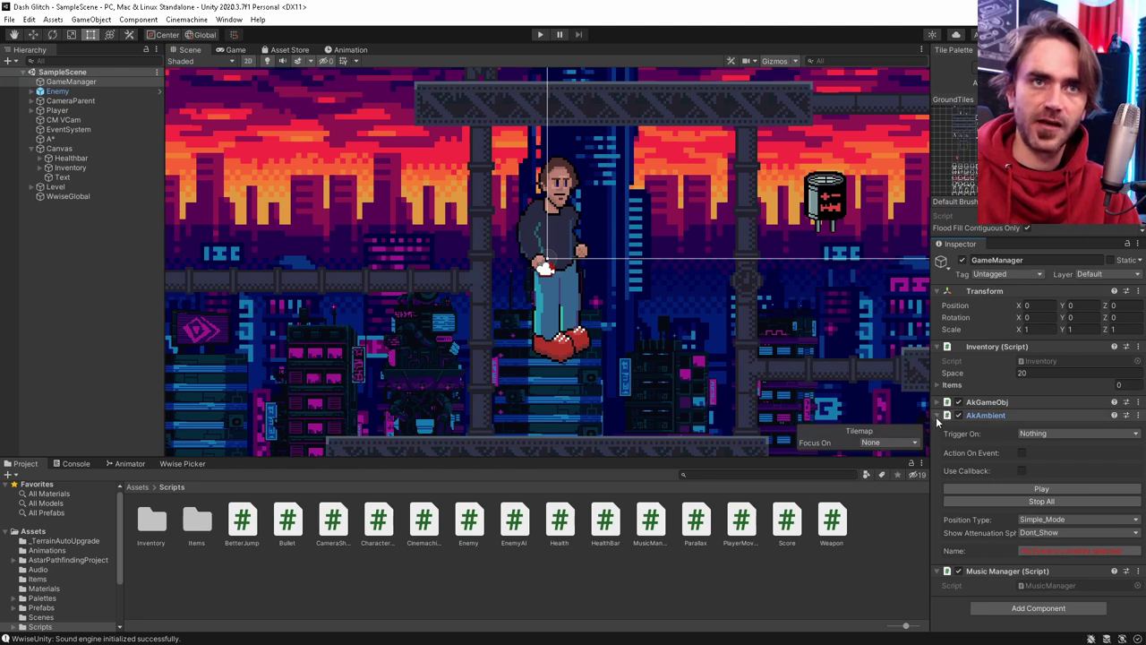
click(937, 416)
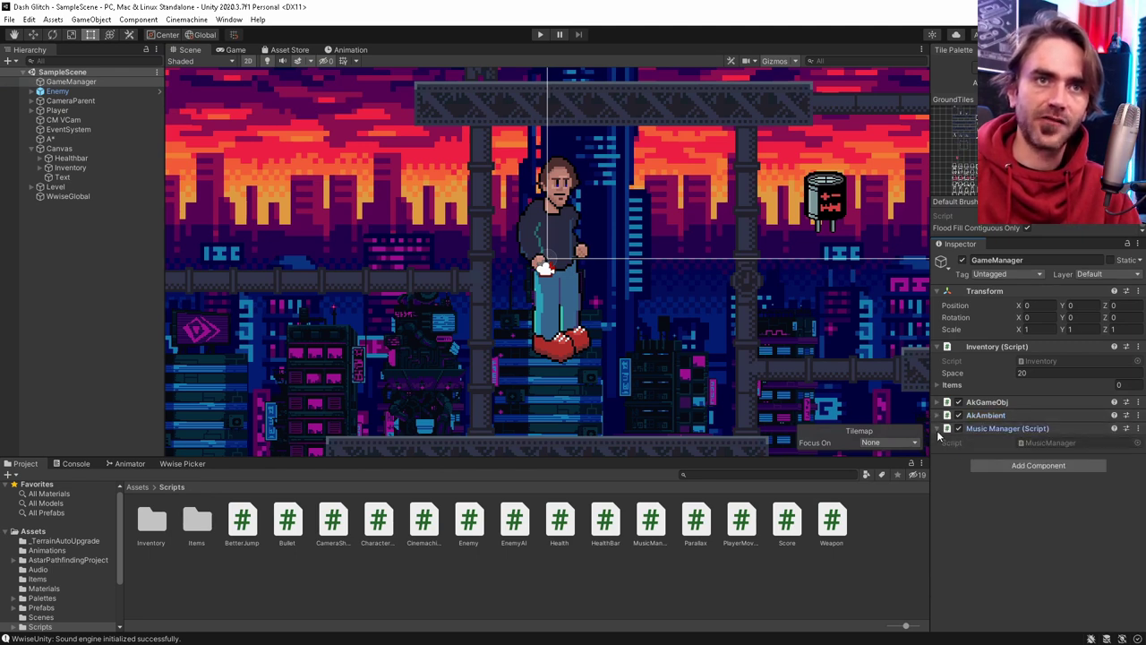
click(938, 429)
click(937, 429)
Open the MusicManager script and highlight the Start() code that initialises Music_RTPC and posts the BGM event
double_click(1053, 440)
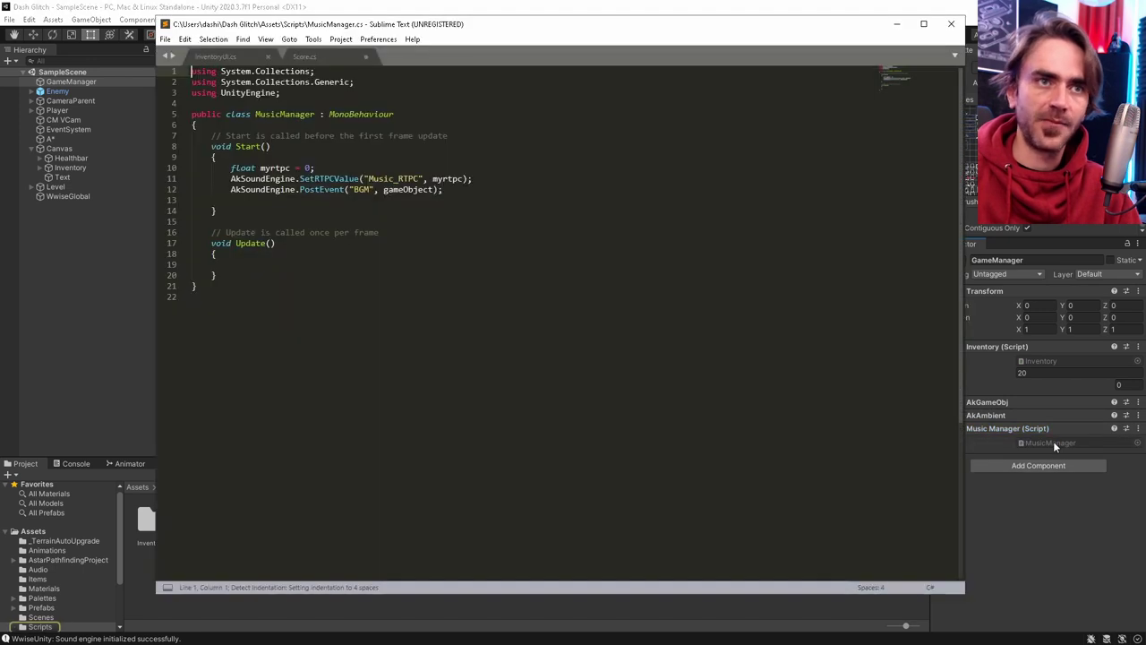
drag(504, 189, 184, 135)
Return to the Unity editor and display the Wwise Picker
key(alt+Tab)
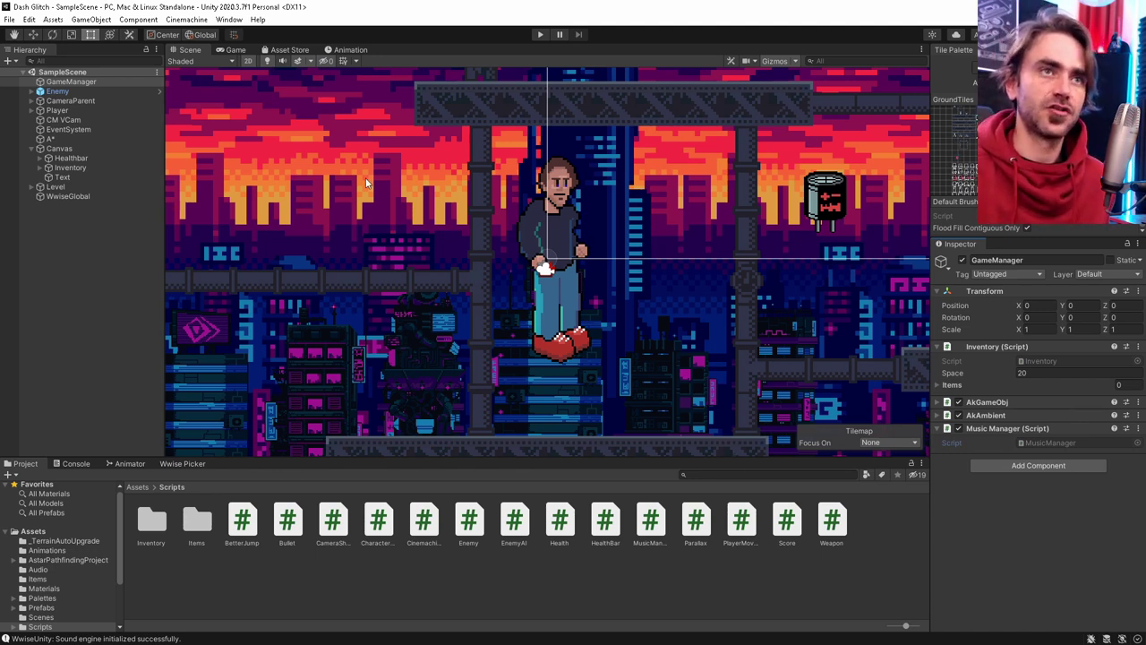
click(180, 463)
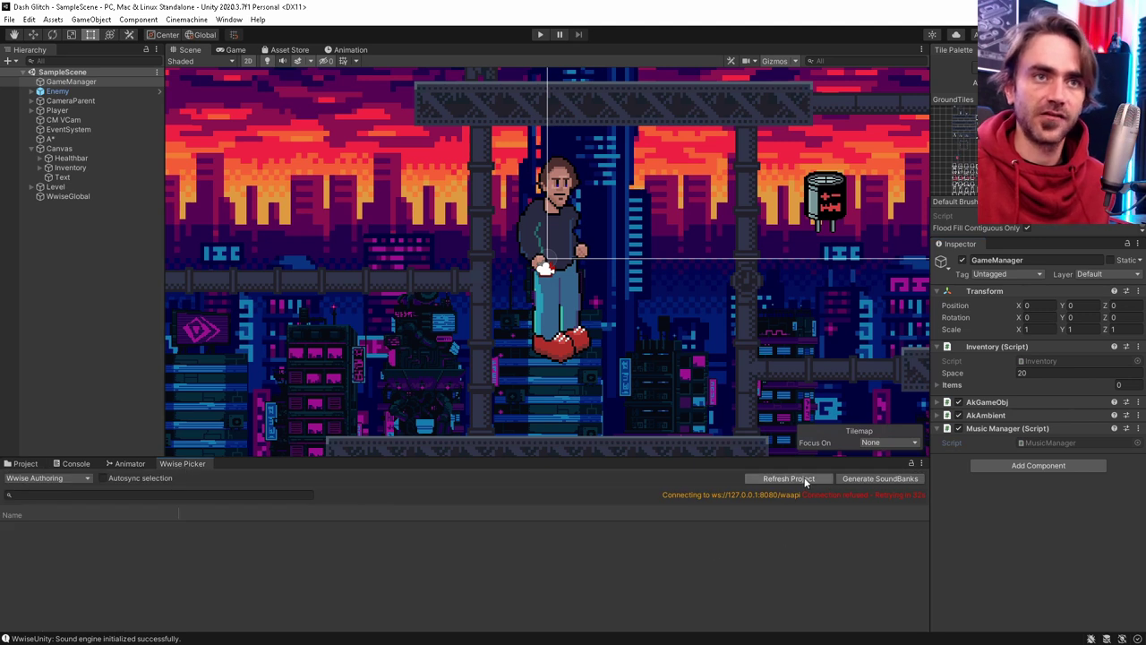